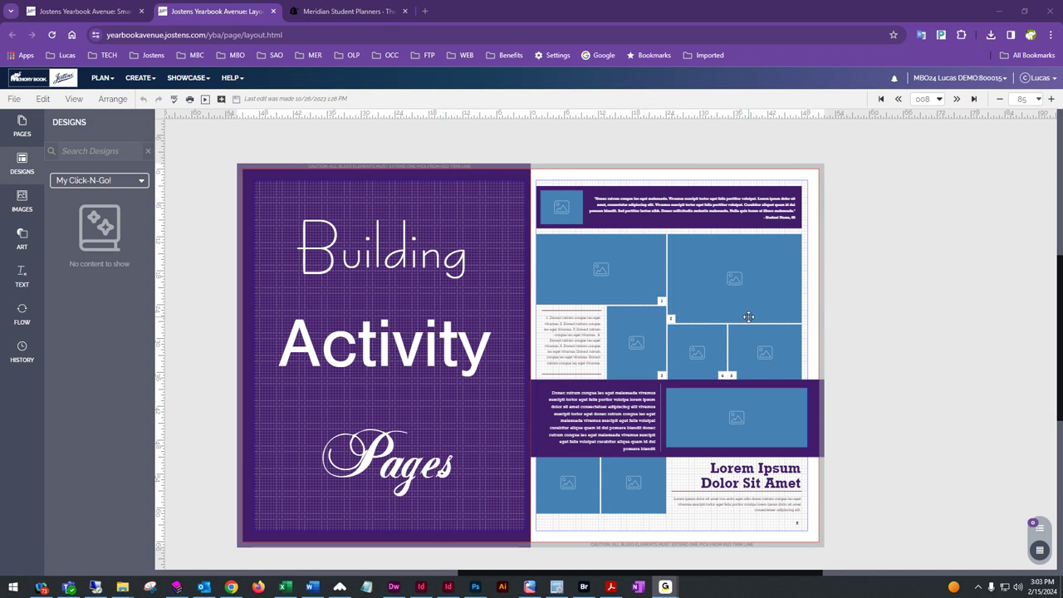
- Go to the page 10–11 spread and delete the children's group photo near the lower-left corner of the left page
{"action": "left_click", "coordinate": [955, 100]}
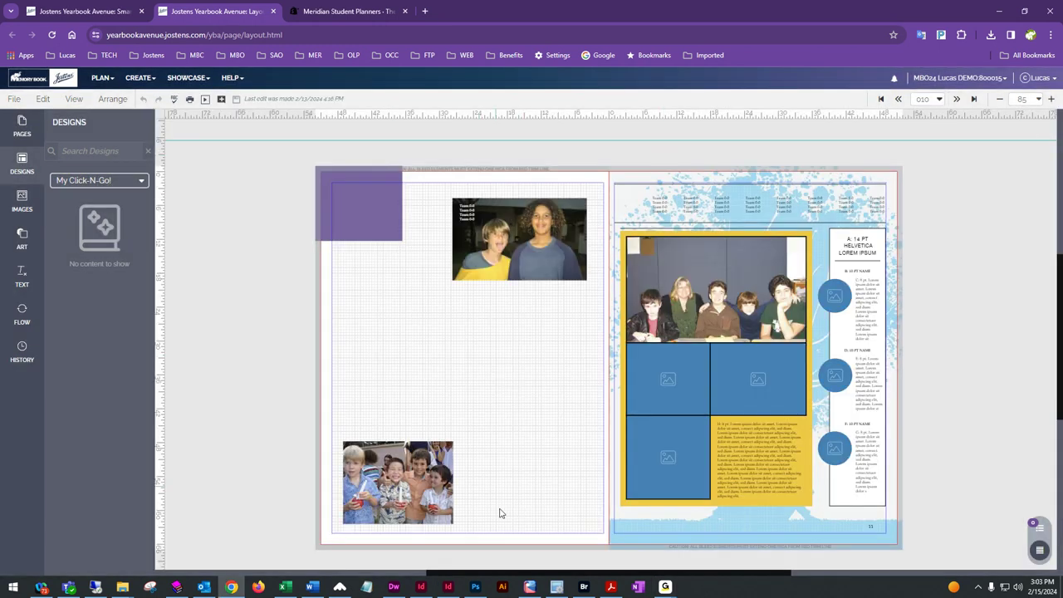
{"action": "left_click", "coordinate": [391, 502]}
{"action": "key", "text": "Delete"}
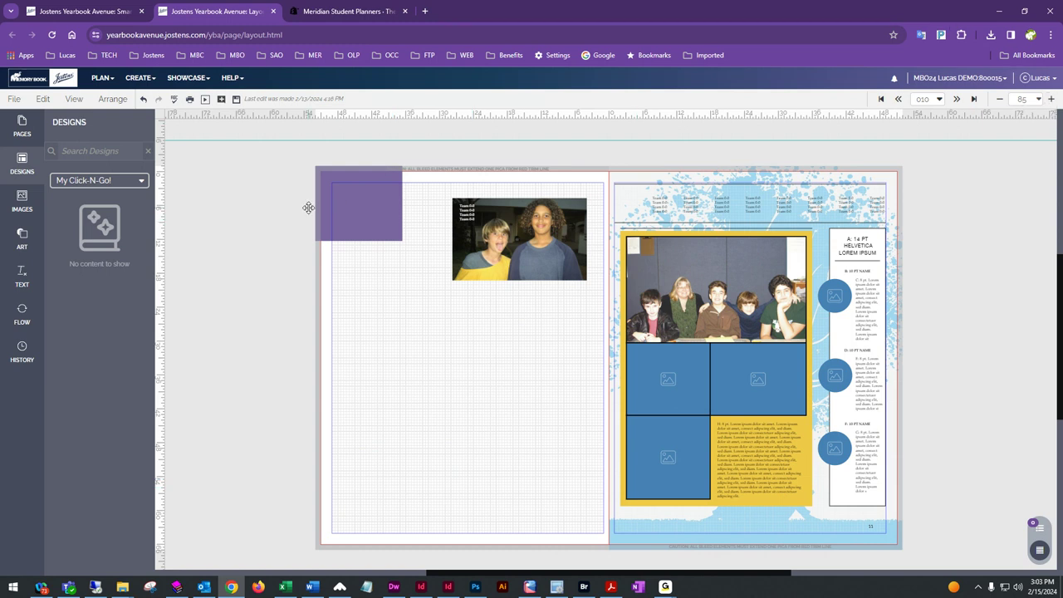
- Move the purple rectangle and the remaining two-person photo side by side into the middle of the left page
{"action": "left_click_drag", "start_coordinate": [336, 203], "coordinate": [429, 356]}
{"action": "left_click_drag", "start_coordinate": [522, 244], "coordinate": [497, 358]}
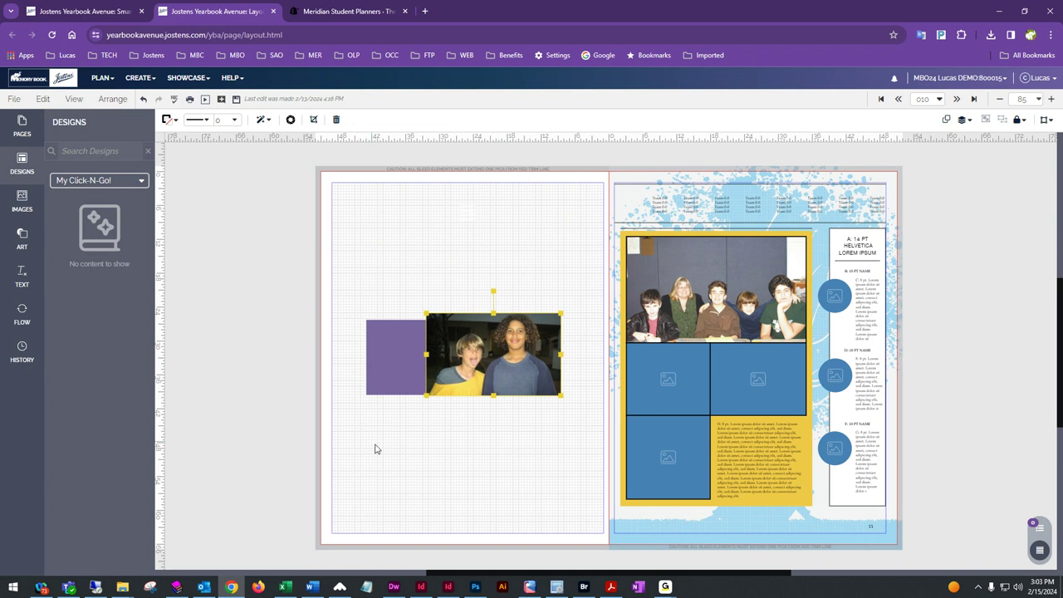
- Delete all photo boxes, text and shapes on the right page, including the remaining empty image box
{"action": "left_click_drag", "start_coordinate": [590, 160], "coordinate": [918, 558]}
{"action": "key", "text": "Delete"}
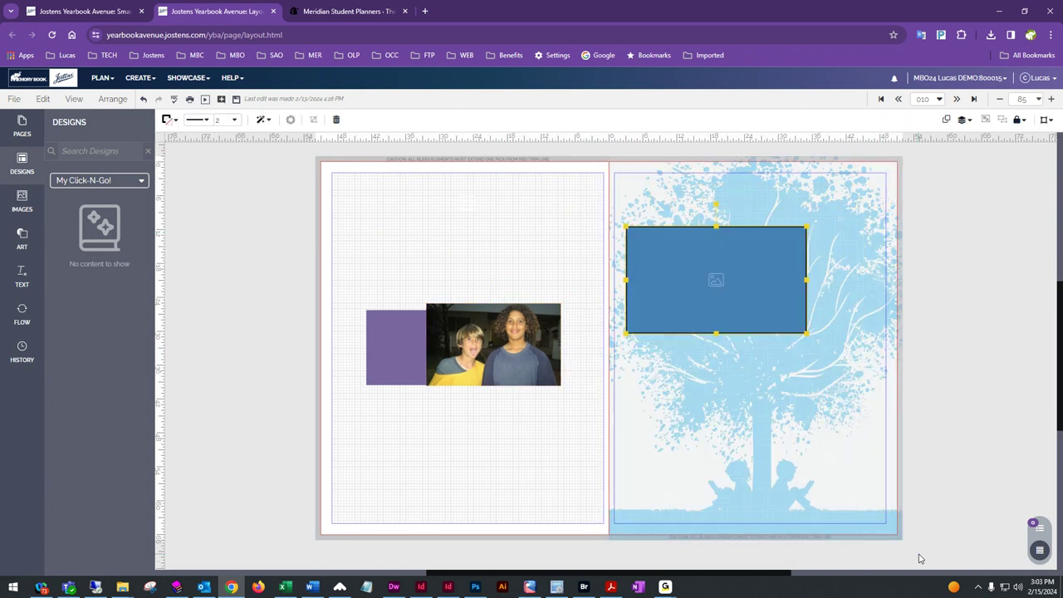
{"action": "key", "text": "Delete"}
- Remove the blue tree background image from the right page
{"action": "right_click", "coordinate": [779, 351]}
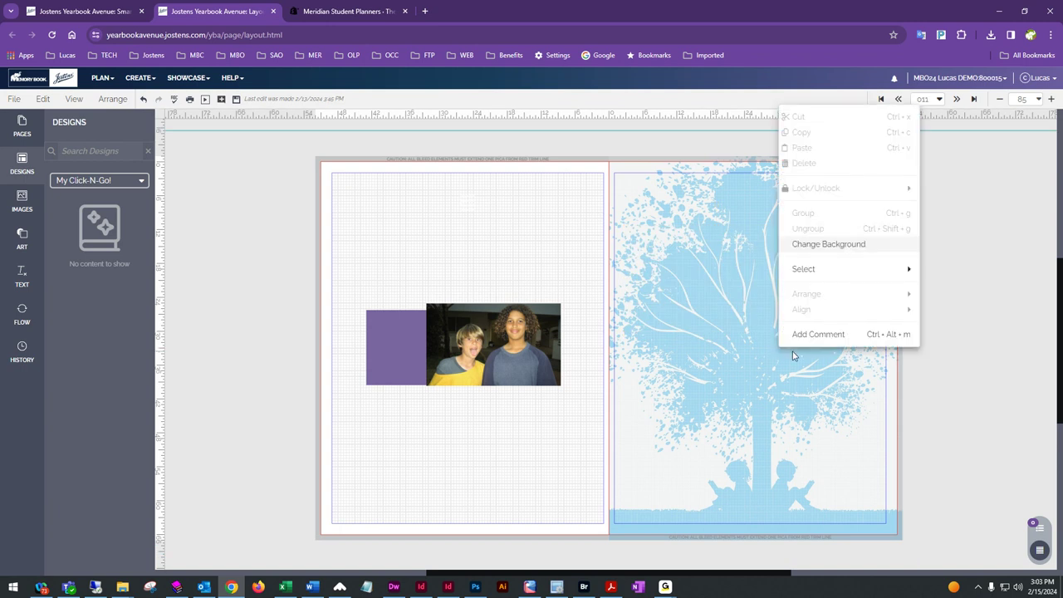
{"action": "left_click", "coordinate": [829, 247]}
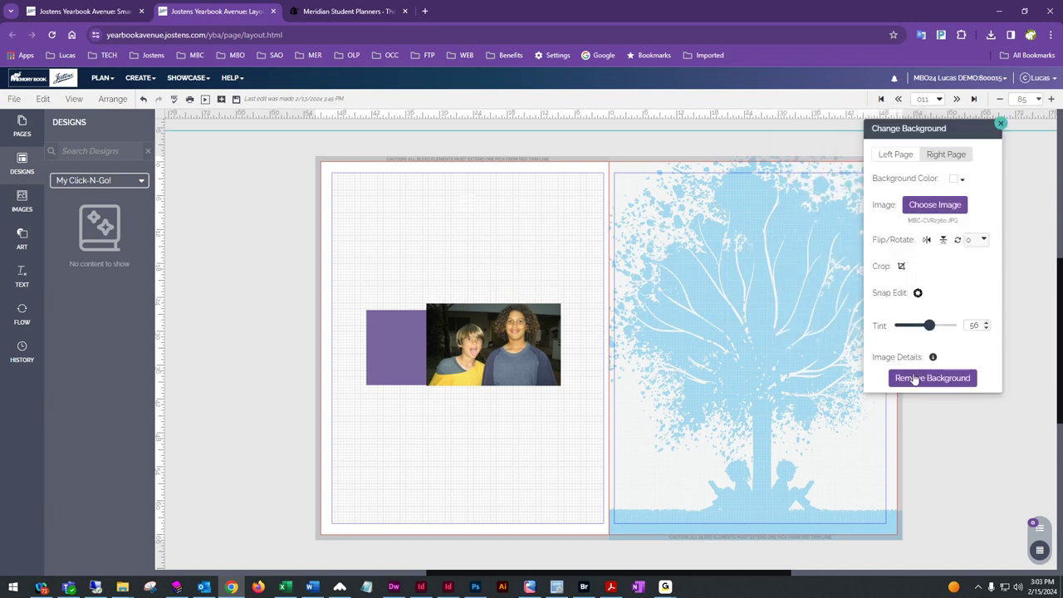
{"action": "left_click", "coordinate": [915, 370]}
{"action": "left_click", "coordinate": [1001, 127]}
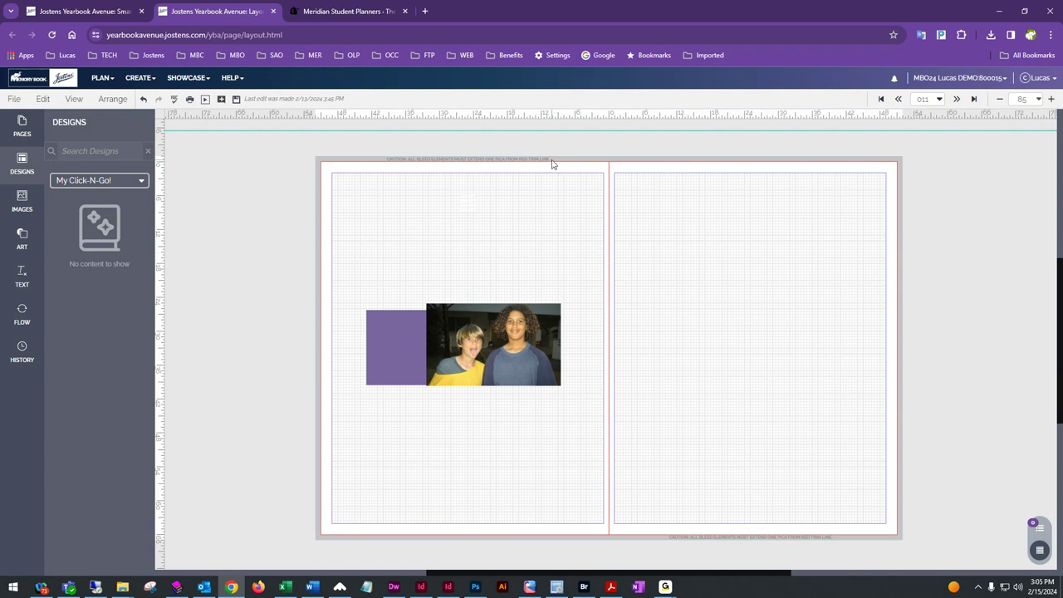
- Move the purple rectangle to the left page's upper-left corner so it extends out to the bleed edges
{"action": "left_click", "coordinate": [1050, 99]}
{"action": "left_click", "coordinate": [1051, 98]}
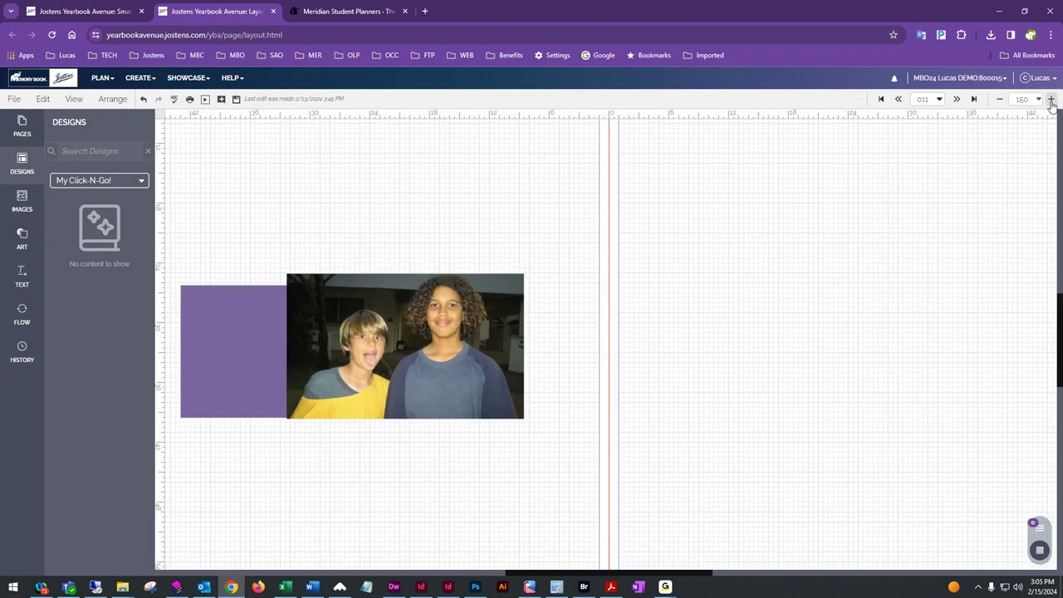
{"action": "left_click_drag", "start_coordinate": [400, 170], "coordinate": [529, 275]}
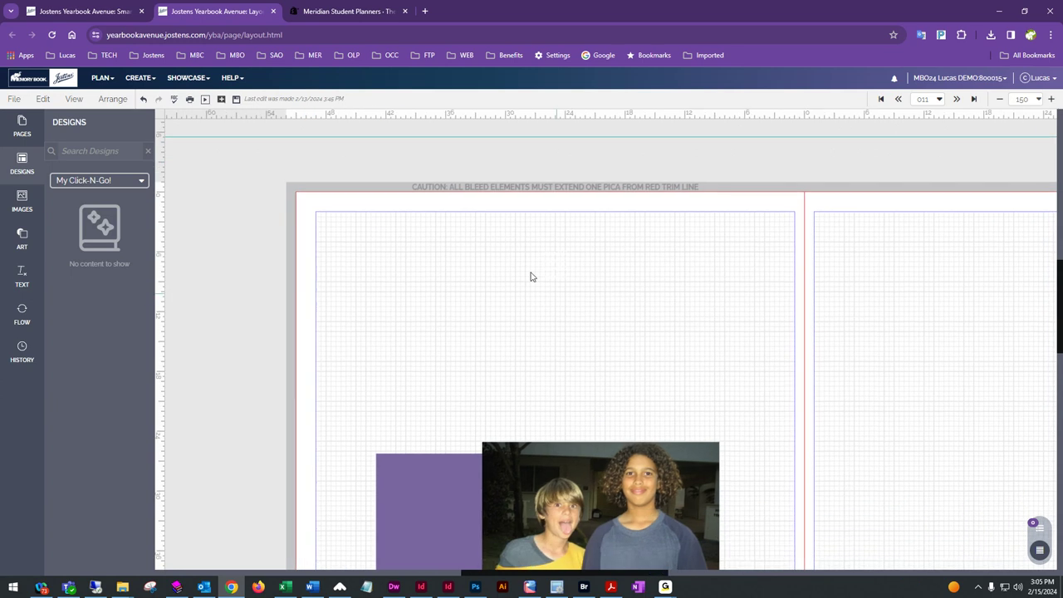
{"action": "left_click_drag", "start_coordinate": [443, 508], "coordinate": [306, 228]}
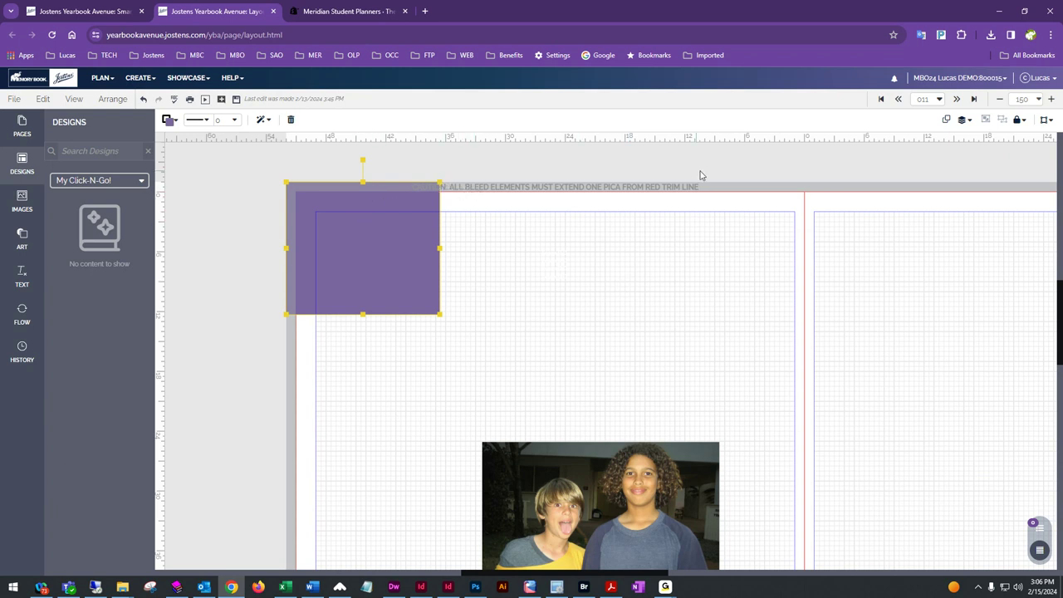
- Move the two-person photo to the upper part of the left page and delete the "Team 0-0" text box over it
{"action": "left_click_drag", "start_coordinate": [614, 535], "coordinate": [658, 343]}
{"action": "left_click", "coordinate": [547, 268]}
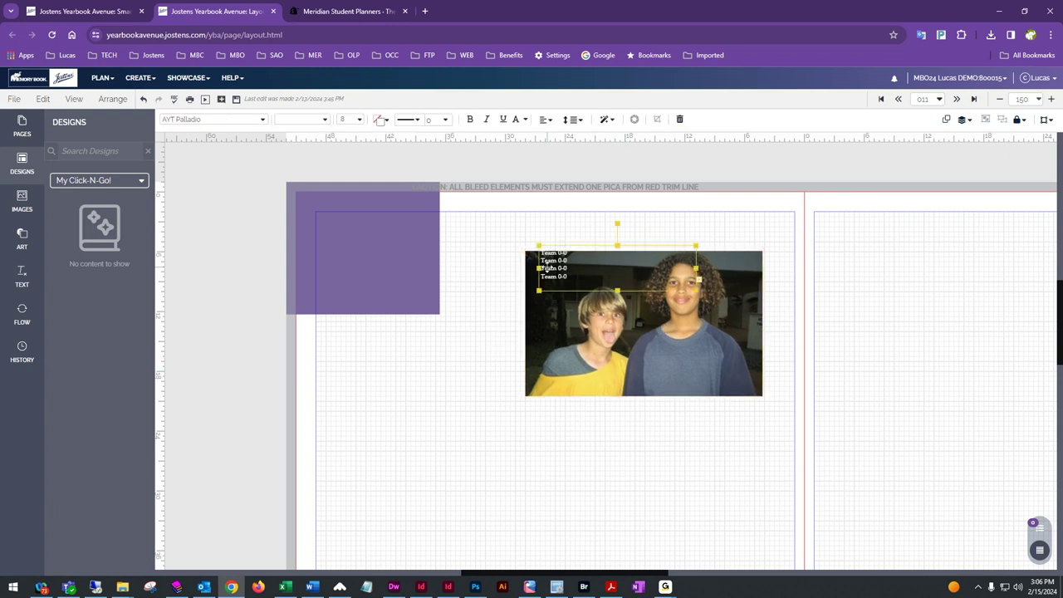
{"action": "key", "text": "Delete"}
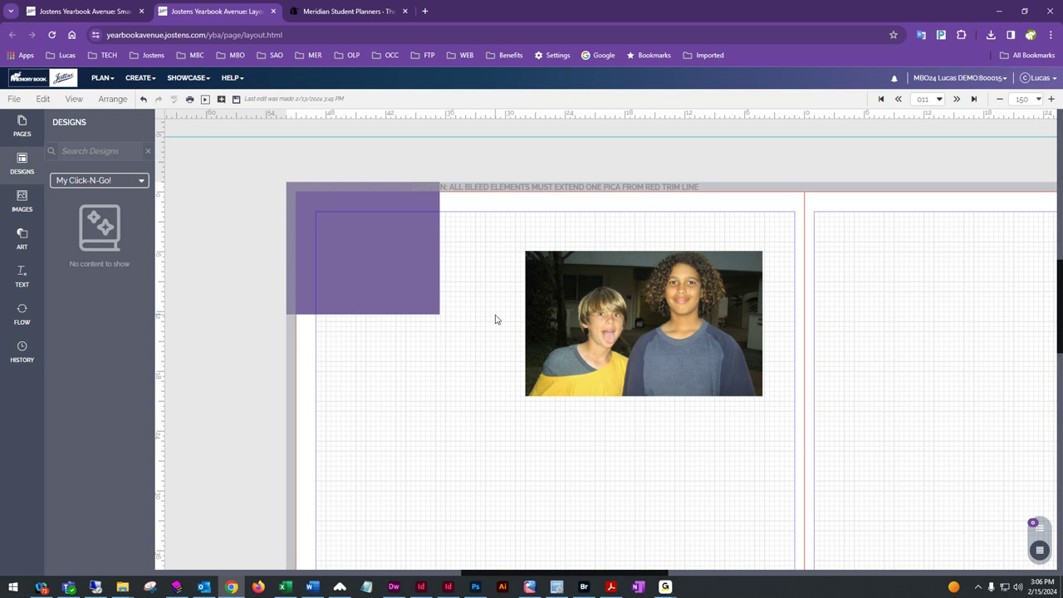
- Reposition the two-person photo slightly within the upper area of the left page, keeping it inside the margins
{"action": "mouse_move", "coordinate": [615, 331]}
{"action": "left_mouse_down"}
{"action": "mouse_move", "coordinate": [509, 370]}
{"action": "mouse_move", "coordinate": [596, 341]}
{"action": "left_mouse_up"}
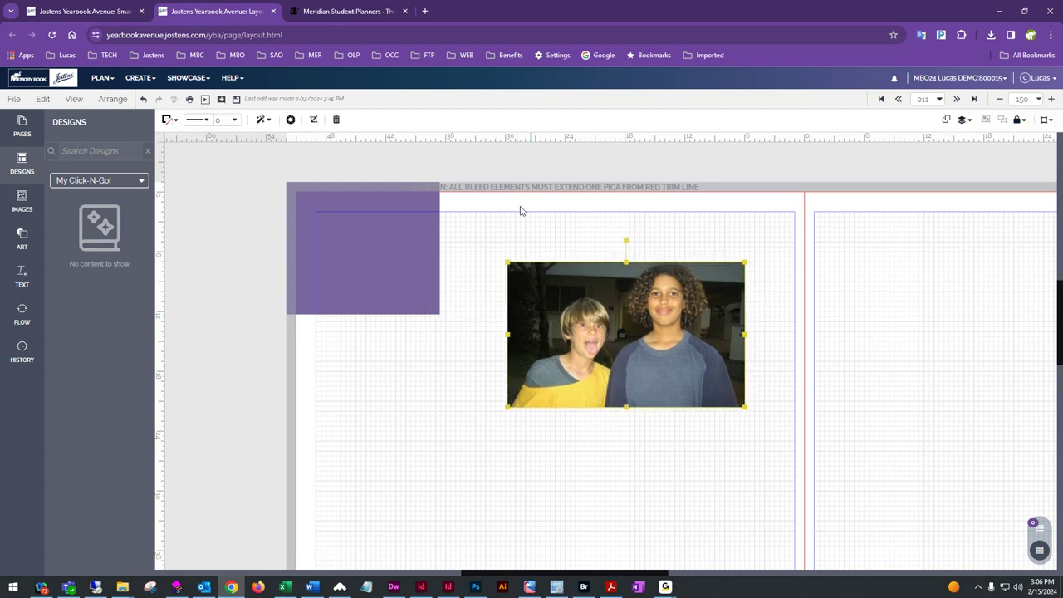
{"action": "left_click", "coordinate": [376, 455]}
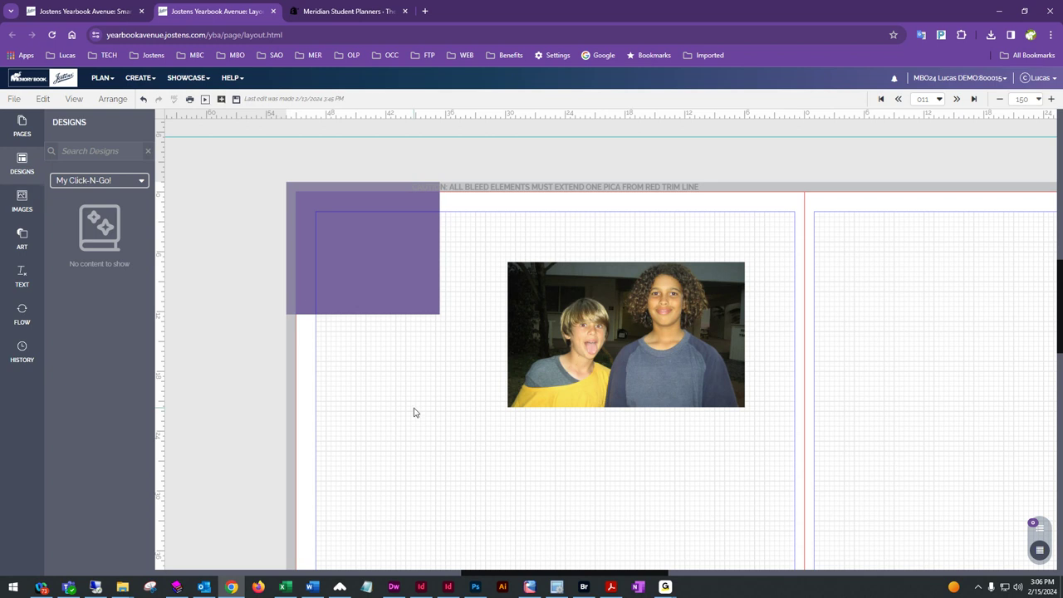
{"action": "left_click_drag", "start_coordinate": [627, 379], "coordinate": [599, 331]}
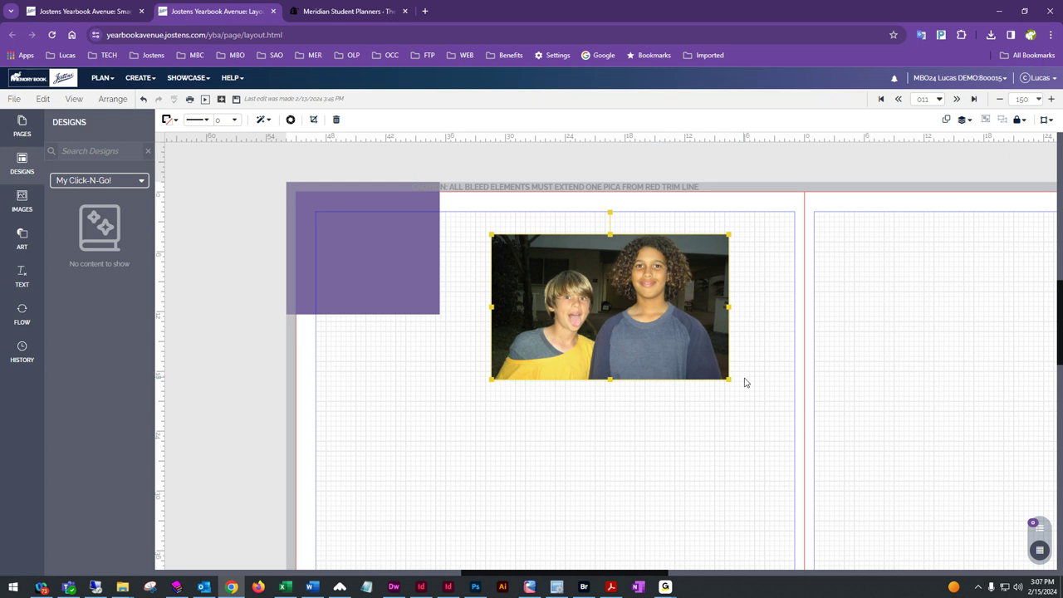
- Move the two-person photo down the left page and out to the outer left bleed edge
{"action": "scroll", "coordinate": [753, 439], "scroll_direction": "down", "scroll_amount": 1}
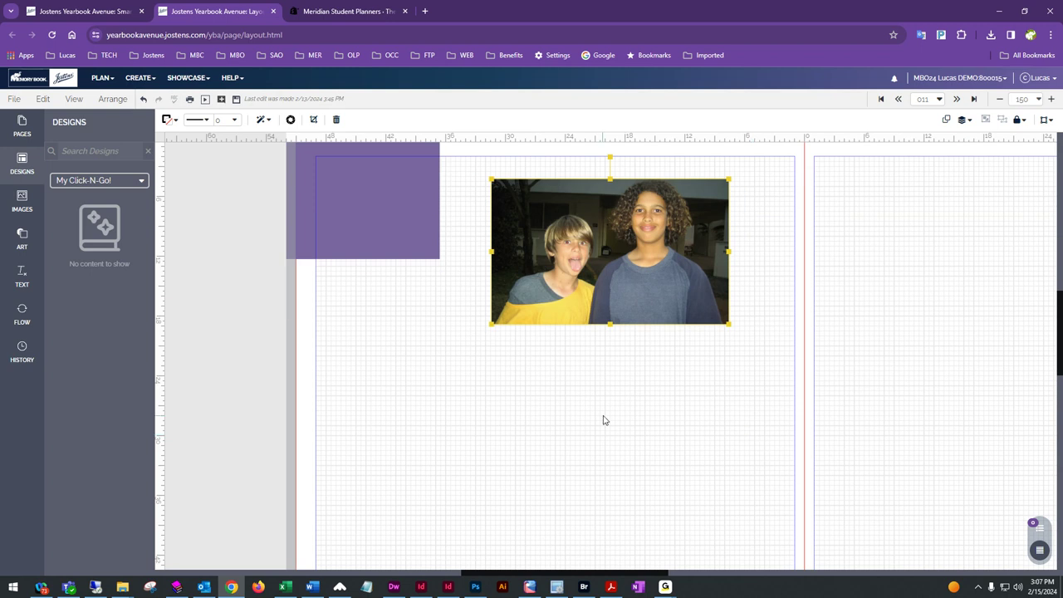
{"action": "left_click_drag", "start_coordinate": [663, 273], "coordinate": [588, 394]}
{"action": "scroll", "coordinate": [664, 334], "scroll_direction": "down", "scroll_amount": 1}
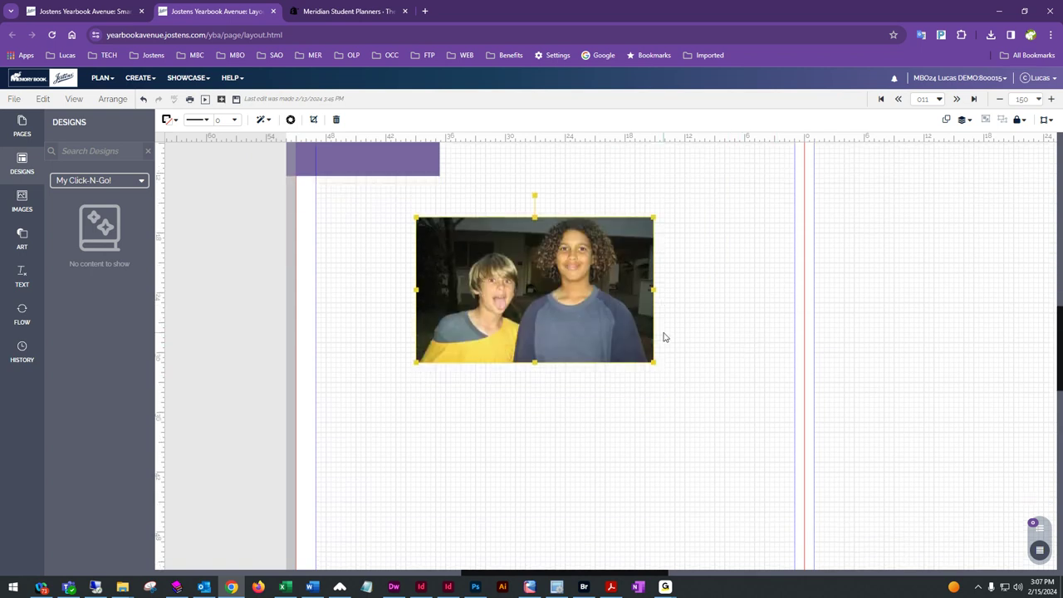
{"action": "left_click_drag", "start_coordinate": [573, 312], "coordinate": [445, 314]}
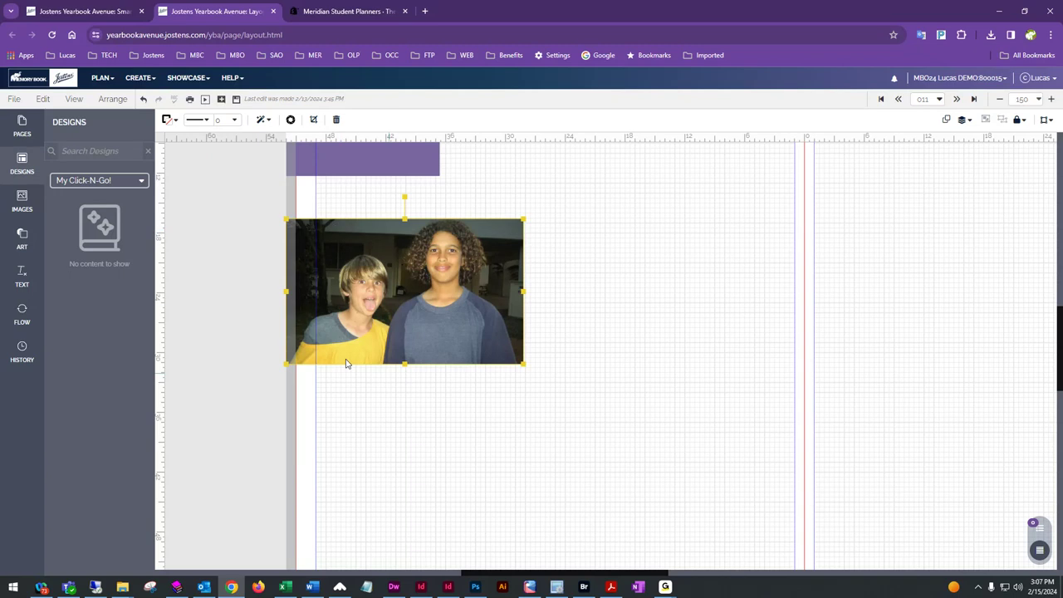
- Move the two-person photo to the center gutter line, followed by the bottom bleed edge of the left page
{"action": "left_click_drag", "start_coordinate": [418, 336], "coordinate": [700, 368]}
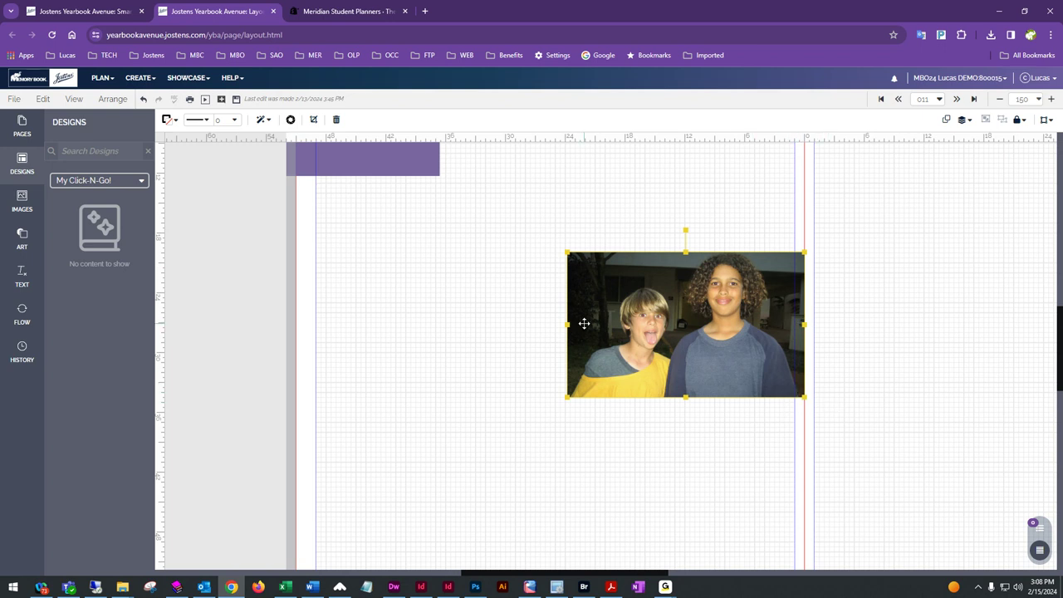
{"action": "scroll", "coordinate": [704, 352], "scroll_direction": "down", "scroll_amount": 2}
{"action": "left_click_drag", "start_coordinate": [704, 352], "coordinate": [708, 557]}
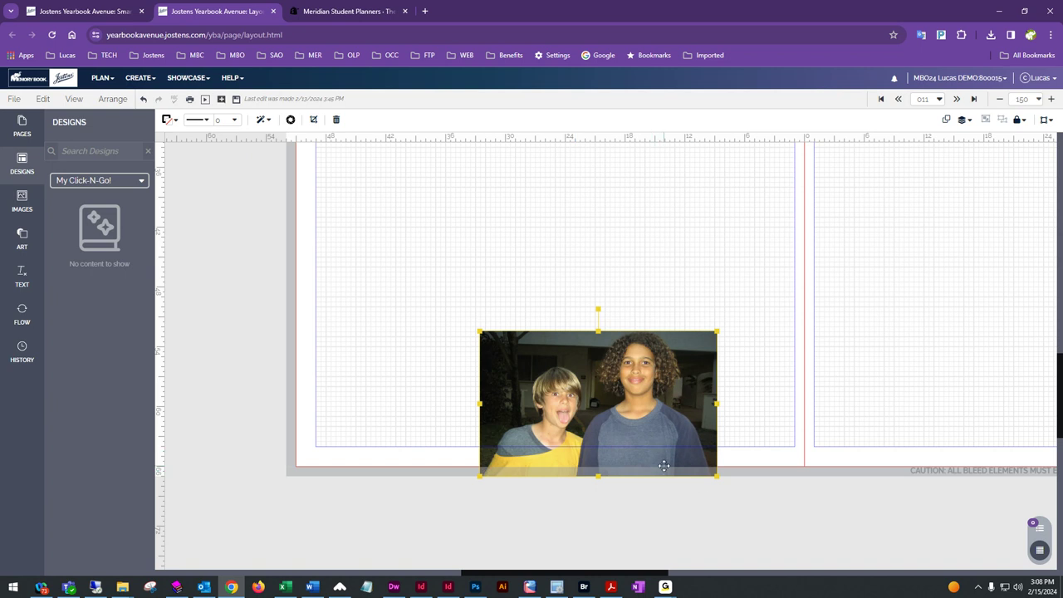
- Bring the two-person photo back up the left page and extend it to the top bleed edge
{"action": "scroll", "coordinate": [739, 333], "scroll_direction": "up", "scroll_amount": 5}
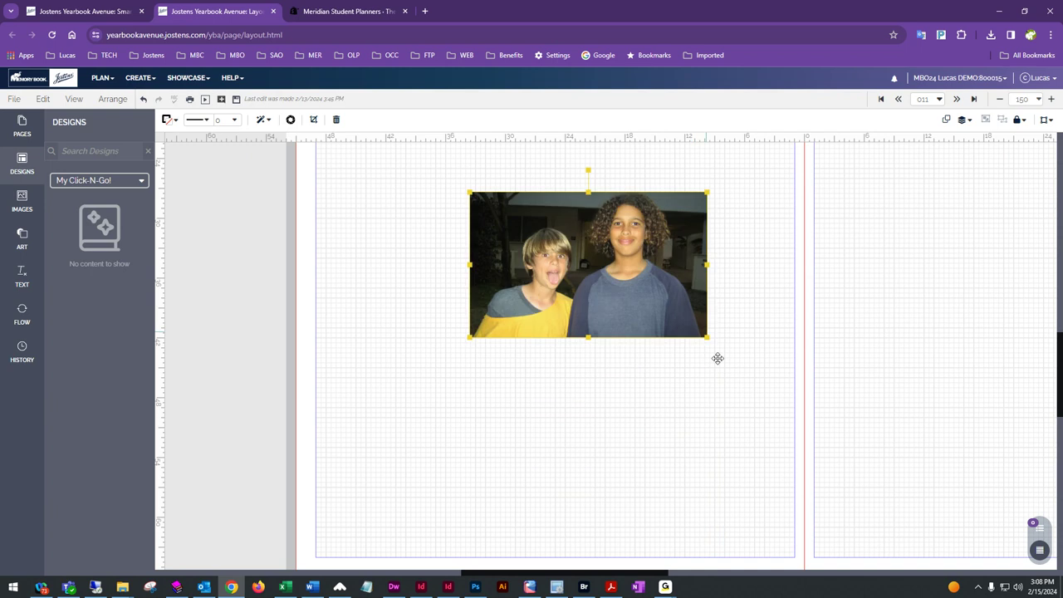
{"action": "scroll", "coordinate": [746, 407], "scroll_direction": "up", "scroll_amount": 3}
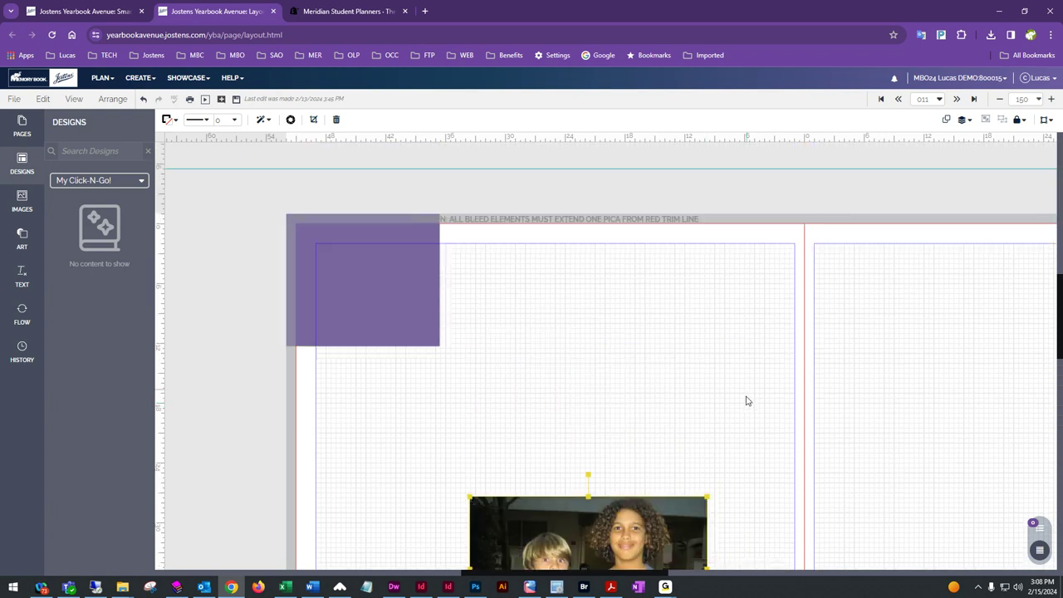
{"action": "left_click_drag", "start_coordinate": [672, 552], "coordinate": [698, 343]}
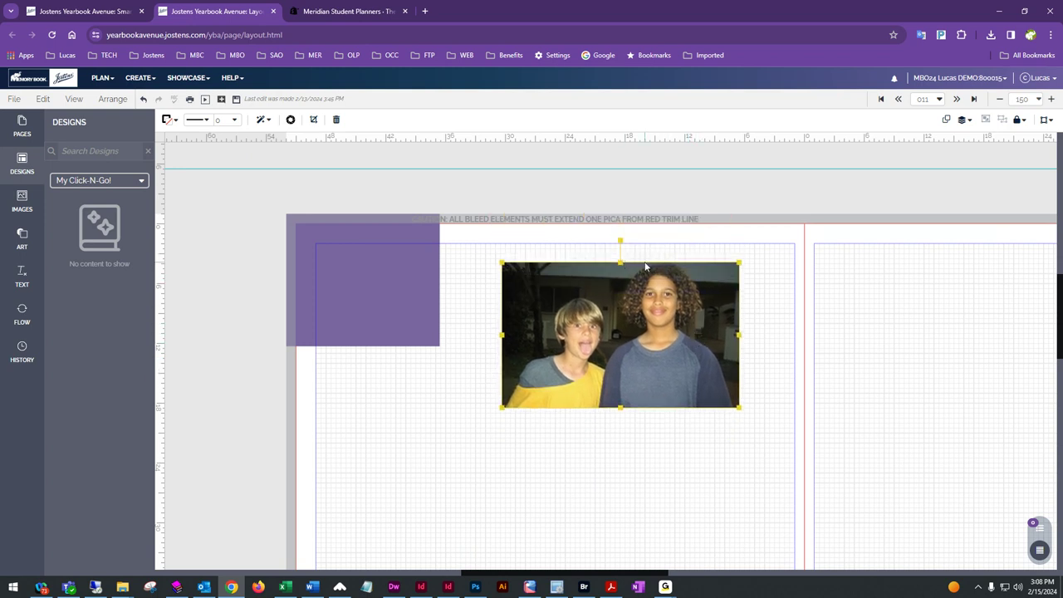
{"action": "left_click_drag", "start_coordinate": [644, 380], "coordinate": [638, 331]}
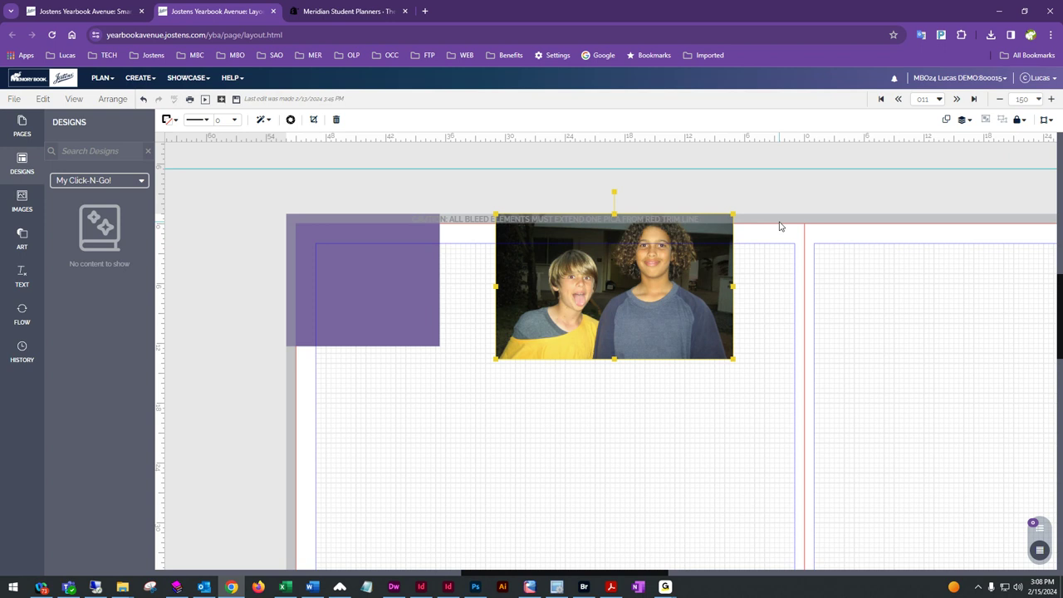
- Place a horizontal ruler guide just below the red trim line at the top of the spread
{"action": "left_click_drag", "start_coordinate": [772, 146], "coordinate": [769, 225]}
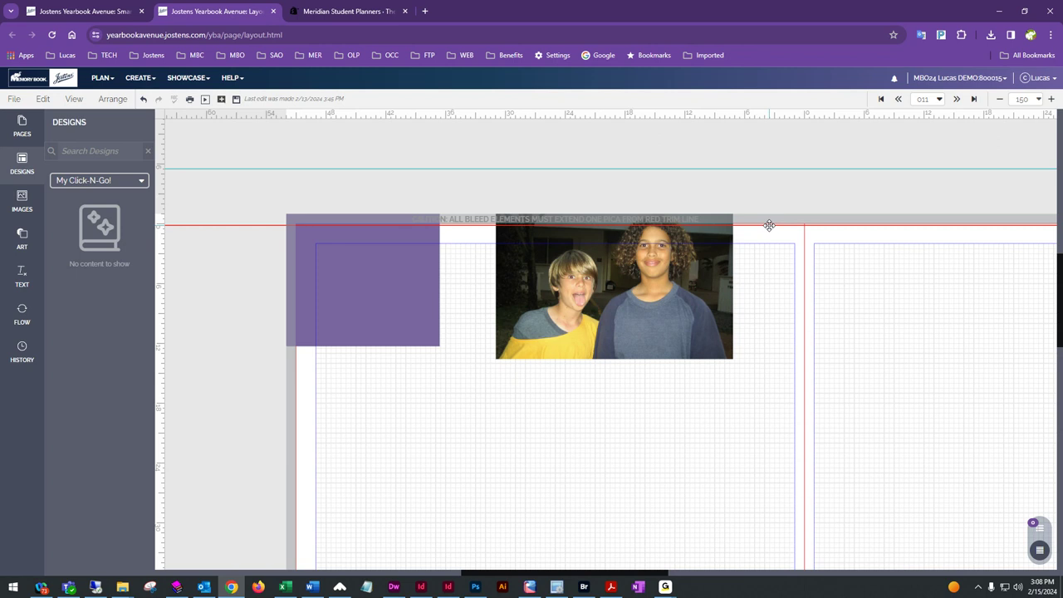
{"action": "left_click_drag", "start_coordinate": [770, 225], "coordinate": [751, 226]}
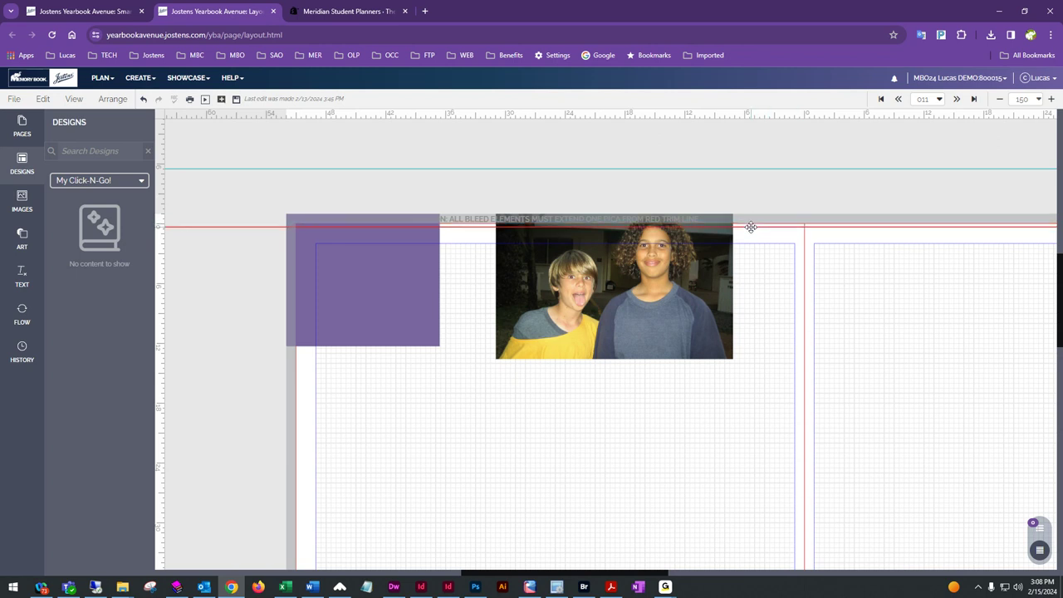
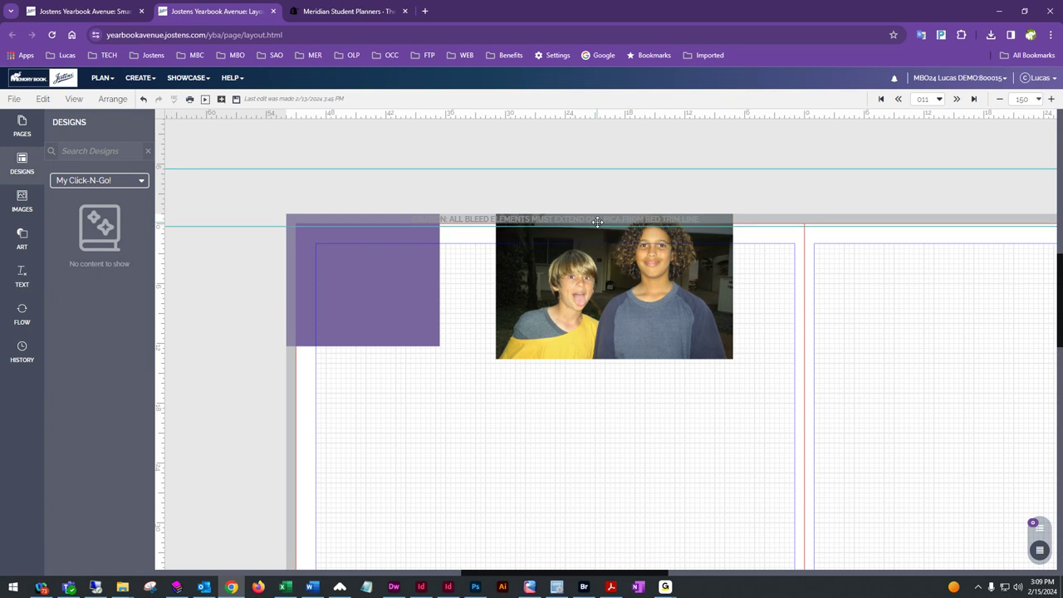
- Move the two-person photo off the top bleed edge and back inside the left page's margins
{"action": "left_click_drag", "start_coordinate": [663, 323], "coordinate": [665, 378]}
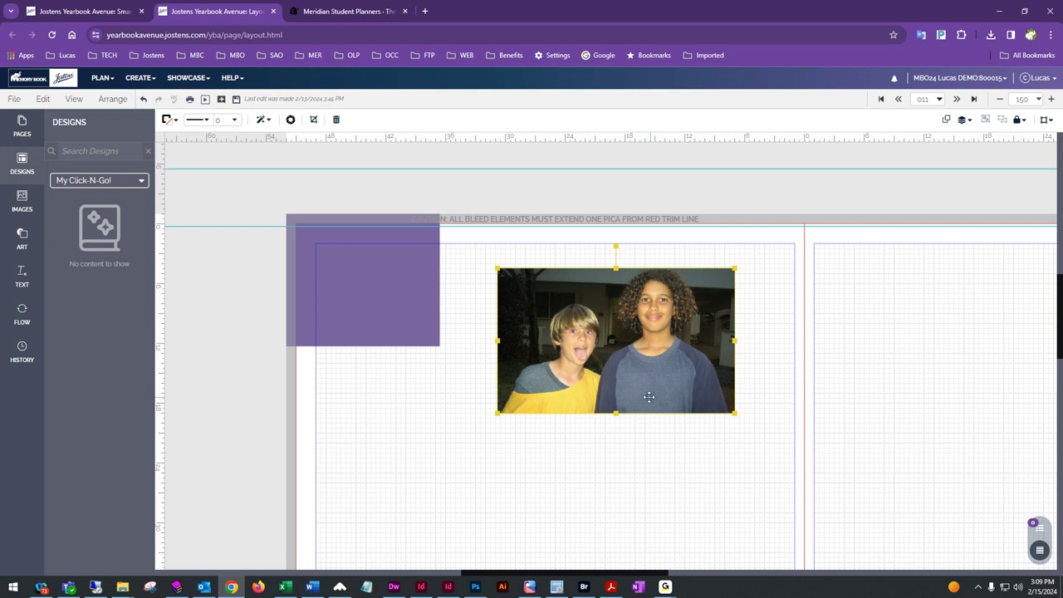
{"action": "left_click", "coordinate": [670, 448]}
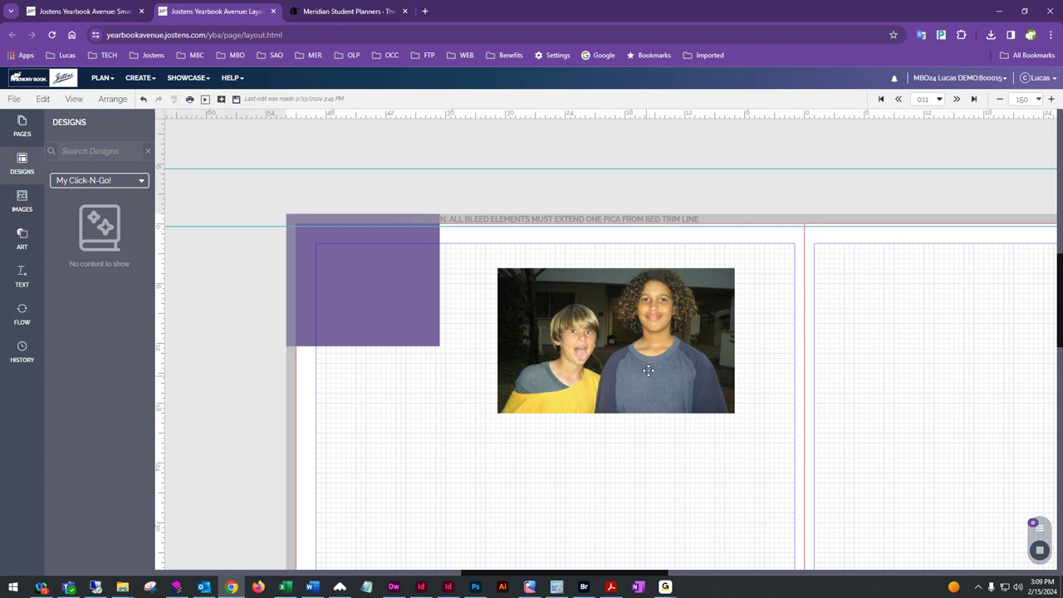
{"action": "left_click_drag", "start_coordinate": [648, 370], "coordinate": [631, 370]}
- Save the edited spread and deselect the photo
{"action": "left_click", "coordinate": [238, 100]}
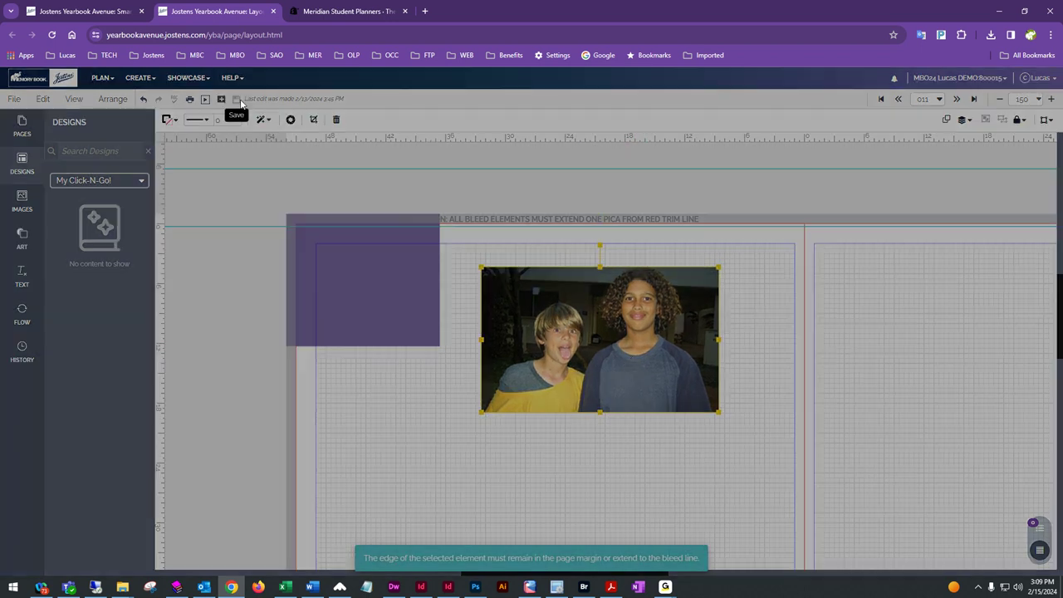
{"action": "left_click_drag", "start_coordinate": [255, 178], "coordinate": [388, 496]}
{"action": "left_click", "coordinate": [389, 496]}
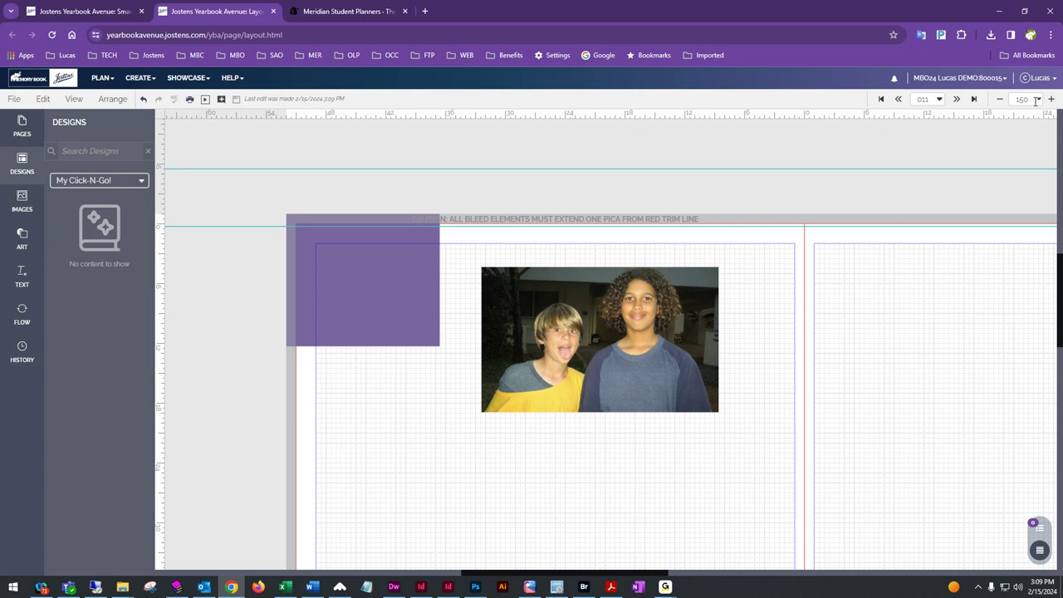
- Increase the browser's page zoom to enlarge the layout editor interface
{"action": "left_click", "coordinate": [1050, 35]}
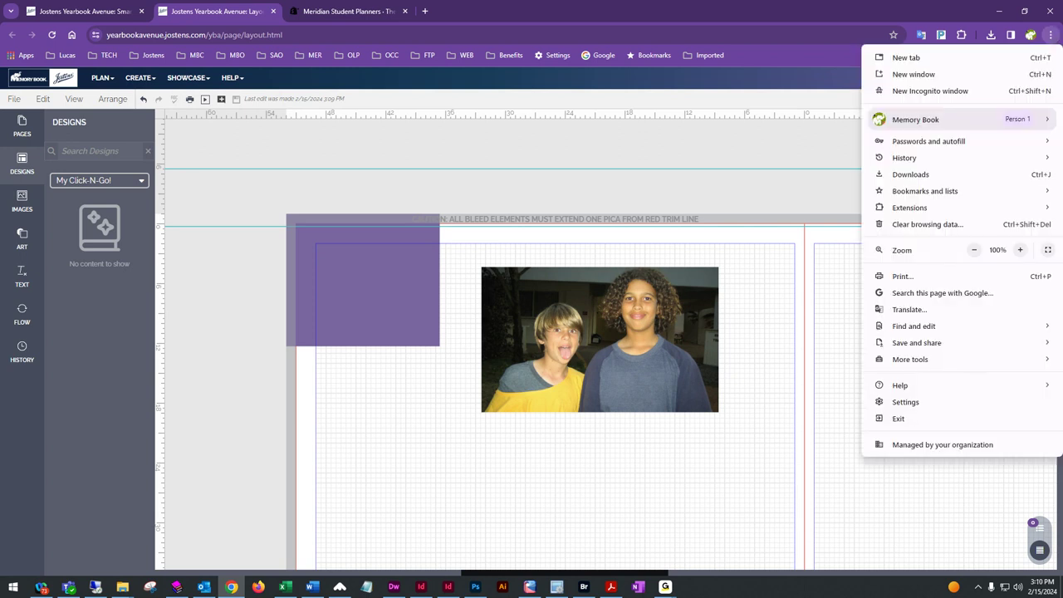
{"action": "left_click", "coordinate": [1018, 250]}
{"action": "left_click", "coordinate": [1017, 250]}
{"action": "left_click", "coordinate": [552, 178]}
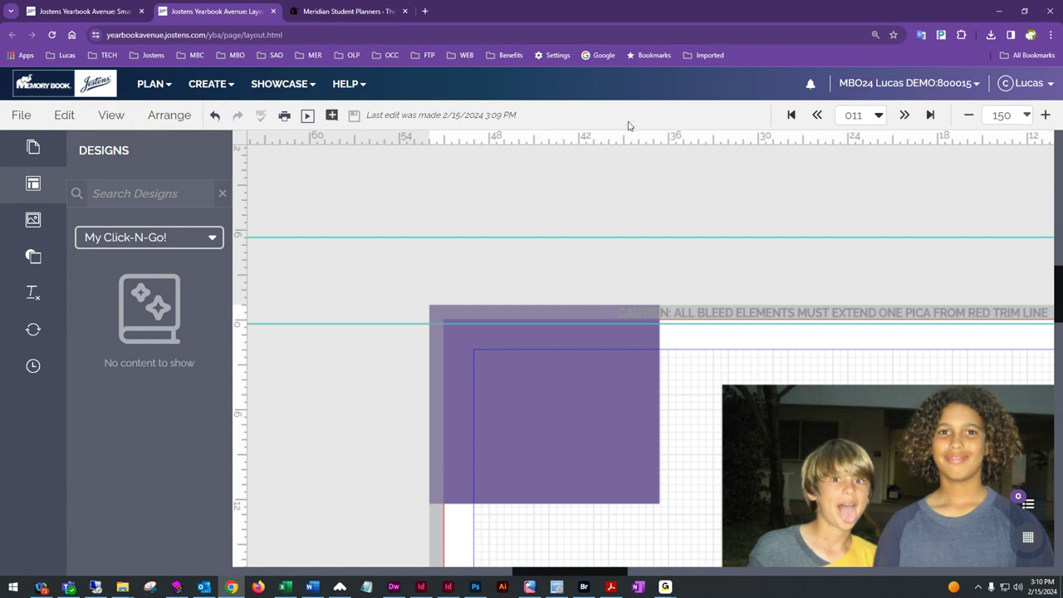
{"action": "left_click", "coordinate": [32, 118]}
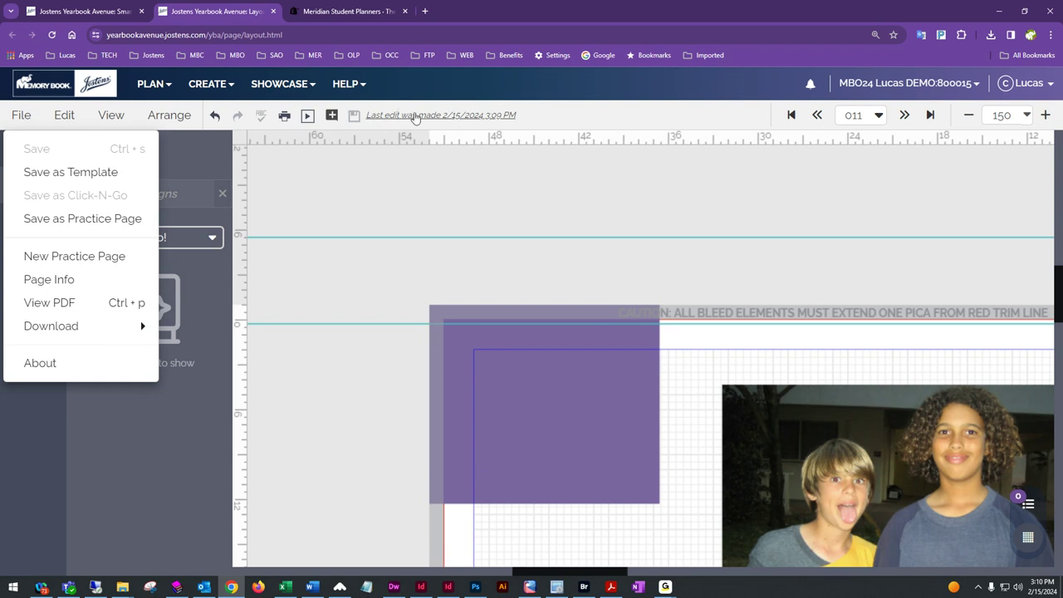
{"action": "left_click", "coordinate": [348, 122]}
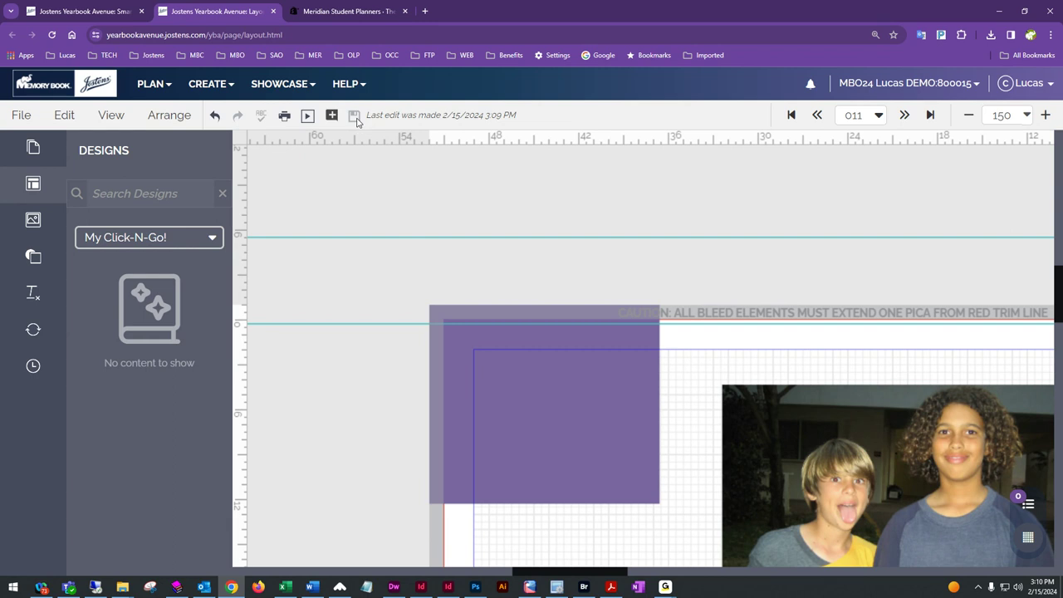
- Move the purple rectangle off the bleed corner to inside the left page's margins and save the spread
{"action": "left_click", "coordinate": [555, 396]}
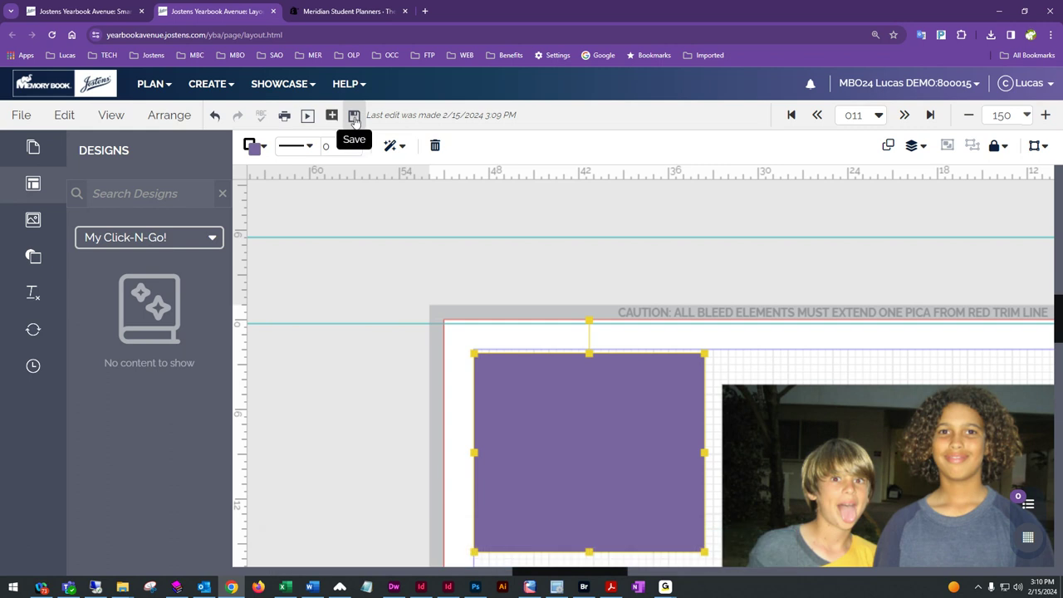
{"action": "left_click", "coordinate": [20, 115]}
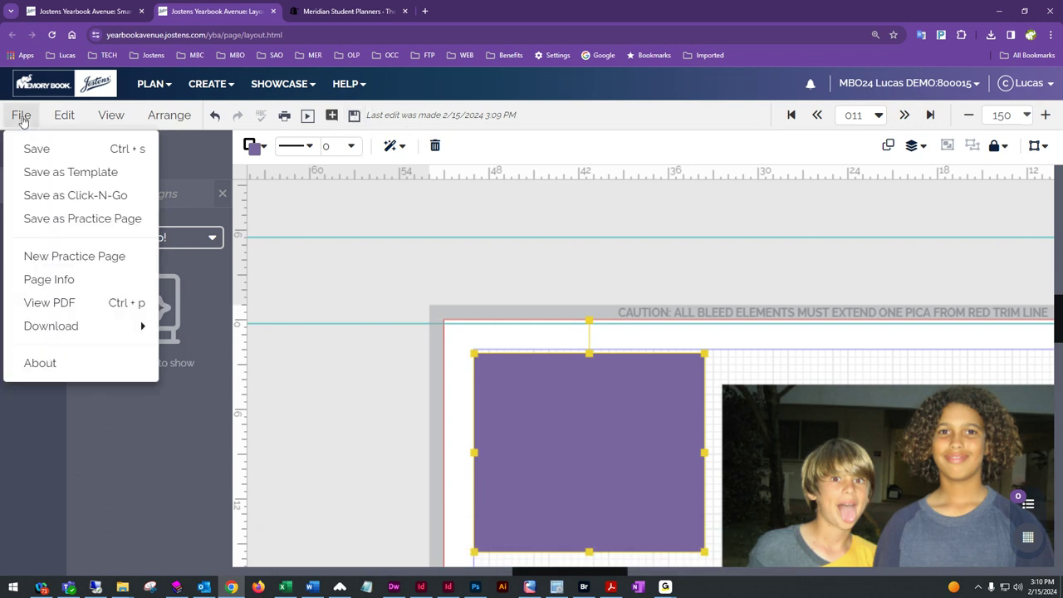
{"action": "left_click", "coordinate": [33, 149]}
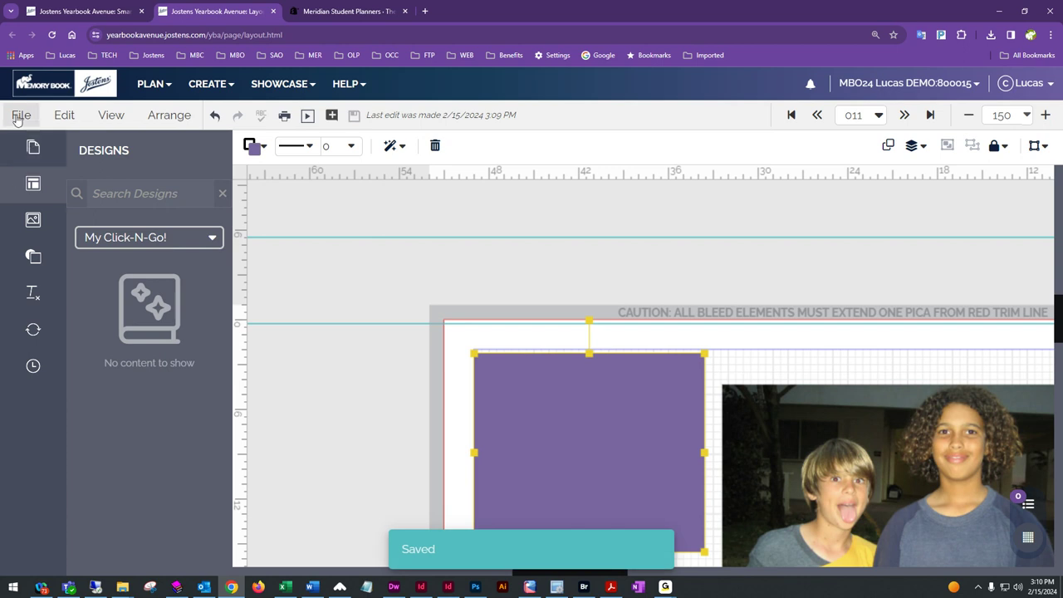
- Review the page info for pages 010 and 011, including deadline, staff assignment and completion options
{"action": "left_click", "coordinate": [17, 117]}
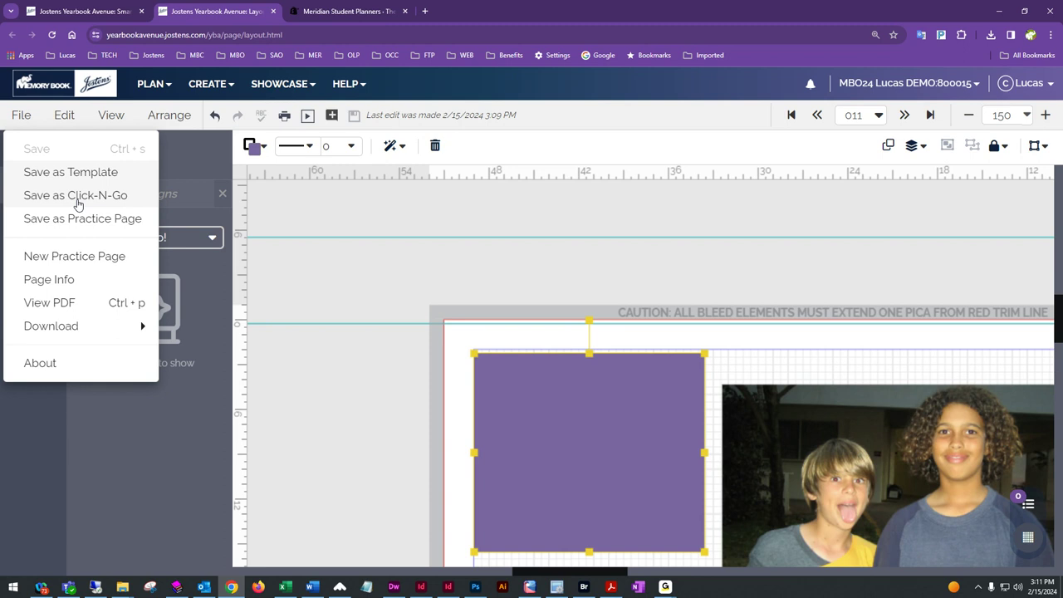
{"action": "left_click", "coordinate": [52, 280]}
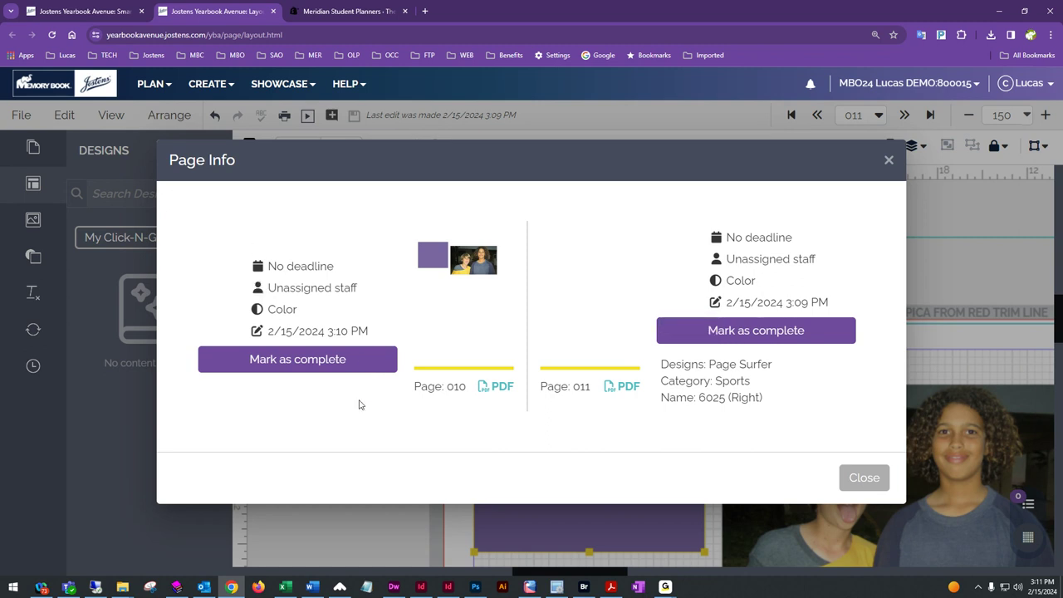
{"action": "left_click", "coordinate": [863, 478]}
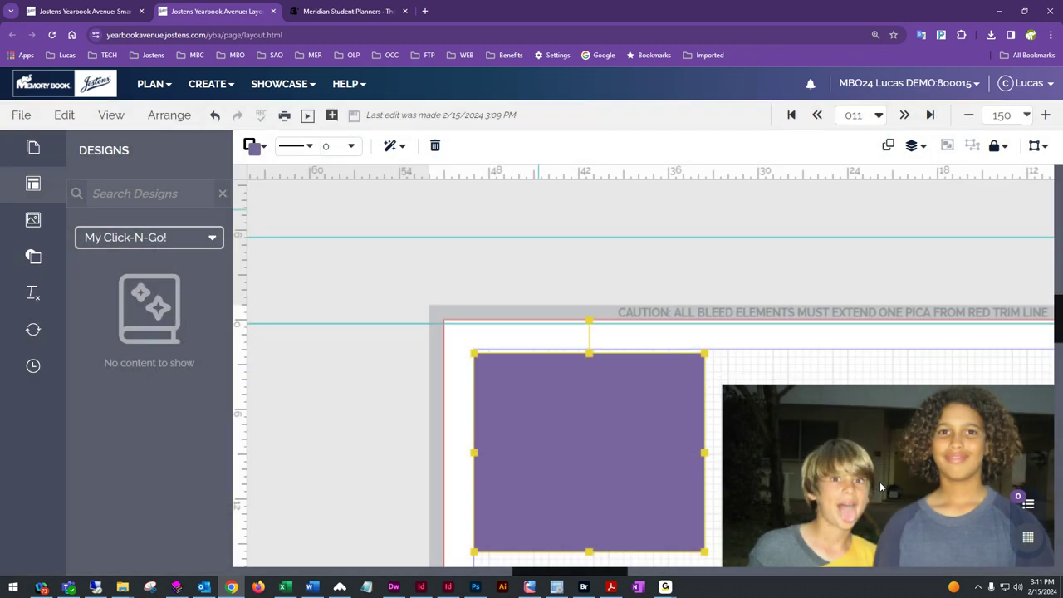
{"action": "left_click", "coordinate": [21, 116]}
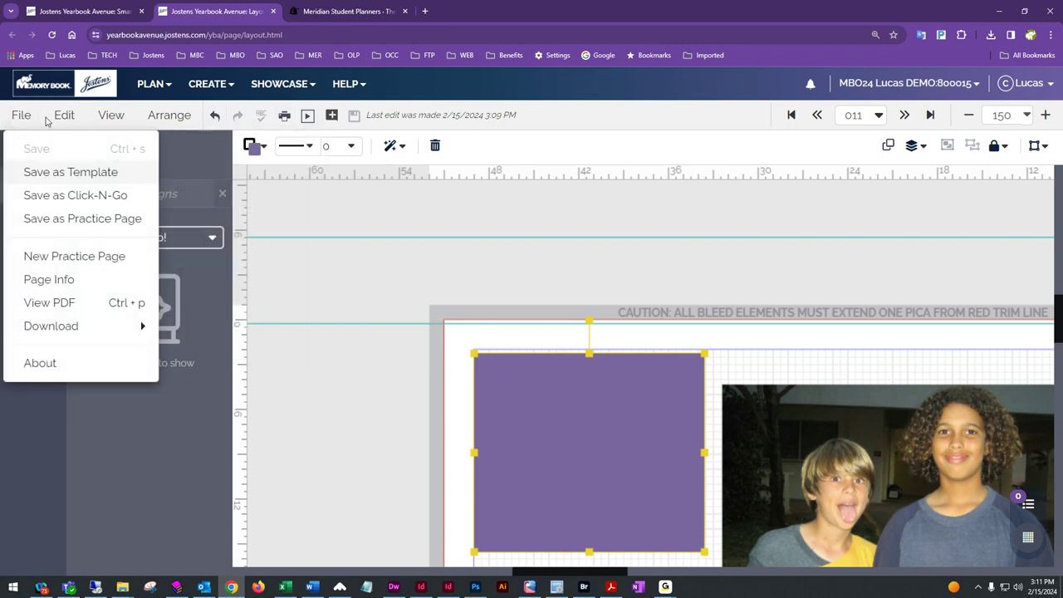
{"action": "mouse_move", "coordinate": [64, 115]}
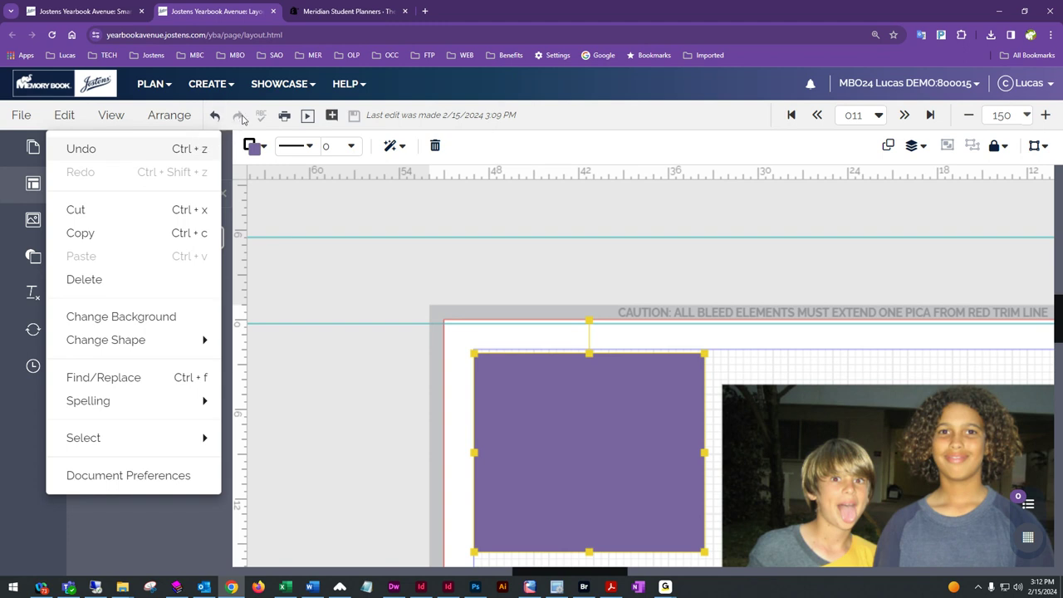
{"action": "left_click", "coordinate": [169, 115]}
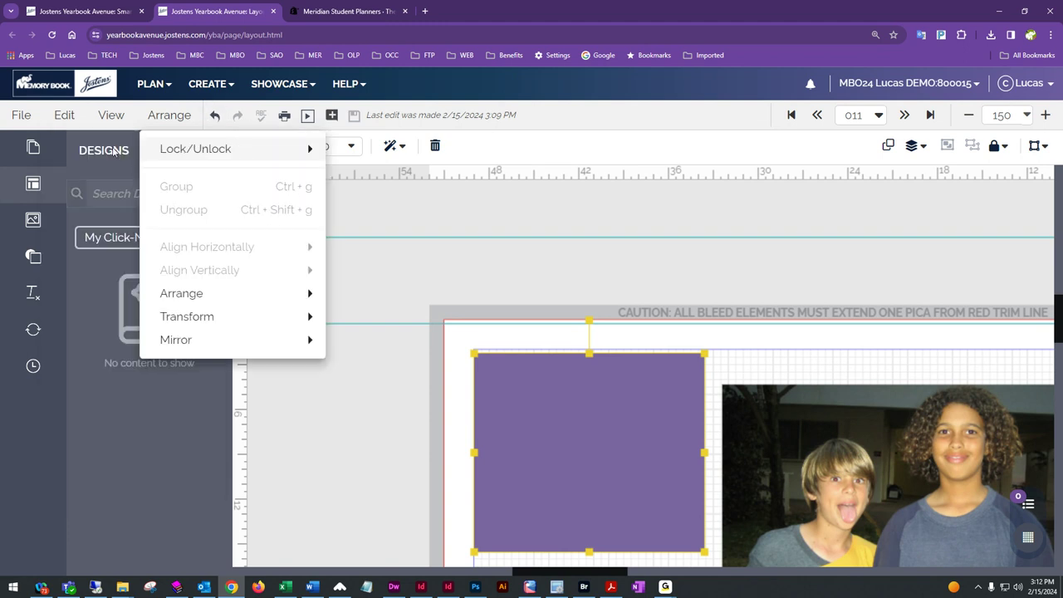
- View the Change Background options for the left and right pages and dismiss them without applying a background
{"action": "left_click", "coordinate": [63, 114]}
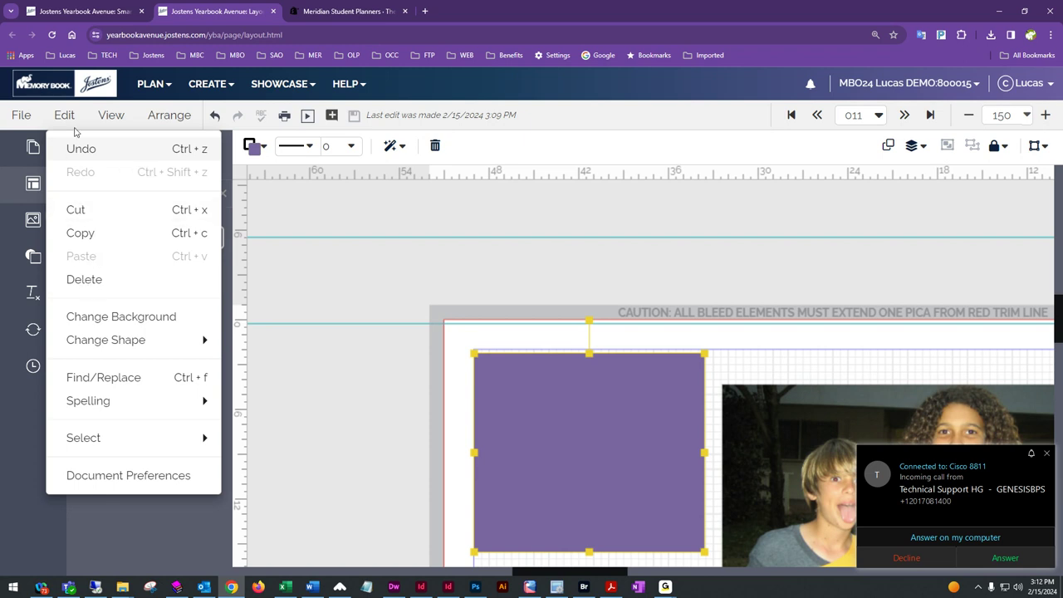
{"action": "left_click", "coordinate": [138, 318]}
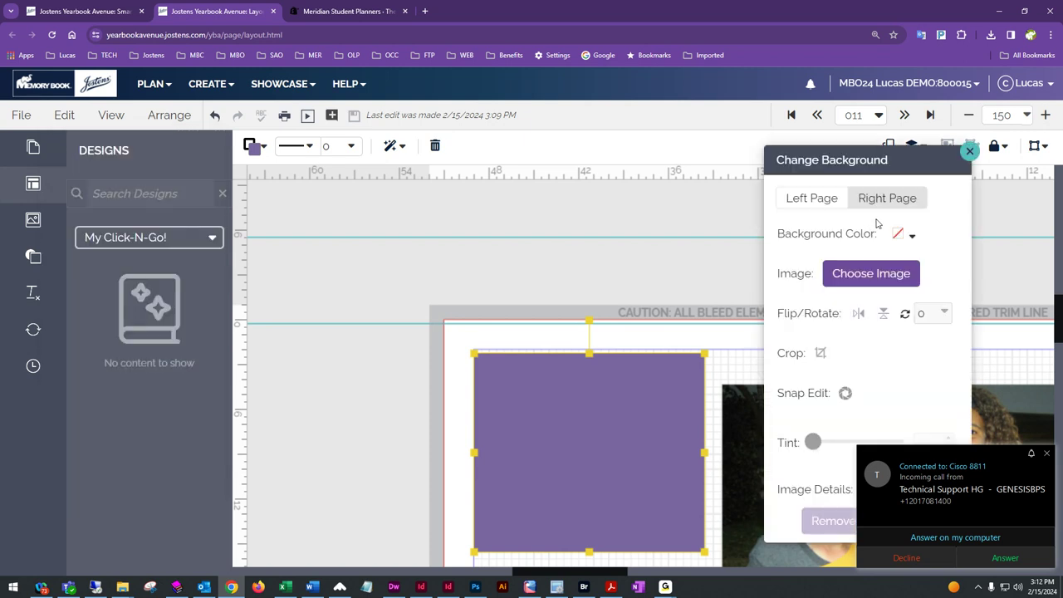
{"action": "left_click_drag", "start_coordinate": [882, 161], "coordinate": [620, 153]}
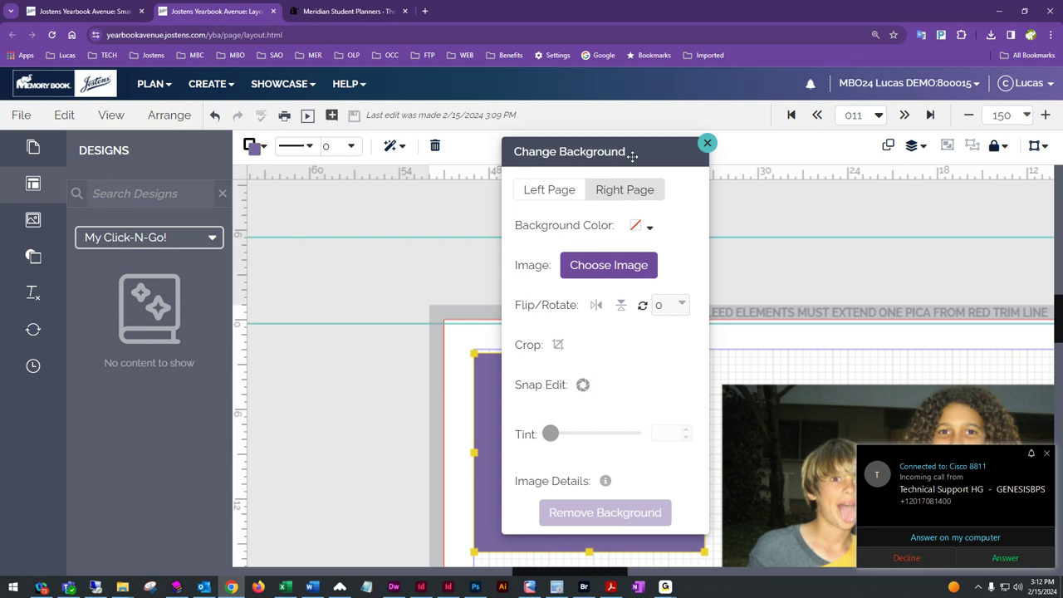
{"action": "left_click_drag", "start_coordinate": [631, 157], "coordinate": [484, 181]}
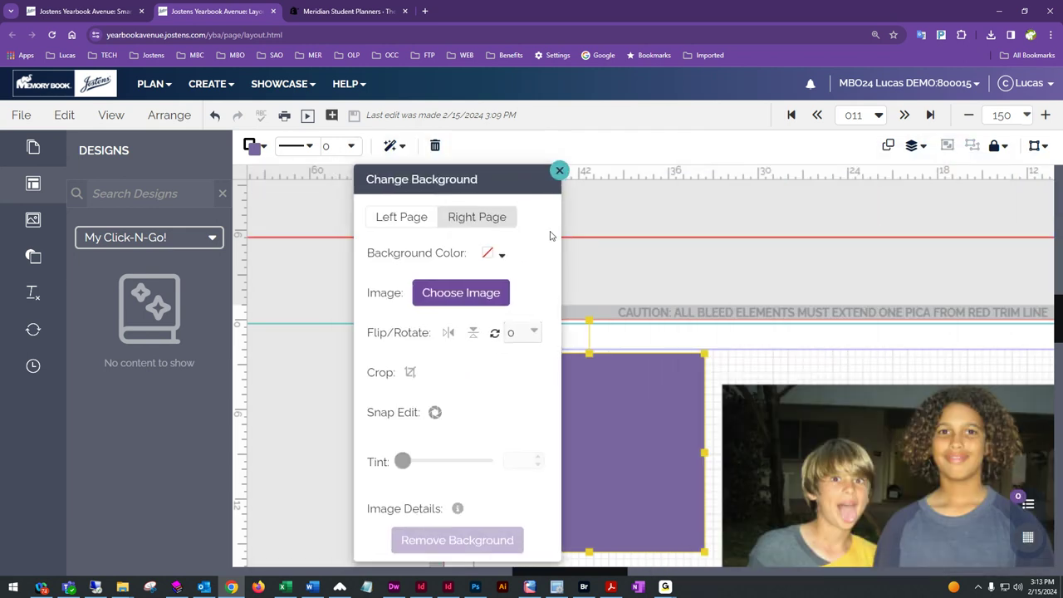
{"action": "left_click", "coordinate": [560, 171]}
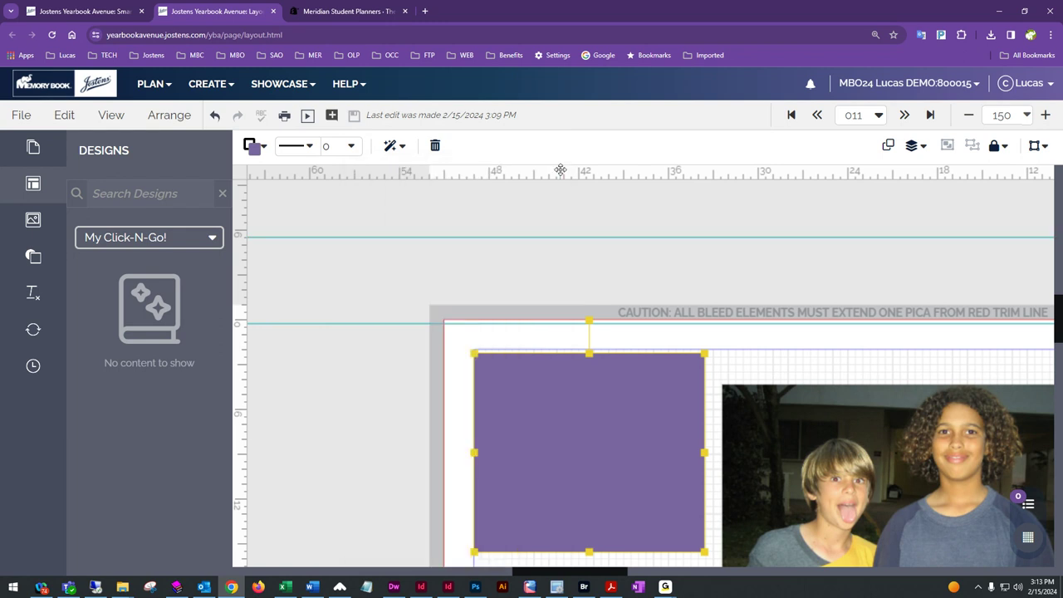
- Change the purple rectangle's shape to Circle
{"action": "left_click", "coordinate": [65, 116]}
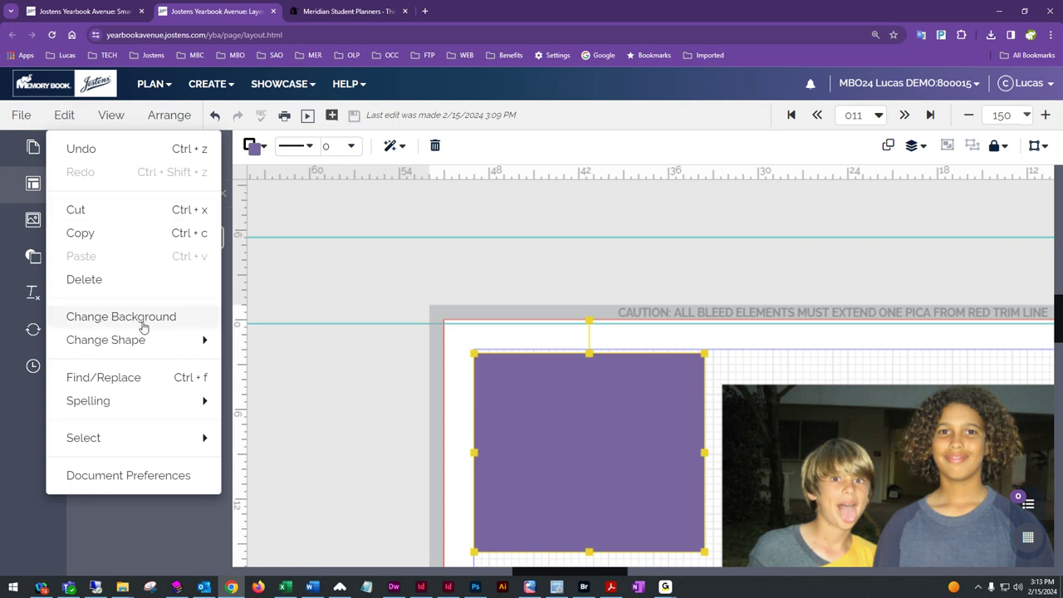
{"action": "mouse_move", "coordinate": [133, 342]}
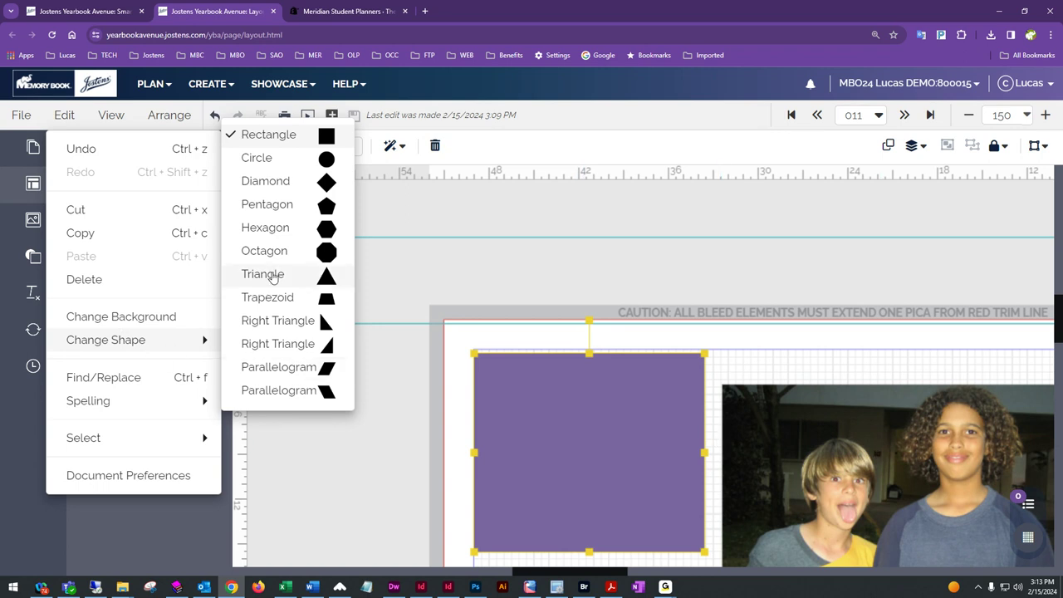
{"action": "left_click", "coordinate": [260, 158]}
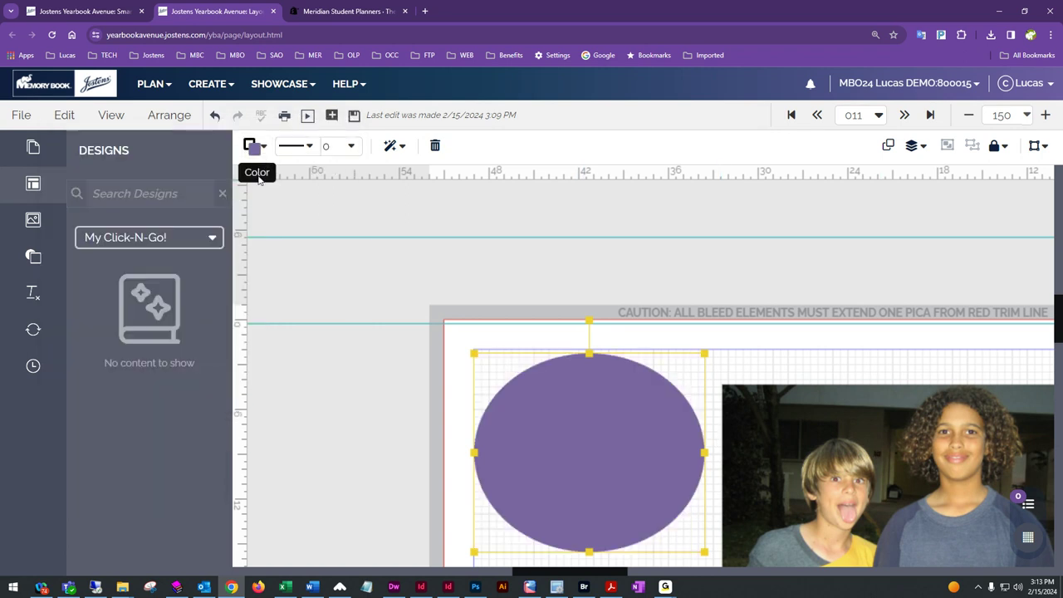
{"action": "left_click", "coordinate": [72, 118]}
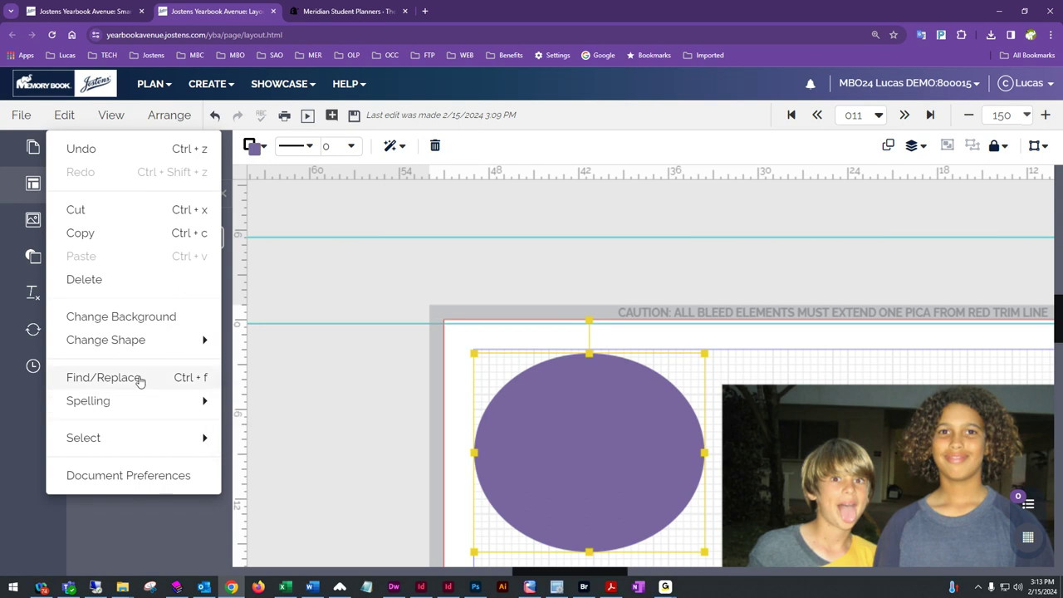
{"action": "mouse_move", "coordinate": [141, 405]}
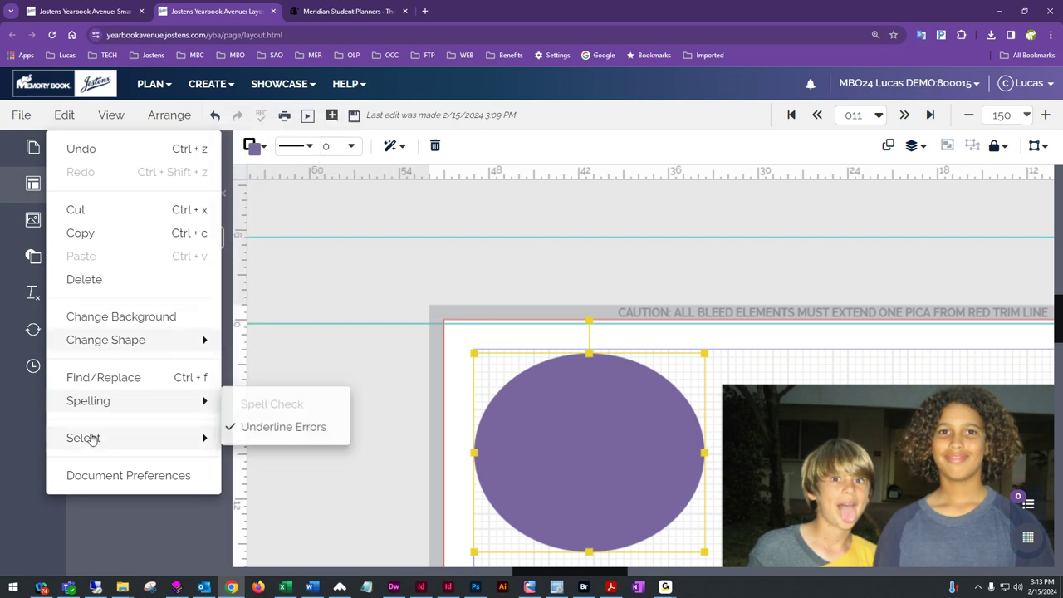
{"action": "mouse_move", "coordinate": [88, 446]}
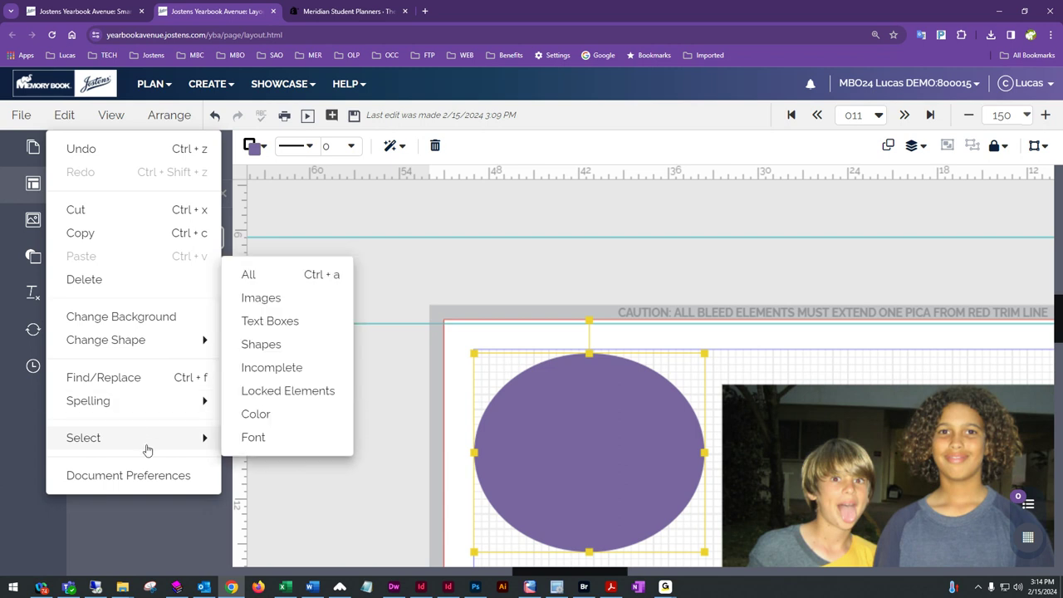
- Hide the page grid lines on the spread and show them again
{"action": "left_click", "coordinate": [112, 116]}
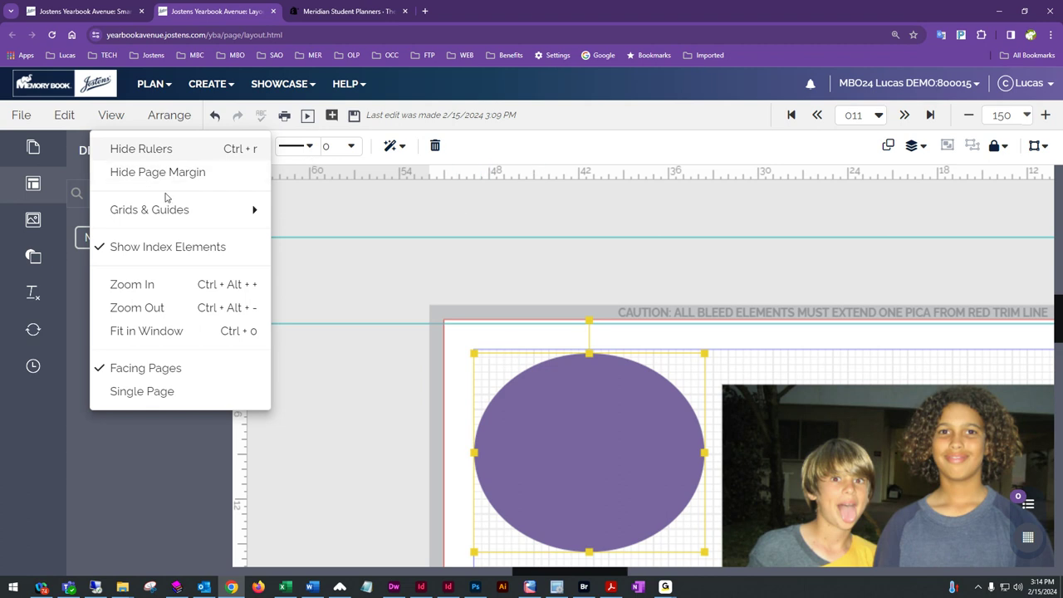
{"action": "mouse_move", "coordinate": [167, 217]}
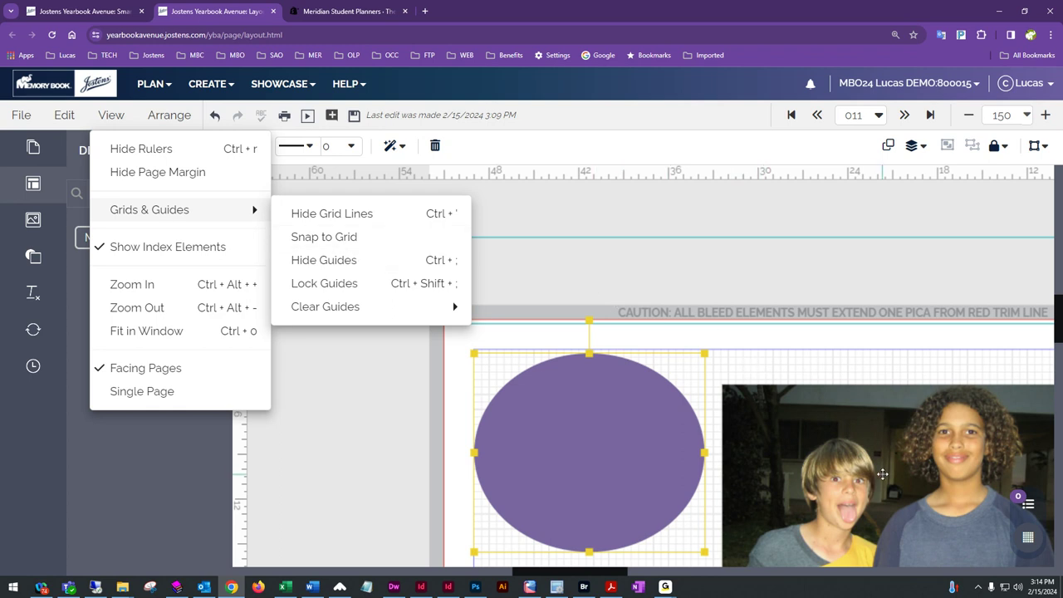
{"action": "left_click", "coordinate": [1027, 539]}
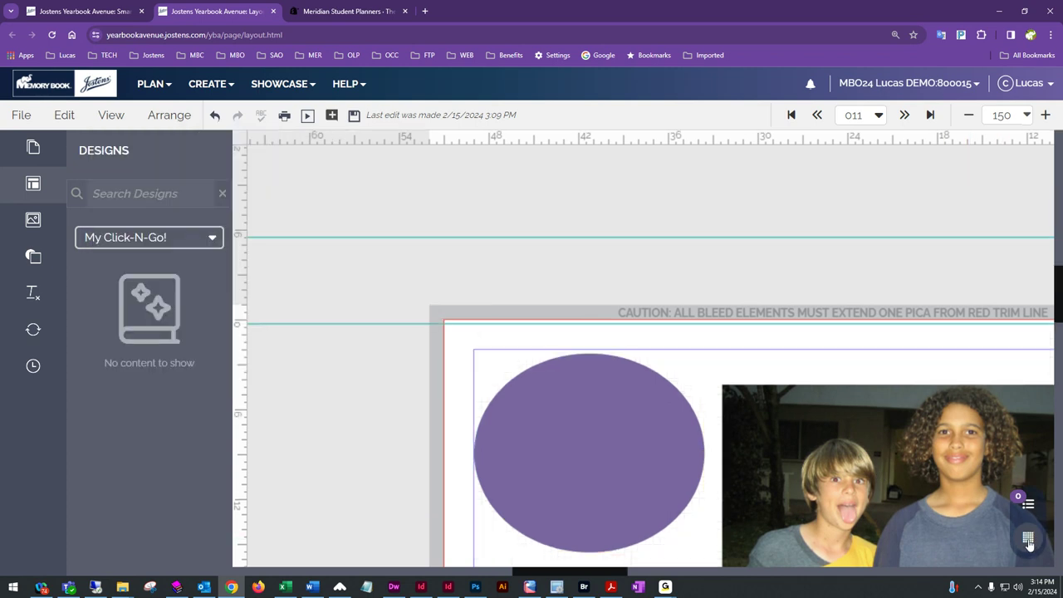
{"action": "left_click", "coordinate": [1028, 540]}
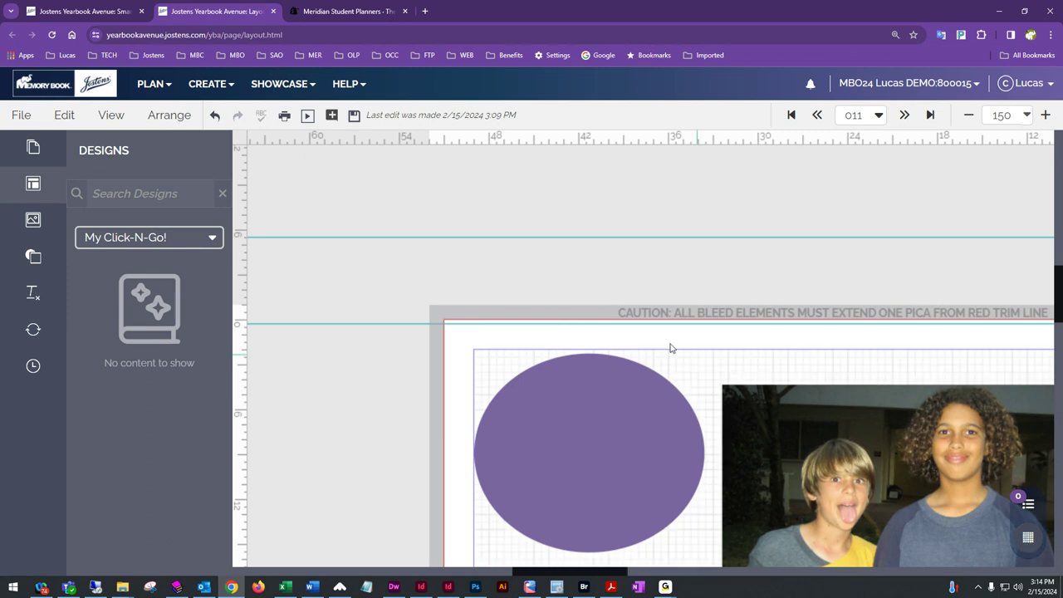
- Fit the entire two-page spread in the layout view
{"action": "left_click", "coordinate": [111, 115]}
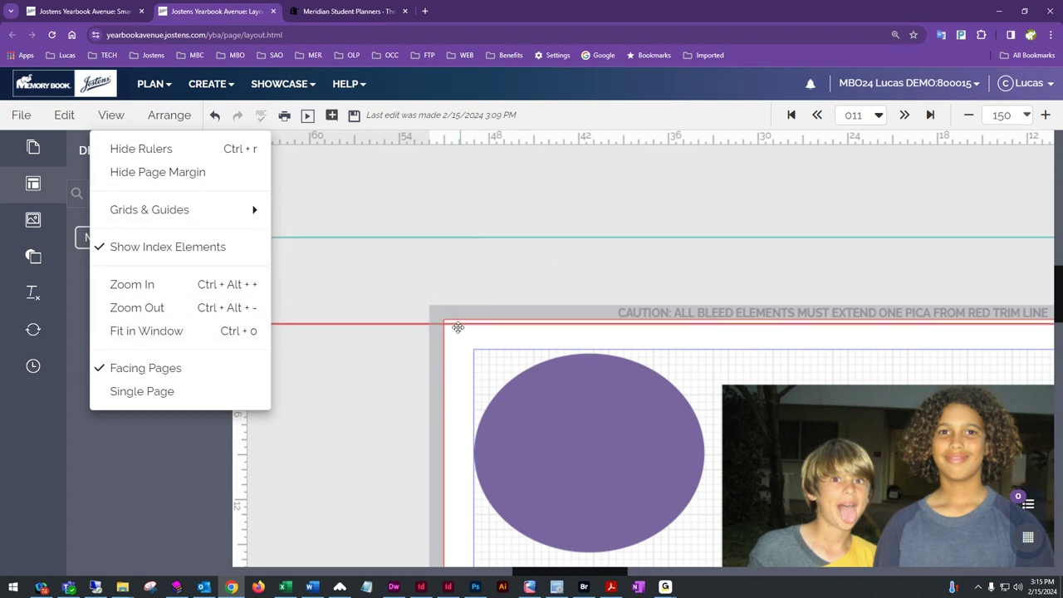
{"action": "left_click", "coordinate": [968, 119]}
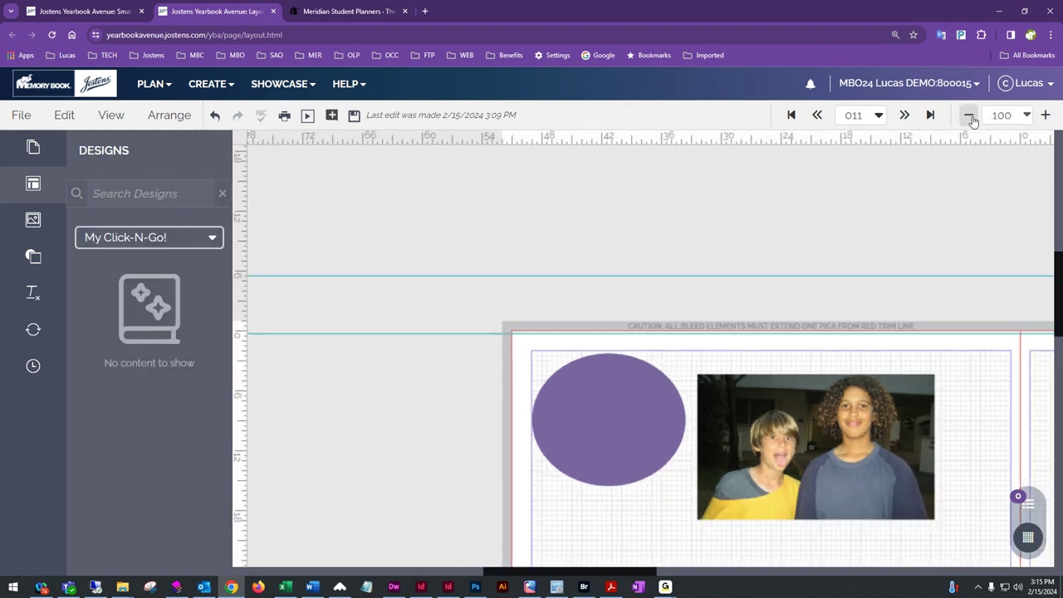
{"action": "left_click", "coordinate": [1045, 116]}
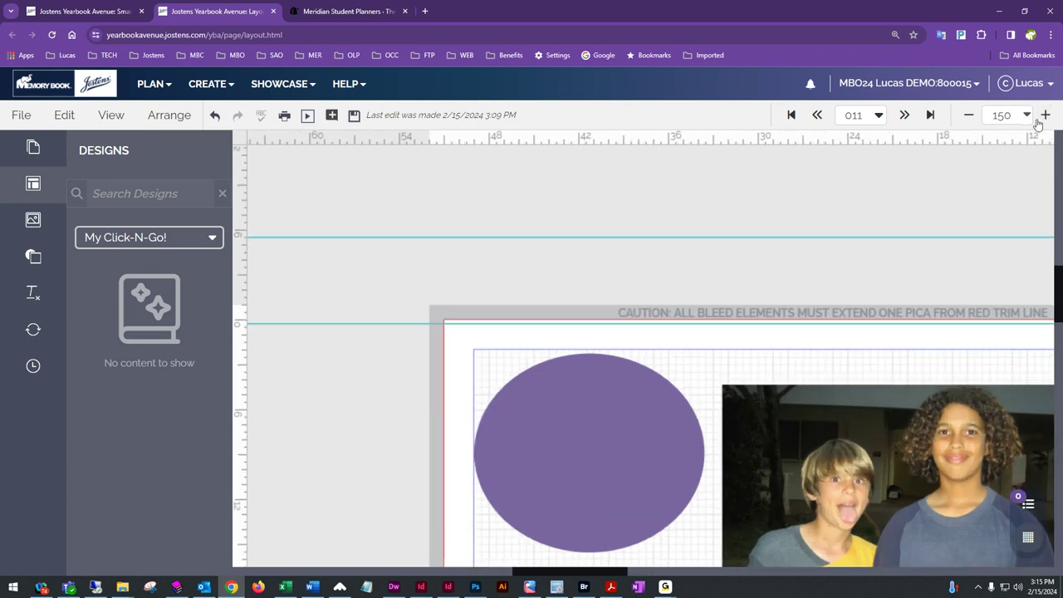
{"action": "left_click", "coordinate": [1026, 115]}
{"action": "left_click", "coordinate": [955, 150]}
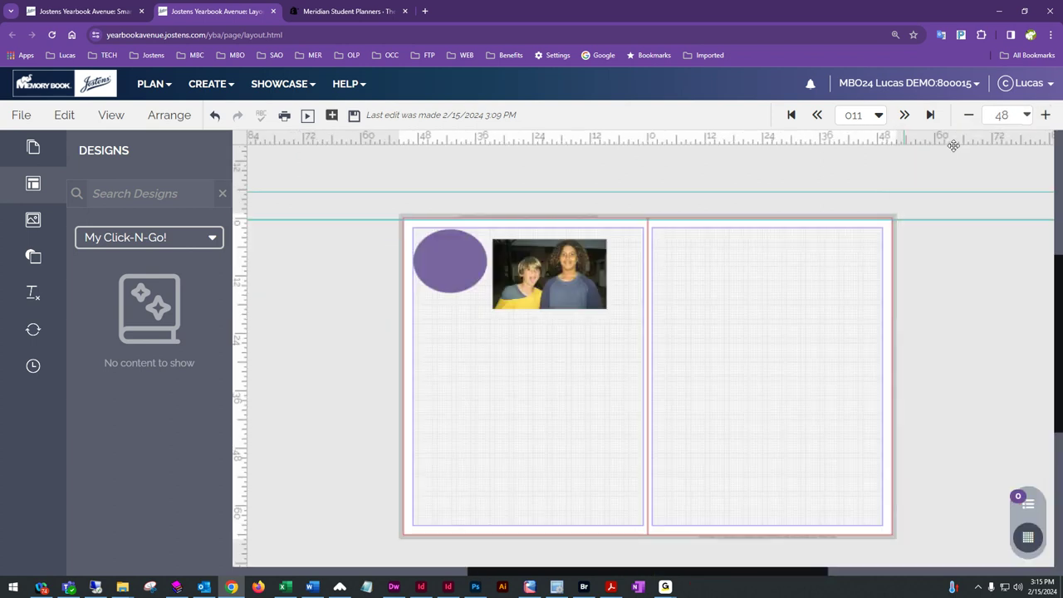
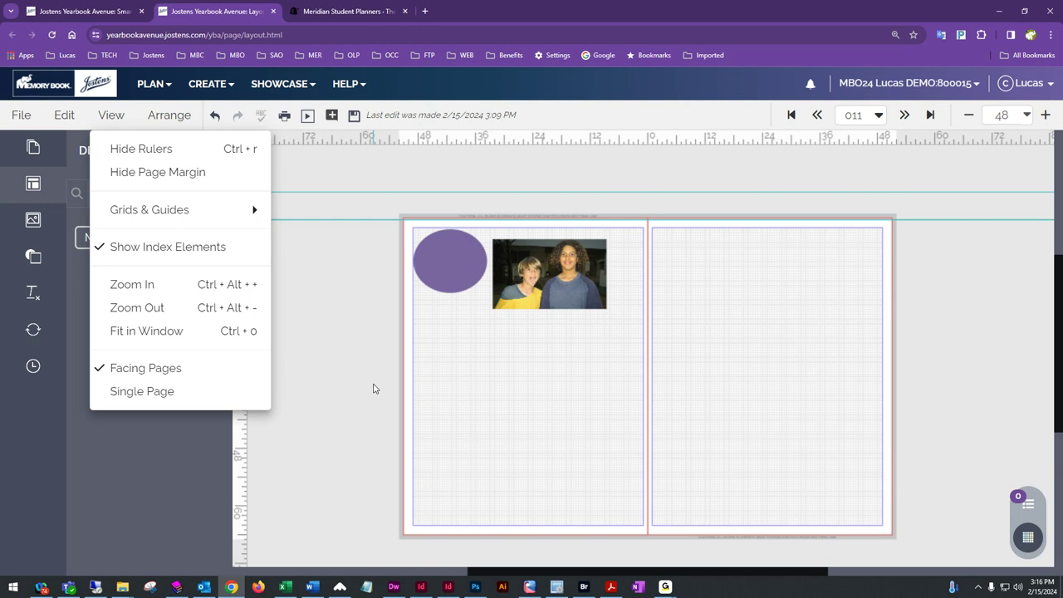
- Delete the two-person photo from the left page
{"action": "left_click", "coordinate": [601, 386]}
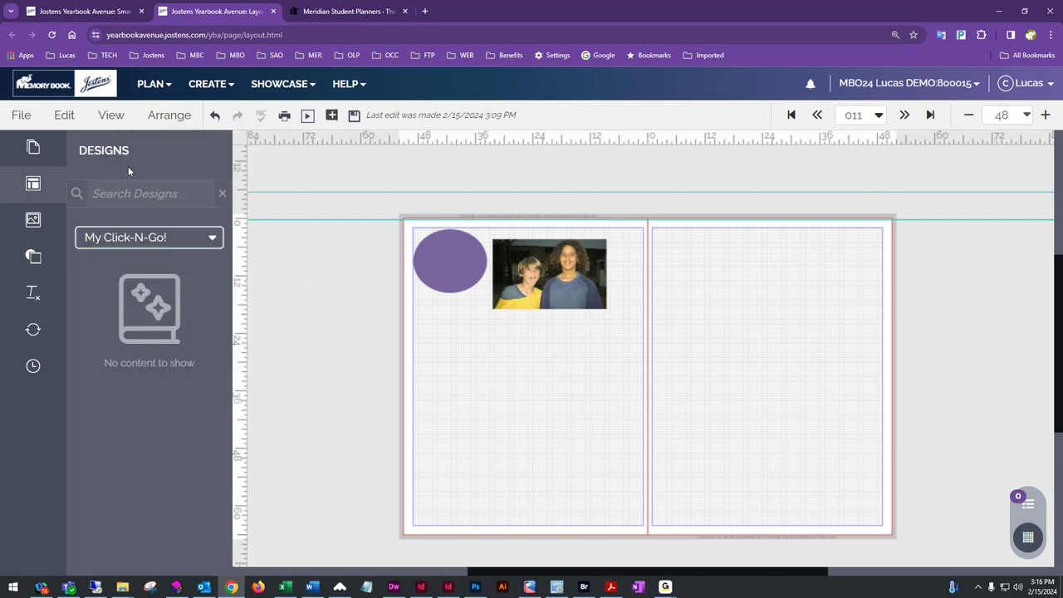
{"action": "left_click", "coordinate": [164, 115]}
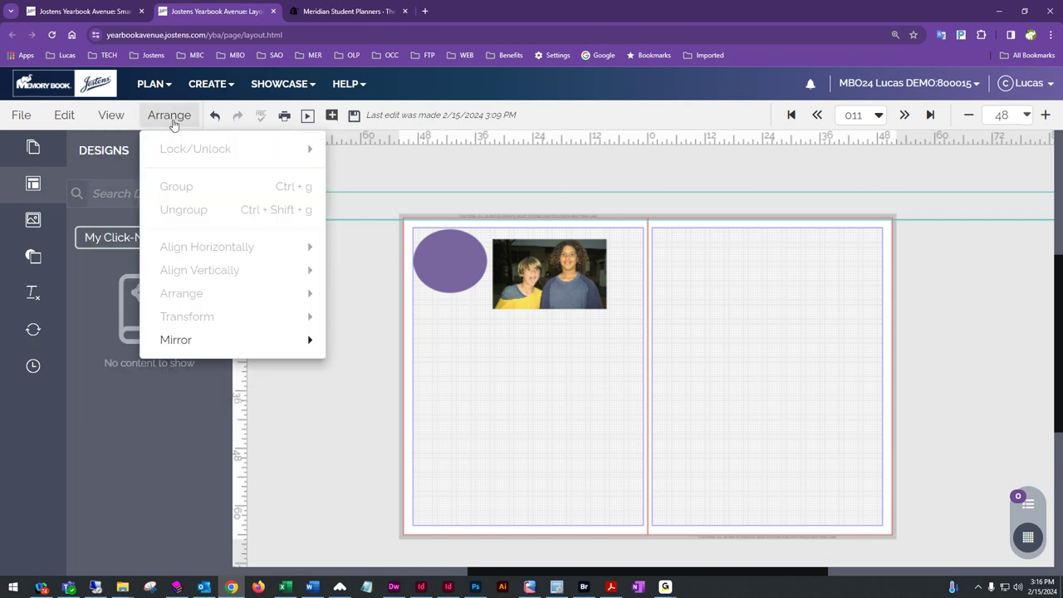
{"action": "left_click", "coordinate": [582, 314]}
{"action": "left_click", "coordinate": [551, 272]}
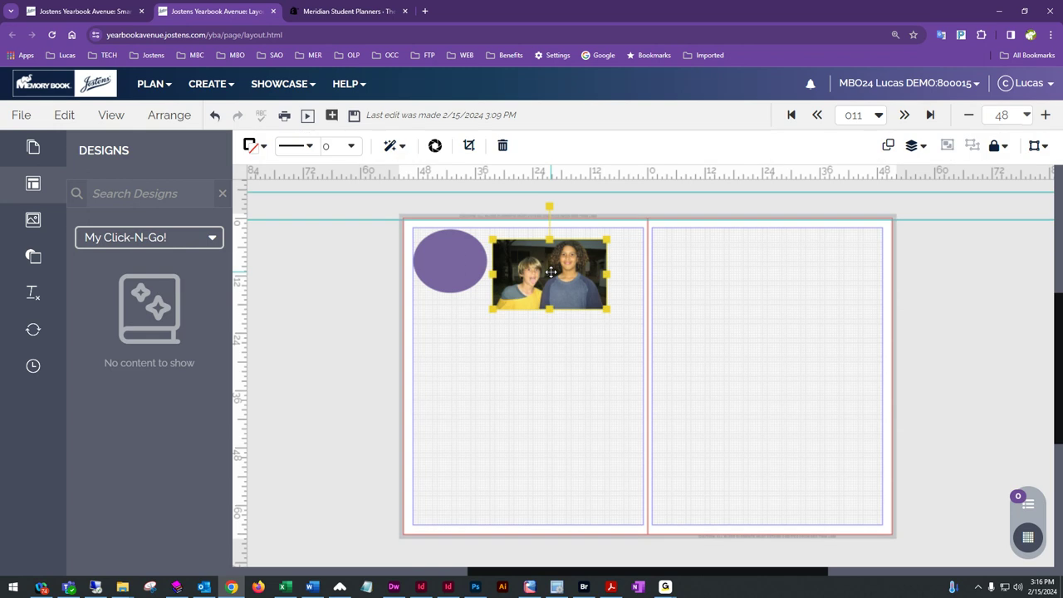
{"action": "key", "text": "Delete"}
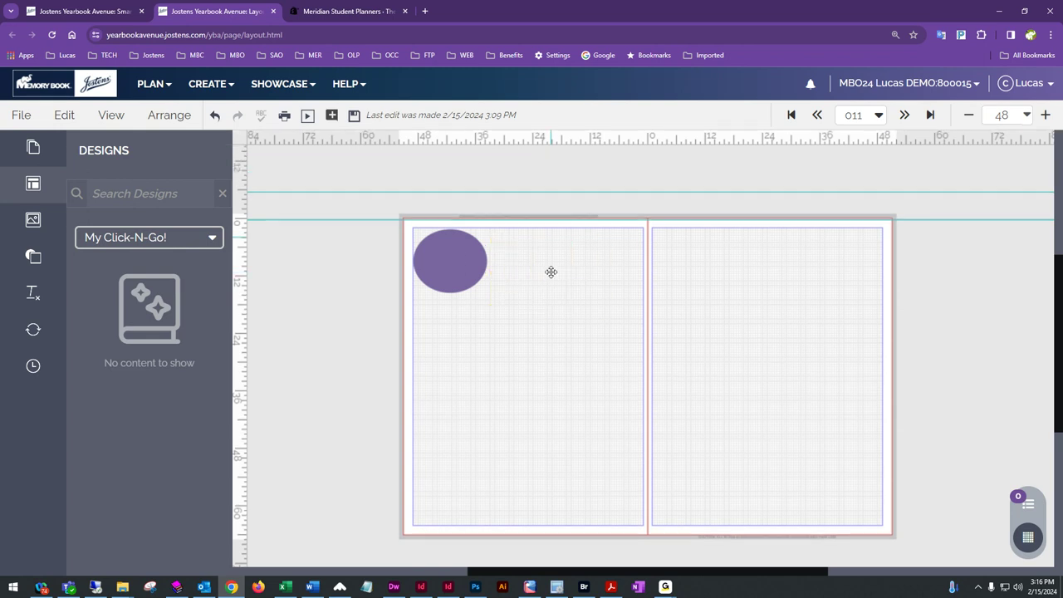
- Add a square from the Shapes art to the left page, below and to the right of the purple circle
{"action": "left_click", "coordinate": [33, 256]}
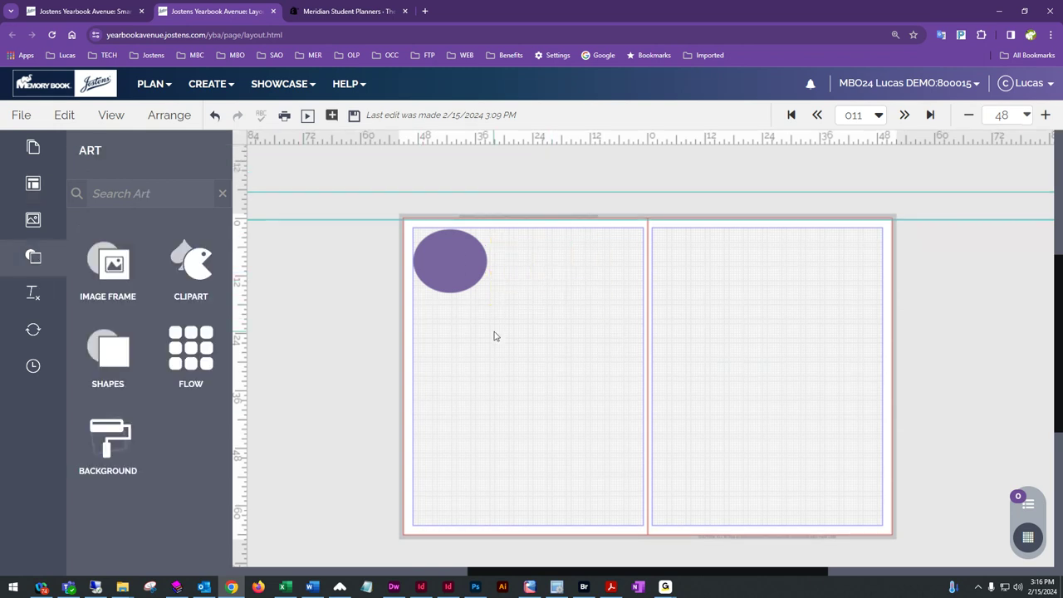
{"action": "left_click", "coordinate": [102, 357]}
{"action": "scroll", "coordinate": [106, 465], "scroll_direction": "down", "scroll_amount": 2}
{"action": "left_click_drag", "start_coordinate": [105, 267], "coordinate": [512, 366]}
{"action": "mouse_move", "coordinate": [178, 408]}
{"action": "left_mouse_down"}
{"action": "mouse_move", "coordinate": [612, 444]}
{"action": "mouse_move", "coordinate": [570, 450]}
{"action": "mouse_move", "coordinate": [171, 406]}
{"action": "left_mouse_up"}
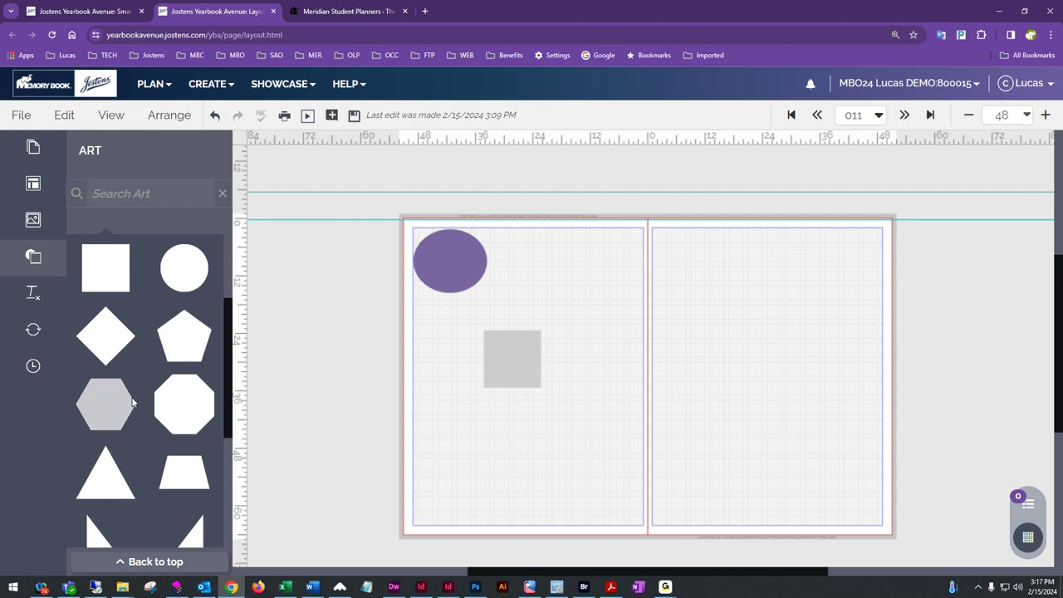
- Add a triangle from the Shapes art to the right of the square and fill it with dark green from the Classic colors
{"action": "left_click_drag", "start_coordinate": [101, 334], "coordinate": [149, 362]}
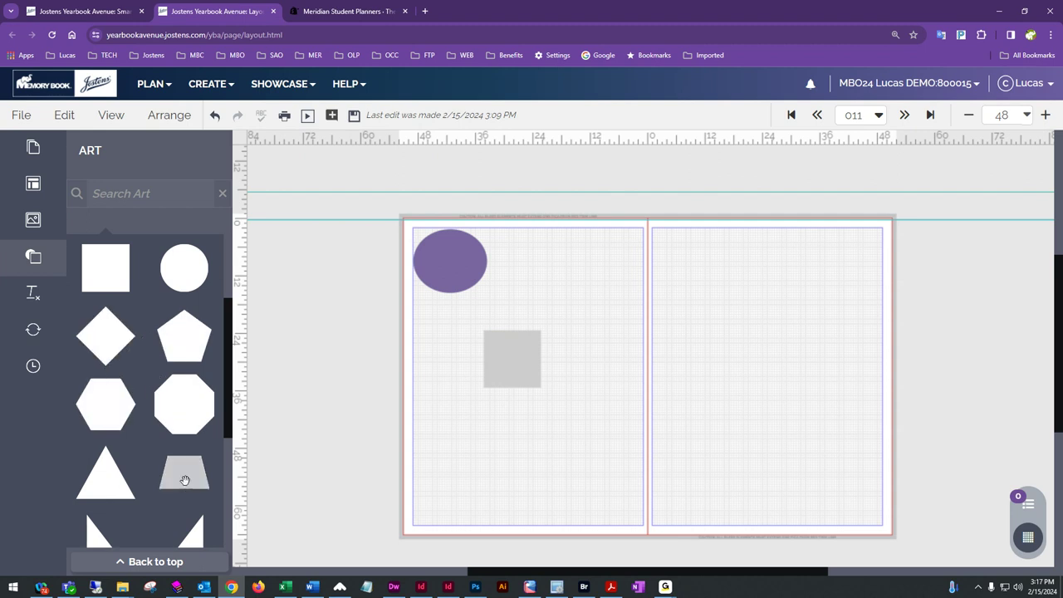
{"action": "left_click_drag", "start_coordinate": [105, 473], "coordinate": [601, 352]}
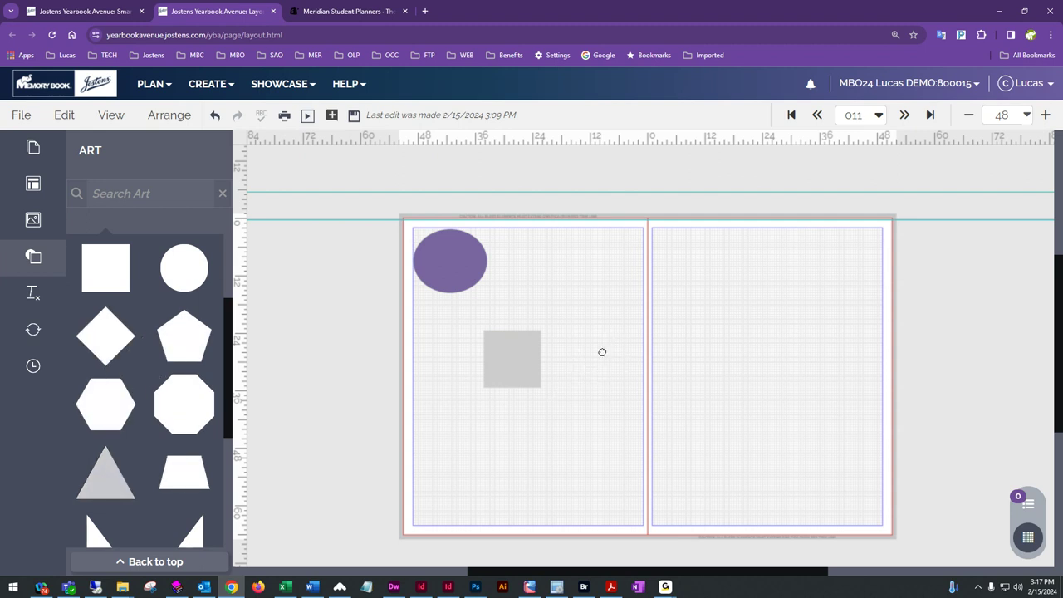
{"action": "left_click", "coordinate": [251, 145]}
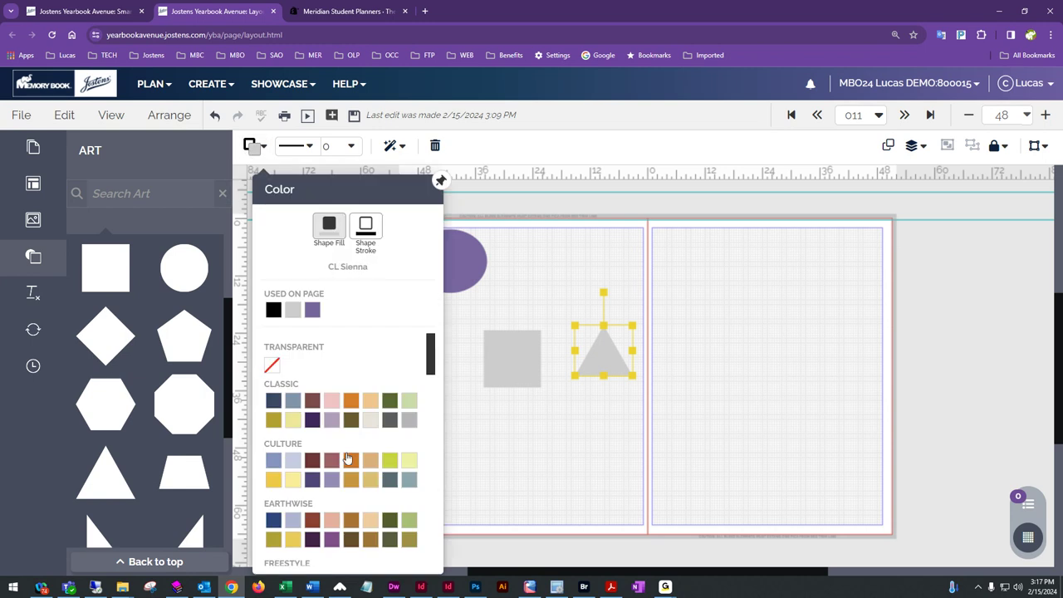
{"action": "left_click", "coordinate": [389, 400]}
- Fill the gray square on the left page with orange from the Classic colors
{"action": "left_click", "coordinate": [531, 361]}
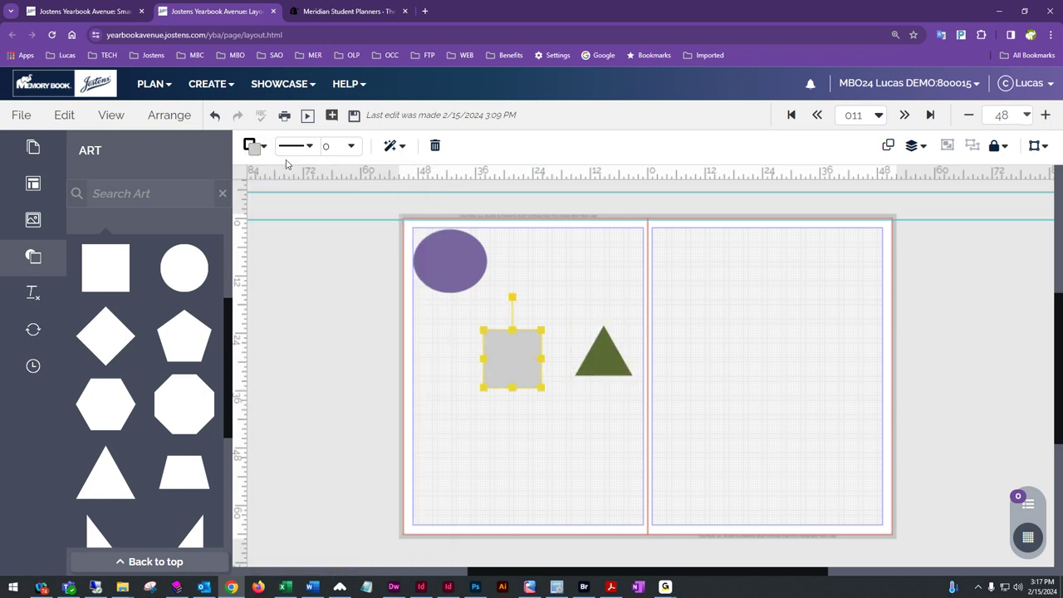
{"action": "left_click", "coordinate": [252, 146]}
{"action": "left_click", "coordinate": [365, 400]}
{"action": "left_click", "coordinate": [478, 311]}
- Move the circle, square and triangle close together in the upper part of the left page, with the triangle slightly lower
{"action": "left_click_drag", "start_coordinate": [466, 271], "coordinate": [494, 308]}
{"action": "left_click_drag", "start_coordinate": [506, 370], "coordinate": [535, 307]}
{"action": "left_click_drag", "start_coordinate": [597, 362], "coordinate": [584, 341]}
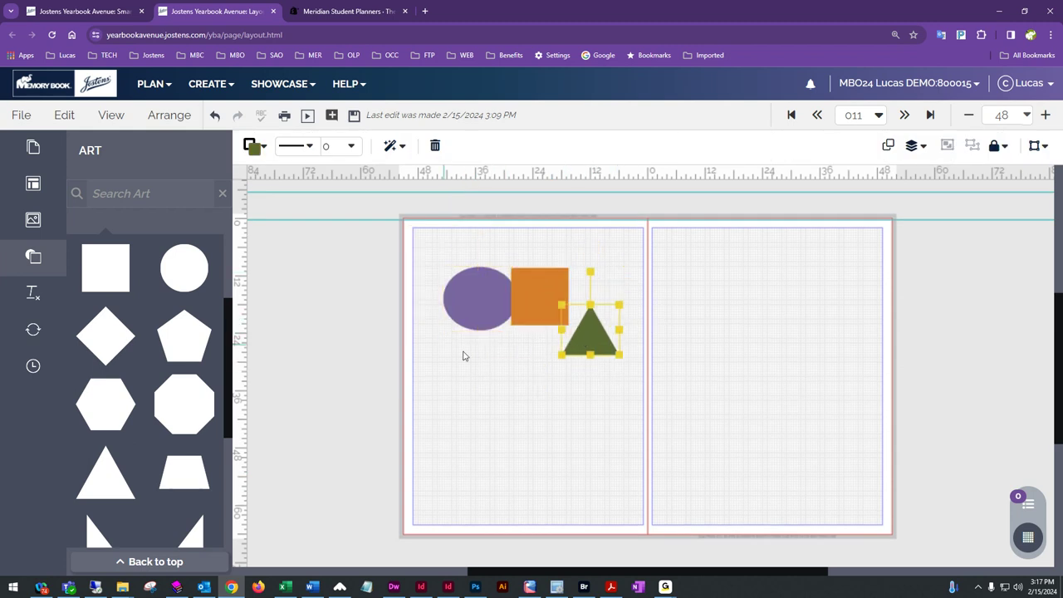
- Lock the green triangle in place with Lock All, unlock it again, and deselect it
{"action": "left_click", "coordinate": [152, 114]}
{"action": "mouse_move", "coordinate": [171, 157]}
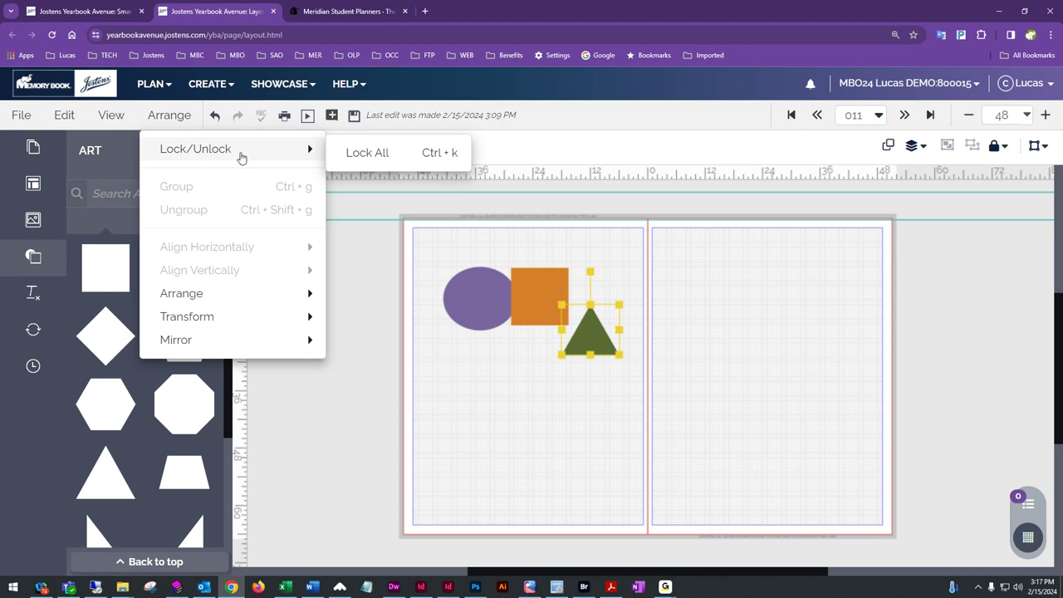
{"action": "left_click", "coordinate": [359, 152]}
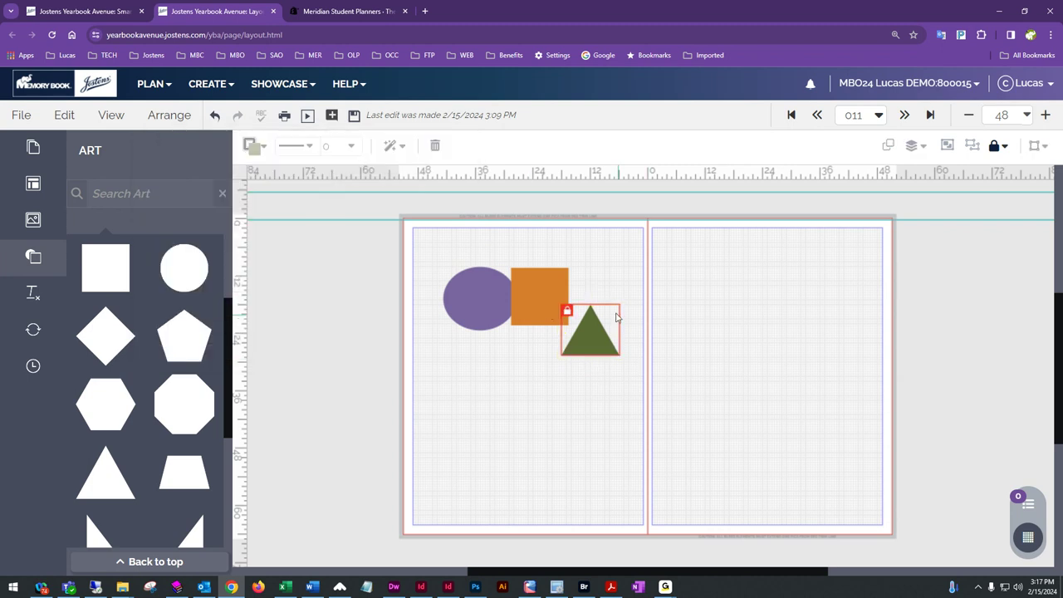
{"action": "left_click", "coordinate": [169, 115]}
{"action": "mouse_move", "coordinate": [214, 156]}
{"action": "left_click", "coordinate": [373, 152]}
{"action": "left_click", "coordinate": [787, 332]}
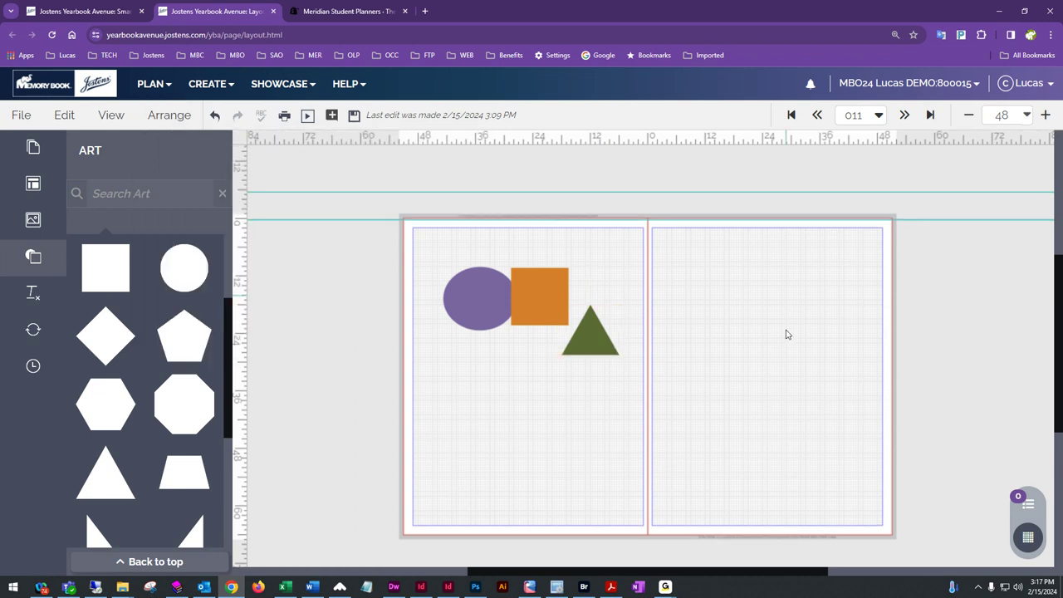
- Reselect the triangle and switch its Lock All setting on and back off
{"action": "left_click", "coordinate": [573, 332]}
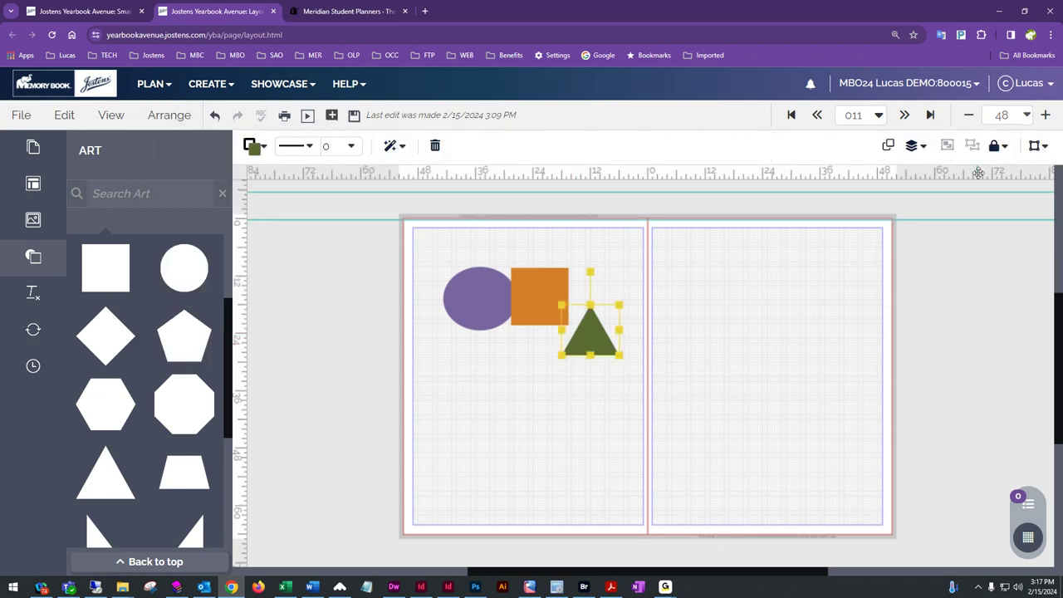
{"action": "left_click", "coordinate": [999, 148]}
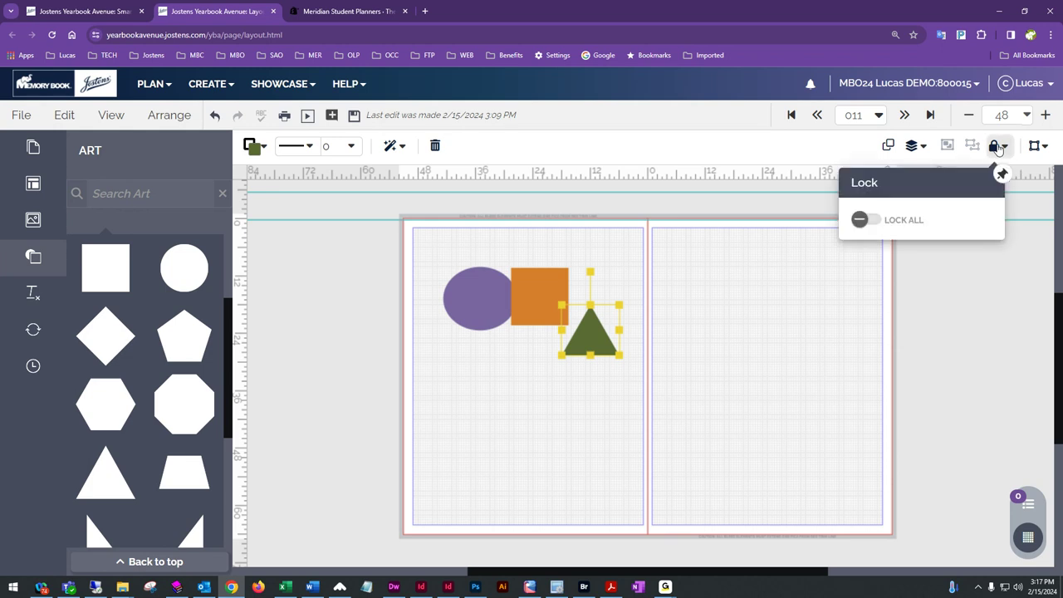
{"action": "left_click", "coordinate": [861, 221]}
{"action": "left_click", "coordinate": [861, 222]}
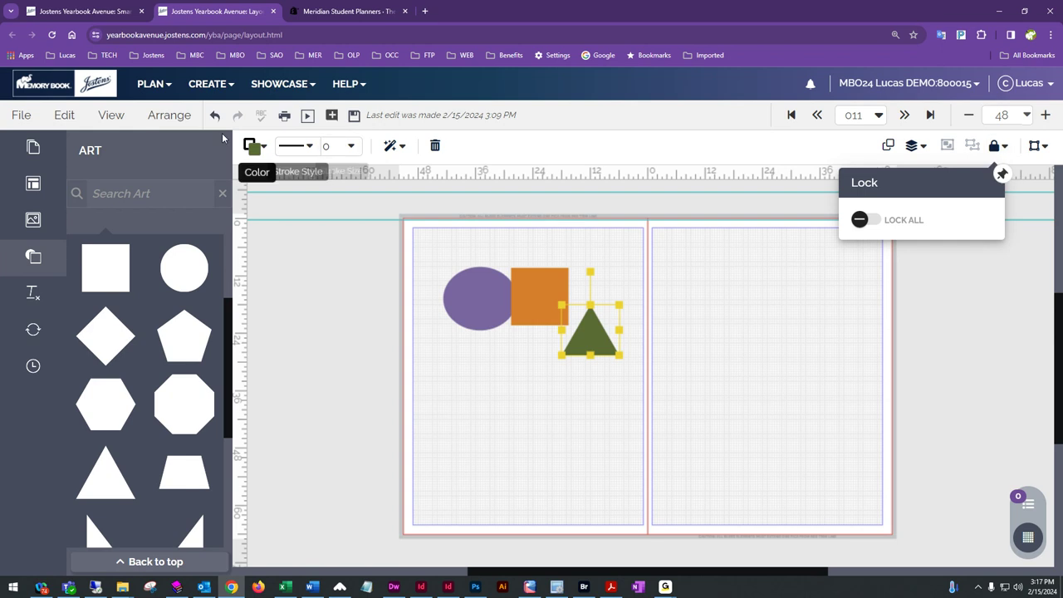
- Group the circle, square and triangle and move the group slightly down the left page
{"action": "left_click", "coordinate": [177, 120]}
{"action": "left_click", "coordinate": [427, 297]}
{"action": "left_click_drag", "start_coordinate": [436, 239], "coordinate": [636, 374]}
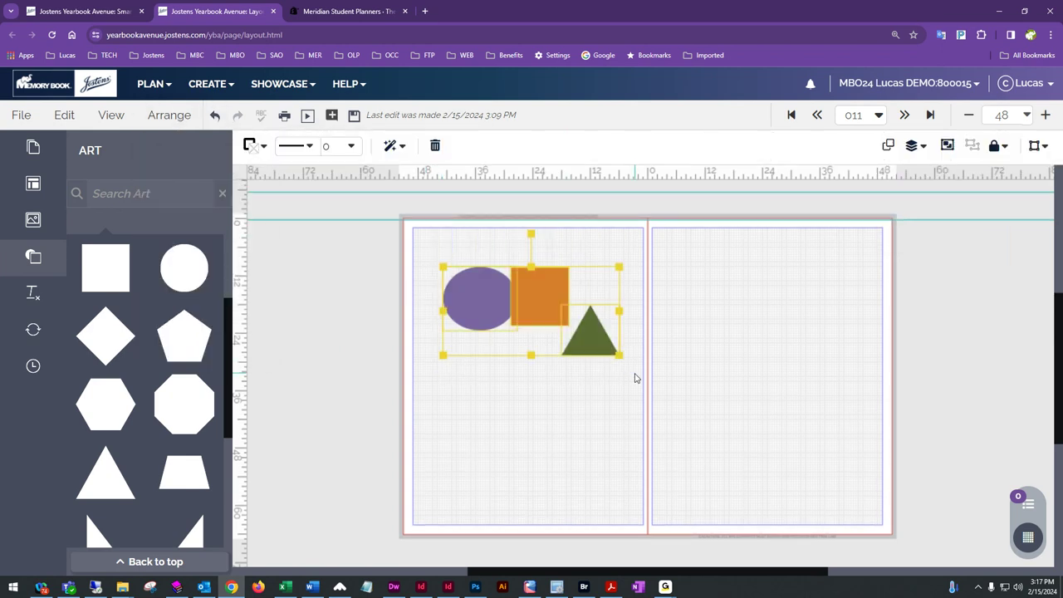
{"action": "left_click", "coordinate": [174, 118]}
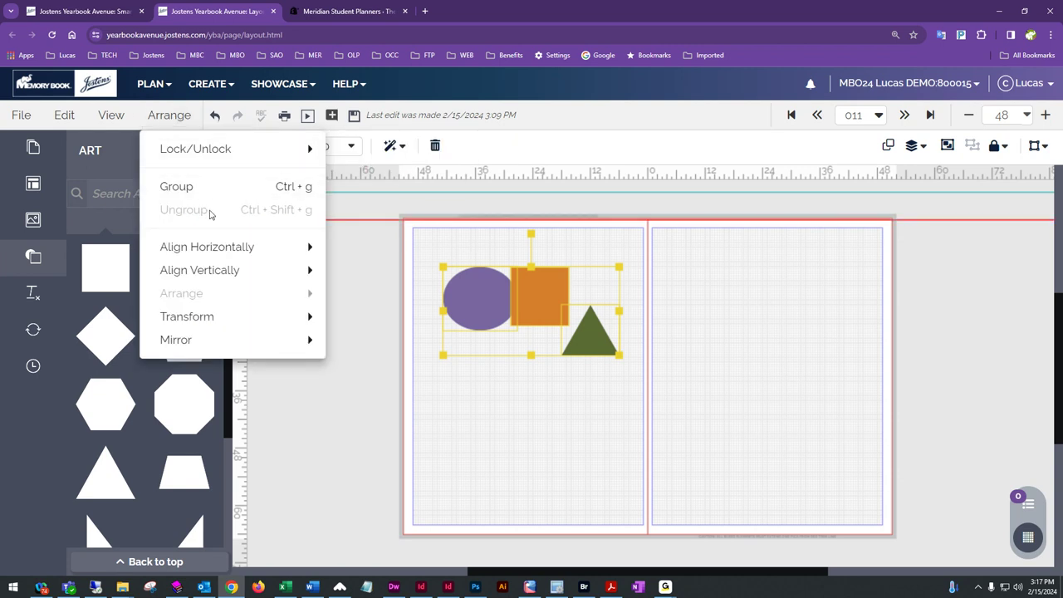
{"action": "left_click", "coordinate": [947, 148]}
{"action": "mouse_move", "coordinate": [539, 292]}
{"action": "left_mouse_down"}
{"action": "mouse_move", "coordinate": [799, 370]}
{"action": "mouse_move", "coordinate": [529, 333]}
{"action": "mouse_move", "coordinate": [576, 310]}
{"action": "mouse_move", "coordinate": [544, 310]}
{"action": "left_mouse_up"}
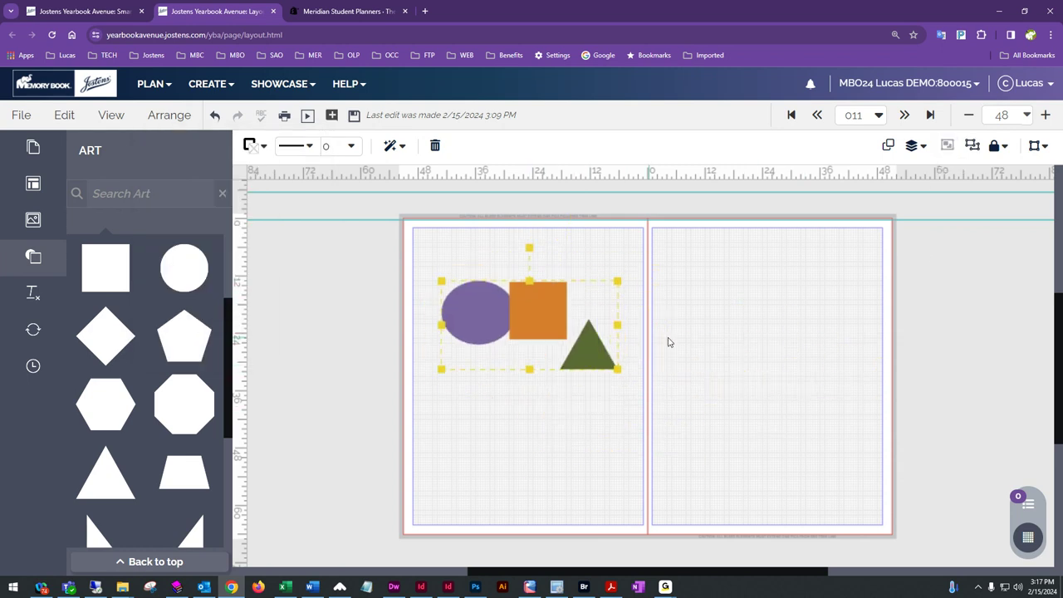
- Ungroup the three shapes and review the Align Horizontally options
{"action": "left_click", "coordinate": [972, 146]}
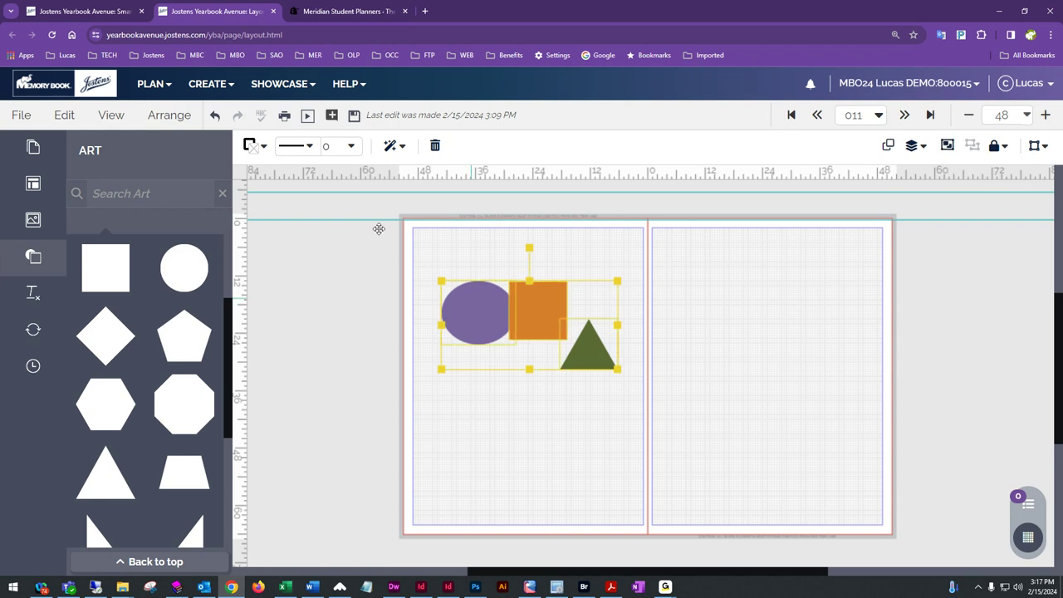
{"action": "left_click", "coordinate": [156, 116]}
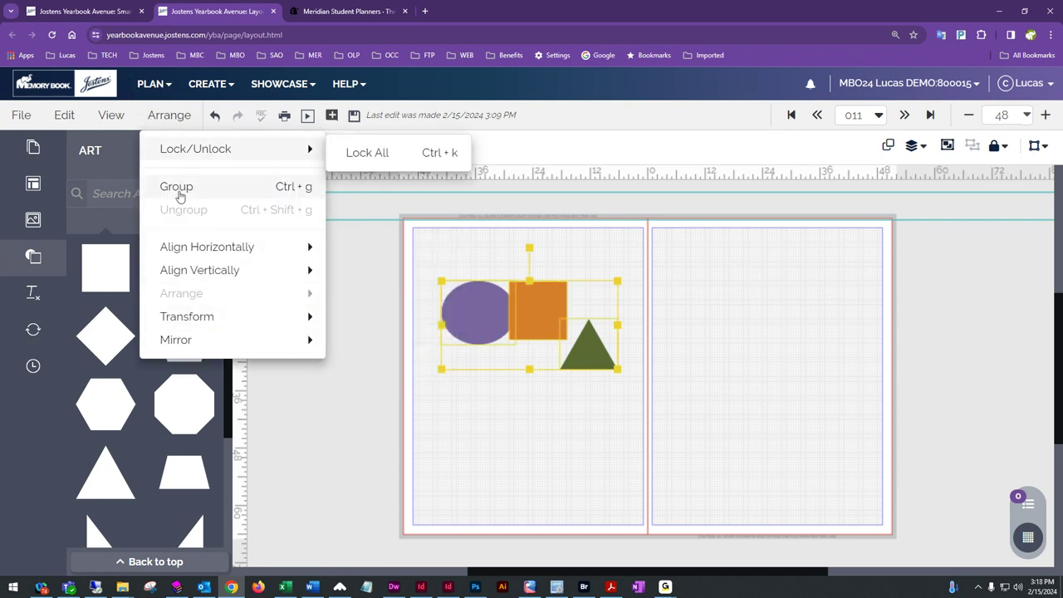
{"action": "mouse_move", "coordinate": [204, 263]}
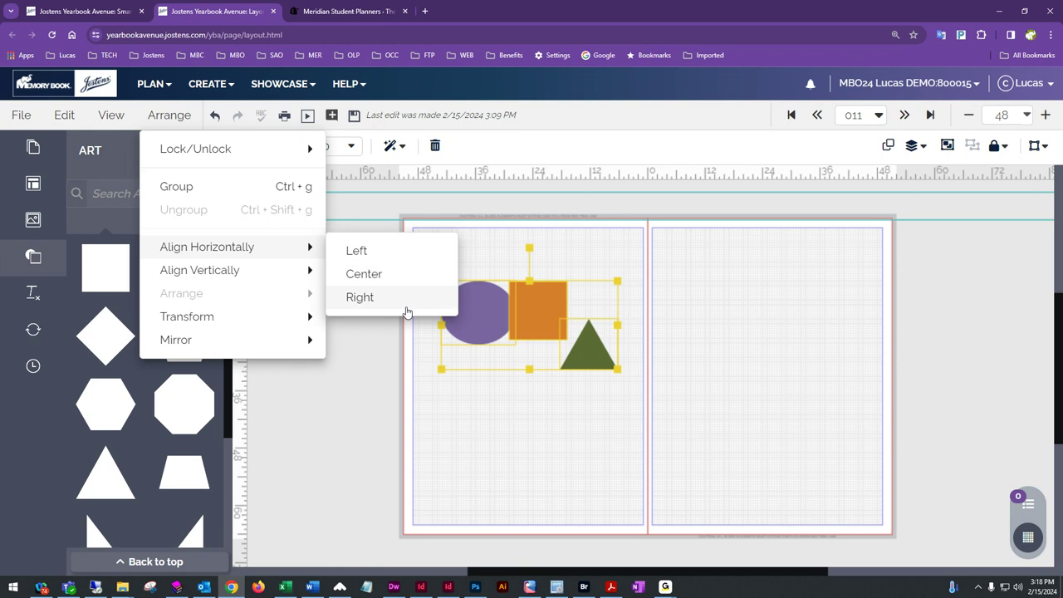
{"action": "left_click", "coordinate": [562, 385]}
- Stack the square and the triangle below the circle, each offset a little further to the right
{"action": "left_click_drag", "start_coordinate": [541, 316], "coordinate": [502, 388]}
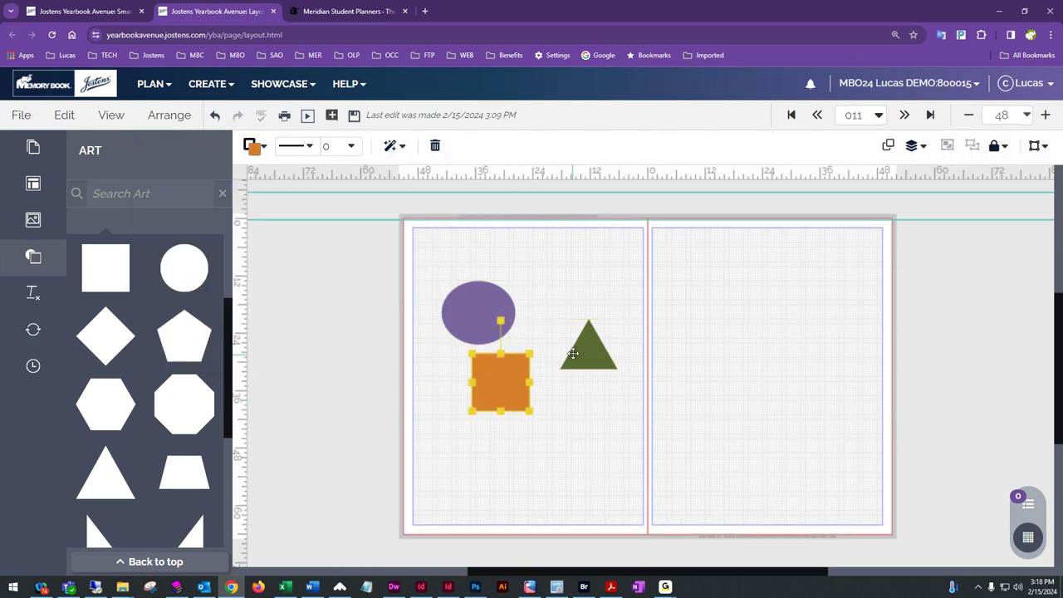
{"action": "left_click_drag", "start_coordinate": [577, 345], "coordinate": [527, 431]}
- Align the circle, square and triangle horizontally to the left
{"action": "left_click", "coordinate": [574, 430]}
{"action": "left_click_drag", "start_coordinate": [586, 290], "coordinate": [496, 492]}
{"action": "left_click", "coordinate": [170, 115]}
{"action": "mouse_move", "coordinate": [171, 251]}
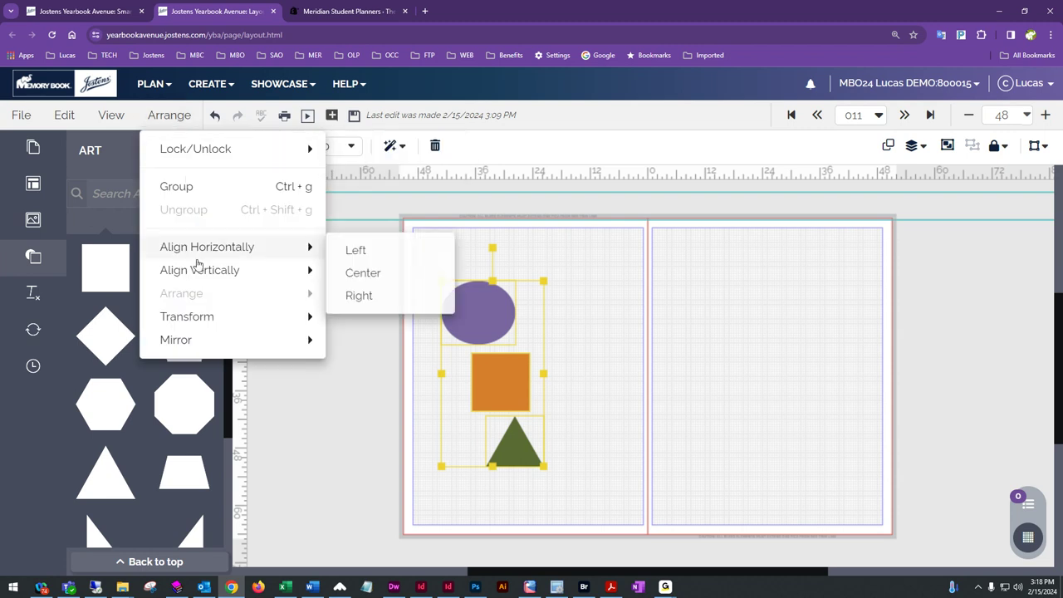
{"action": "left_click", "coordinate": [359, 252]}
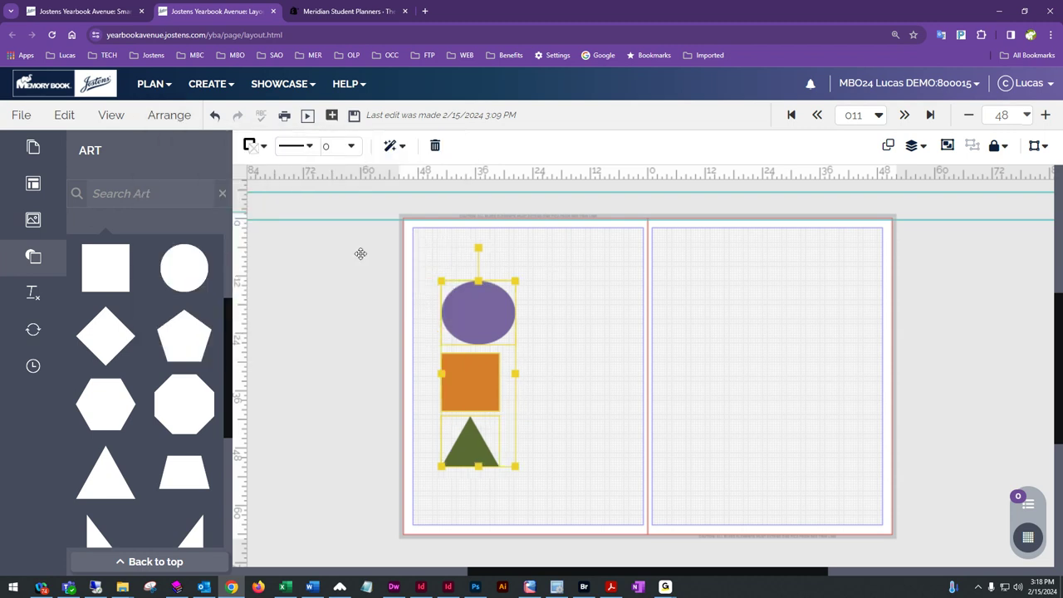
{"action": "left_click", "coordinate": [536, 375]}
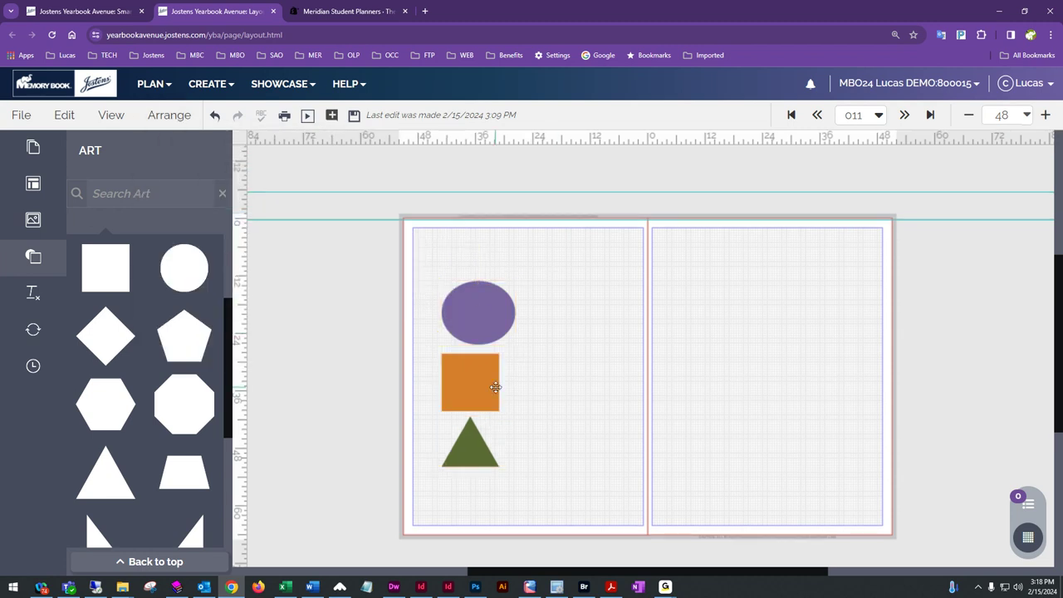
- Shift the square and the triangle to the right and slightly down so they no longer line up with the circle
{"action": "left_click_drag", "start_coordinate": [494, 392], "coordinate": [512, 399]}
{"action": "left_click", "coordinate": [489, 476]}
{"action": "left_click_drag", "start_coordinate": [473, 452], "coordinate": [504, 473]}
- Select all three shapes and examine the Align Object options available for them
{"action": "left_click", "coordinate": [169, 115]}
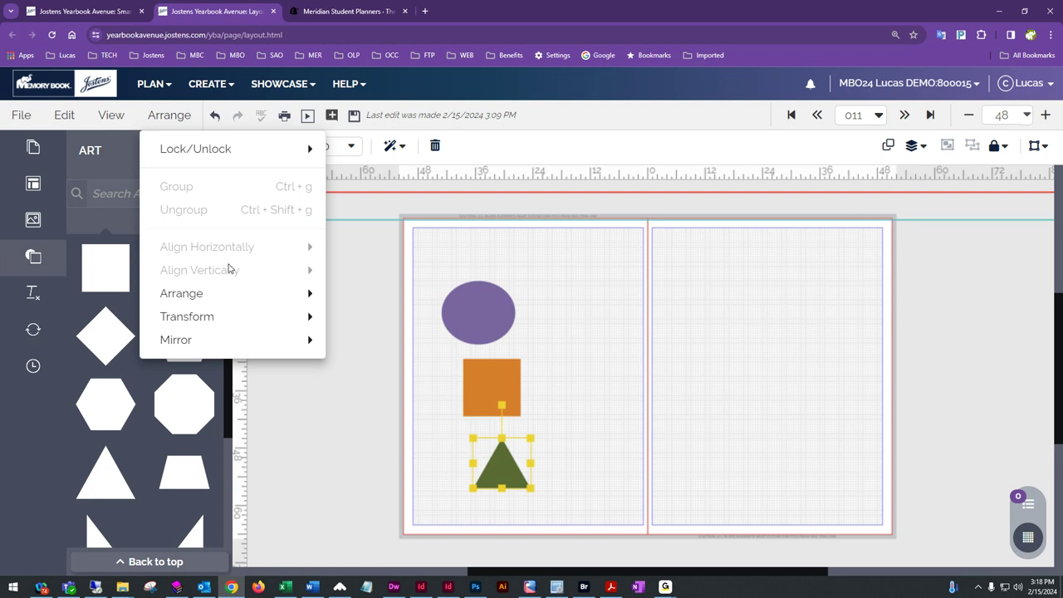
{"action": "left_click", "coordinate": [568, 292]}
{"action": "left_click_drag", "start_coordinate": [557, 264], "coordinate": [500, 492]}
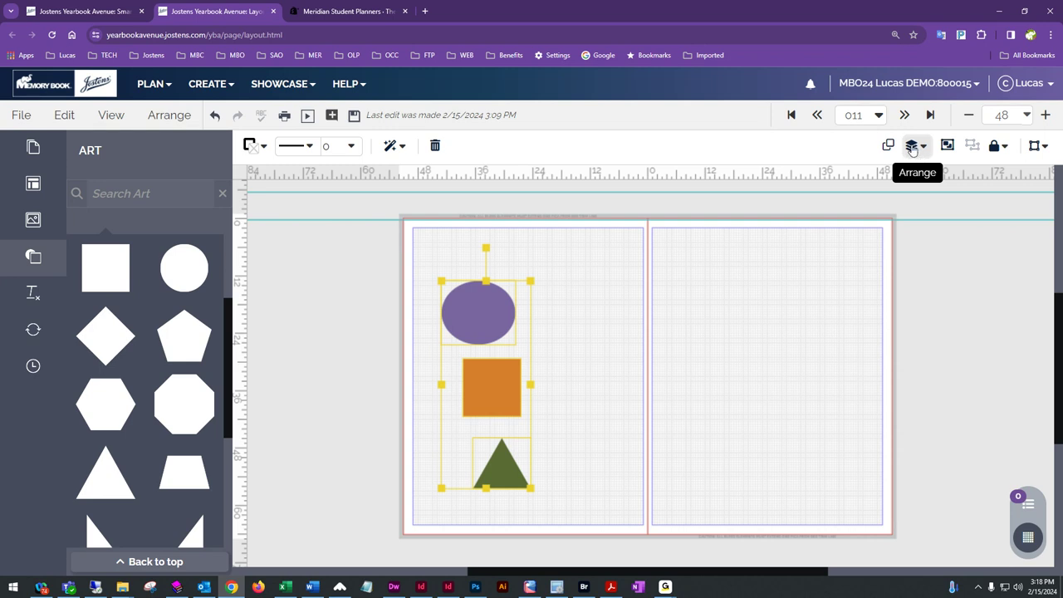
{"action": "left_click", "coordinate": [920, 151]}
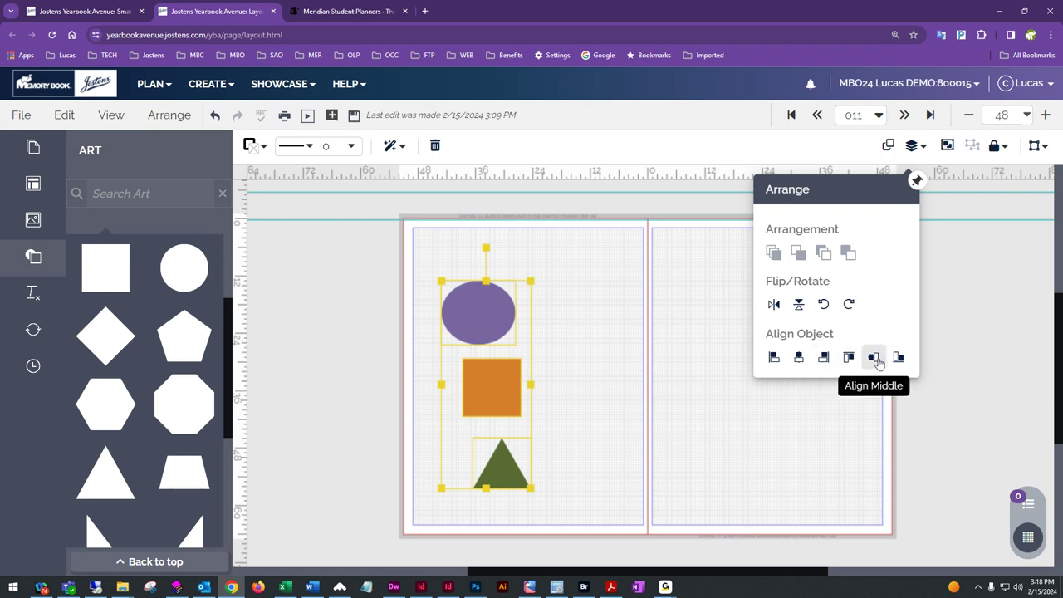
{"action": "left_click", "coordinate": [743, 386]}
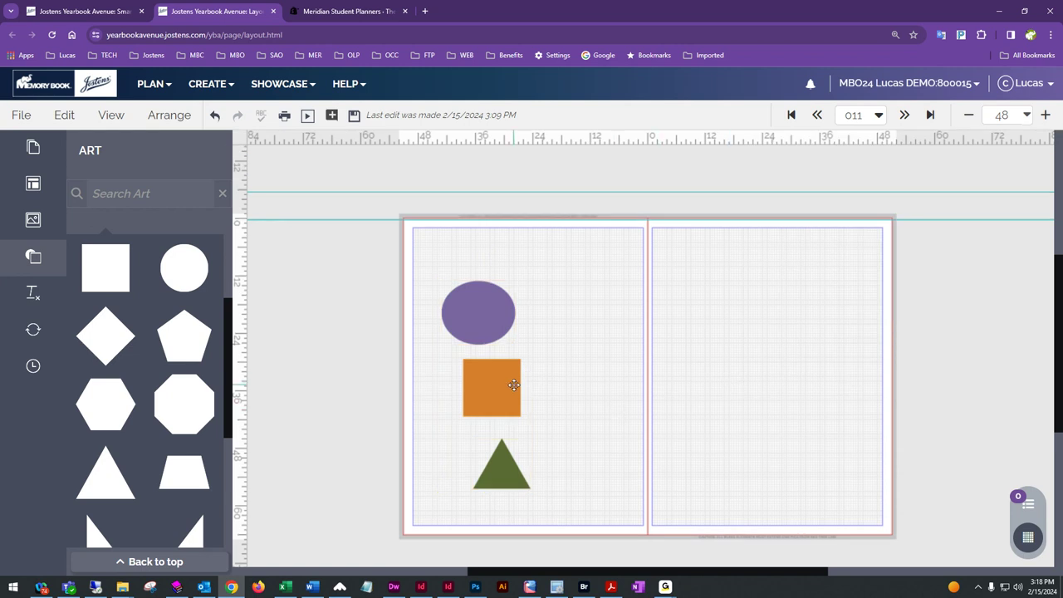
- Arrange the square and triangle diagonally to the right of the circle and align the tops of all three shapes
{"action": "left_click_drag", "start_coordinate": [512, 384], "coordinate": [566, 322]}
{"action": "left_click_drag", "start_coordinate": [646, 262], "coordinate": [474, 470]}
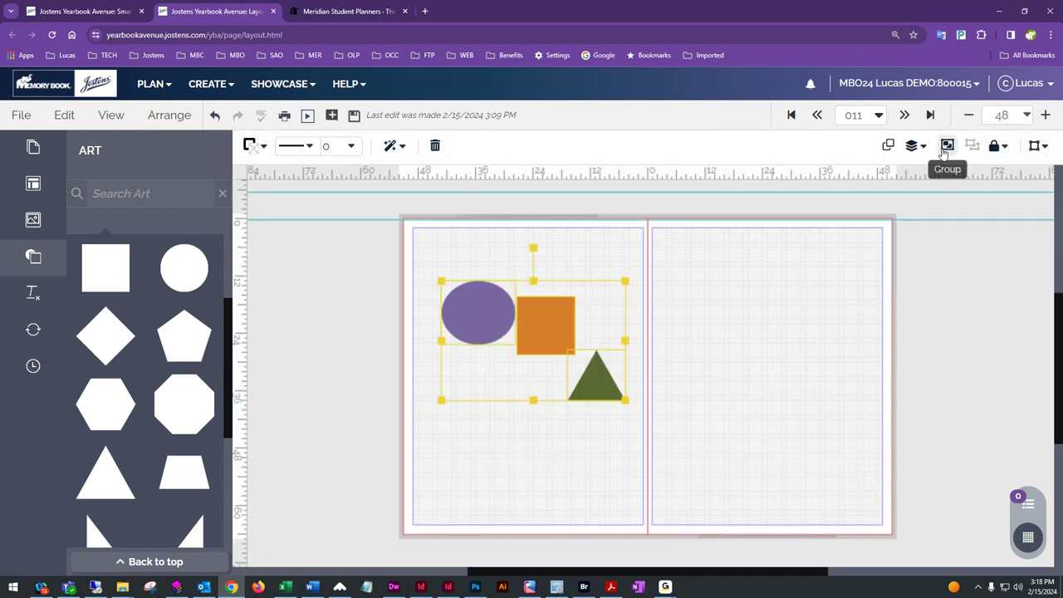
{"action": "left_click", "coordinate": [914, 146]}
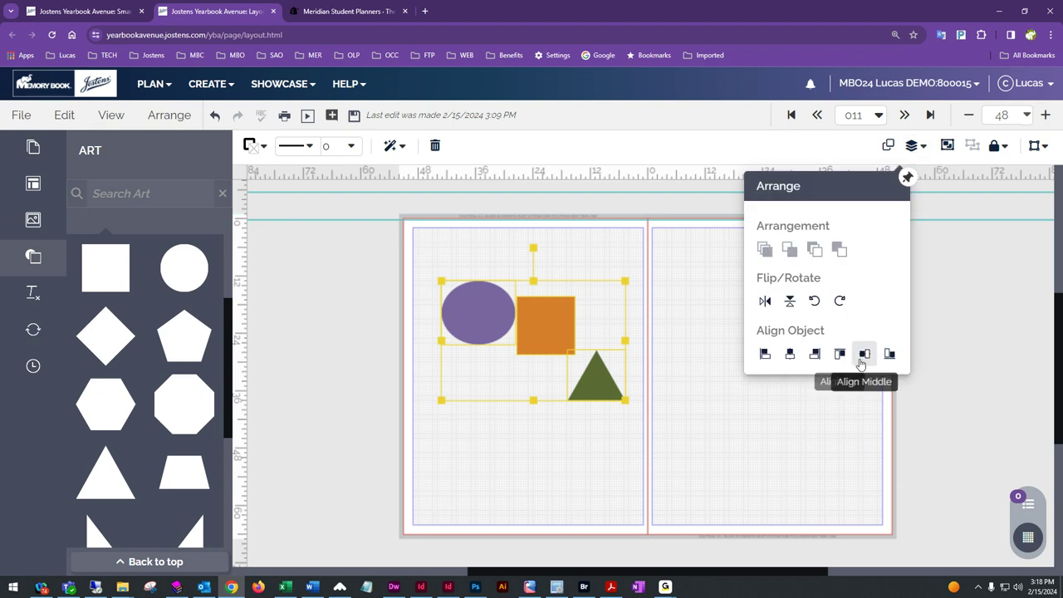
{"action": "left_click", "coordinate": [839, 356]}
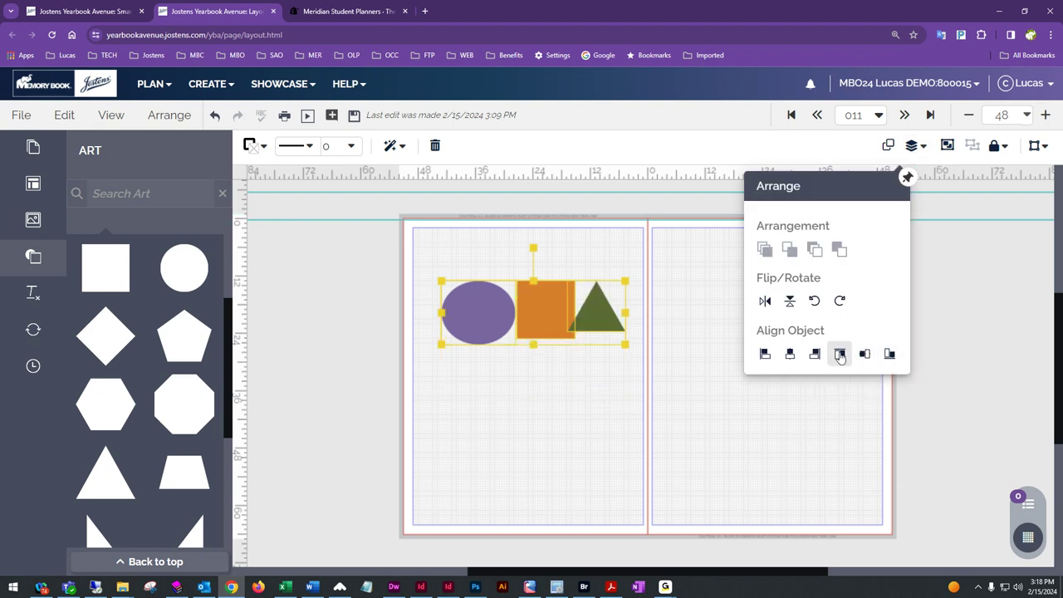
{"action": "left_click", "coordinate": [674, 312]}
- Delete the circle, square and triangle from the left page
{"action": "left_click_drag", "start_coordinate": [629, 272], "coordinate": [364, 372]}
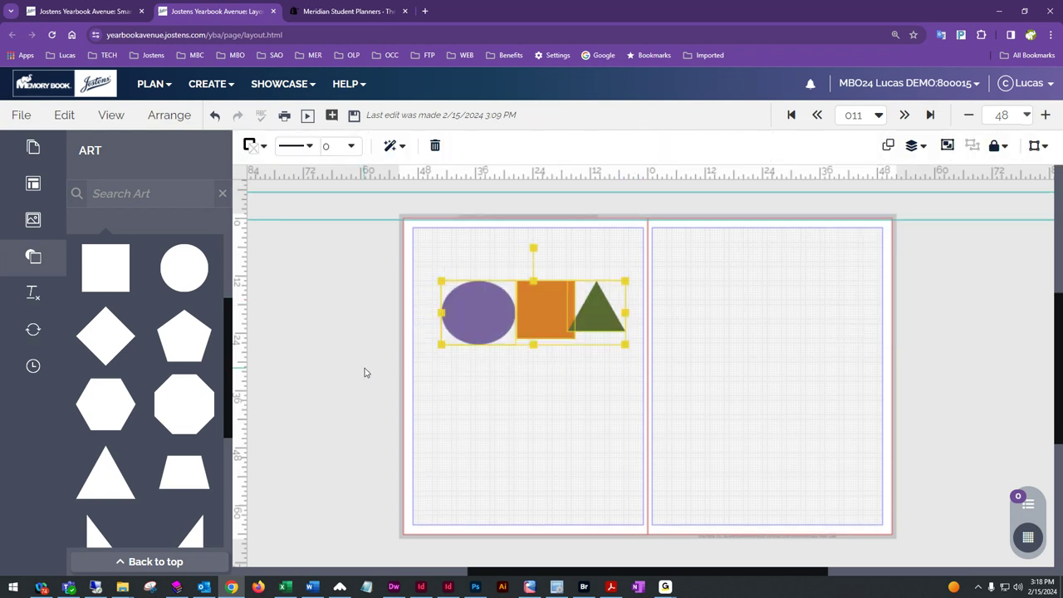
{"action": "key", "text": "Delete"}
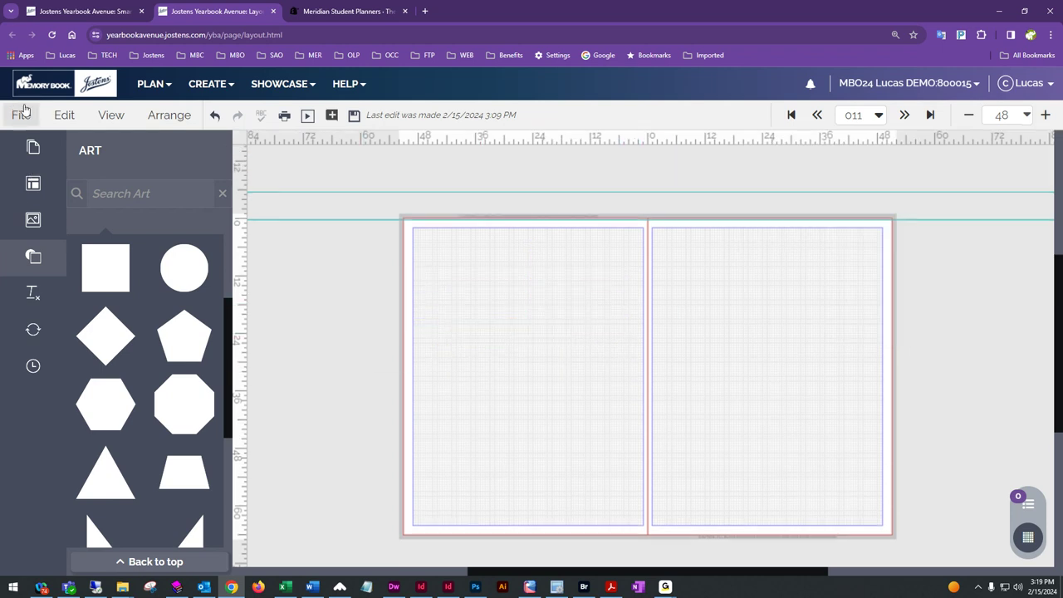
{"action": "left_click", "coordinate": [177, 120]}
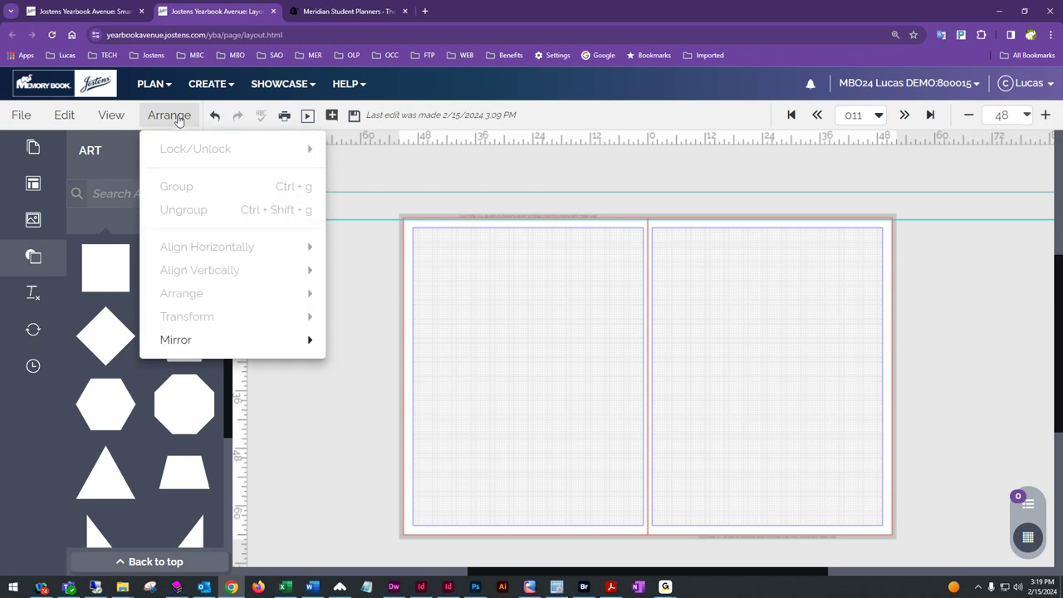
{"action": "left_click", "coordinate": [365, 160]}
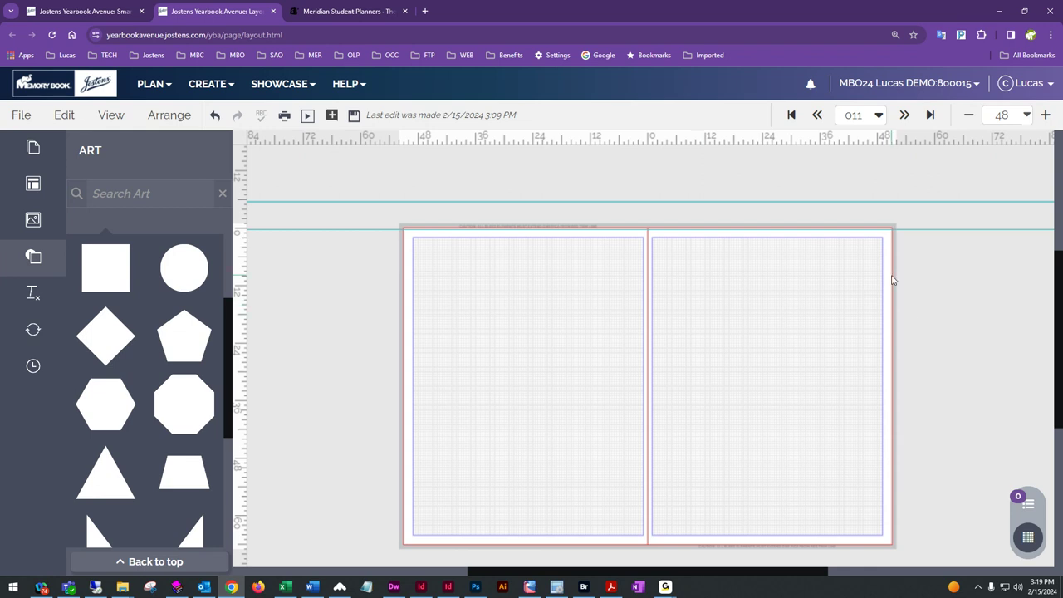
{"action": "scroll", "coordinate": [971, 355], "scroll_direction": "down", "scroll_amount": 1}
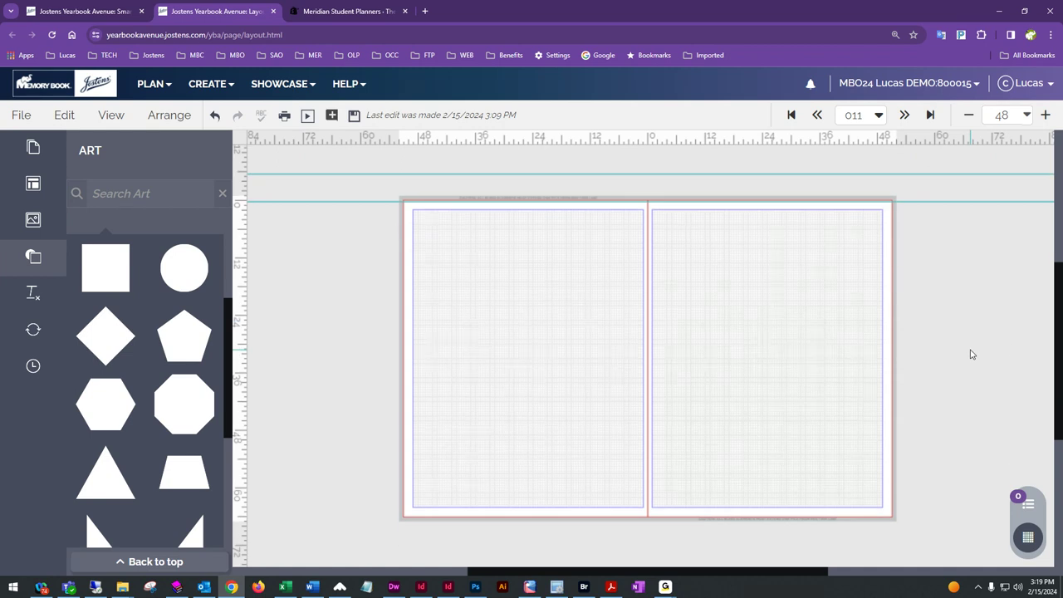
{"action": "left_click", "coordinate": [665, 587]}
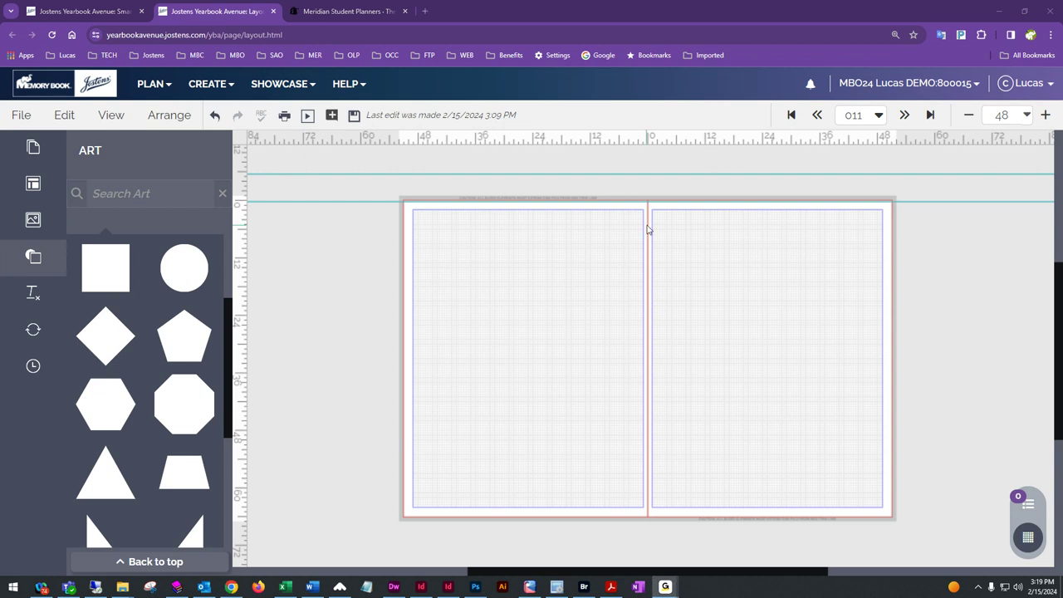
{"action": "scroll", "coordinate": [643, 373], "scroll_direction": "up", "scroll_amount": 1}
{"action": "scroll", "coordinate": [640, 373], "scroll_direction": "down", "scroll_amount": 1}
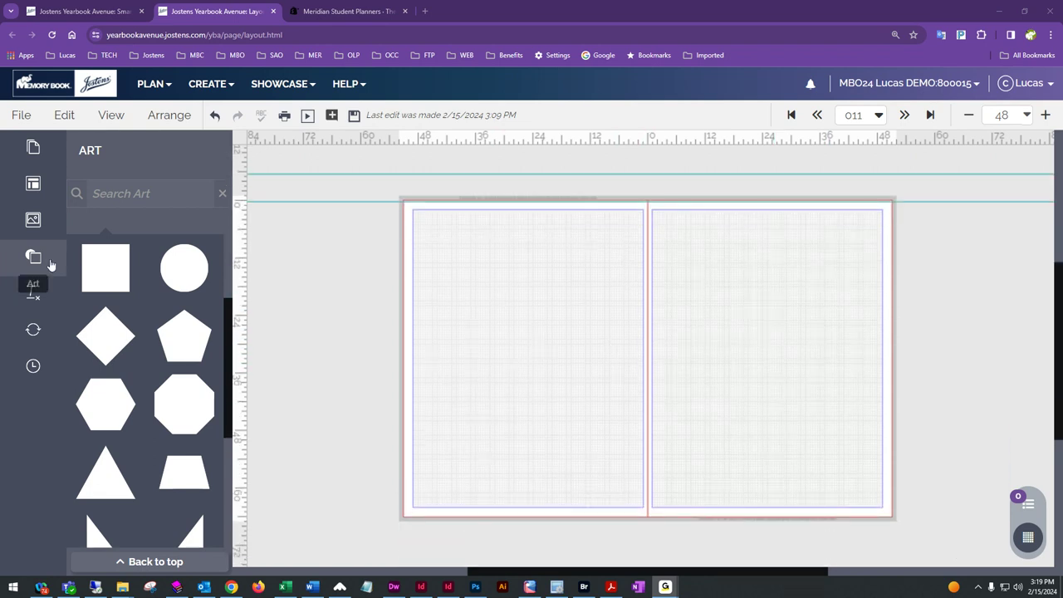
- Reduce the browser's page zoom and fit the spread to the window at 86%
{"action": "left_click", "coordinate": [1050, 34]}
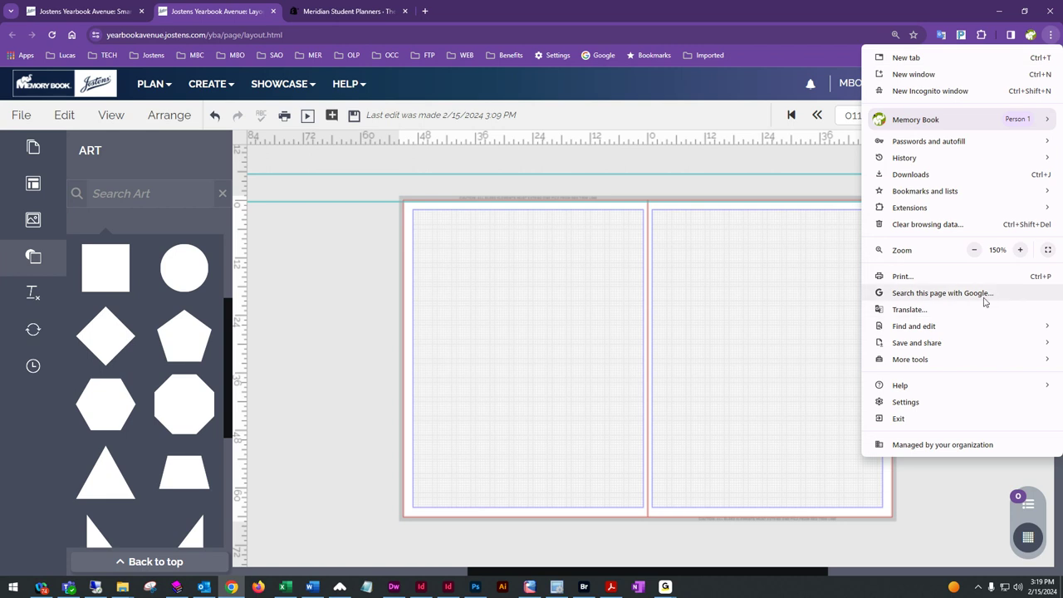
{"action": "left_click", "coordinate": [974, 250]}
{"action": "left_click", "coordinate": [974, 250]}
{"action": "left_click", "coordinate": [968, 152]}
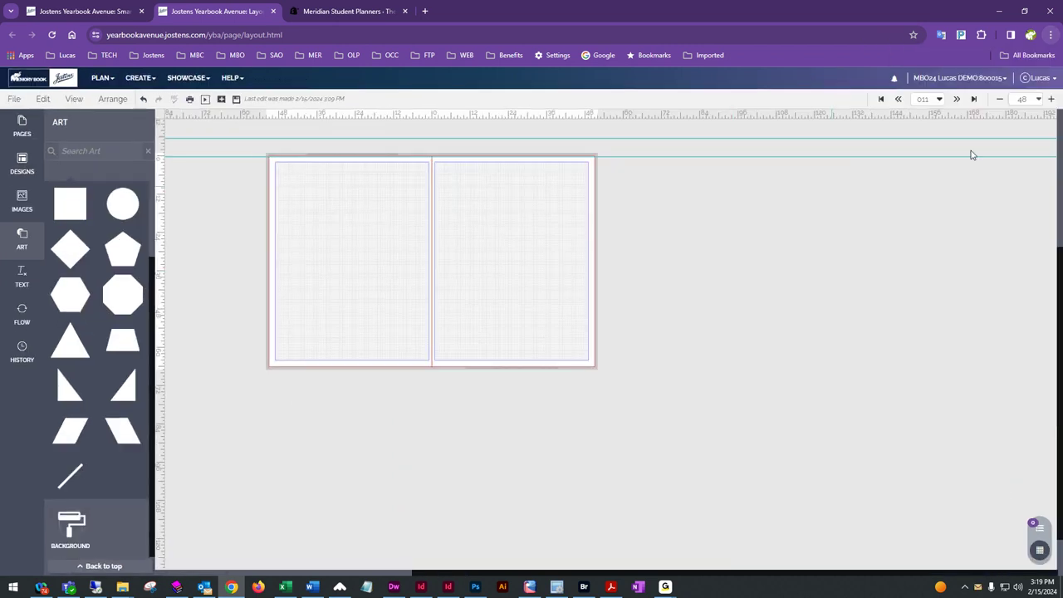
{"action": "left_click", "coordinate": [1036, 99]}
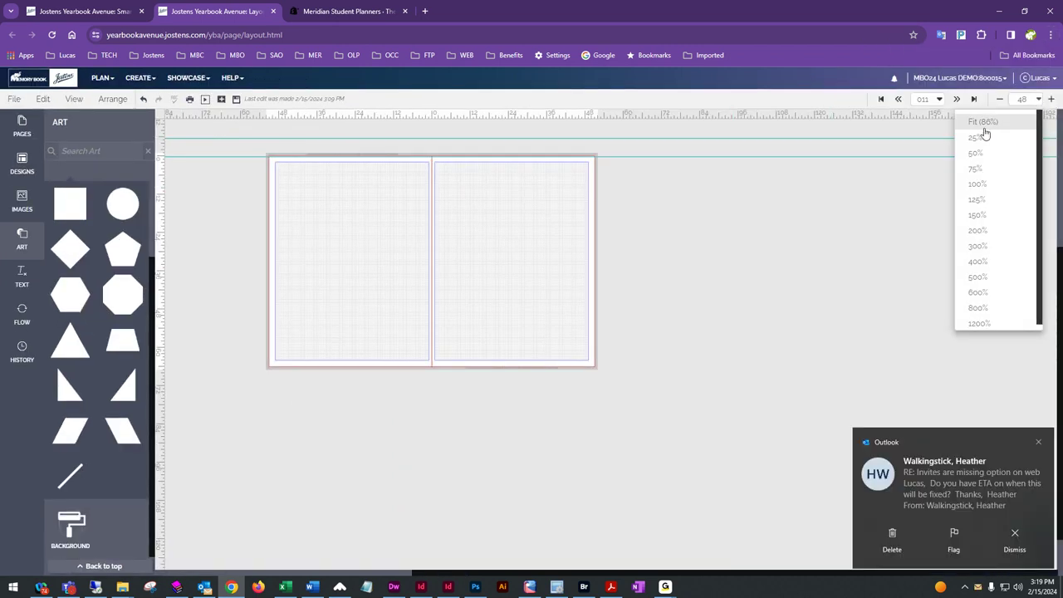
{"action": "left_click", "coordinate": [984, 124]}
{"action": "left_click", "coordinate": [1037, 442]}
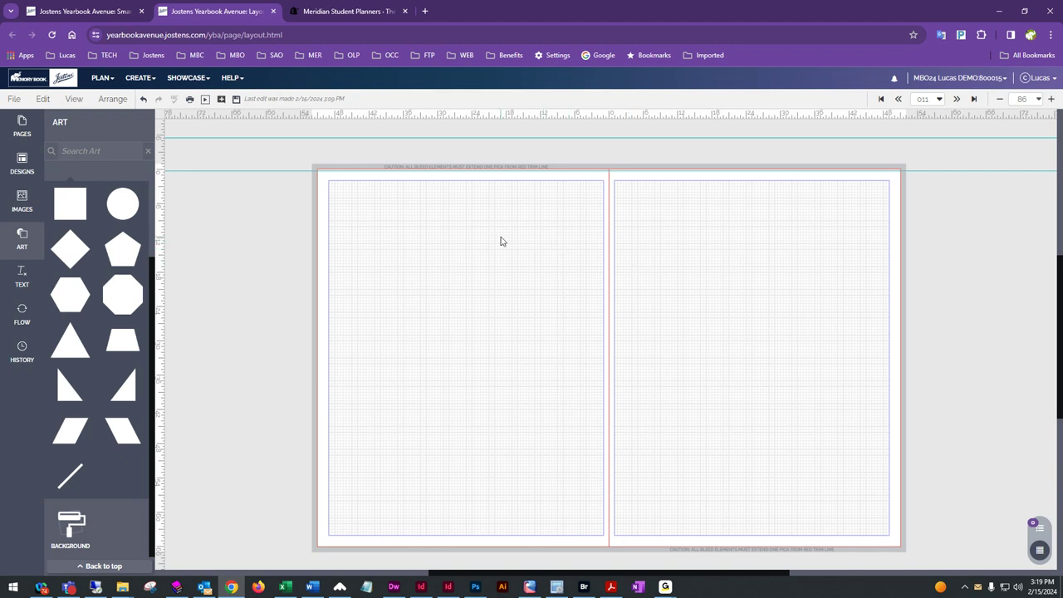
- Browse the yearbook's page thumbnails from the title page up to the spreads after the current one
{"action": "left_click", "coordinate": [22, 129]}
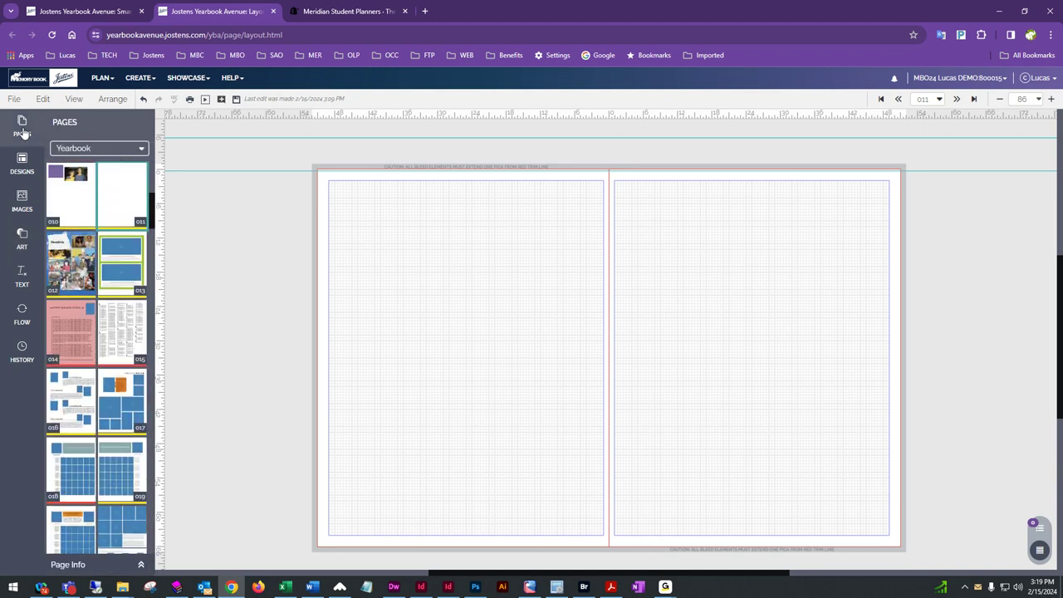
{"action": "scroll", "coordinate": [105, 263], "scroll_direction": "up", "scroll_amount": 2}
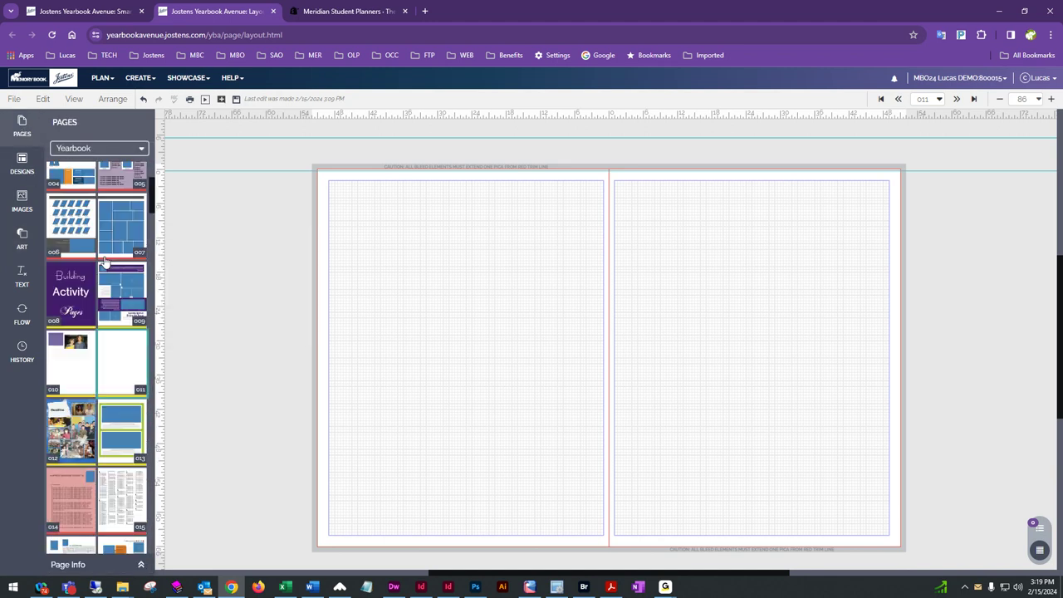
{"action": "scroll", "coordinate": [105, 263], "scroll_direction": "up", "scroll_amount": 5}
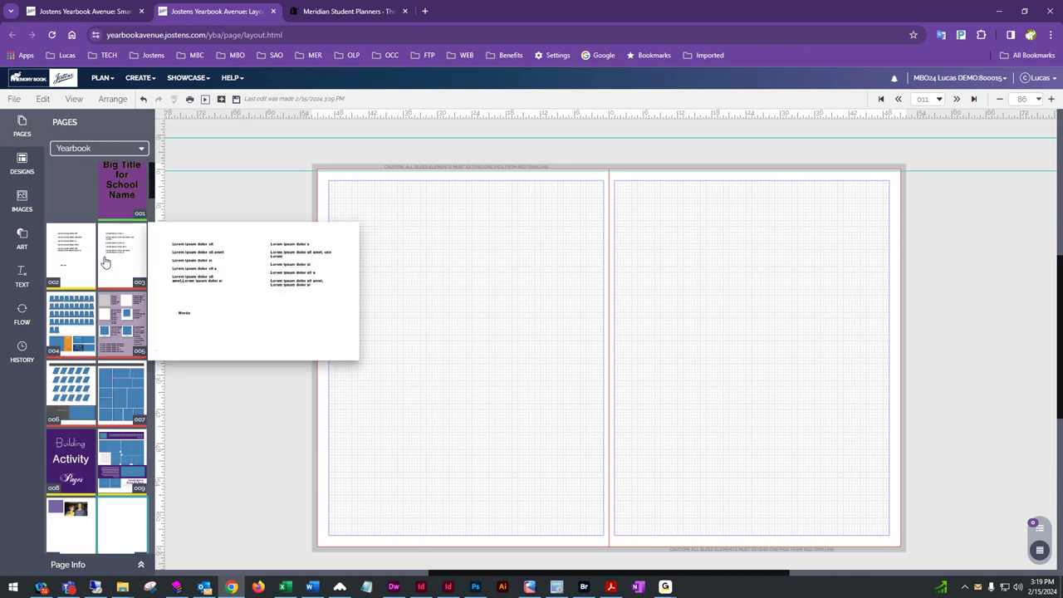
{"action": "mouse_move", "coordinate": [106, 293]}
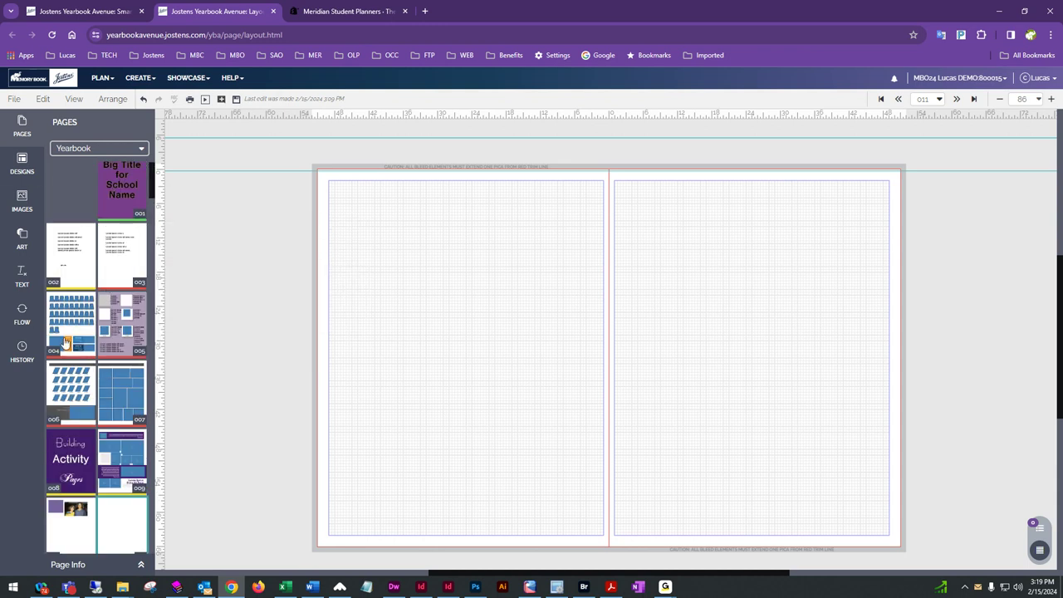
{"action": "scroll", "coordinate": [66, 343], "scroll_direction": "down", "scroll_amount": 1}
{"action": "scroll", "coordinate": [83, 340], "scroll_direction": "down", "scroll_amount": 2}
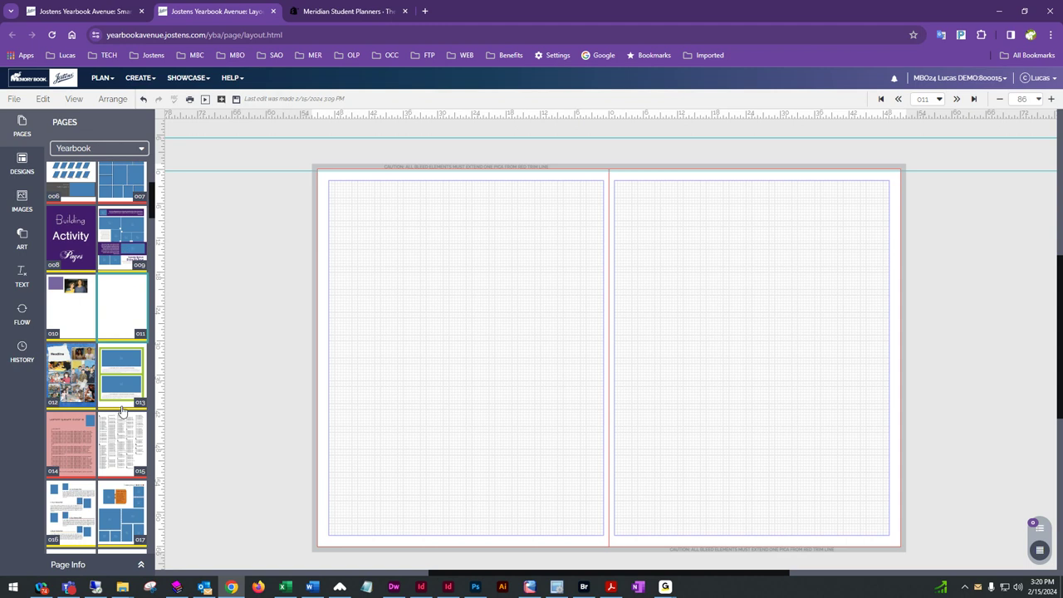
- Open the page designs and examine the available design categories, including the Custom group
{"action": "left_click", "coordinate": [22, 164]}
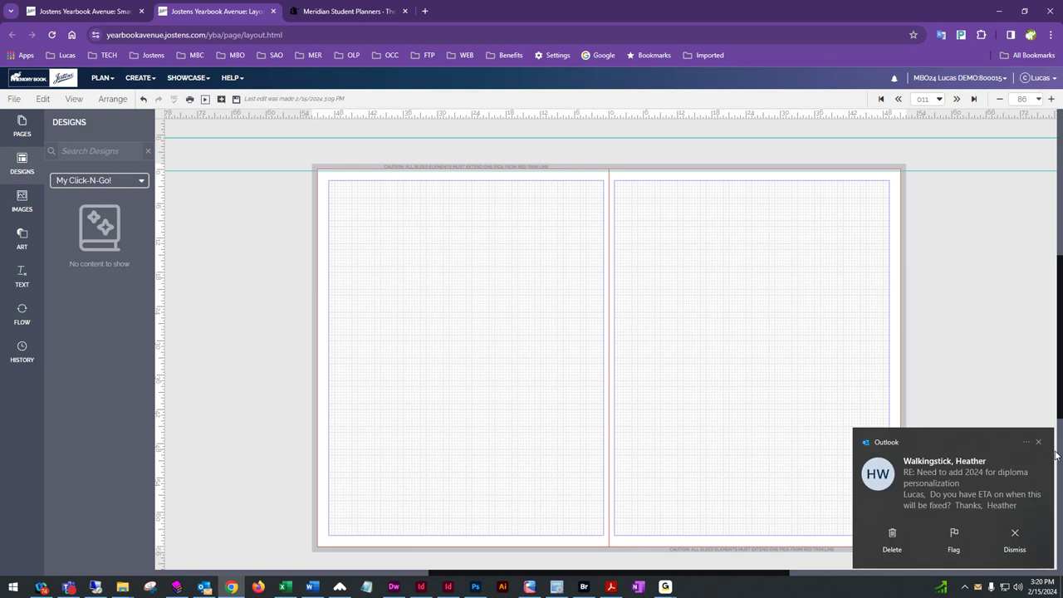
{"action": "left_click", "coordinate": [1037, 442]}
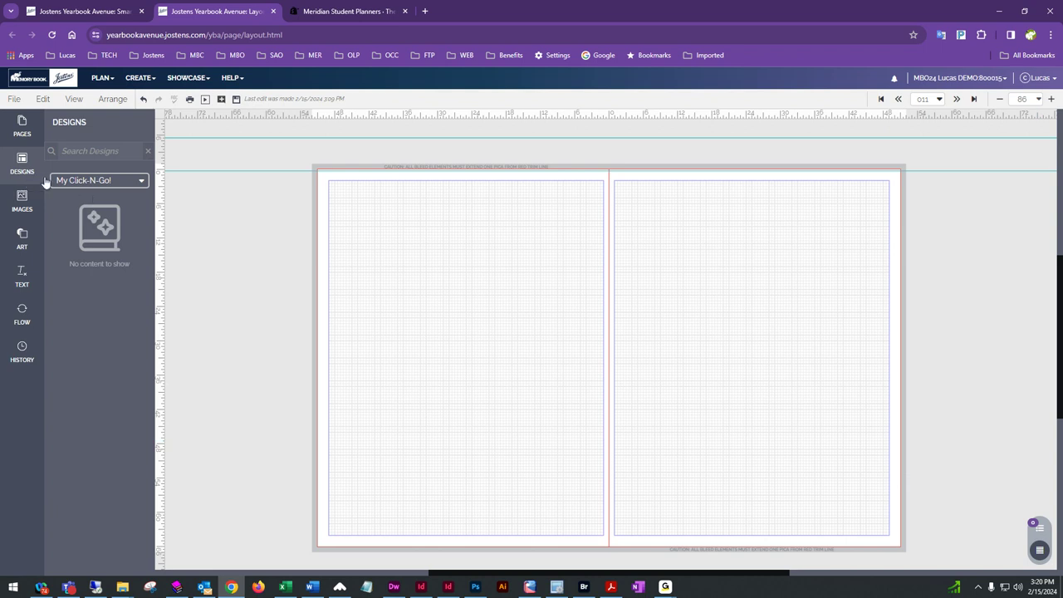
{"action": "left_click", "coordinate": [121, 184]}
{"action": "left_click", "coordinate": [133, 183]}
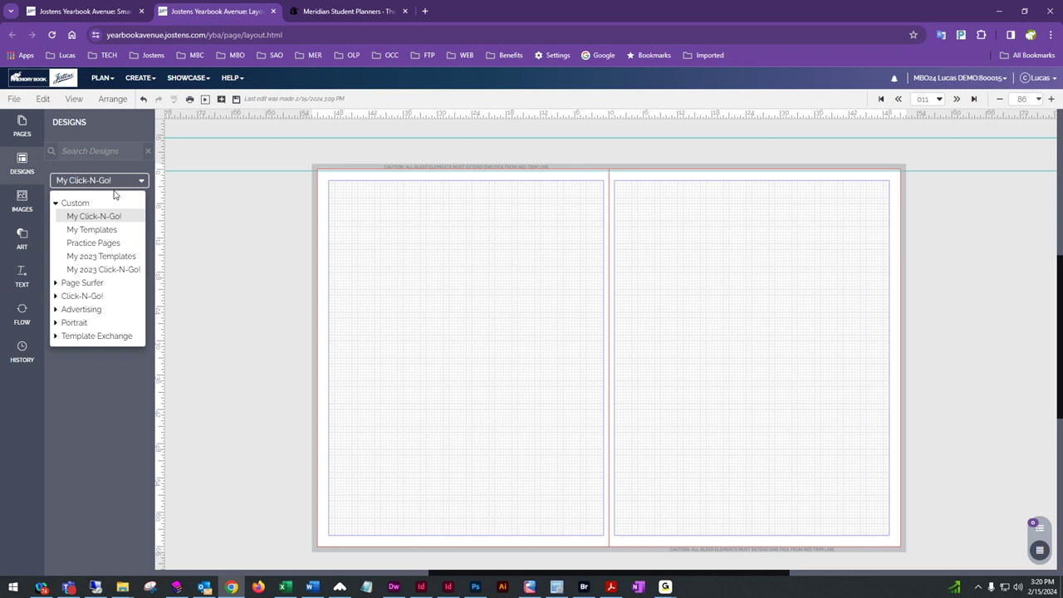
{"action": "left_click", "coordinate": [56, 206]}
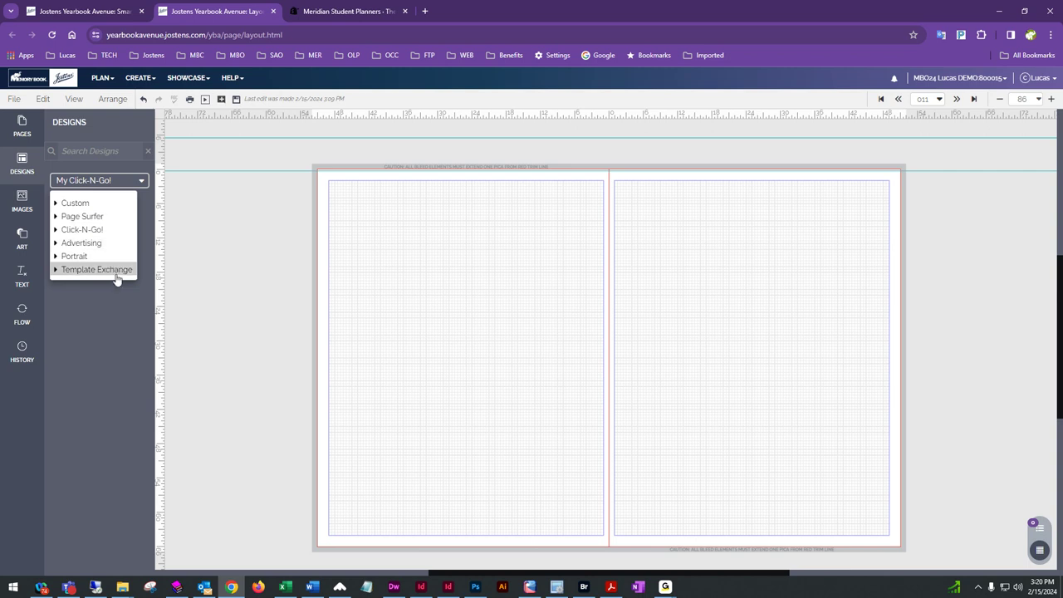
{"action": "left_click", "coordinate": [59, 205]}
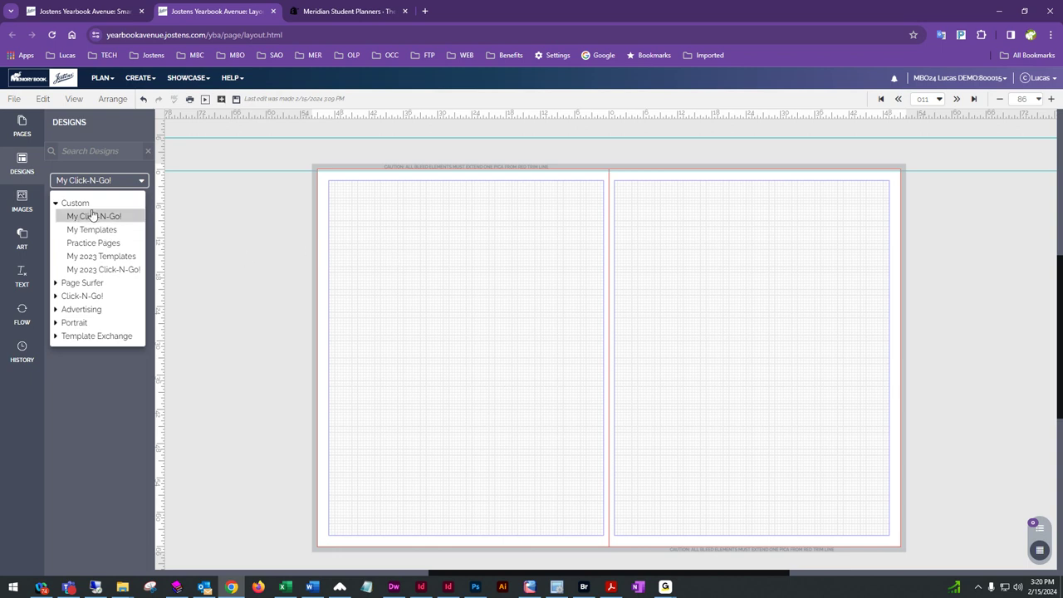
- Show the Candids designs from the Page Surfer group
{"action": "left_click", "coordinate": [55, 283]}
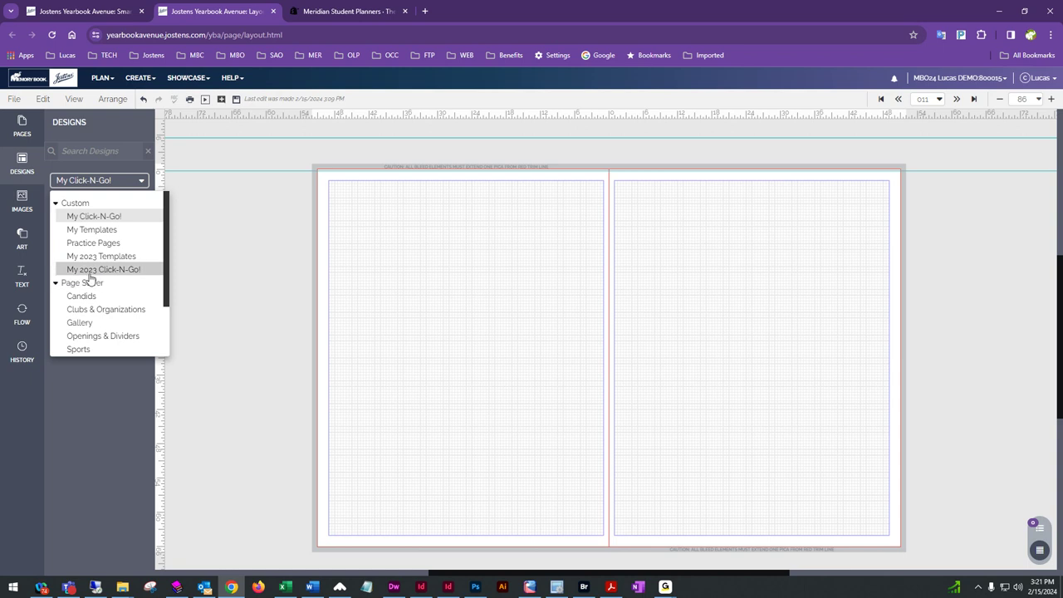
{"action": "scroll", "coordinate": [91, 277], "scroll_direction": "down", "scroll_amount": 3}
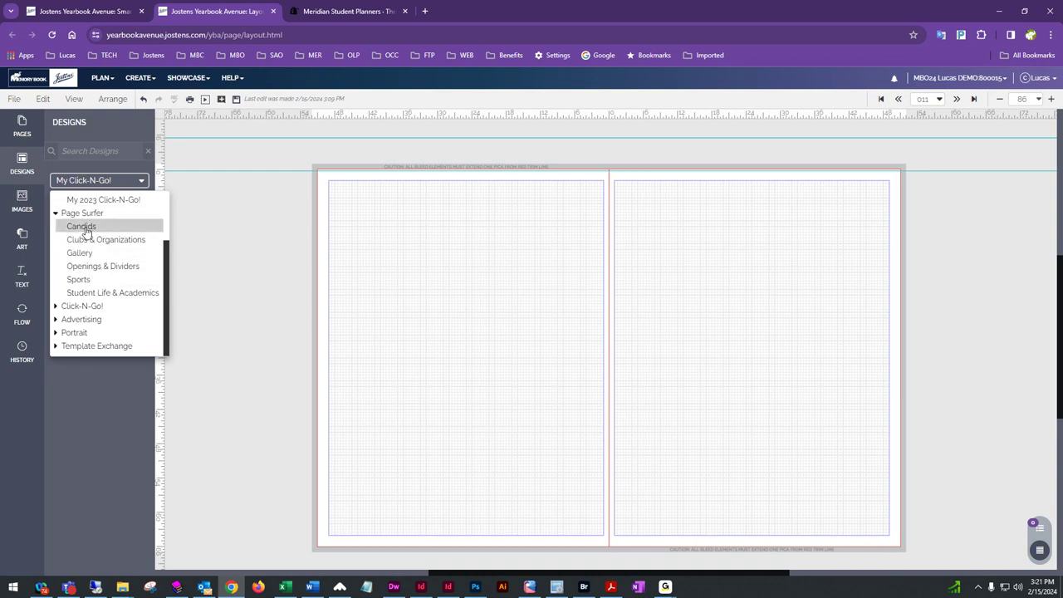
{"action": "left_click", "coordinate": [83, 227]}
{"action": "mouse_move", "coordinate": [84, 226]}
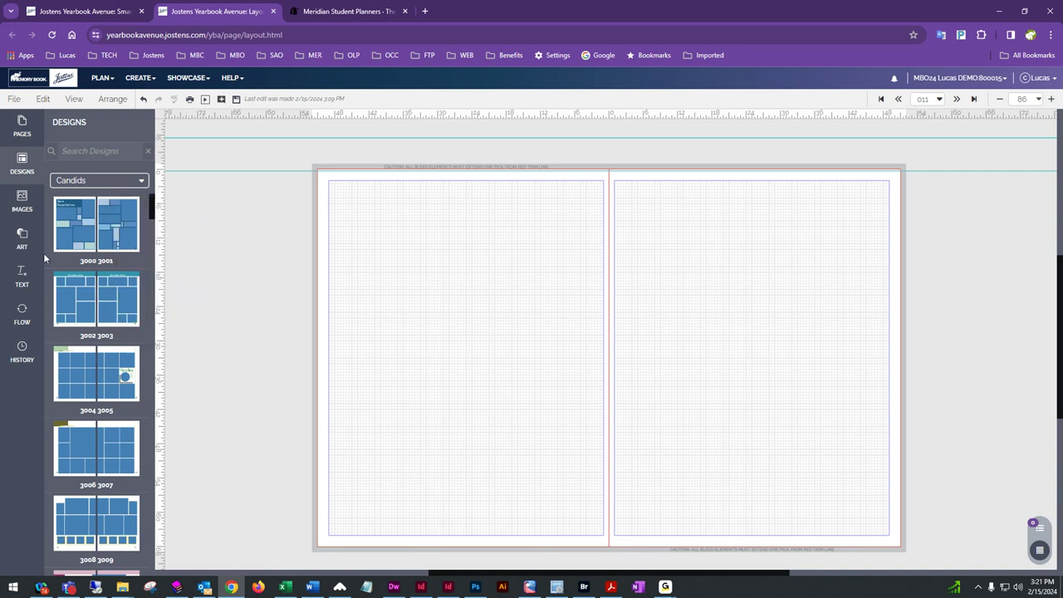
- Apply Candids design 3020 to page 10 and 3021 to page 11 without retaining existing content
{"action": "scroll", "coordinate": [123, 388], "scroll_direction": "down", "scroll_amount": 8}
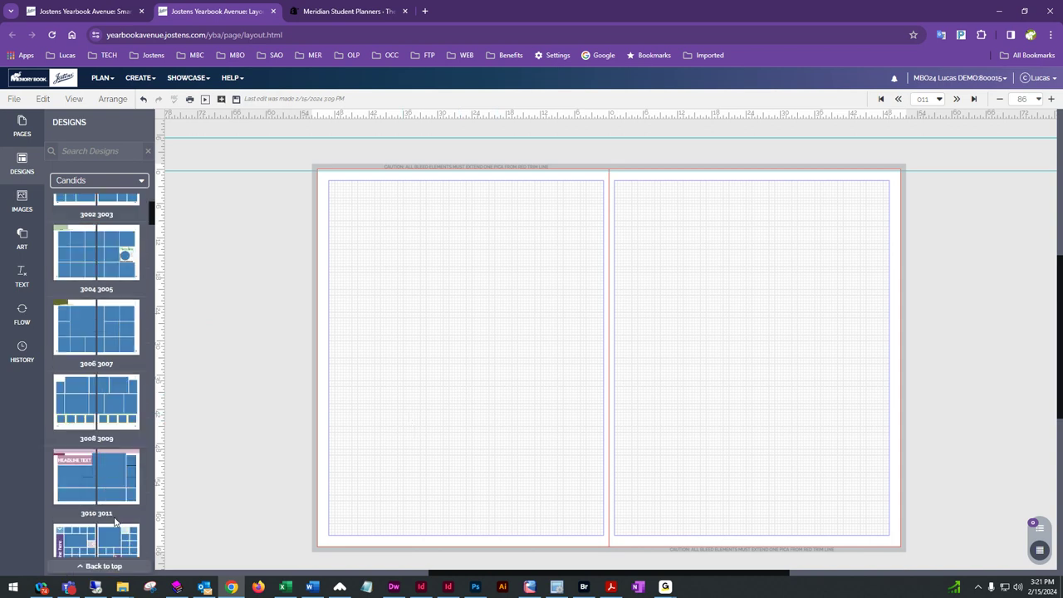
{"action": "scroll", "coordinate": [123, 388], "scroll_direction": "down", "scroll_amount": 4}
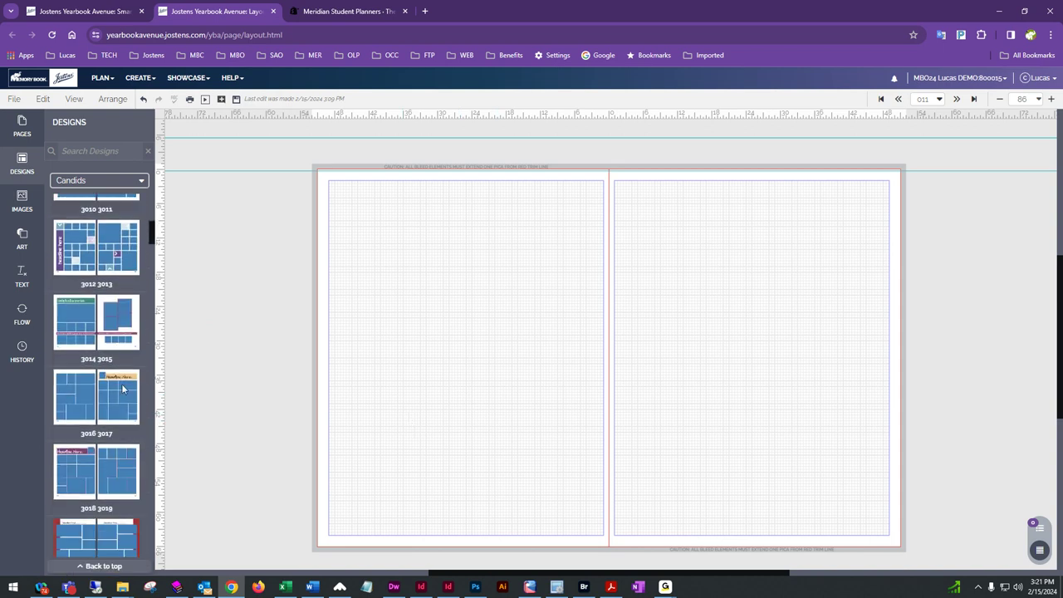
{"action": "left_click_drag", "start_coordinate": [70, 490], "coordinate": [467, 370]}
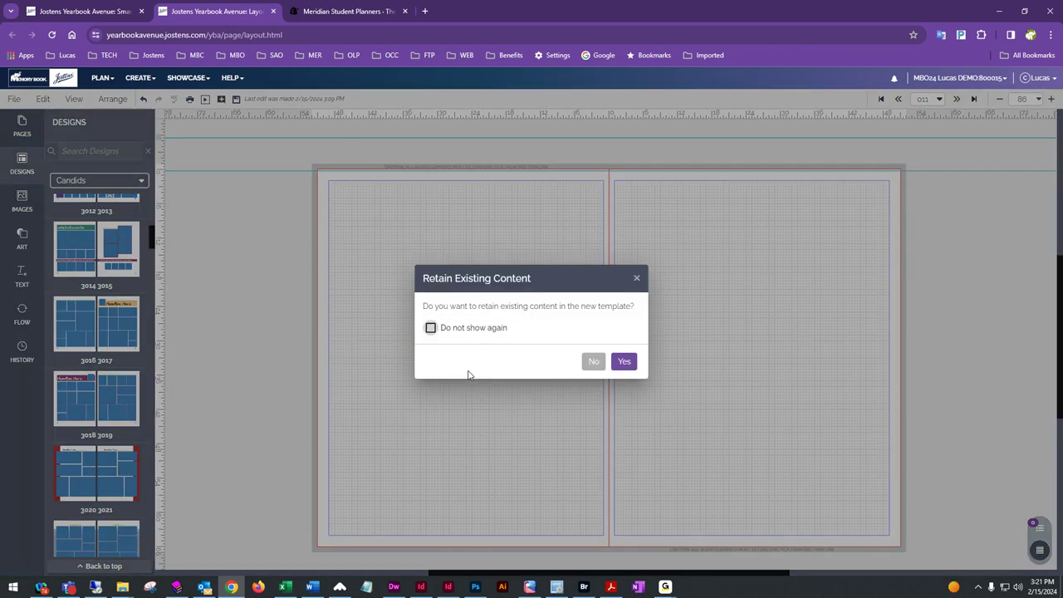
{"action": "left_click", "coordinate": [594, 363]}
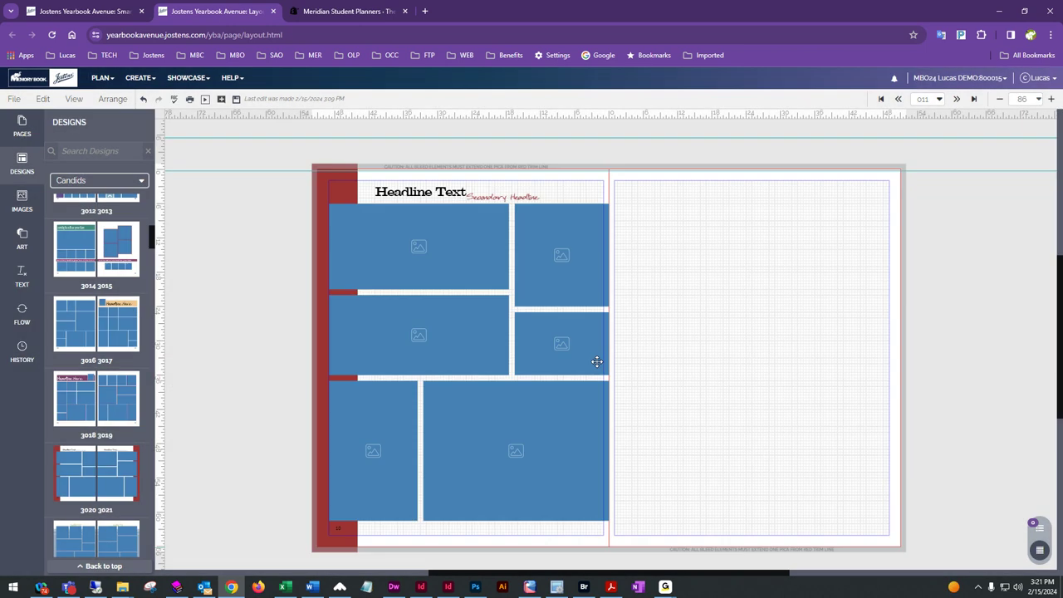
{"action": "left_click_drag", "start_coordinate": [83, 467], "coordinate": [788, 286]}
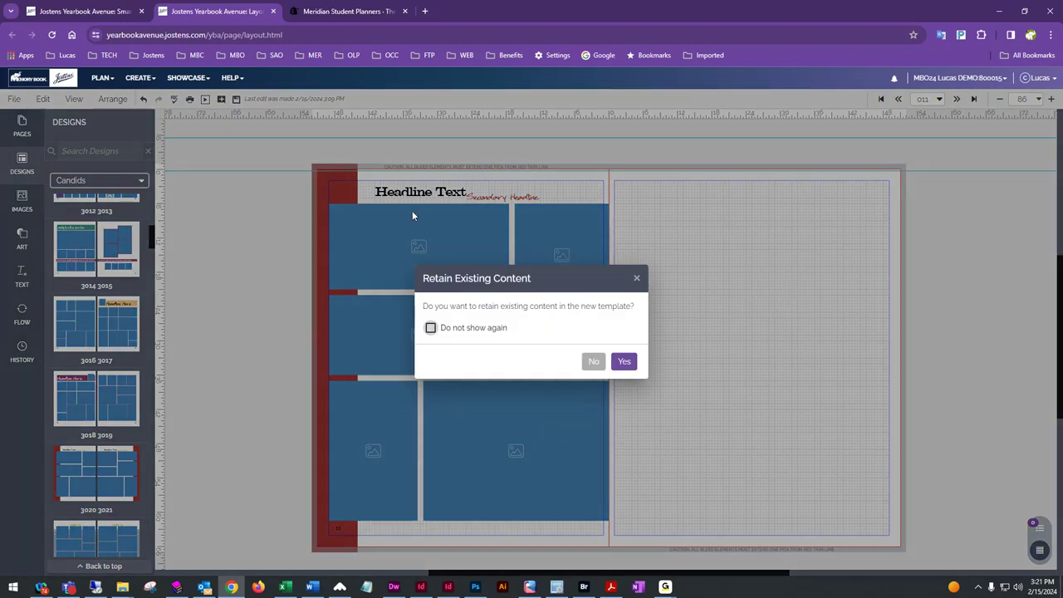
{"action": "left_click", "coordinate": [594, 363]}
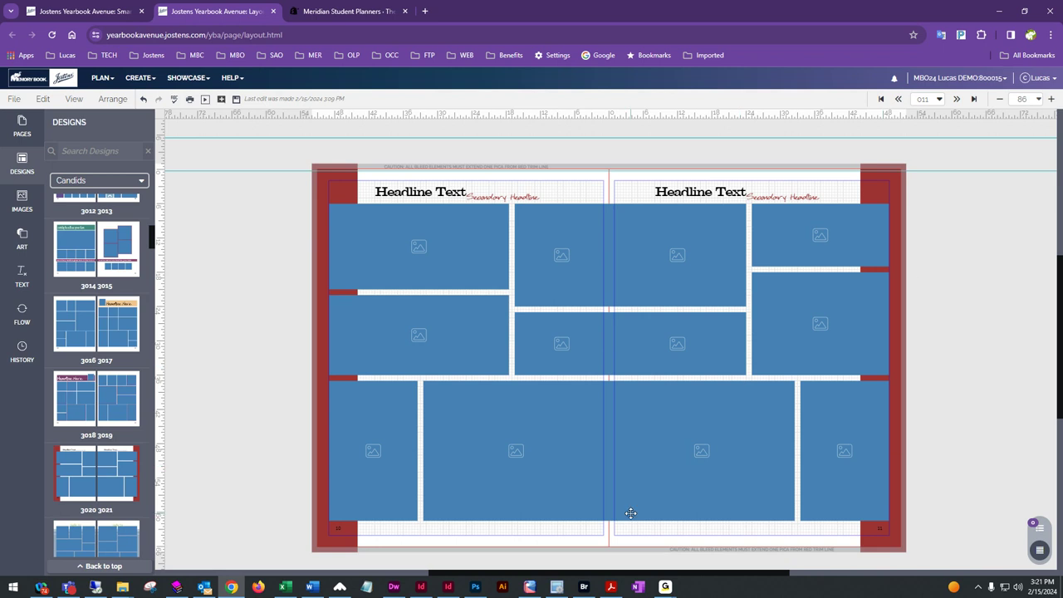
- Replace the spread's layout with Candids designs 3022 and 3023 on pages 10 and 11, discarding existing content
{"action": "scroll", "coordinate": [92, 440], "scroll_direction": "down", "scroll_amount": 3}
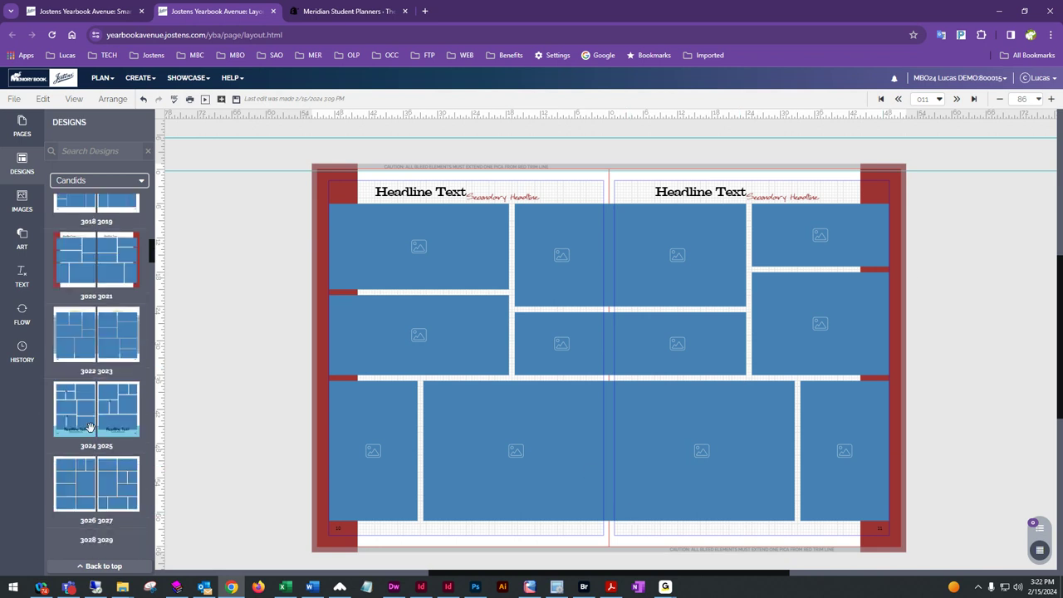
{"action": "scroll", "coordinate": [106, 424], "scroll_direction": "up", "scroll_amount": 1}
{"action": "left_click_drag", "start_coordinate": [91, 331], "coordinate": [465, 282]}
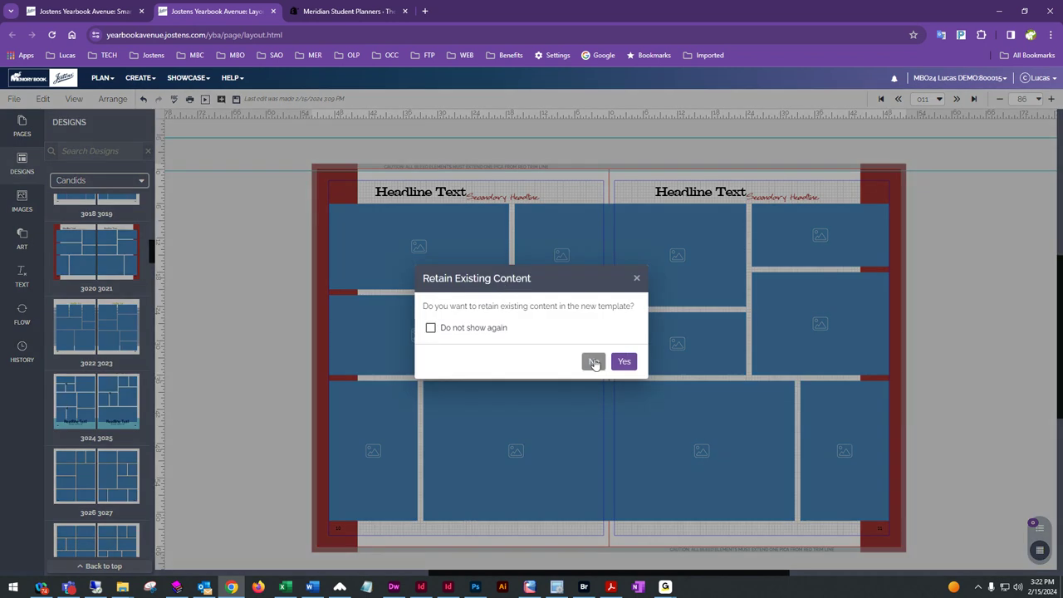
{"action": "left_click", "coordinate": [593, 360]}
{"action": "left_click_drag", "start_coordinate": [117, 333], "coordinate": [737, 329]}
{"action": "left_click", "coordinate": [595, 362]}
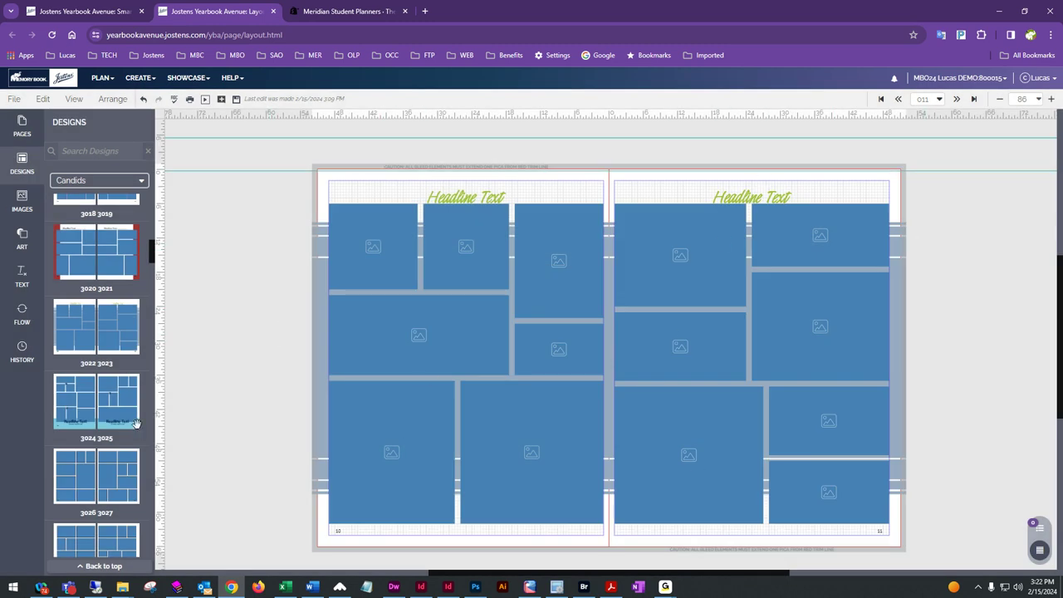
- Replace the spread's layout with Candids designs 3026 and 3027 on pages 10 and 11, discarding existing content
{"action": "scroll", "coordinate": [96, 374], "scroll_direction": "down", "scroll_amount": 3}
{"action": "left_click_drag", "start_coordinate": [73, 249], "coordinate": [444, 288]}
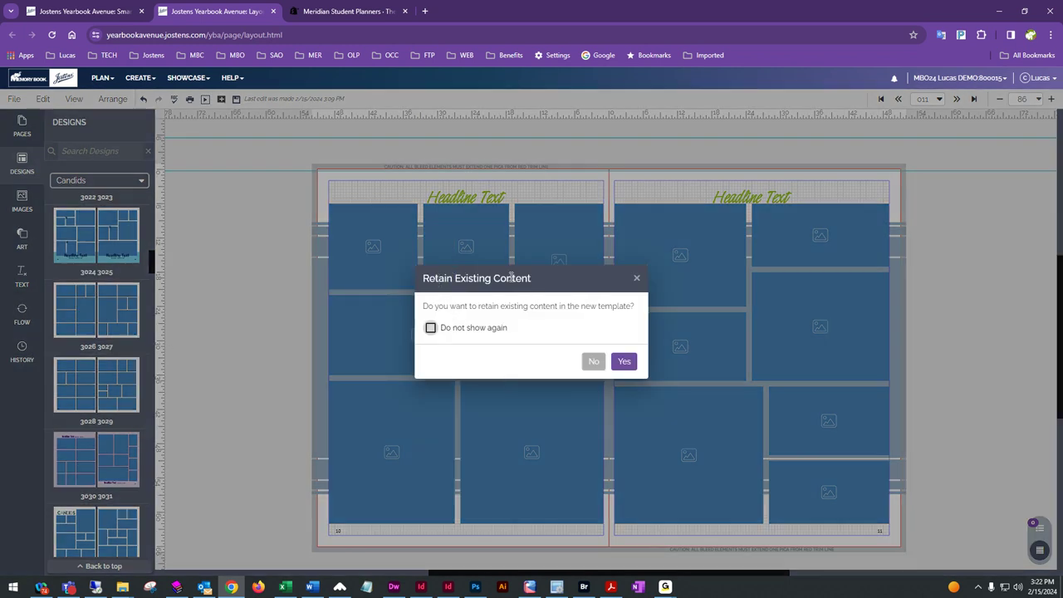
{"action": "left_click", "coordinate": [592, 363]}
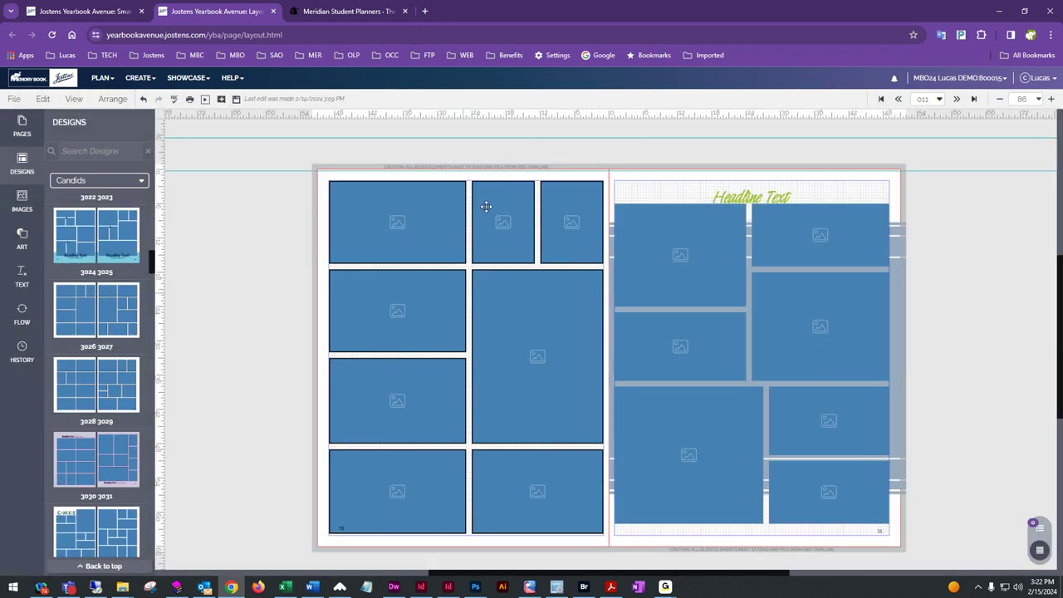
{"action": "left_click_drag", "start_coordinate": [118, 306], "coordinate": [757, 355]}
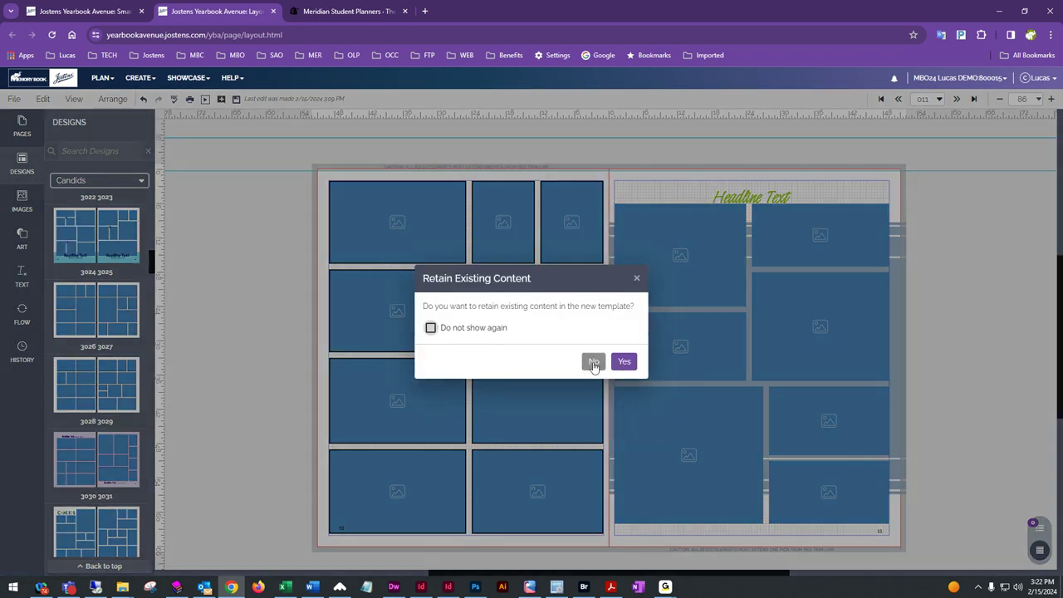
{"action": "left_click", "coordinate": [593, 363]}
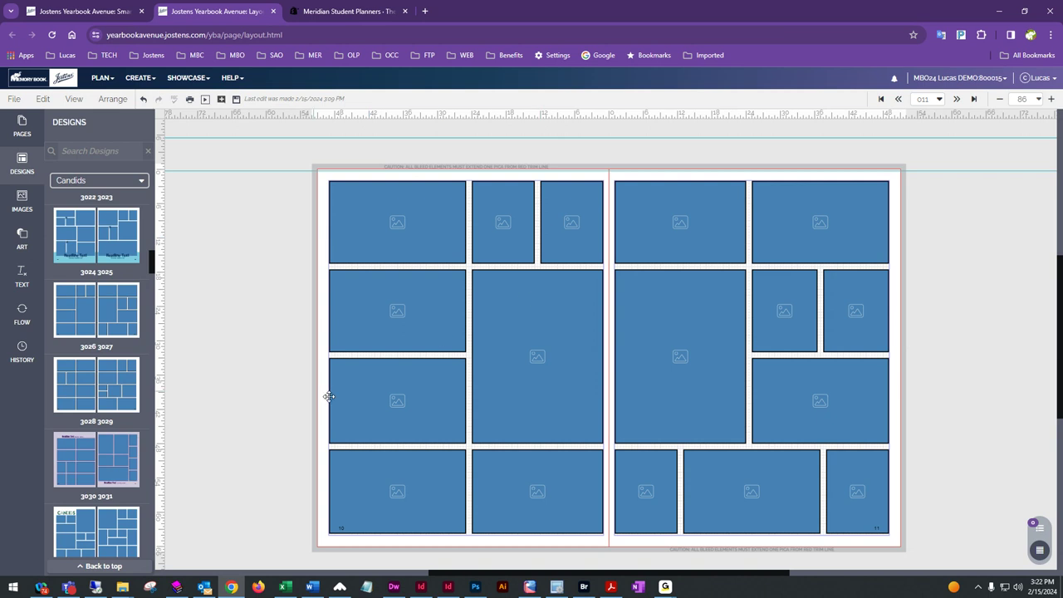
- Apply Candids designs 3032 and 3033 to pages 10 and 11 without retaining existing content
{"action": "scroll", "coordinate": [83, 374], "scroll_direction": "down", "scroll_amount": 2}
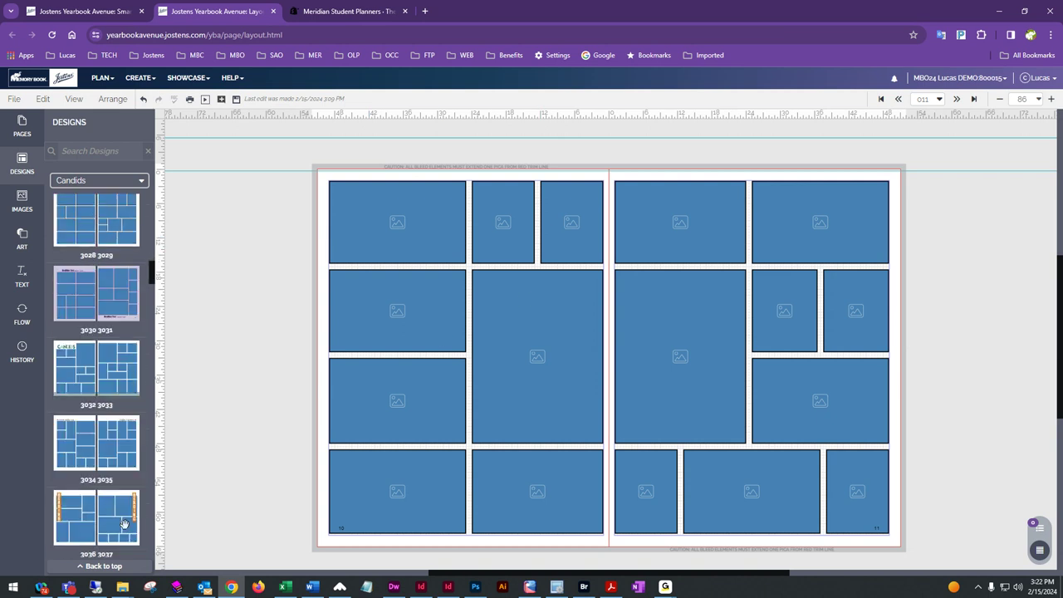
{"action": "left_click_drag", "start_coordinate": [81, 405], "coordinate": [481, 320]}
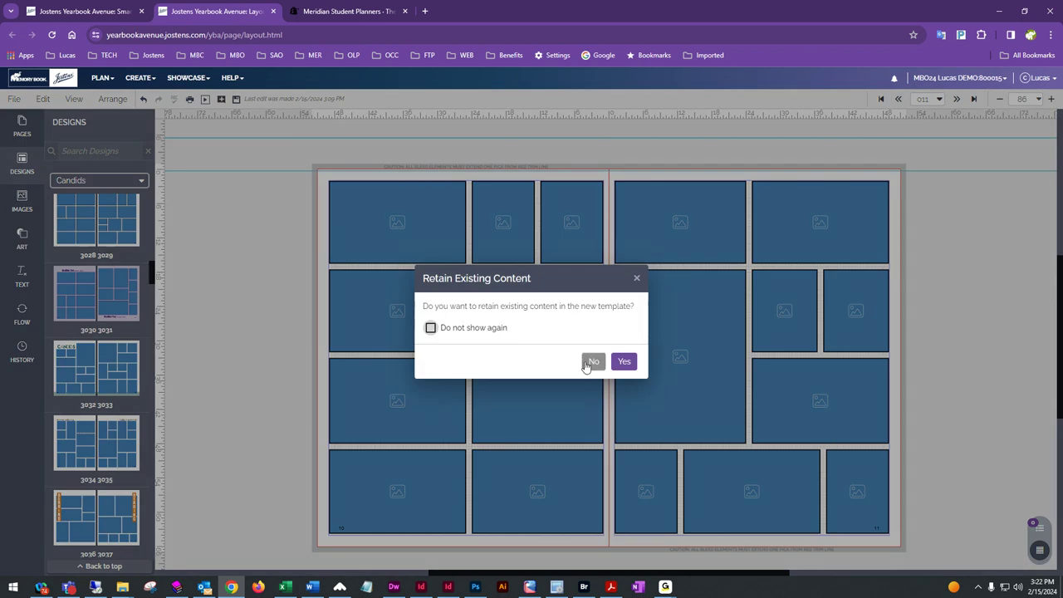
{"action": "left_click", "coordinate": [593, 361]}
{"action": "left_click_drag", "start_coordinate": [124, 371], "coordinate": [778, 353]}
{"action": "left_click", "coordinate": [593, 361]}
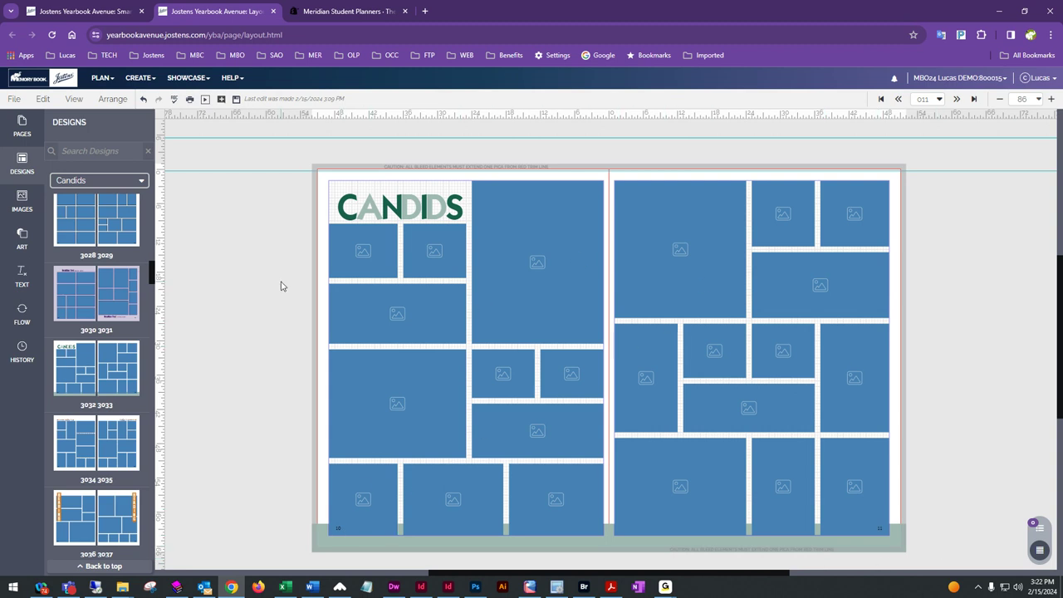
- Switch the design library to Clubs & Organizations and apply designs 4062 and 4063 to pages 10 and 11 without retaining existing content
{"action": "left_click", "coordinate": [100, 180]}
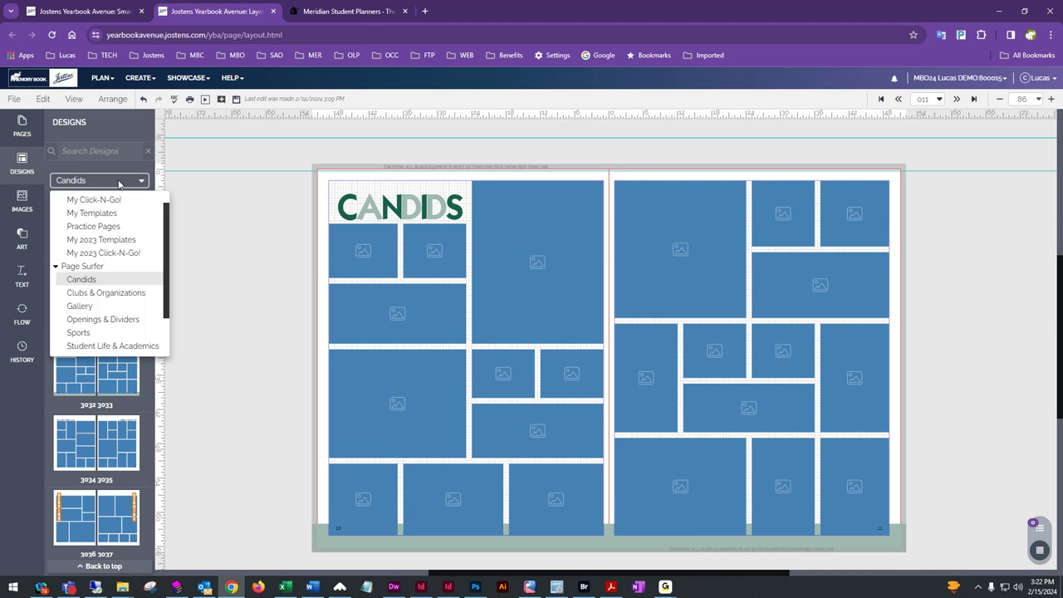
{"action": "scroll", "coordinate": [114, 295], "scroll_direction": "down", "scroll_amount": 3}
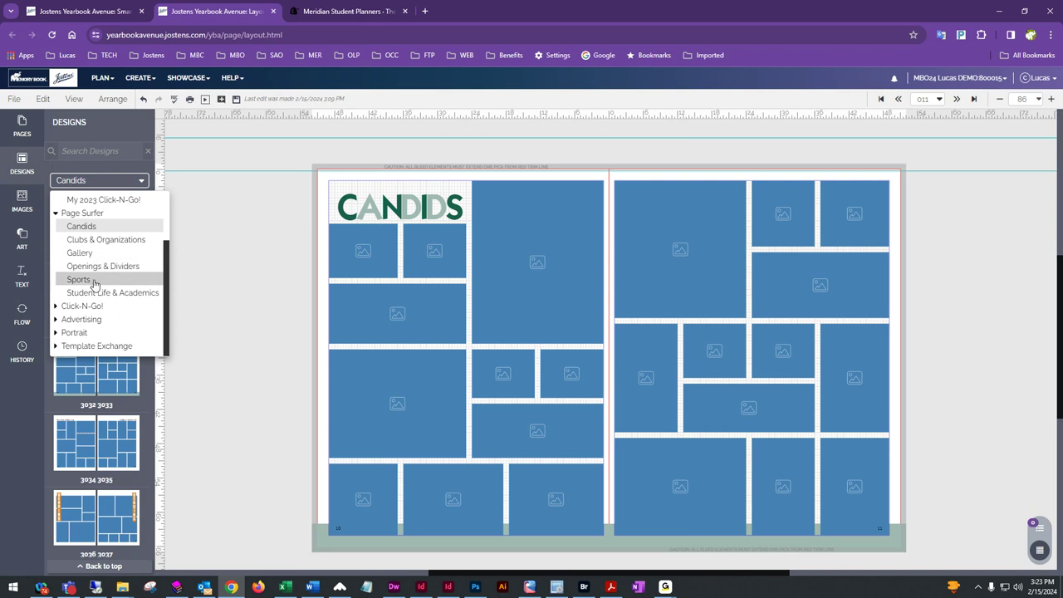
{"action": "left_click", "coordinate": [124, 240]}
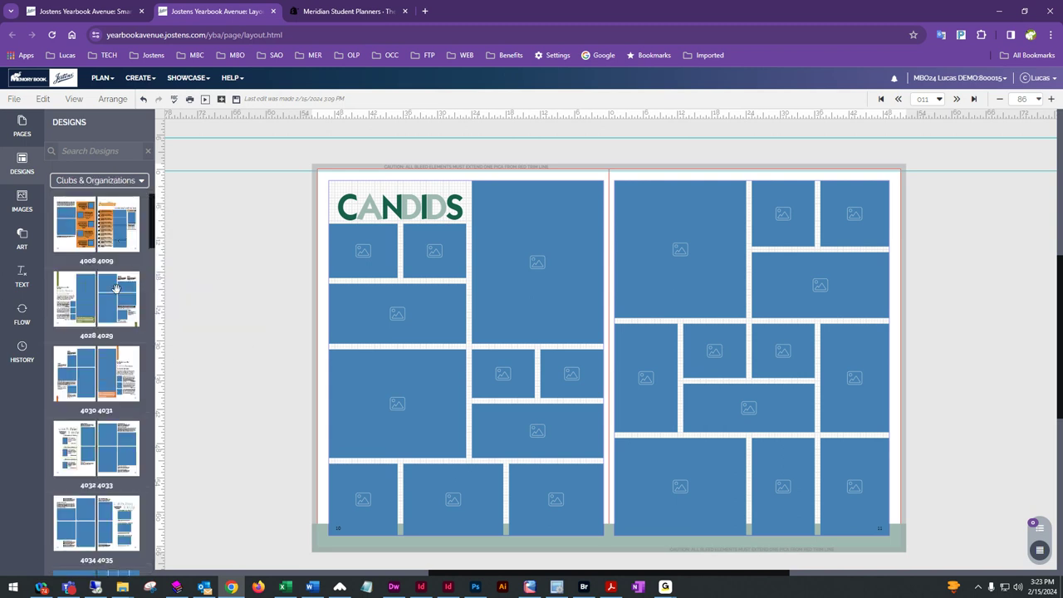
{"action": "mouse_move", "coordinate": [117, 288]}
{"action": "scroll", "coordinate": [100, 532], "scroll_direction": "down", "scroll_amount": 3}
{"action": "mouse_move", "coordinate": [96, 518]}
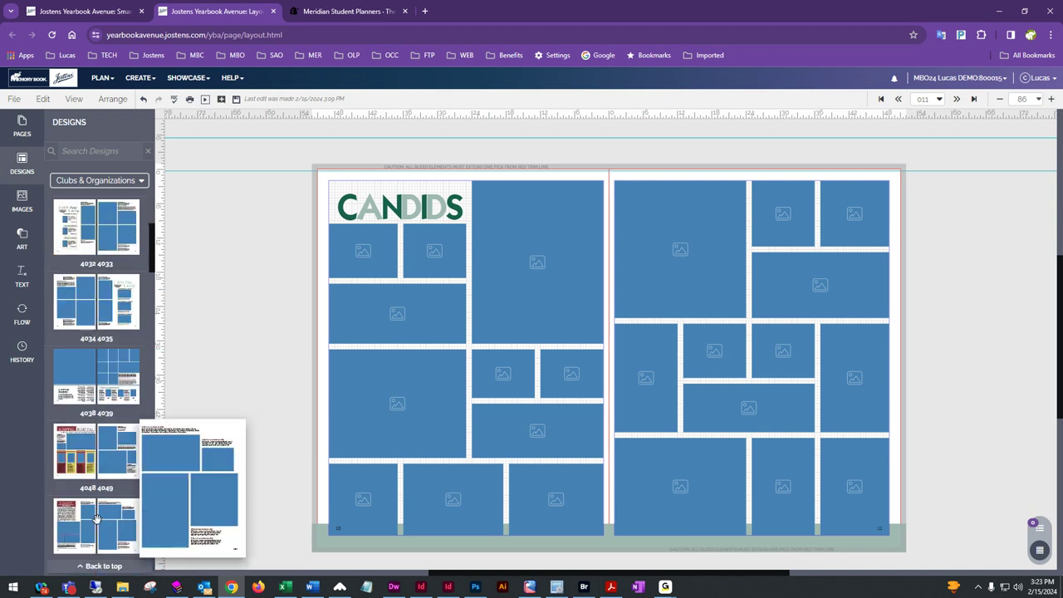
{"action": "scroll", "coordinate": [96, 498], "scroll_direction": "down", "scroll_amount": 3}
{"action": "mouse_move", "coordinate": [88, 455]}
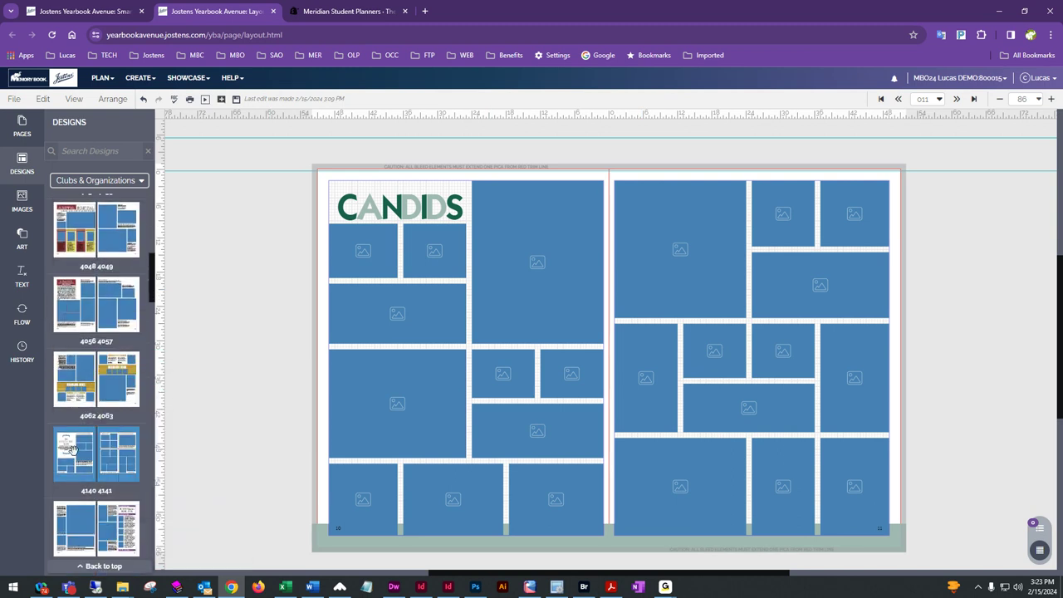
{"action": "left_click_drag", "start_coordinate": [86, 454], "coordinate": [400, 330]}
{"action": "left_click", "coordinate": [593, 360]}
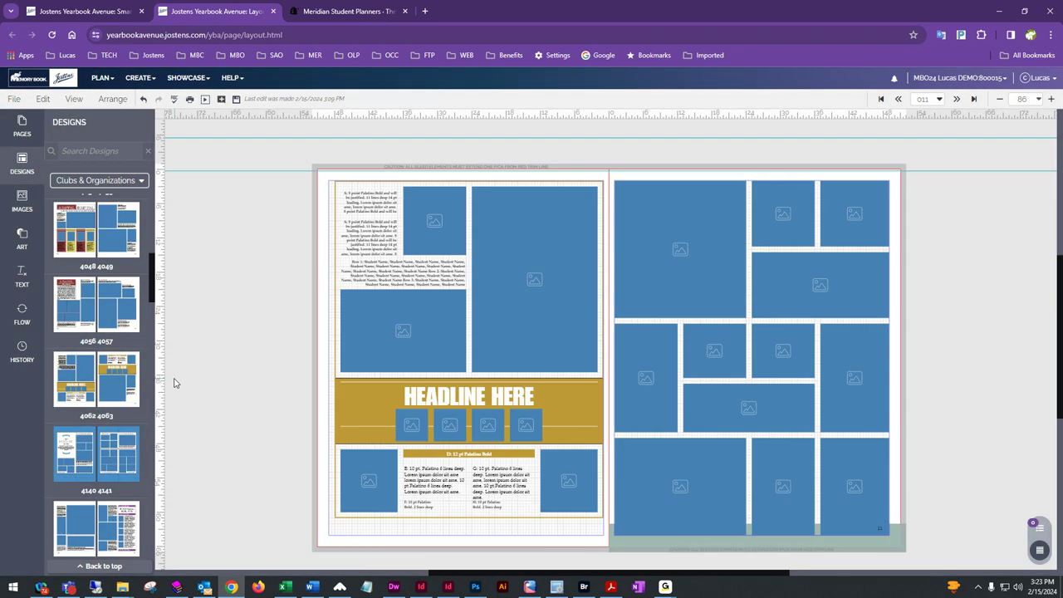
{"action": "left_click_drag", "start_coordinate": [124, 385], "coordinate": [723, 336]}
{"action": "left_click", "coordinate": [592, 361]}
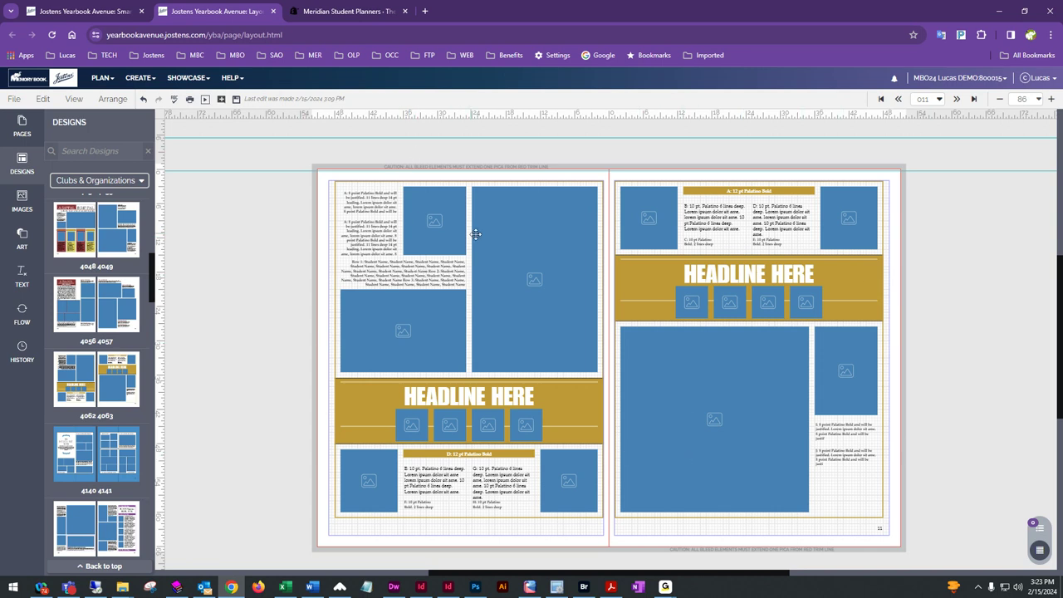
- Apply the Clubs & Organizations design 5006 to page 10 without retaining existing content
{"action": "left_click_drag", "start_coordinate": [324, 179], "coordinate": [590, 532]}
{"action": "left_click", "coordinate": [440, 520]}
{"action": "scroll", "coordinate": [83, 348], "scroll_direction": "down", "scroll_amount": 3}
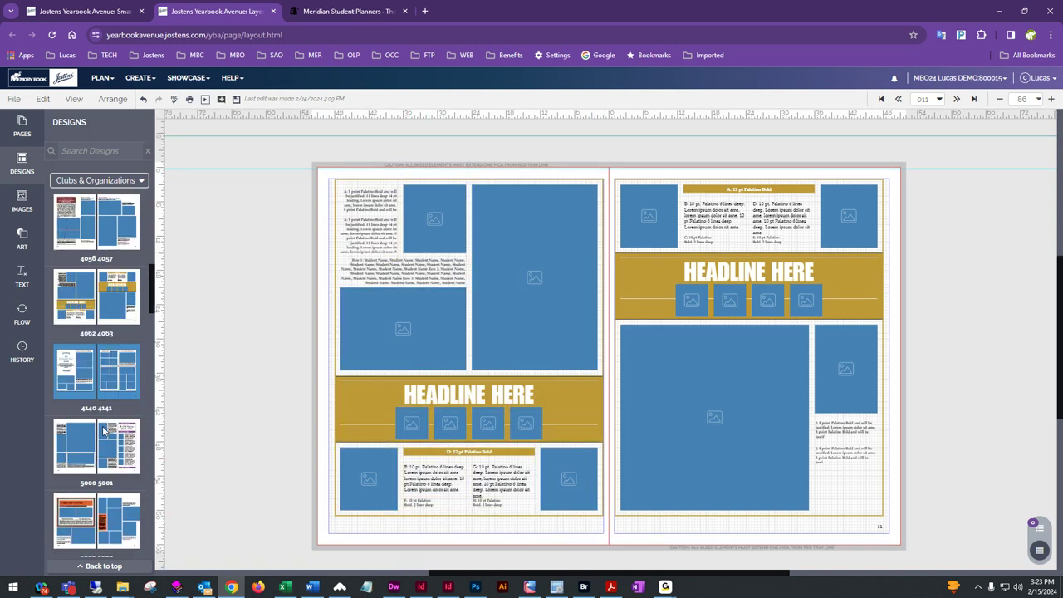
{"action": "scroll", "coordinate": [83, 384], "scroll_direction": "down", "scroll_amount": 3}
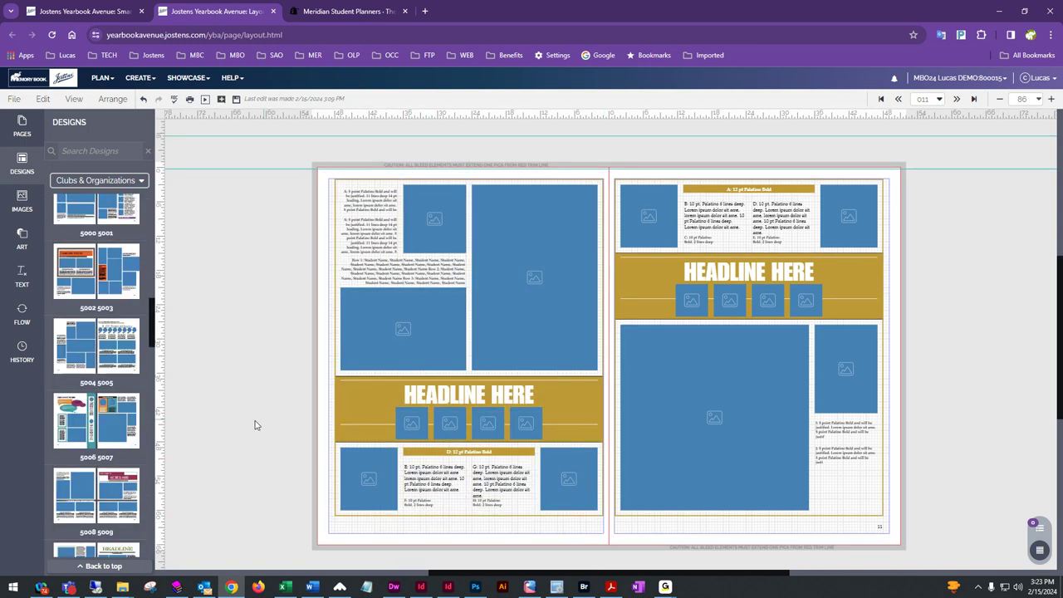
{"action": "scroll", "coordinate": [104, 401], "scroll_direction": "down", "scroll_amount": 3}
{"action": "left_click_drag", "start_coordinate": [113, 328], "coordinate": [366, 332]}
{"action": "left_click", "coordinate": [593, 361]}
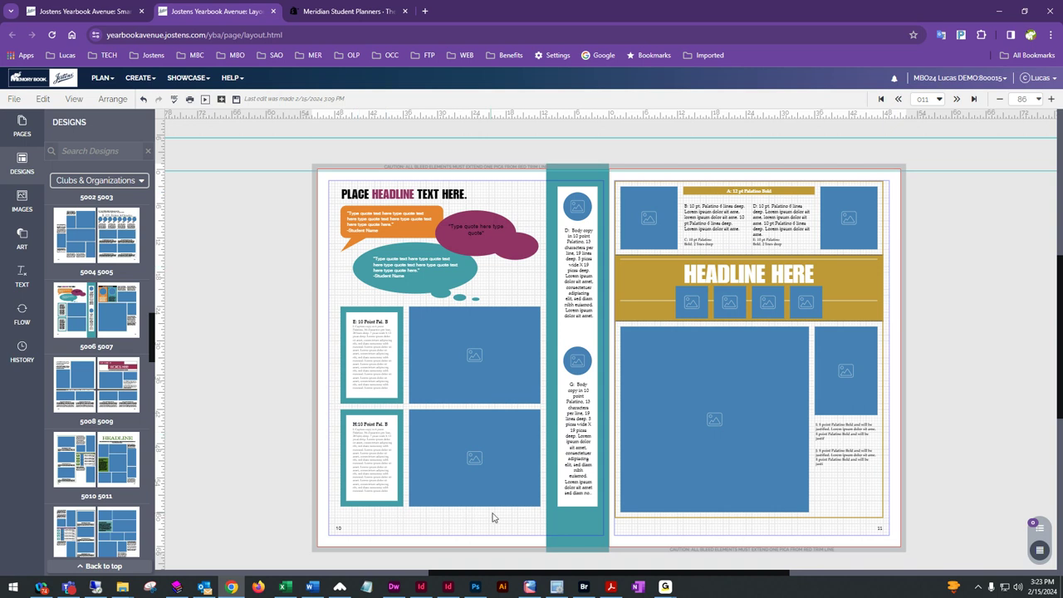
- Replace page 11's layout with the Clubs & Organizations design 5033, discarding existing content
{"action": "scroll", "coordinate": [100, 439], "scroll_direction": "down", "scroll_amount": 3}
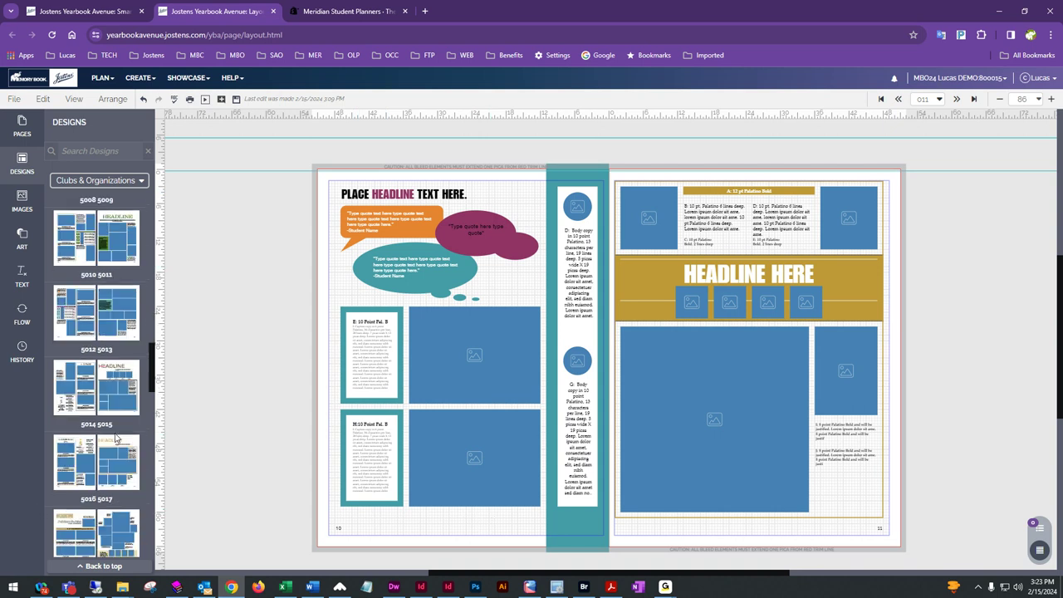
{"action": "scroll", "coordinate": [117, 438], "scroll_direction": "down", "scroll_amount": 5}
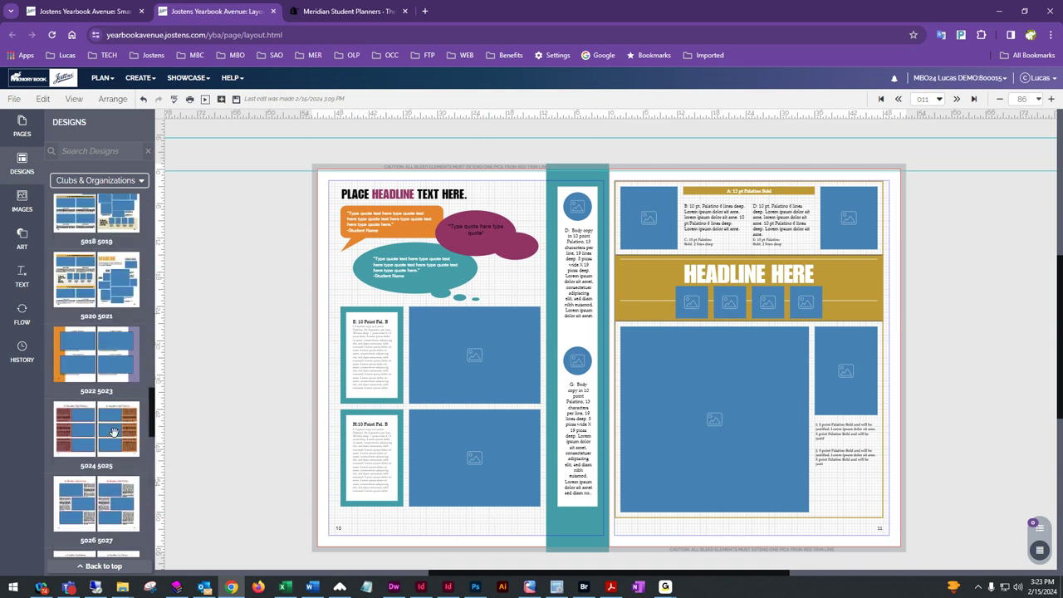
{"action": "scroll", "coordinate": [116, 438], "scroll_direction": "down", "scroll_amount": 4}
{"action": "mouse_move", "coordinate": [114, 432]}
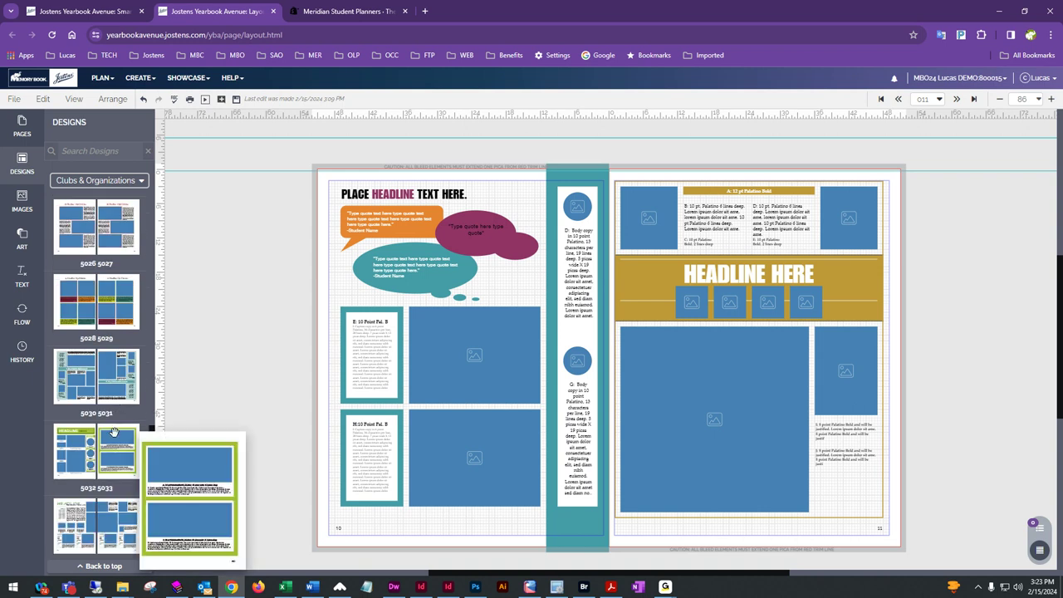
{"action": "scroll", "coordinate": [114, 432], "scroll_direction": "down", "scroll_amount": 1}
{"action": "left_click_drag", "start_coordinate": [115, 356], "coordinate": [748, 310]}
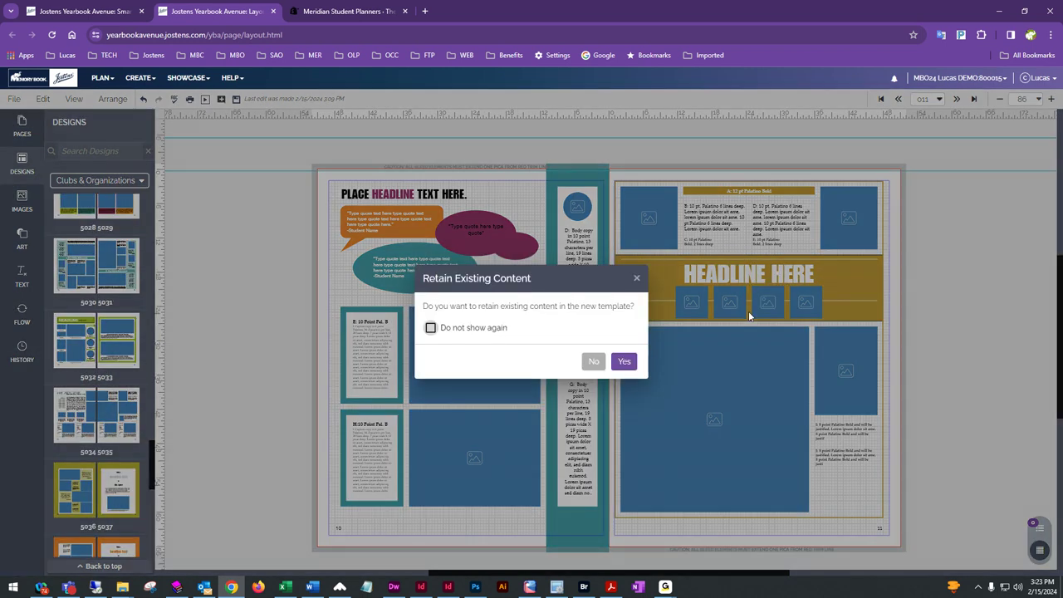
{"action": "left_click", "coordinate": [595, 362]}
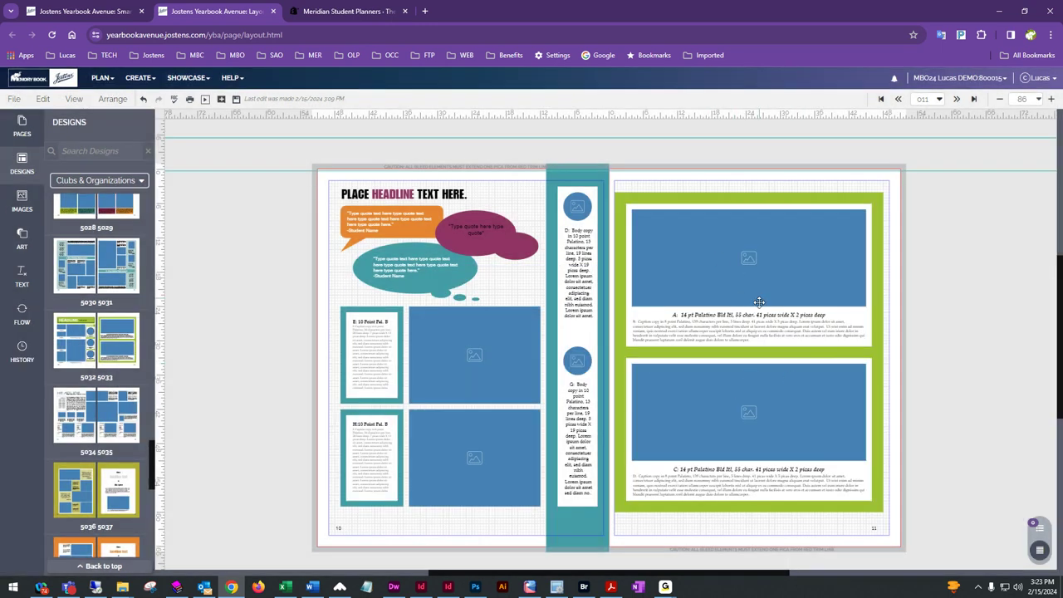
- Look through the remaining Clubs & Organizations designs and switch the design library to the Sports category
{"action": "scroll", "coordinate": [104, 433], "scroll_direction": "down", "scroll_amount": 2}
{"action": "scroll", "coordinate": [104, 436], "scroll_direction": "down", "scroll_amount": 3}
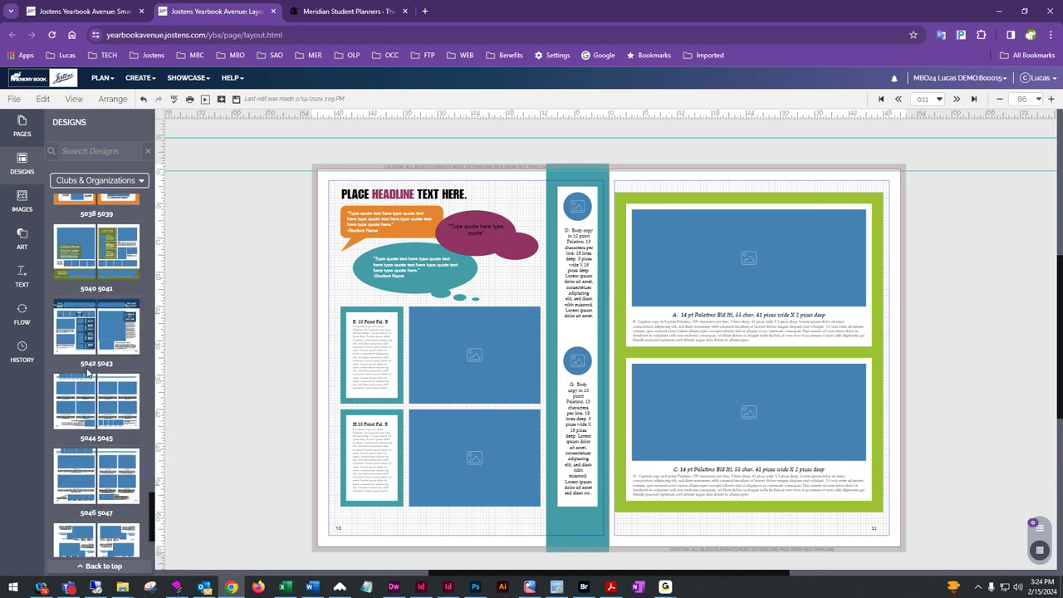
{"action": "scroll", "coordinate": [91, 433], "scroll_direction": "up", "scroll_amount": 1}
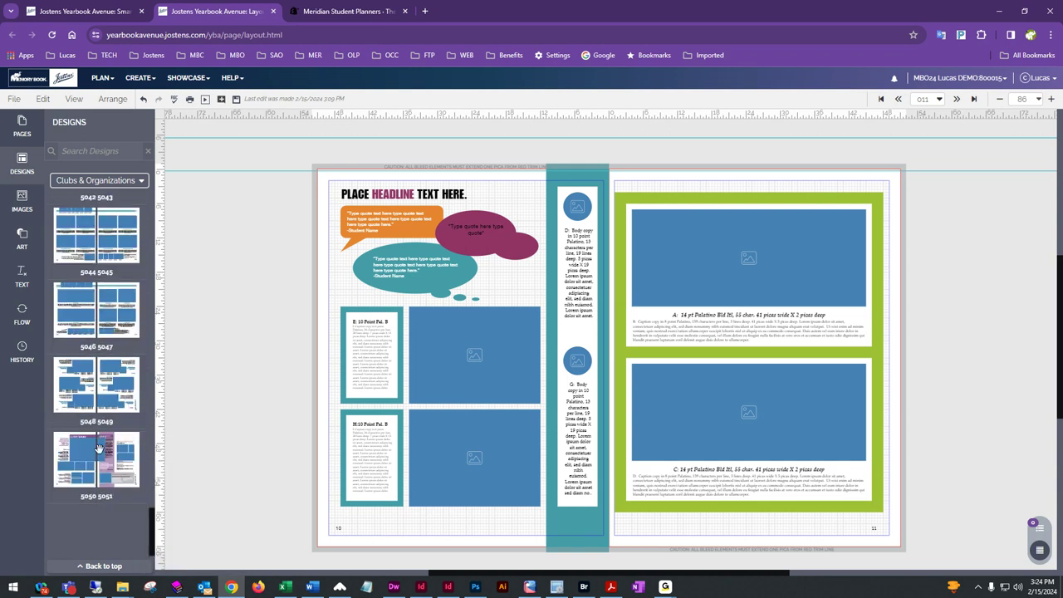
{"action": "scroll", "coordinate": [113, 402], "scroll_direction": "up", "scroll_amount": 3}
{"action": "left_click", "coordinate": [110, 181]}
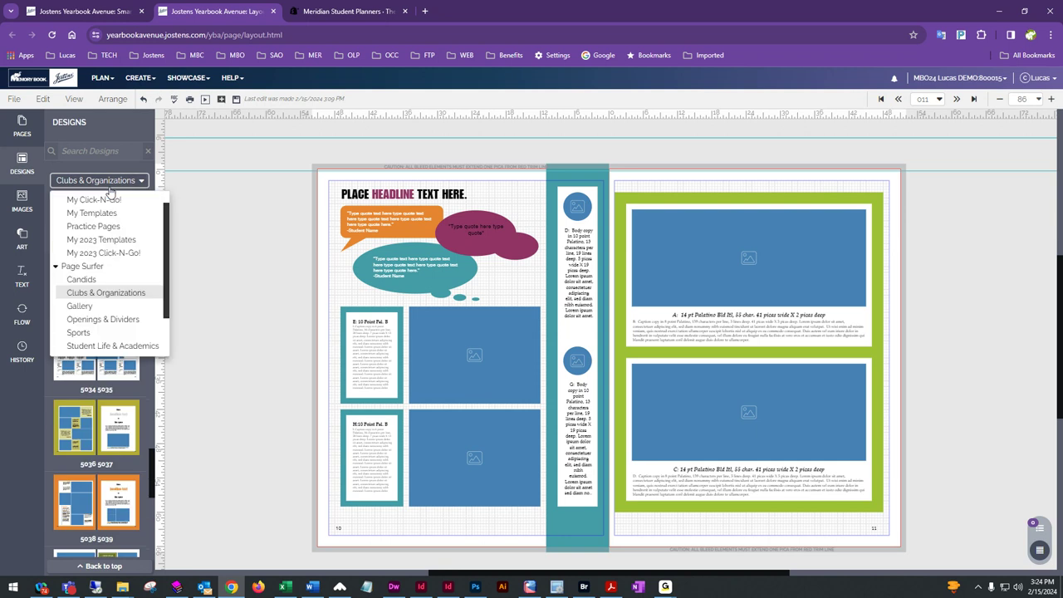
{"action": "left_click", "coordinate": [86, 334]}
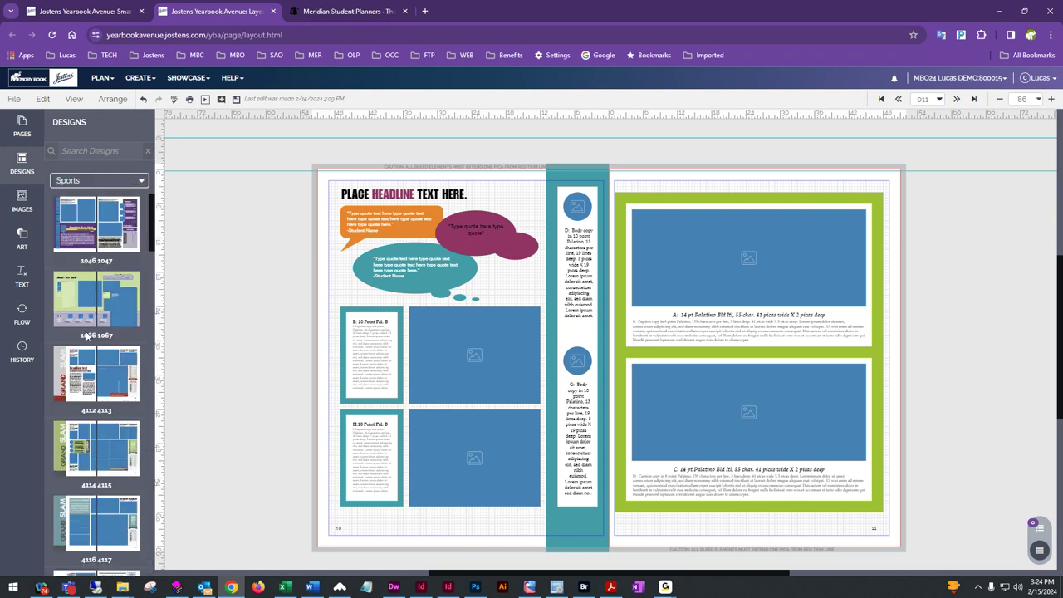
- Apply the Sports designs 4114 and 4115 to pages 10 and 11 without retaining existing content
{"action": "scroll", "coordinate": [115, 372], "scroll_direction": "down", "scroll_amount": 2}
{"action": "left_click_drag", "start_coordinate": [76, 343], "coordinate": [442, 266]}
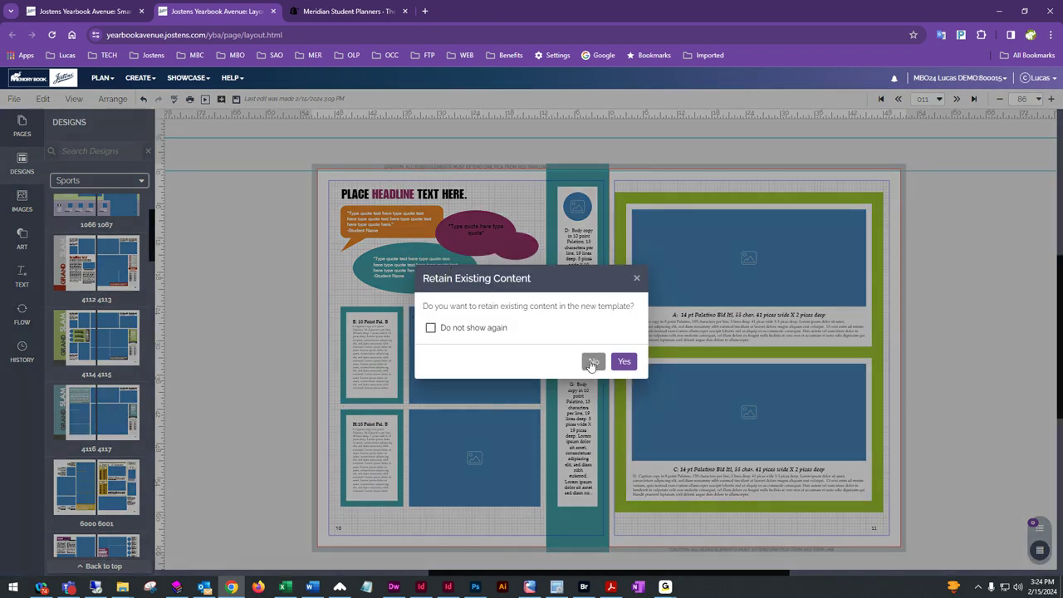
{"action": "left_click", "coordinate": [592, 364]}
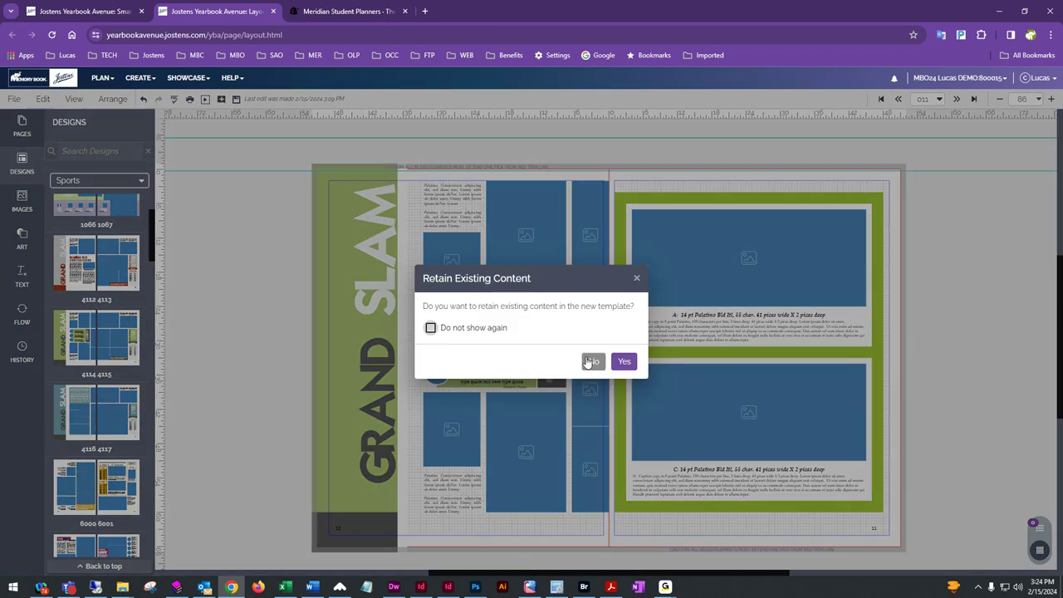
{"action": "left_click", "coordinate": [591, 359]}
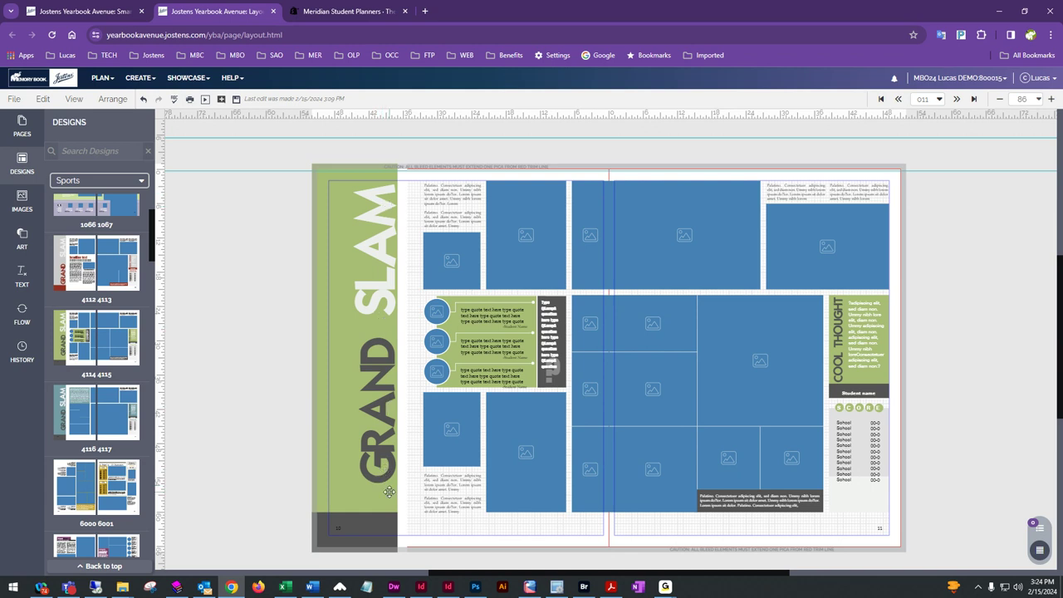
- Replace the spread's layout with Sports designs 6024 and 6025 on pages 10 and 11, discarding existing content
{"action": "scroll", "coordinate": [120, 413], "scroll_direction": "down", "scroll_amount": 2}
{"action": "scroll", "coordinate": [120, 413], "scroll_direction": "down", "scroll_amount": 3}
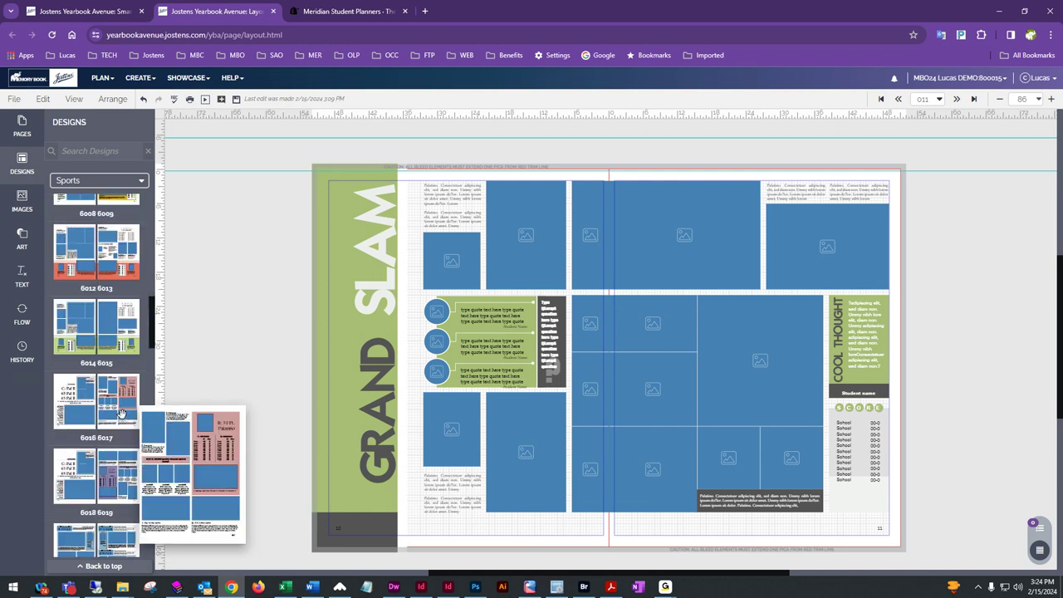
{"action": "scroll", "coordinate": [121, 413], "scroll_direction": "down", "scroll_amount": 3}
{"action": "scroll", "coordinate": [104, 341], "scroll_direction": "down", "scroll_amount": 4}
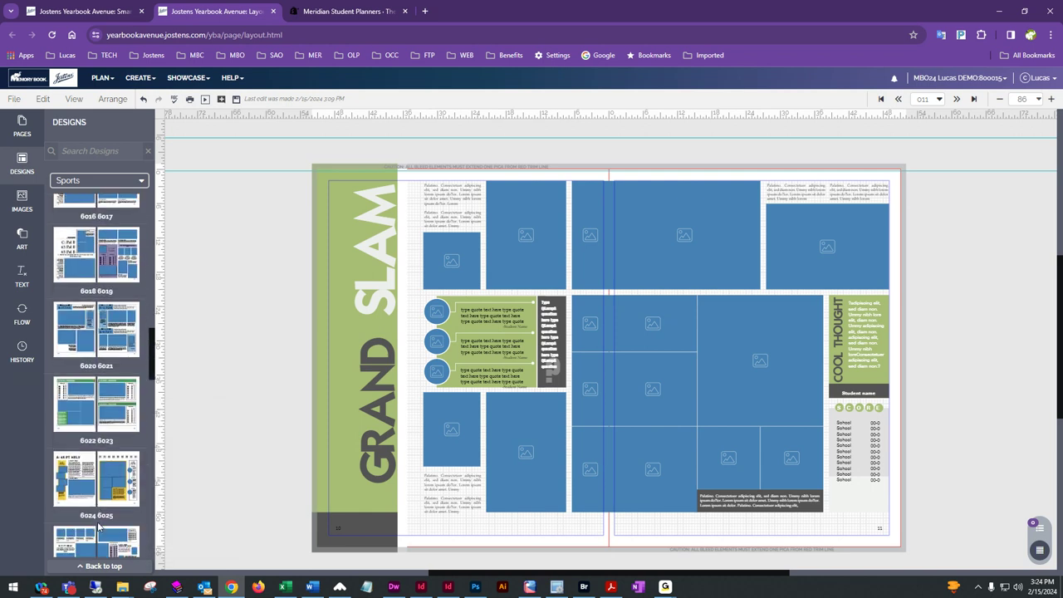
{"action": "left_click_drag", "start_coordinate": [90, 393], "coordinate": [521, 287]}
{"action": "left_click", "coordinate": [594, 362]}
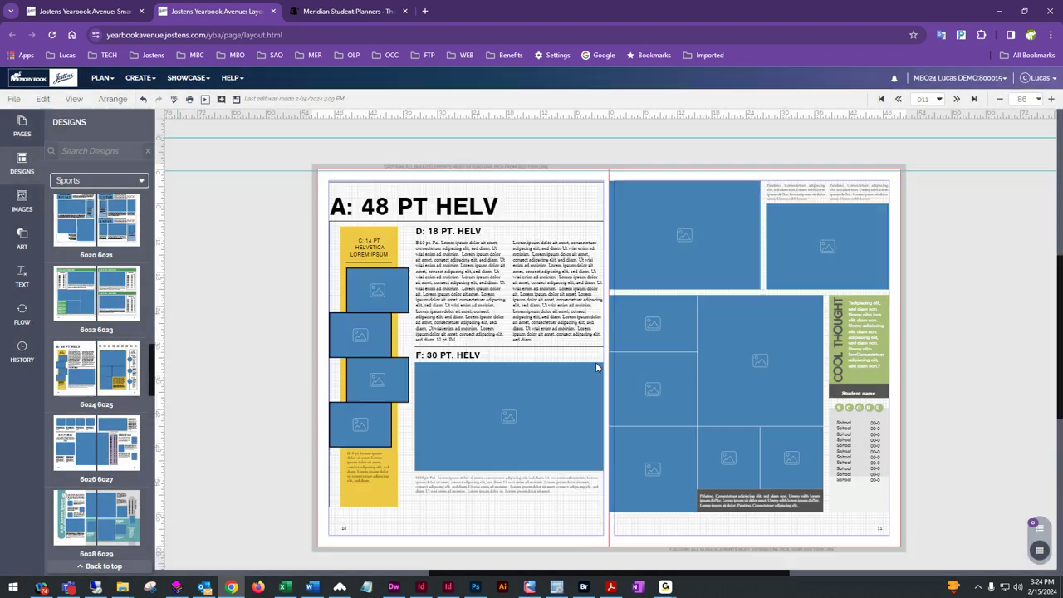
{"action": "left_click_drag", "start_coordinate": [125, 369], "coordinate": [797, 311]}
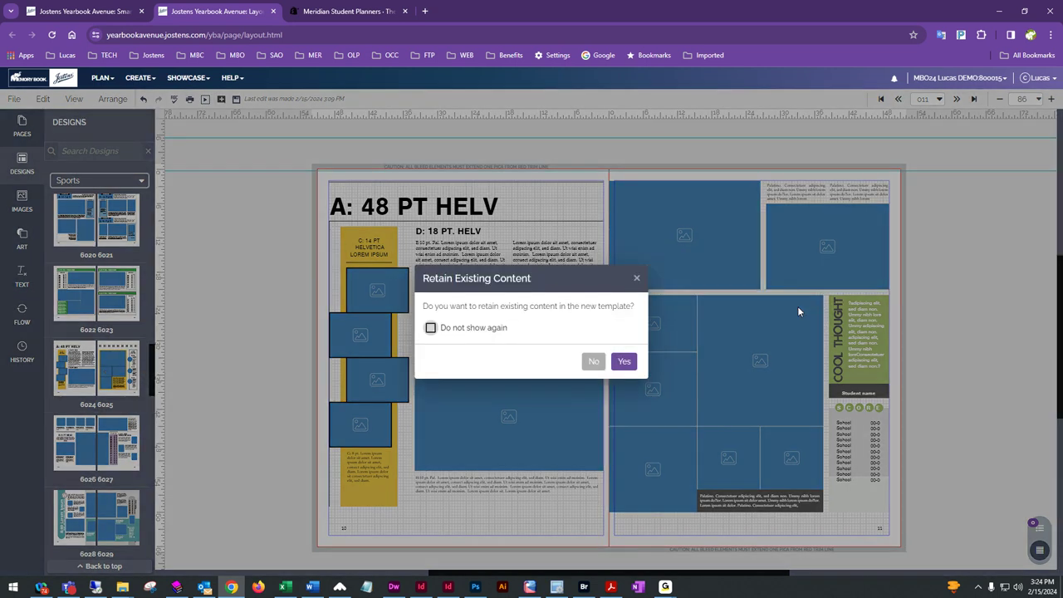
{"action": "left_click", "coordinate": [593, 362]}
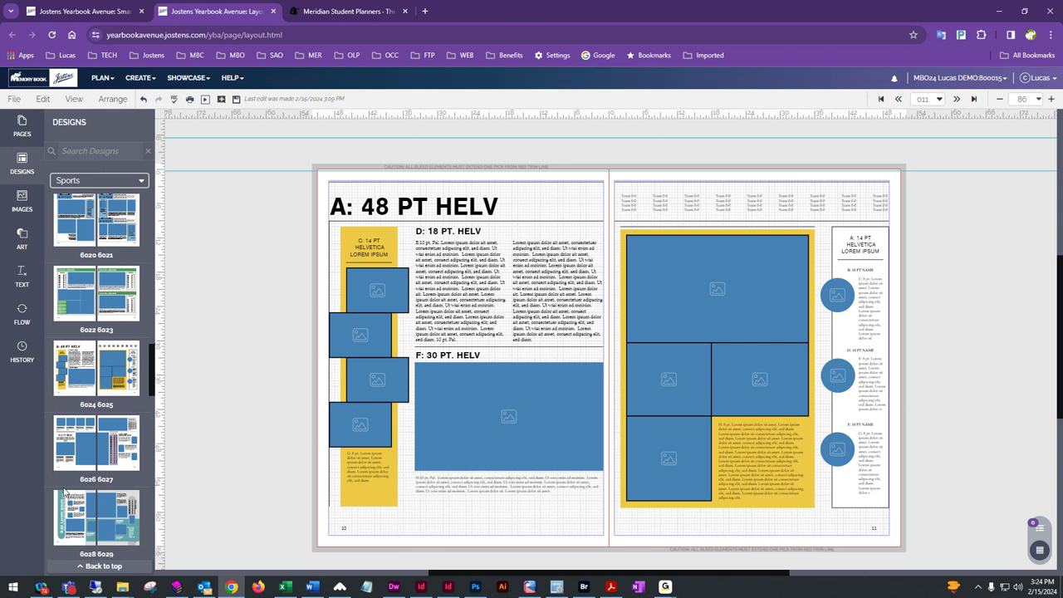
- Look through the remaining Sports page designs up to 6058 and 6059
{"action": "scroll", "coordinate": [83, 489], "scroll_direction": "down", "scroll_amount": 3}
{"action": "scroll", "coordinate": [101, 485], "scroll_direction": "down", "scroll_amount": 4}
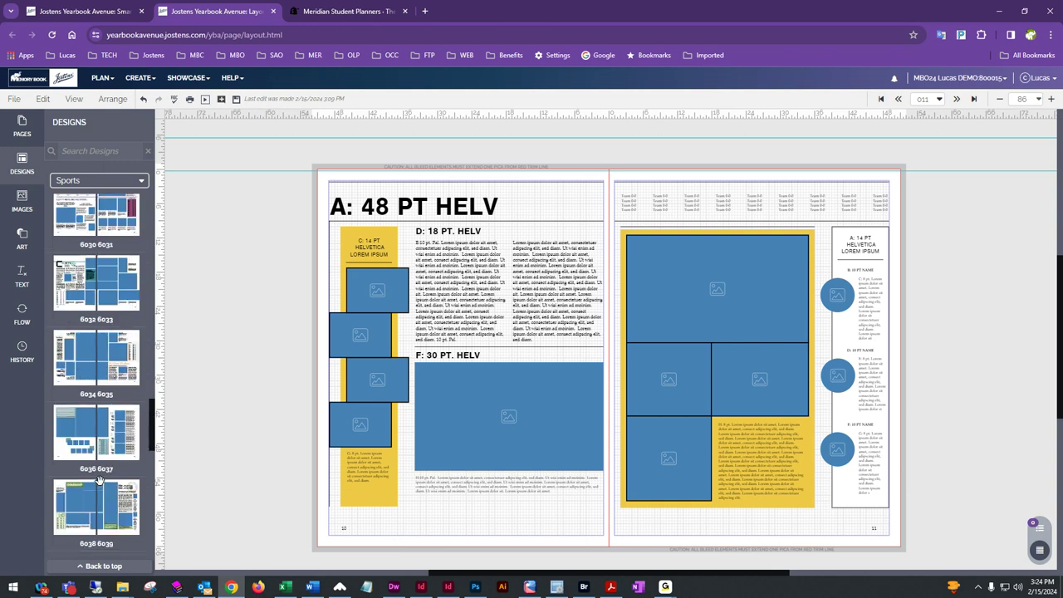
{"action": "mouse_move", "coordinate": [99, 479]}
{"action": "scroll", "coordinate": [100, 482], "scroll_direction": "down", "scroll_amount": 1}
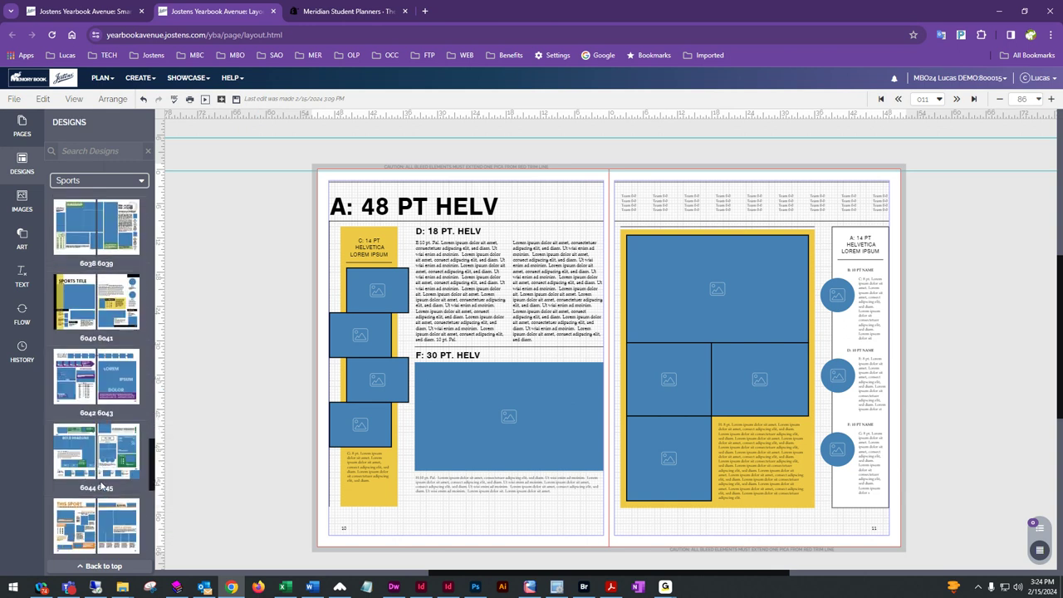
{"action": "scroll", "coordinate": [84, 470], "scroll_direction": "down", "scroll_amount": 1}
{"action": "scroll", "coordinate": [84, 469], "scroll_direction": "down", "scroll_amount": 5}
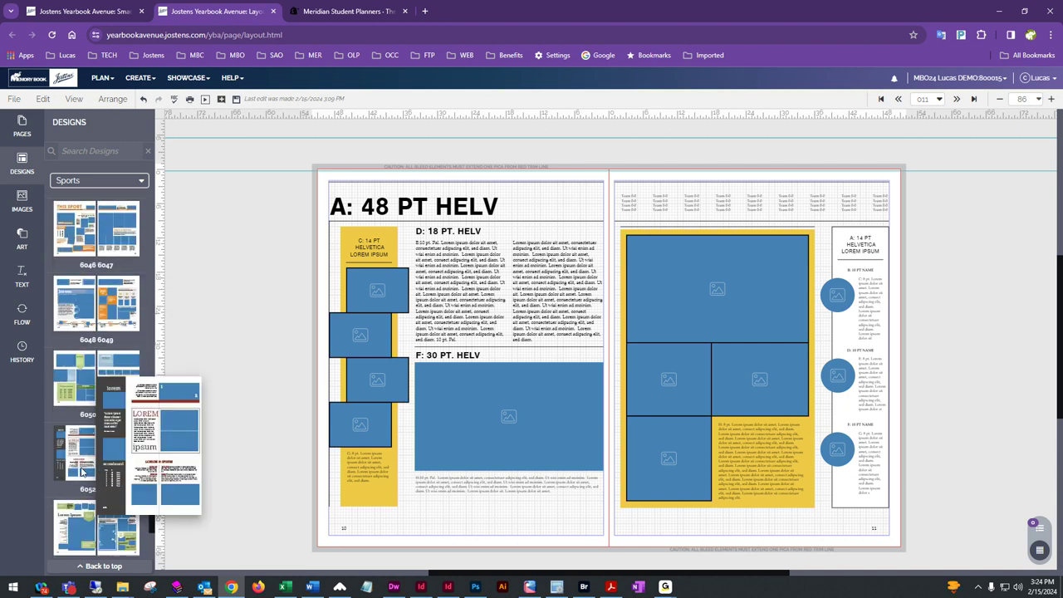
{"action": "scroll", "coordinate": [81, 471], "scroll_direction": "down", "scroll_amount": 2}
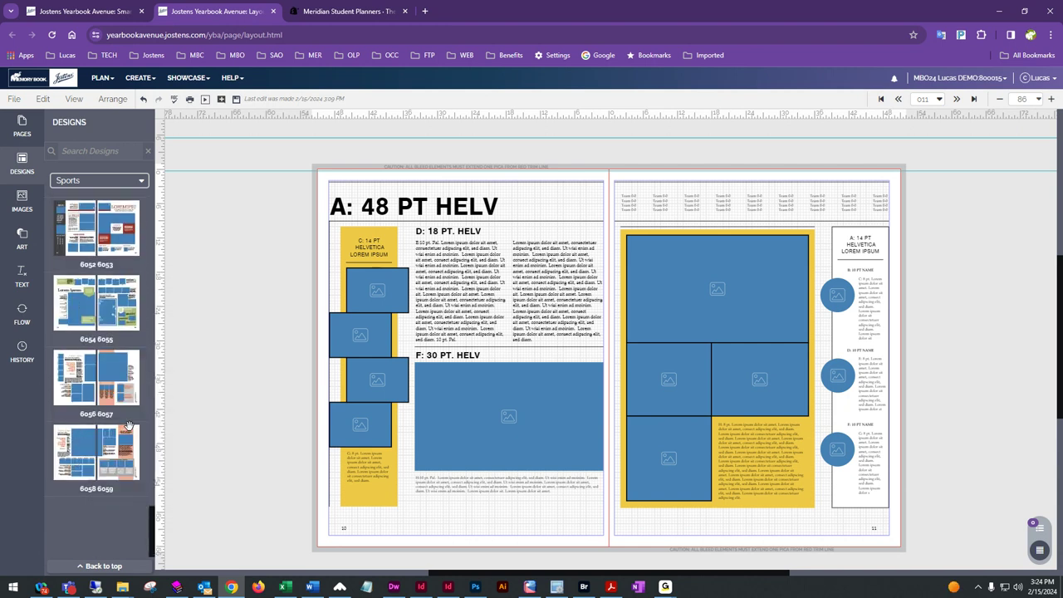
{"action": "scroll", "coordinate": [117, 432], "scroll_direction": "up", "scroll_amount": 2}
{"action": "scroll", "coordinate": [134, 363], "scroll_direction": "up", "scroll_amount": 2}
{"action": "scroll", "coordinate": [134, 363], "scroll_direction": "down", "scroll_amount": 1}
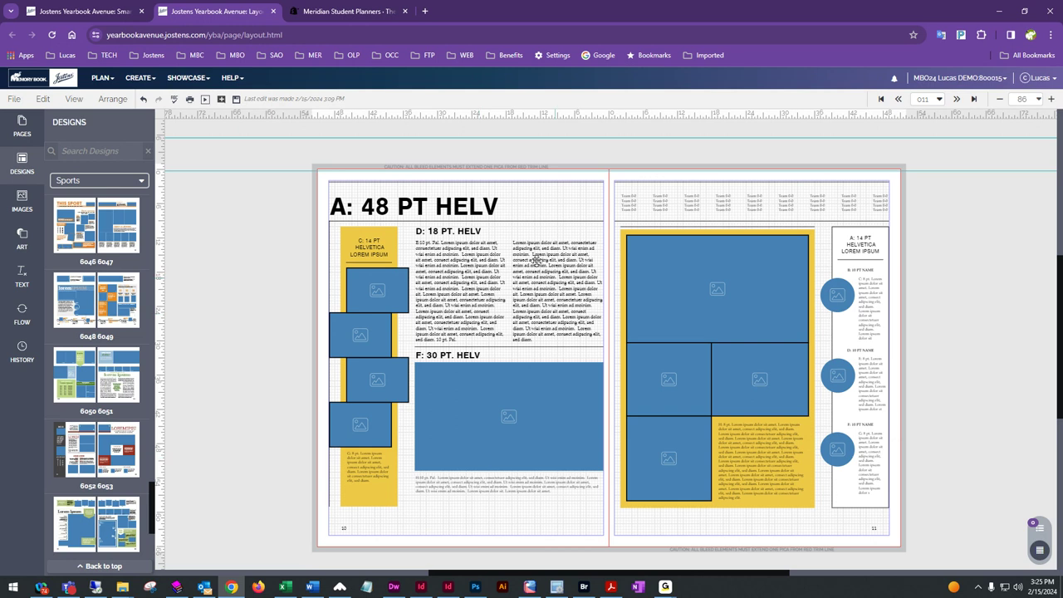
- Move page 10's first body text column below the photo caption at the page bottom and reshape it into a wide, short block
{"action": "left_click", "coordinate": [485, 274]}
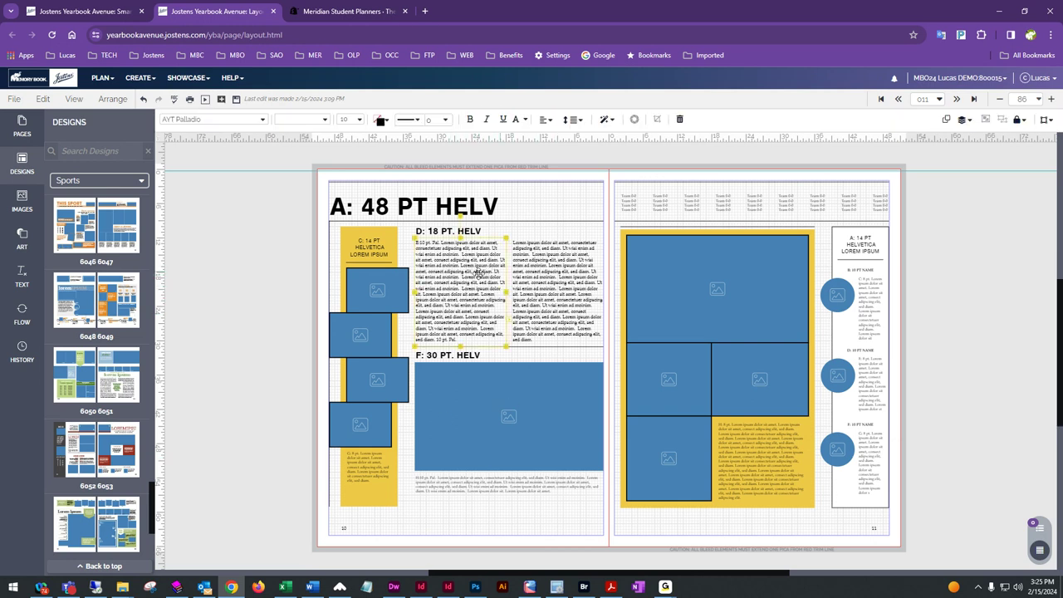
{"action": "left_click_drag", "start_coordinate": [462, 274], "coordinate": [611, 521]}
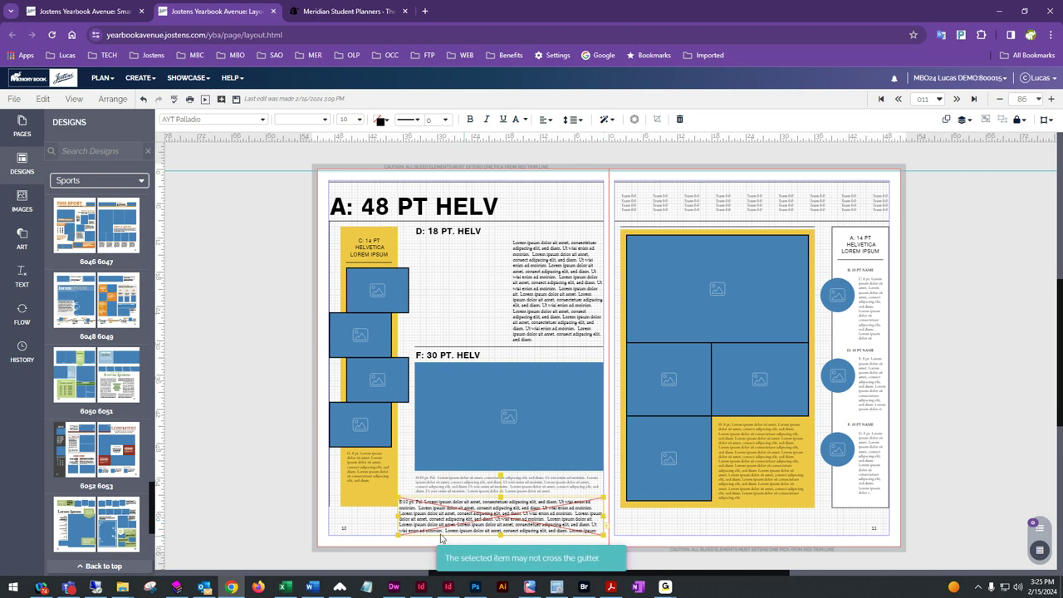
{"action": "left_click_drag", "start_coordinate": [395, 516], "coordinate": [404, 516]}
{"action": "left_click", "coordinate": [416, 550]}
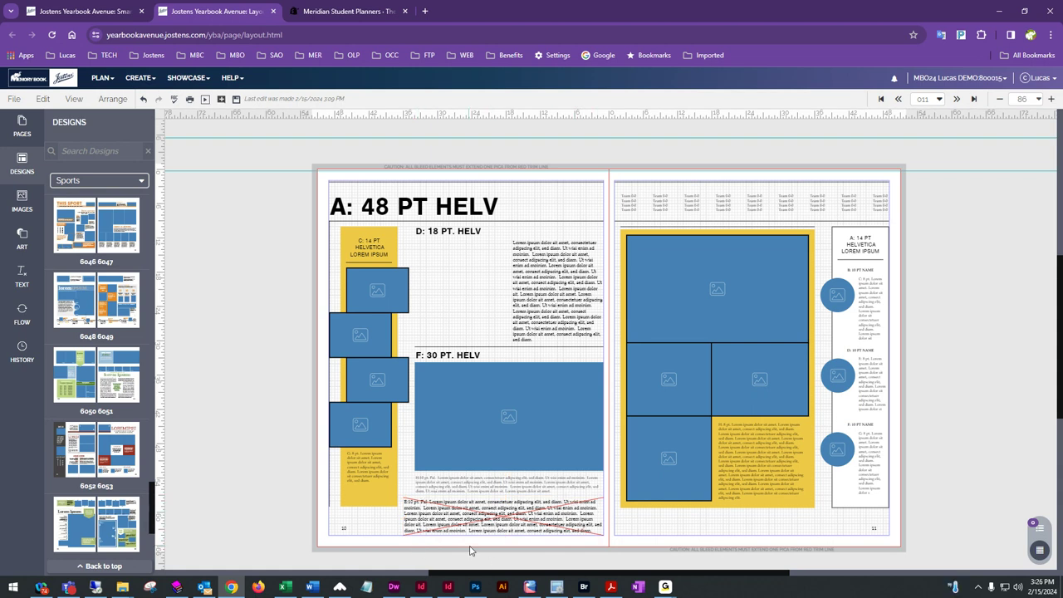
- Stretch the text block at the bottom of page 10 upward over the photo caption and return it to its shorter height
{"action": "scroll", "coordinate": [457, 531], "scroll_direction": "down", "scroll_amount": 1}
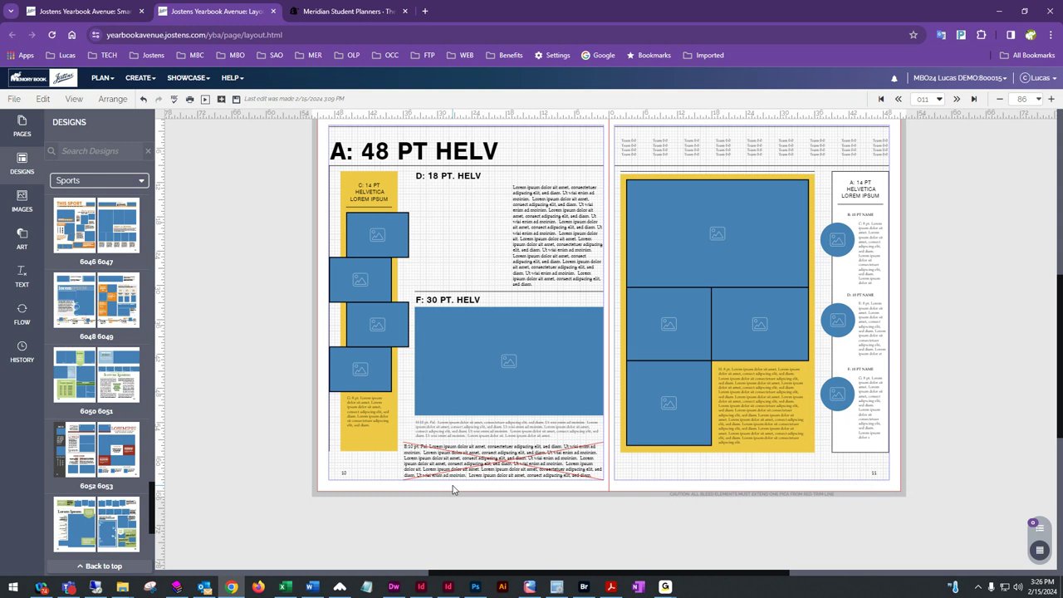
{"action": "left_click", "coordinate": [493, 472]}
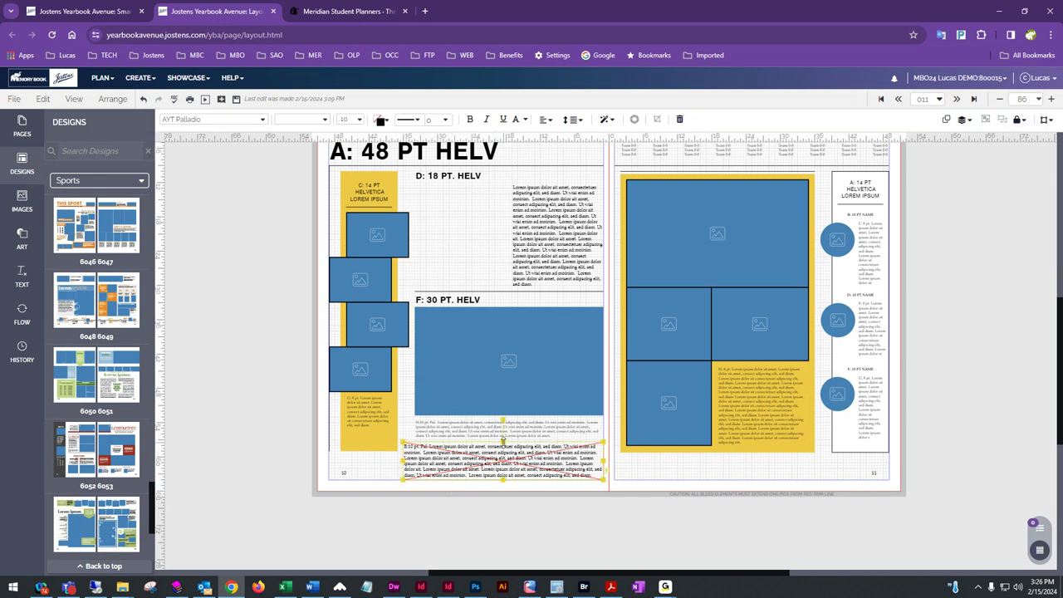
{"action": "left_click_drag", "start_coordinate": [503, 441], "coordinate": [503, 424]}
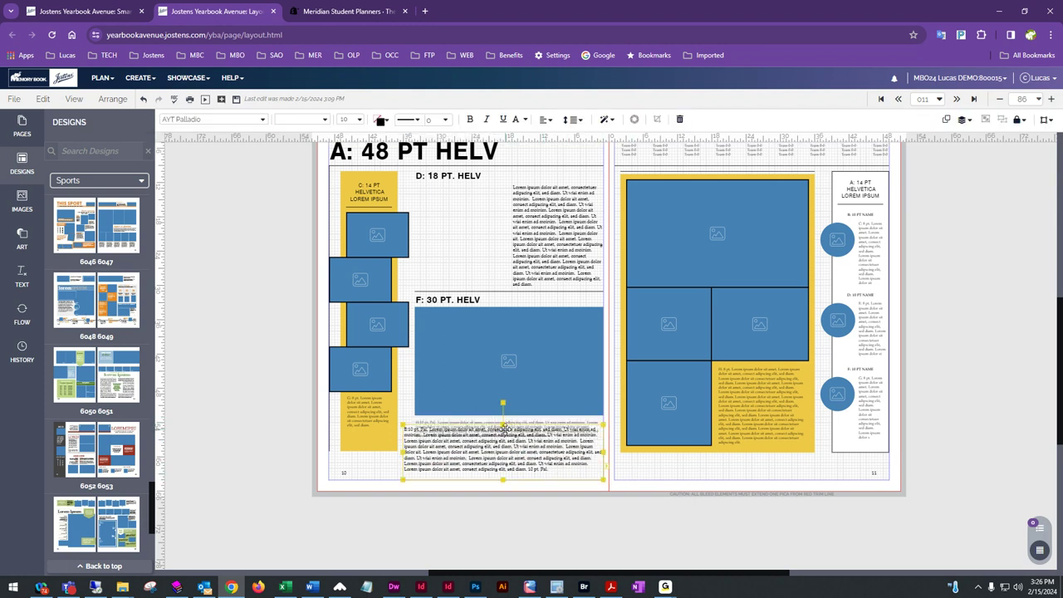
{"action": "left_click_drag", "start_coordinate": [503, 423], "coordinate": [503, 441]}
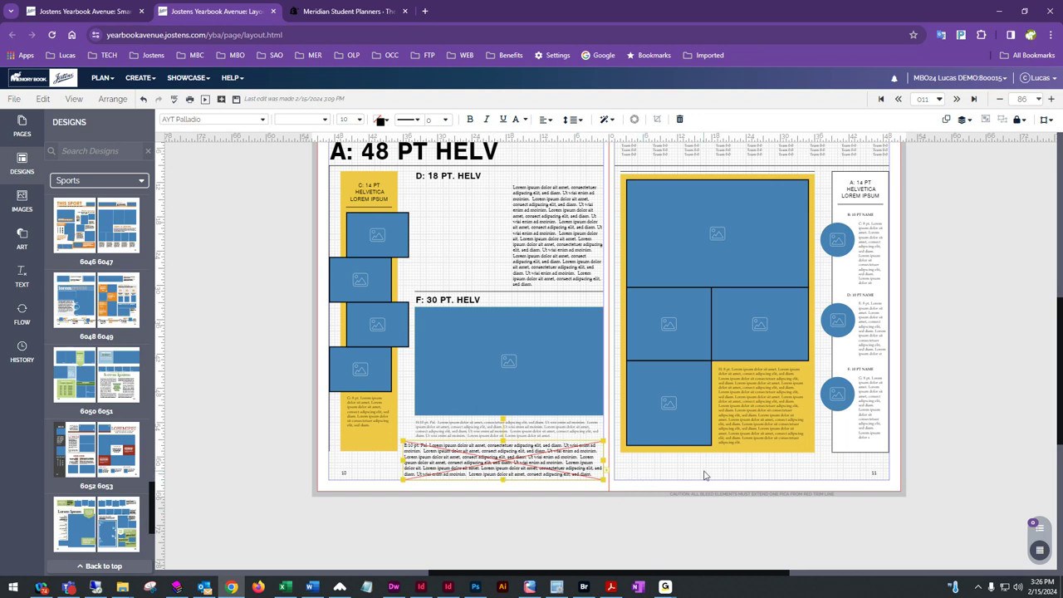
{"action": "left_click", "coordinate": [641, 474]}
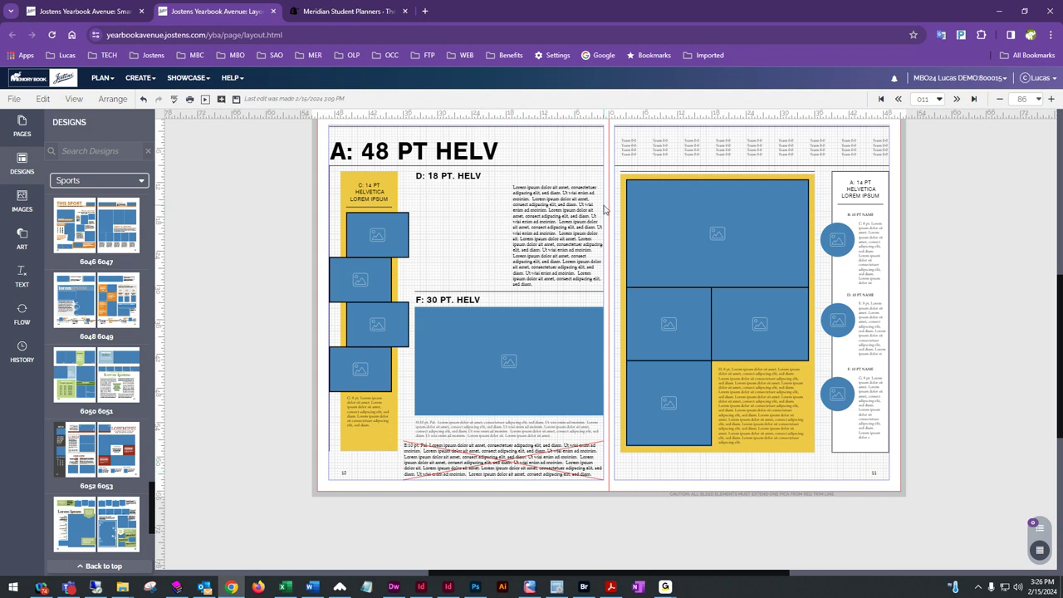
- Delete the remaining body text column on page 10 and change the page headline to "My Candid Page"
{"action": "left_click", "coordinate": [564, 220]}
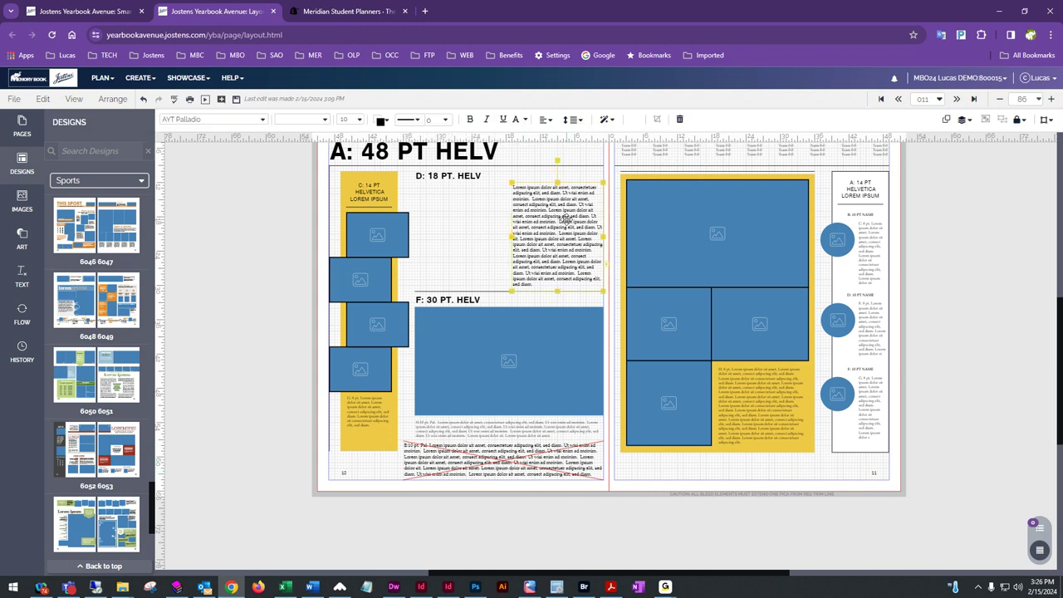
{"action": "key", "text": "Delete"}
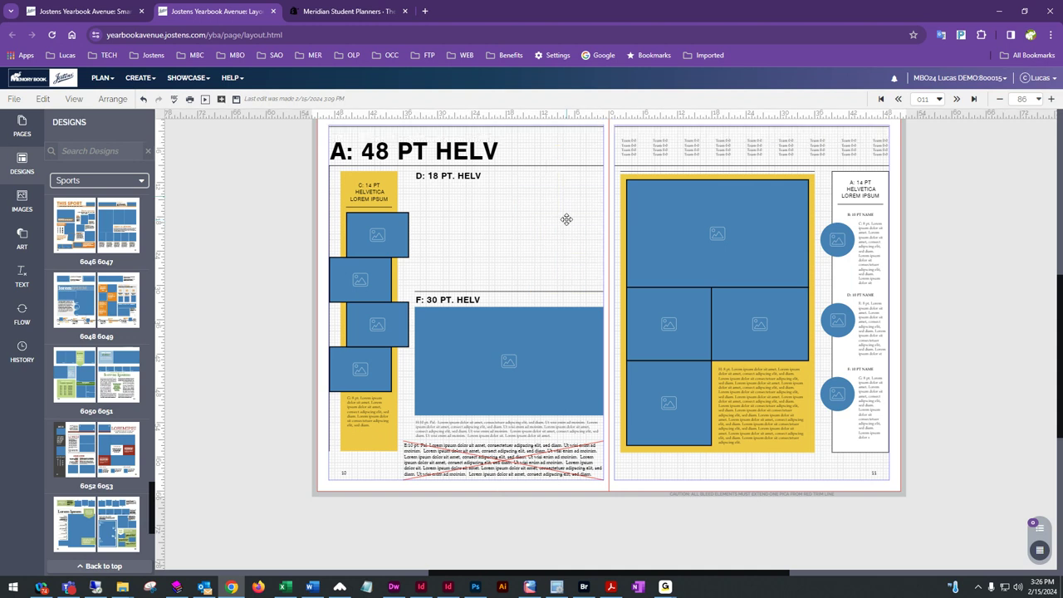
{"action": "left_click", "coordinate": [486, 152]}
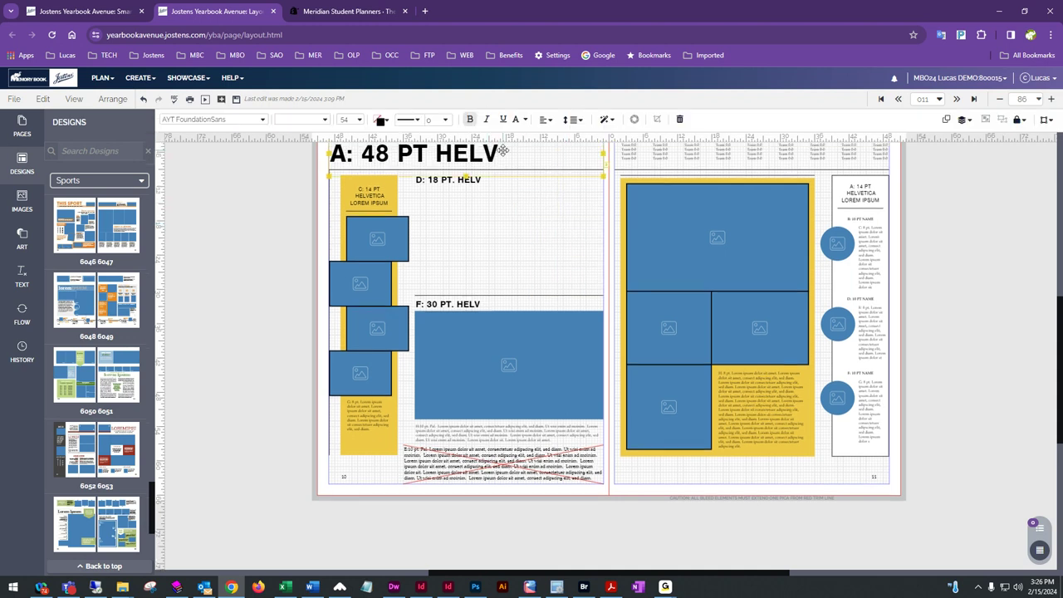
{"action": "left_click_drag", "start_coordinate": [515, 161], "coordinate": [316, 145]}
{"action": "type", "text": "My Can"}
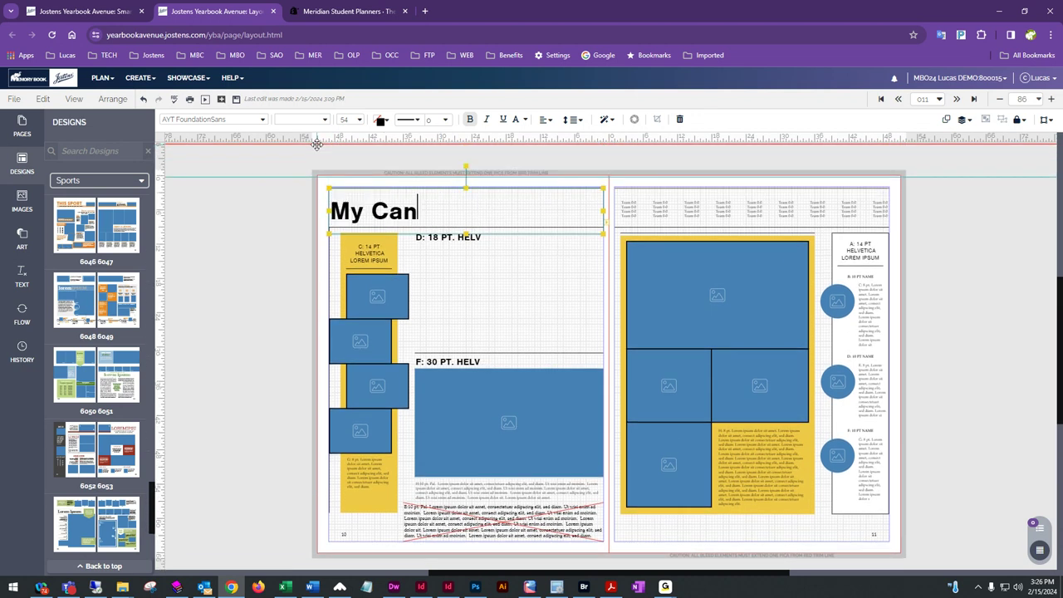
{"action": "type", "text": "did Page"}
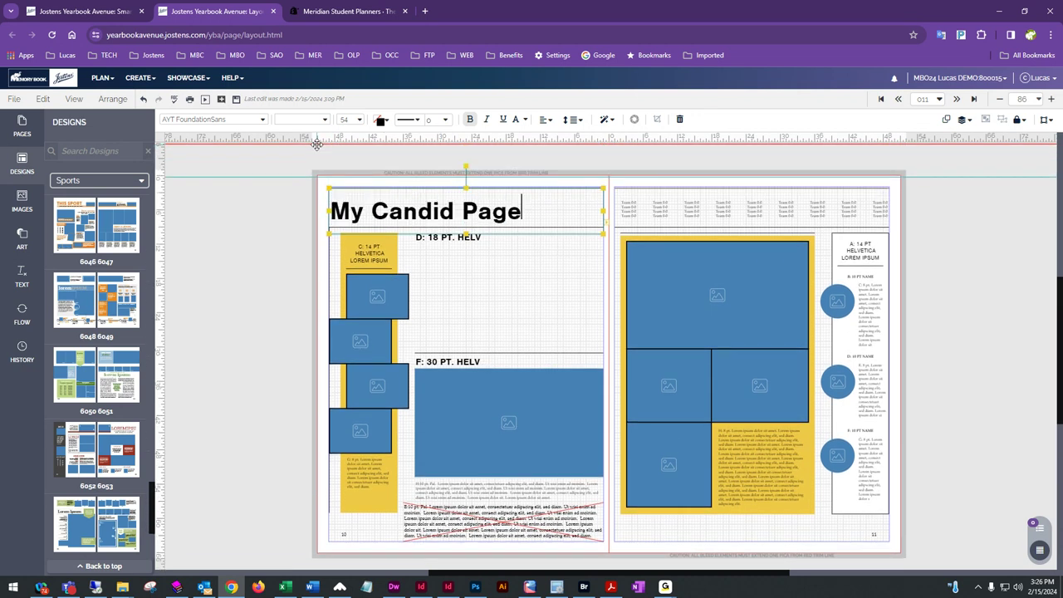
{"action": "left_click", "coordinate": [517, 275]}
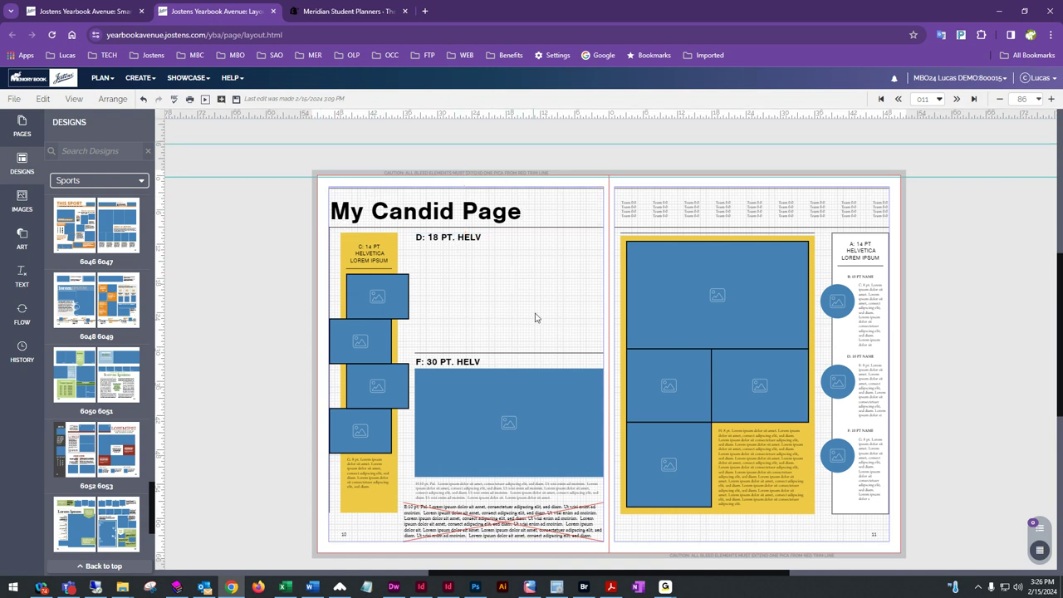
- Duplicate the large photo box on page 10 and place the copy in the empty area under the "D: 18 PT. HELV" heading
{"action": "left_click", "coordinate": [507, 412]}
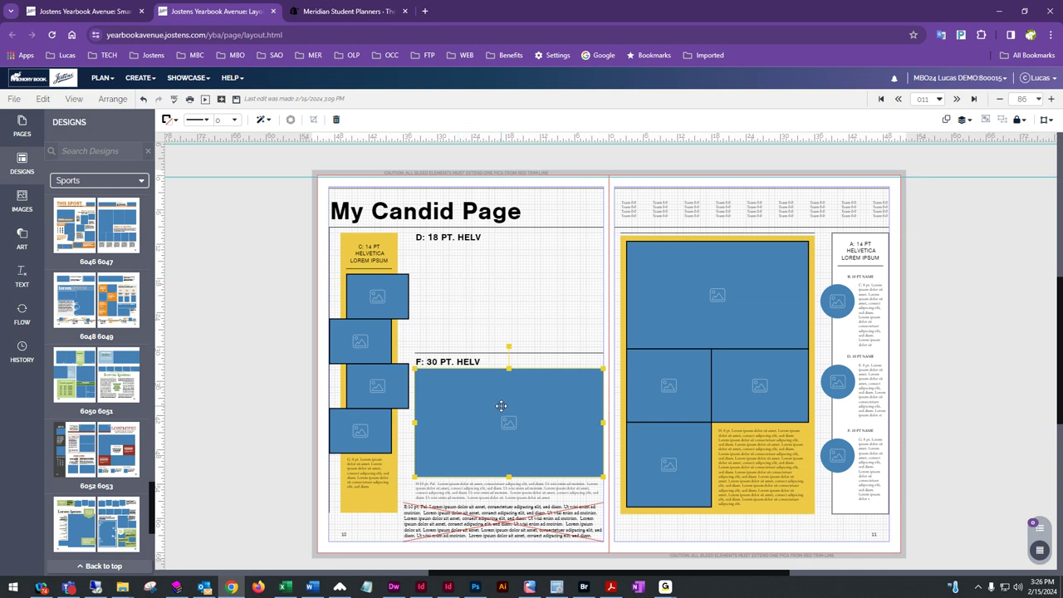
{"action": "left_click", "coordinate": [43, 99]}
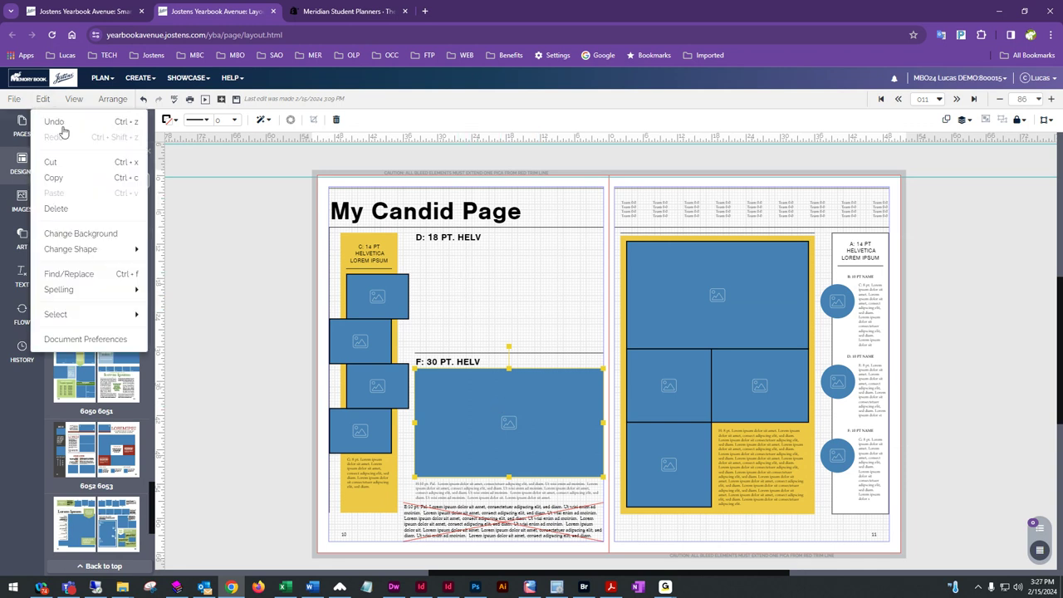
{"action": "left_click", "coordinate": [55, 177]}
{"action": "left_click", "coordinate": [42, 99]}
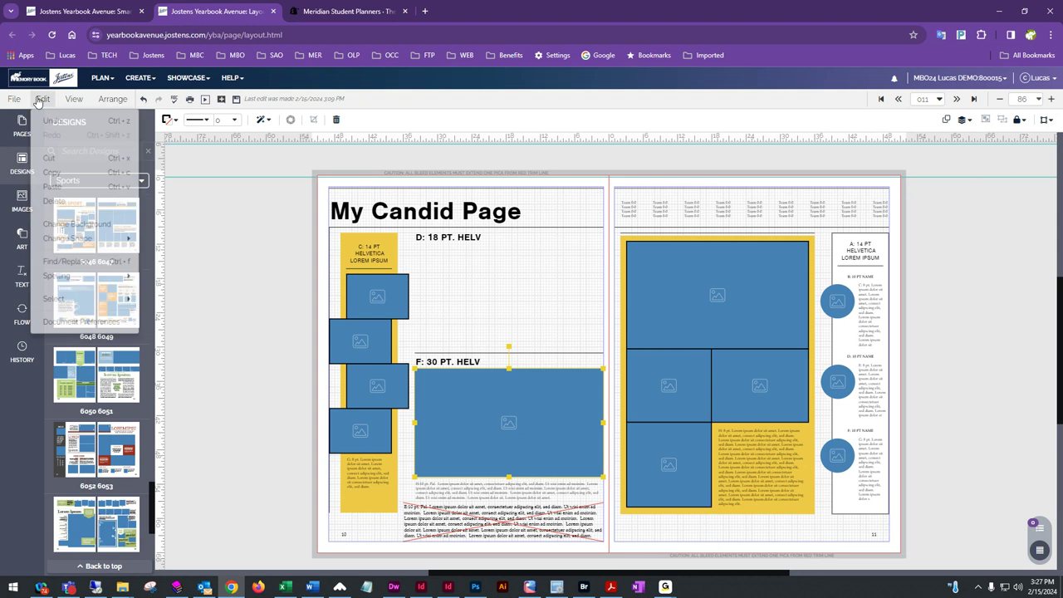
{"action": "left_click", "coordinate": [76, 194]}
{"action": "left_click_drag", "start_coordinate": [508, 335], "coordinate": [515, 296]}
- Nudge the "D: 18 PT. HELV" heading slightly up and the photo box beneath it slightly down to separate them
{"action": "left_click", "coordinate": [528, 235]}
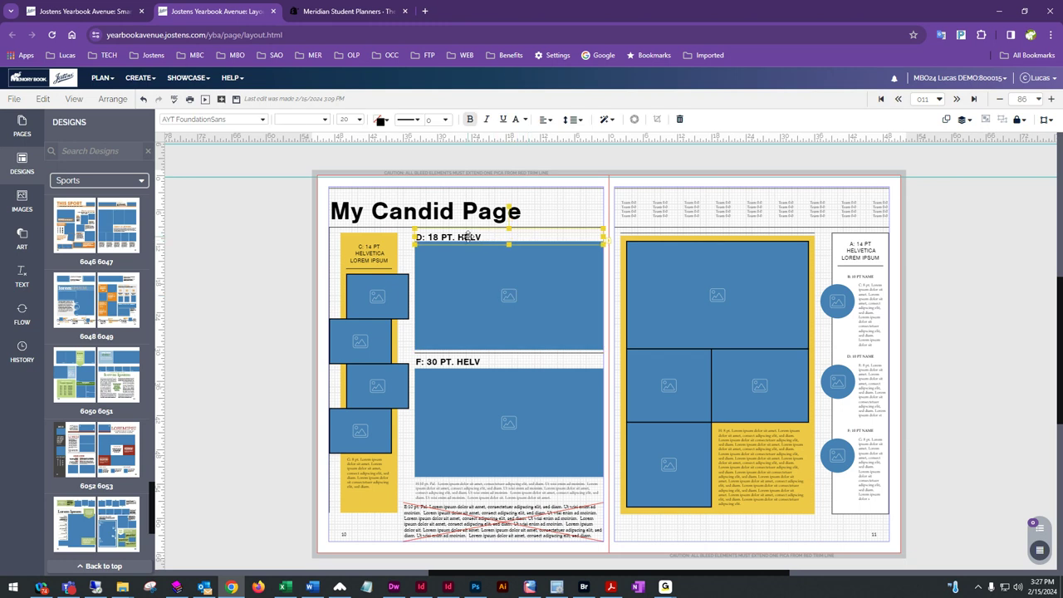
{"action": "key", "text": "Up"}
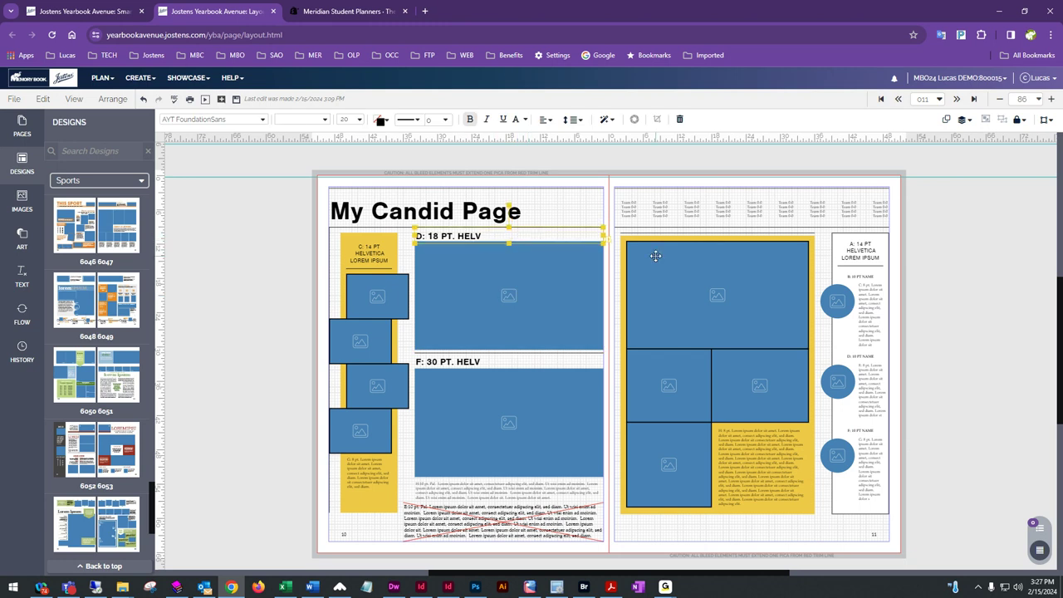
{"action": "left_click", "coordinate": [537, 353]}
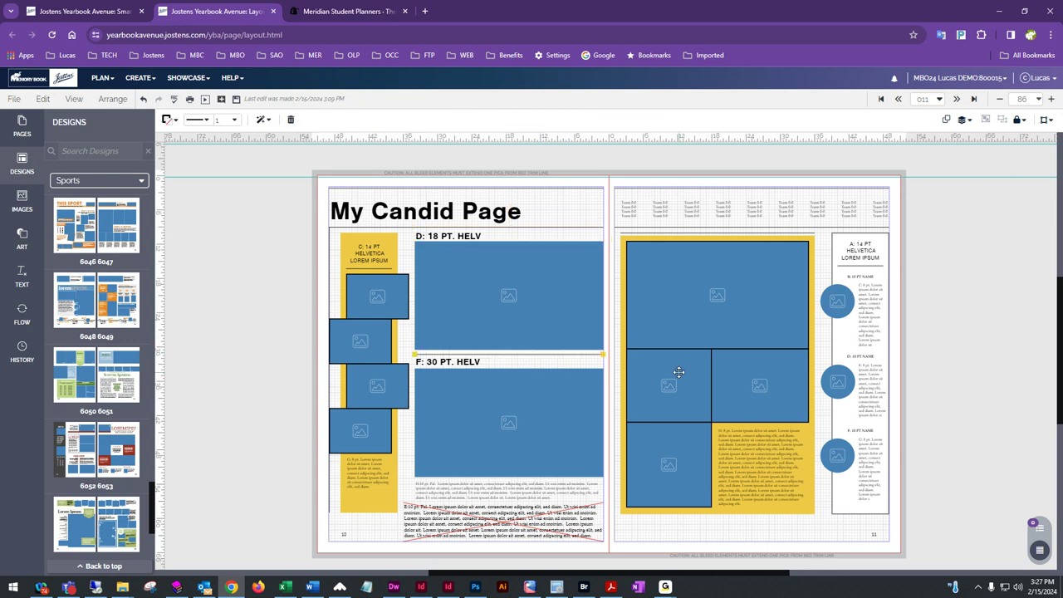
{"action": "left_click", "coordinate": [559, 306]}
{"action": "key", "text": "Down"}
{"action": "key", "text": "Down"}
{"action": "key", "text": "Down"}
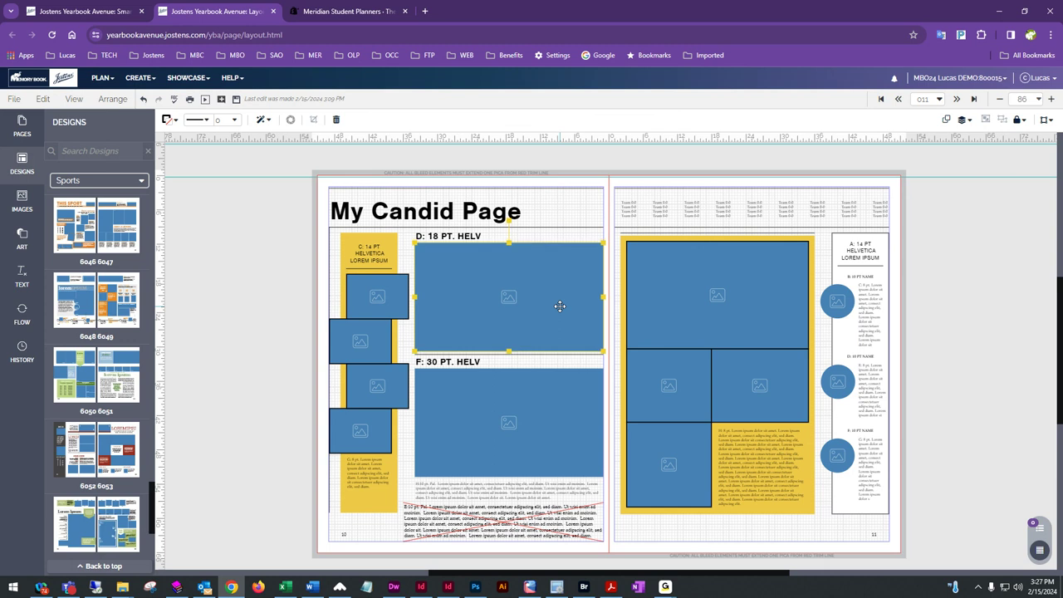
- Delete all design elements from page 11
{"action": "left_click", "coordinate": [298, 333]}
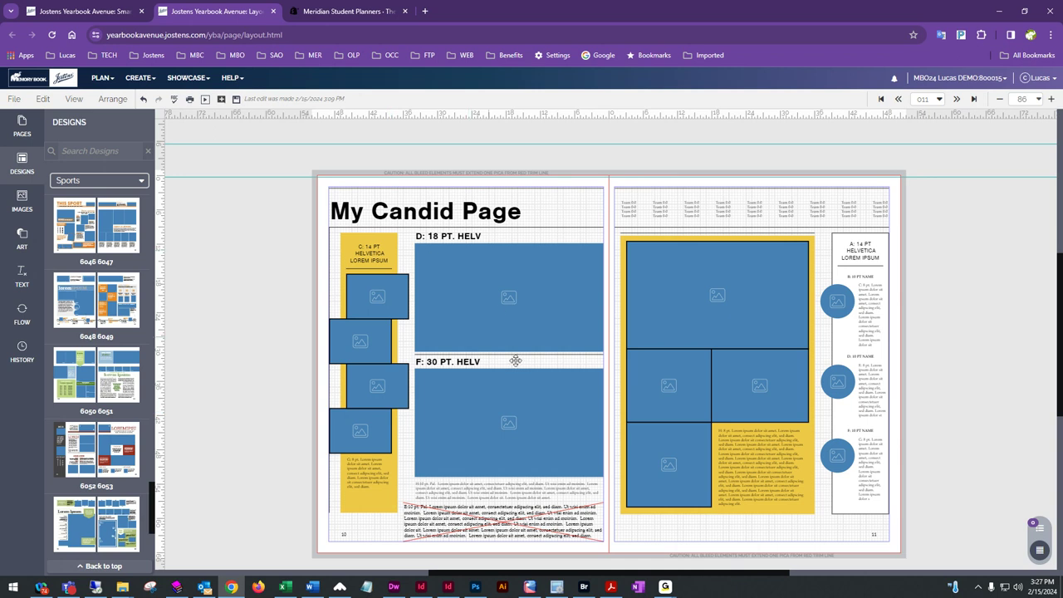
{"action": "left_click_drag", "start_coordinate": [609, 185], "coordinate": [903, 525]}
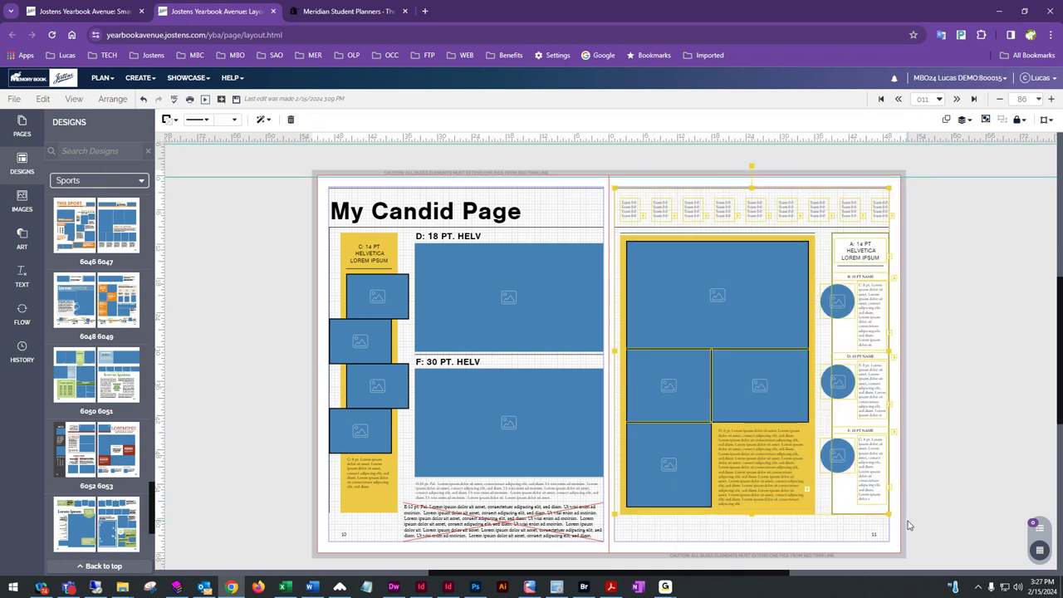
{"action": "key", "text": "Delete"}
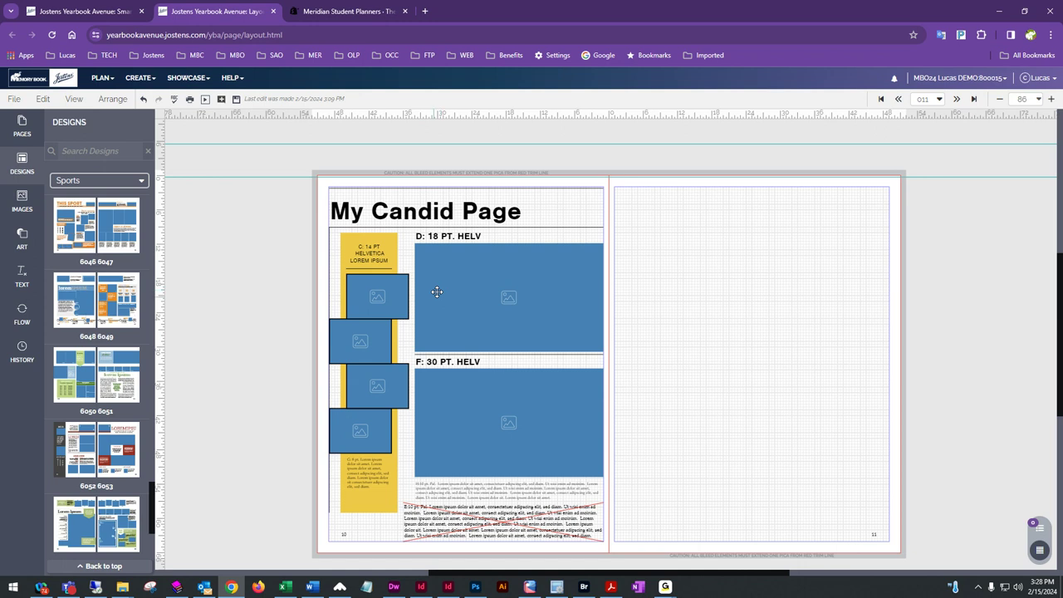
- Save only the left page as a template named "candid page 2-15-24"
{"action": "left_click", "coordinate": [15, 98]}
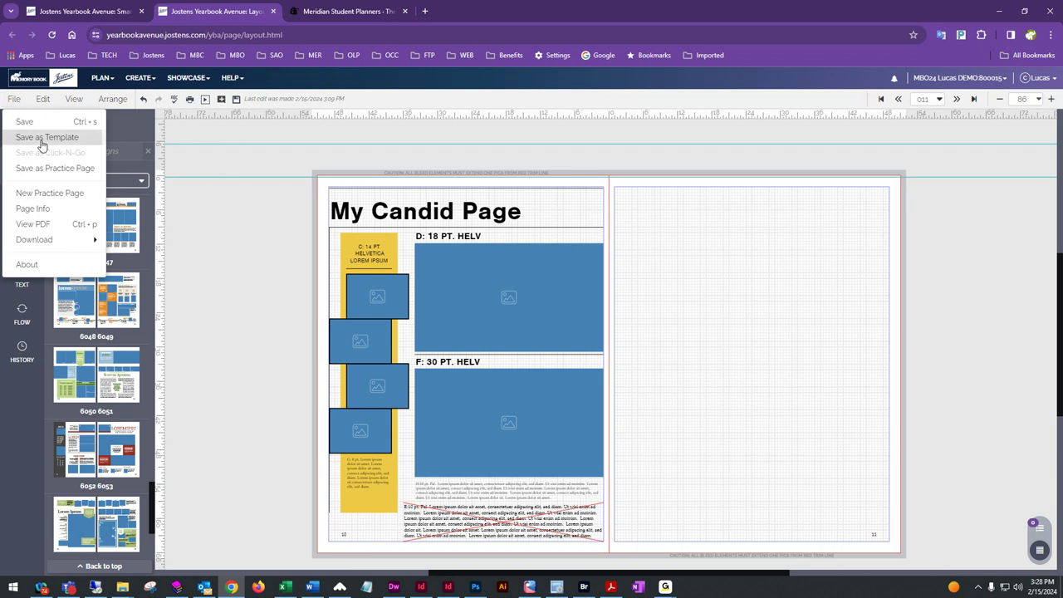
{"action": "left_click", "coordinate": [41, 140]}
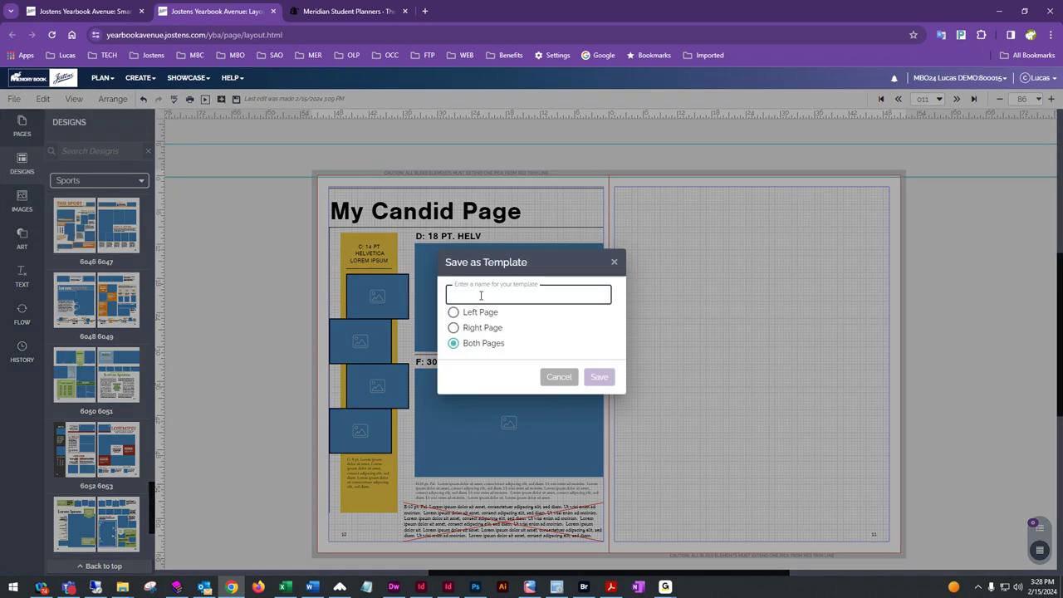
{"action": "type", "text": "C"}
{"action": "key", "text": "BackSpace"}
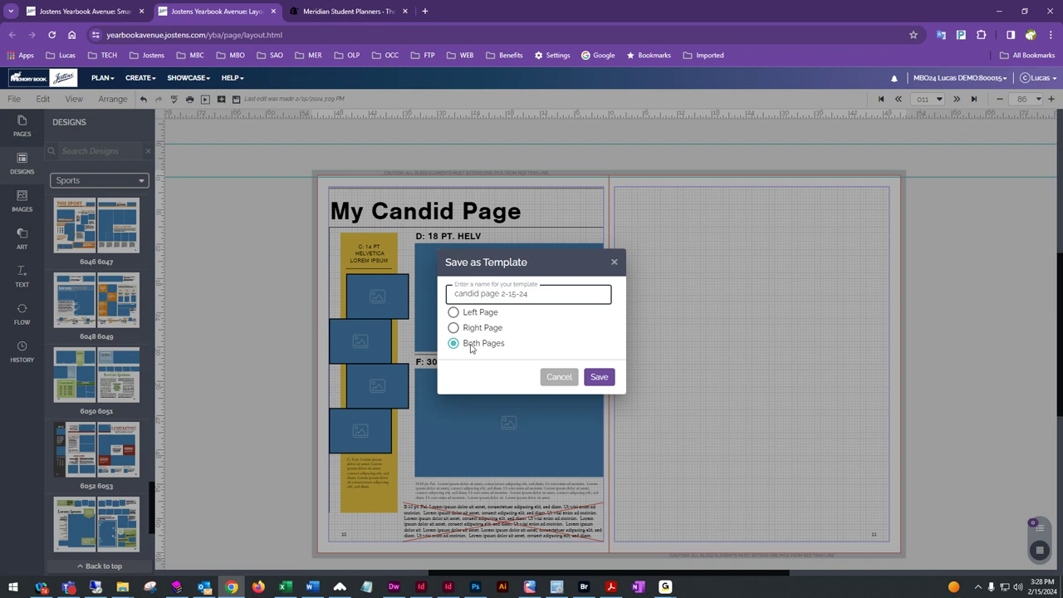
{"action": "left_click", "coordinate": [454, 313]}
{"action": "left_click", "coordinate": [597, 378]}
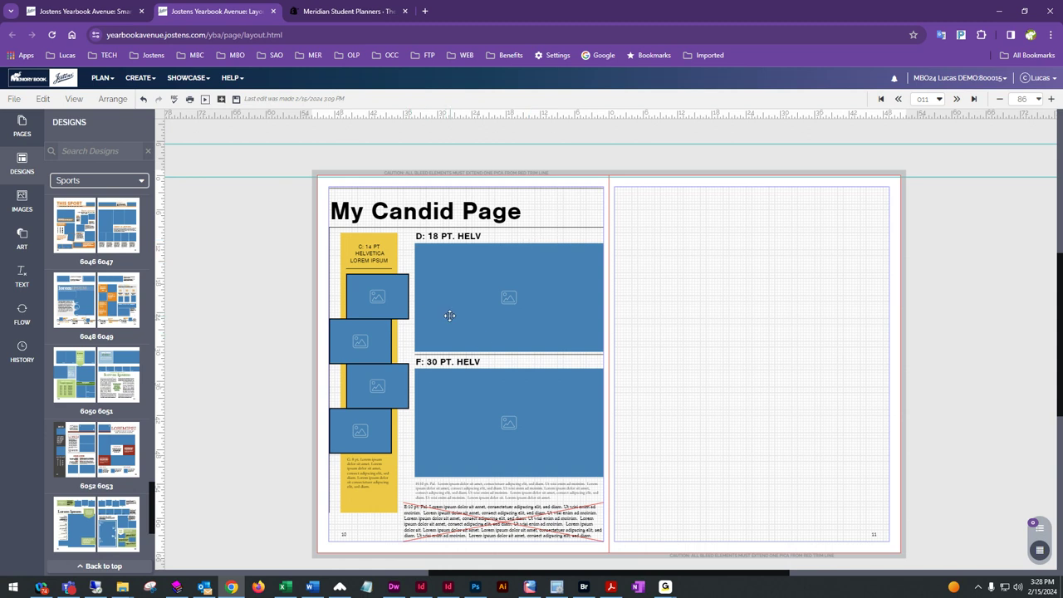
- Apply the custom template "candid page 2-15-24" from My Templates to page 11 without retaining existing content
{"action": "left_click", "coordinate": [24, 166]}
{"action": "left_click", "coordinate": [25, 166]}
{"action": "left_click", "coordinate": [115, 182]}
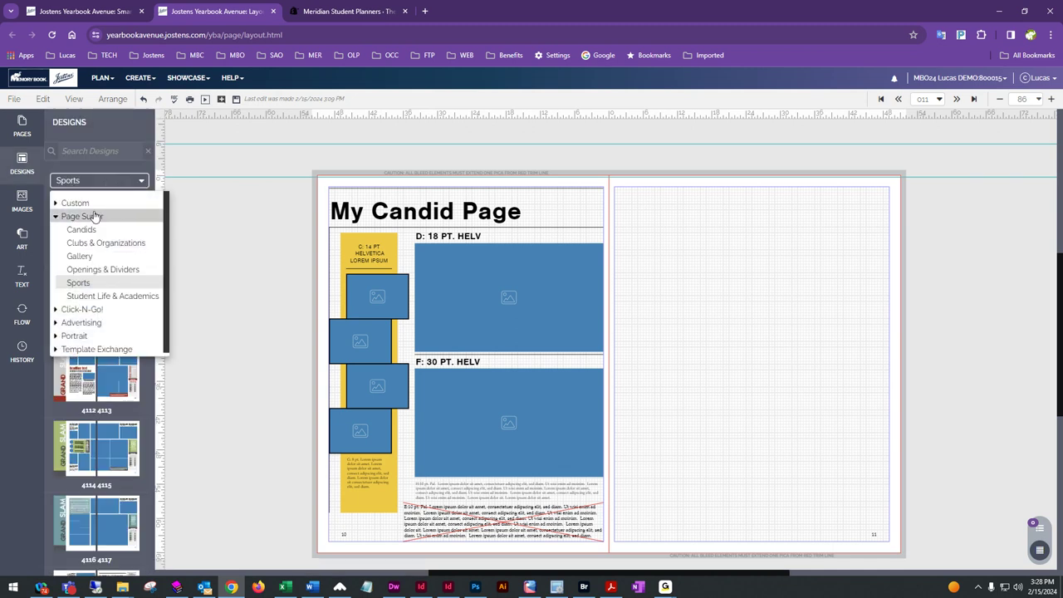
{"action": "left_click", "coordinate": [56, 203]}
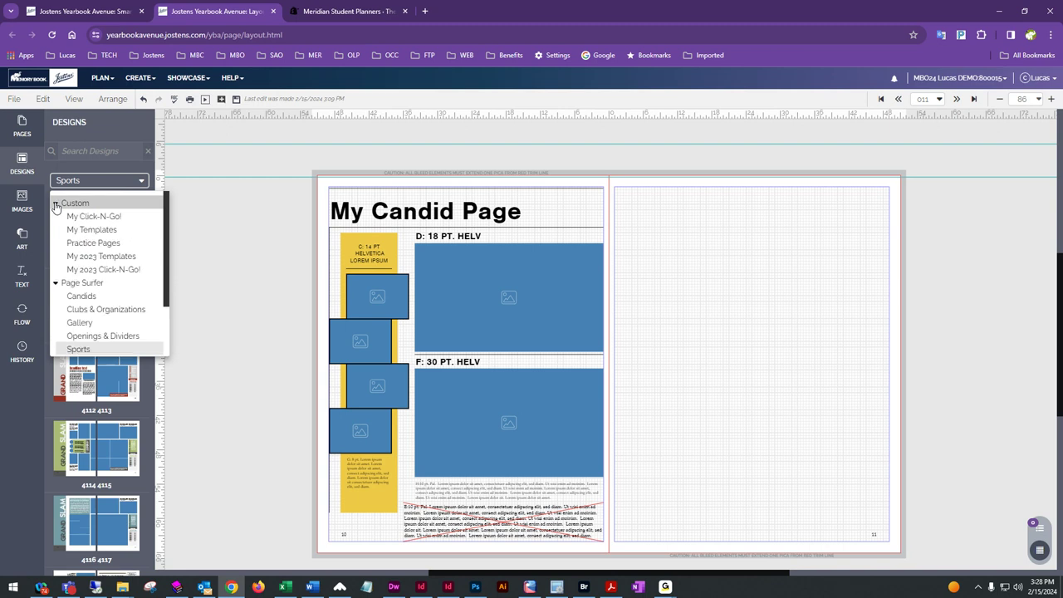
{"action": "left_click", "coordinate": [93, 230]}
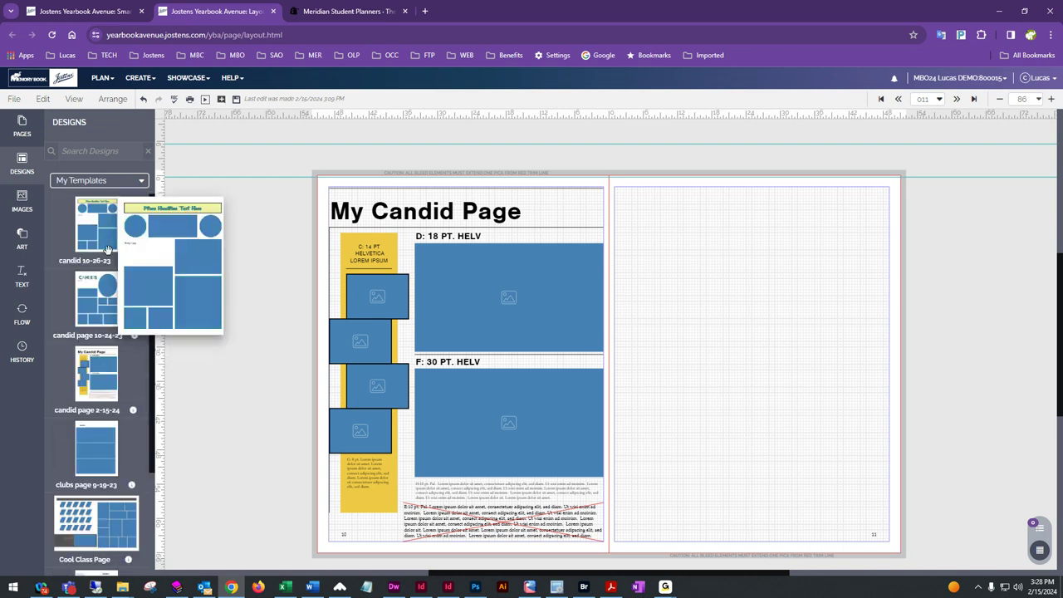
{"action": "scroll", "coordinate": [94, 240], "scroll_direction": "down", "scroll_amount": 2}
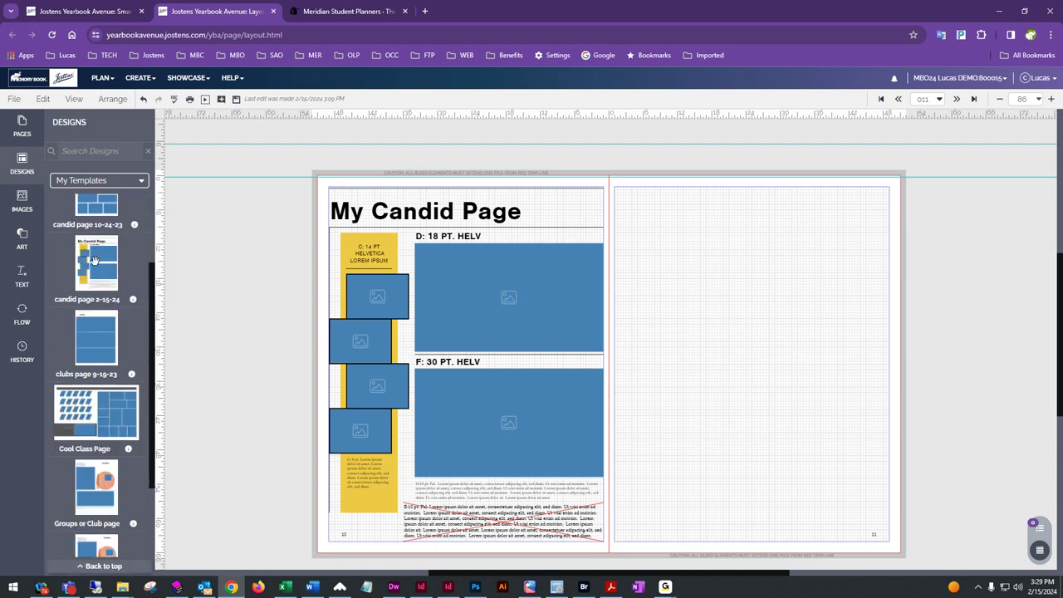
{"action": "mouse_move", "coordinate": [99, 266]}
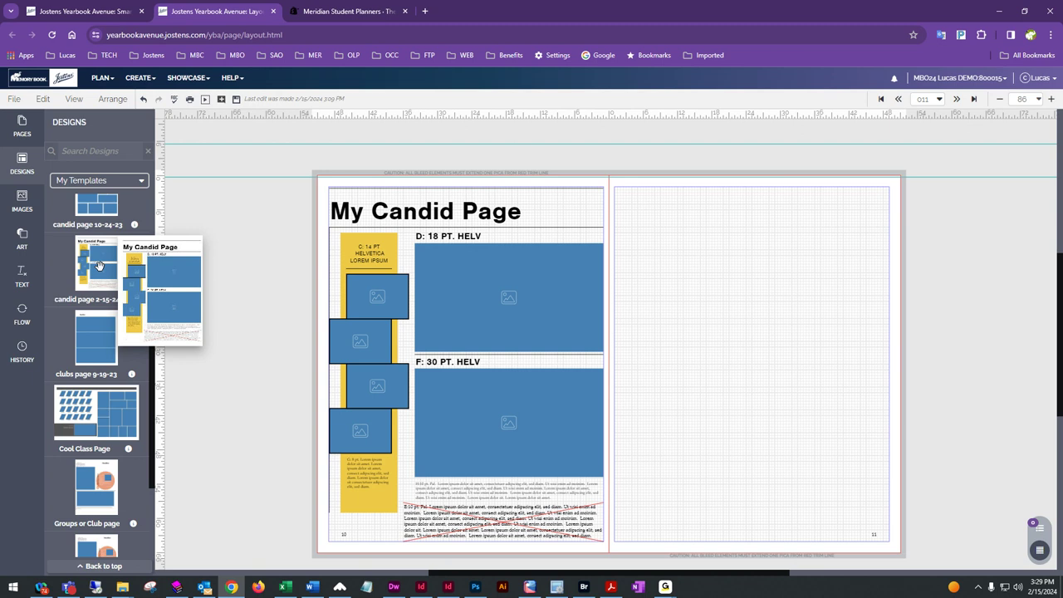
{"action": "left_click_drag", "start_coordinate": [98, 267], "coordinate": [762, 290]}
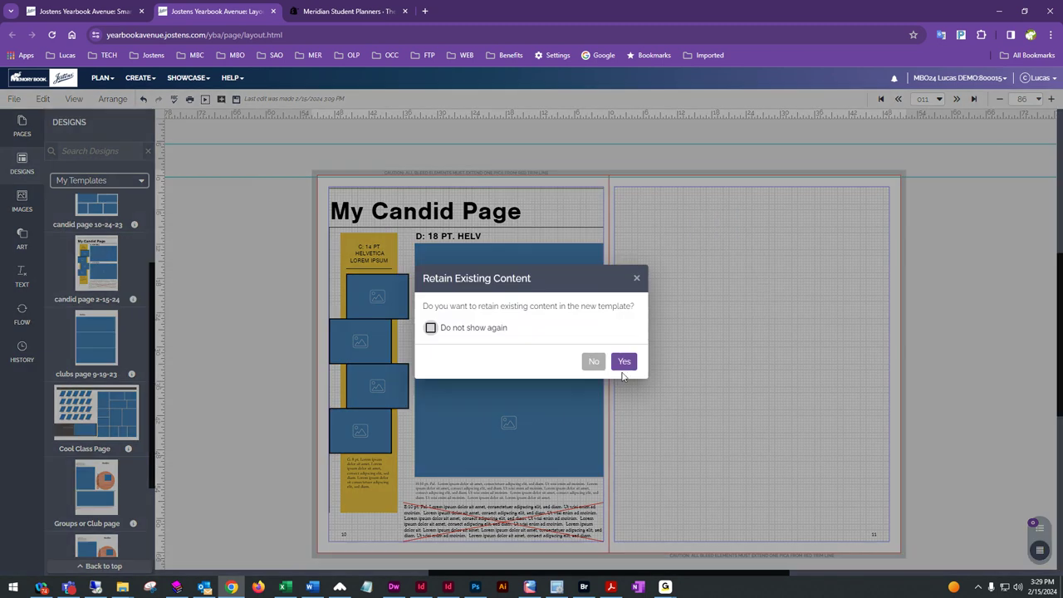
{"action": "left_click", "coordinate": [591, 362]}
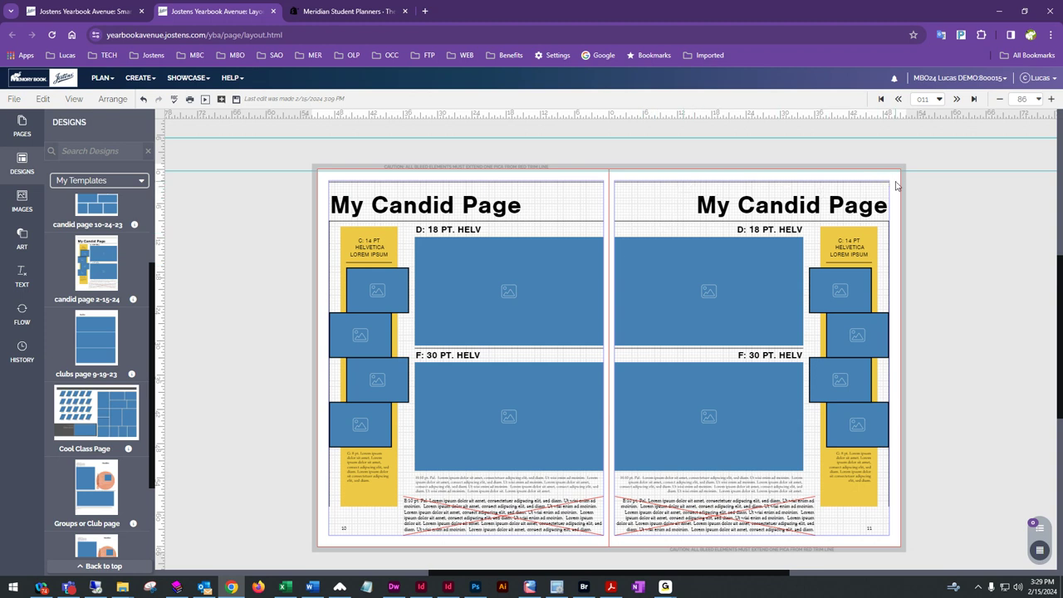
- Select every element of the applied template on page 11 and delete them all
{"action": "left_click_drag", "start_coordinate": [895, 179], "coordinate": [930, 307]}
{"action": "left_click_drag", "start_coordinate": [895, 177], "coordinate": [649, 514]}
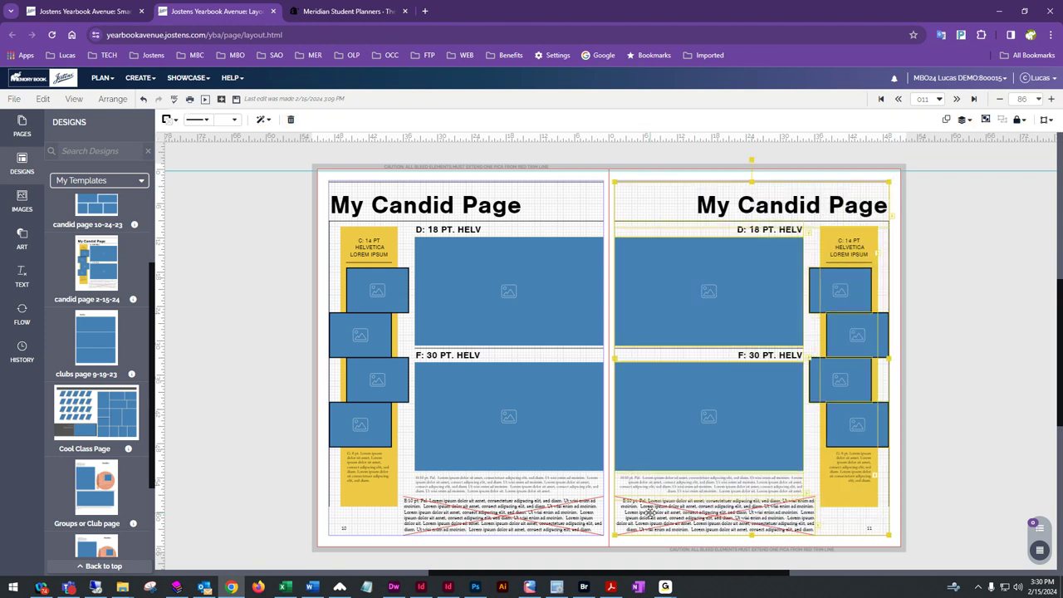
{"action": "key", "text": "Delete"}
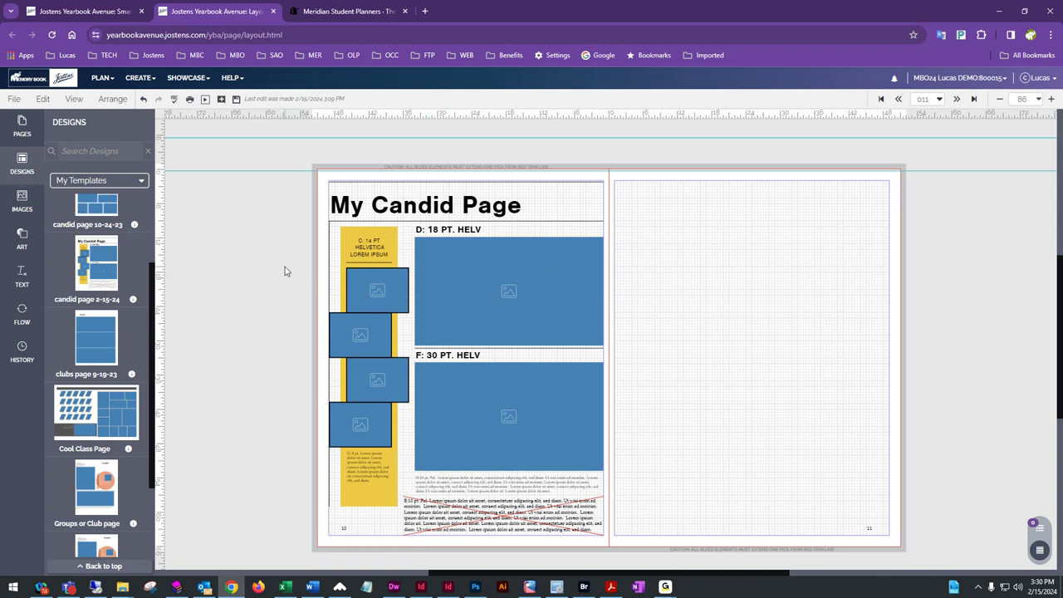
- Open the "activity candids" image folder and browse through its photos
{"action": "left_click", "coordinate": [21, 197]}
{"action": "left_click", "coordinate": [104, 184]}
{"action": "scroll", "coordinate": [98, 229], "scroll_direction": "up", "scroll_amount": 1}
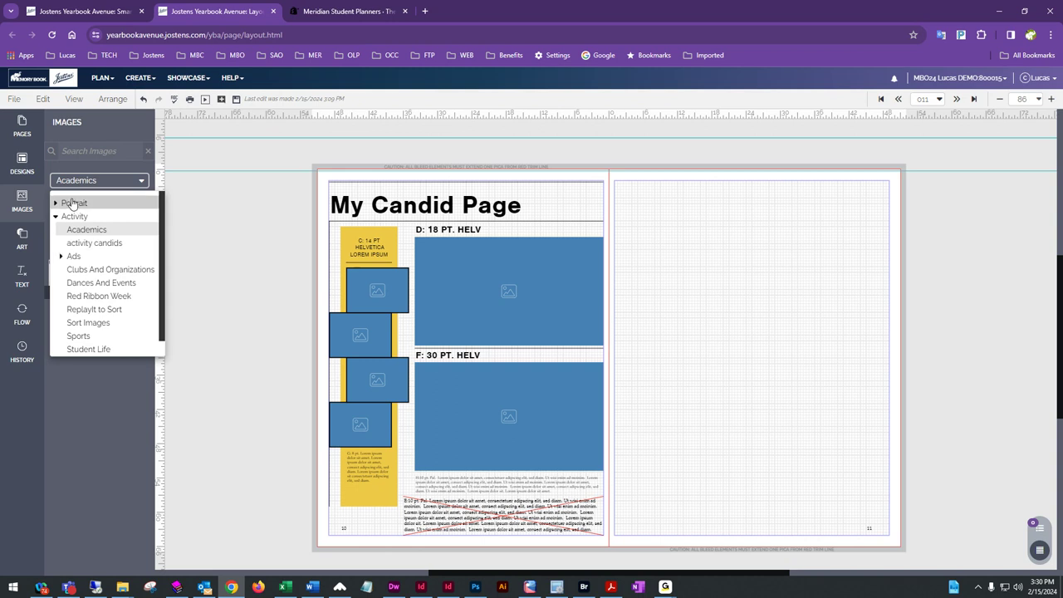
{"action": "left_click", "coordinate": [85, 244]}
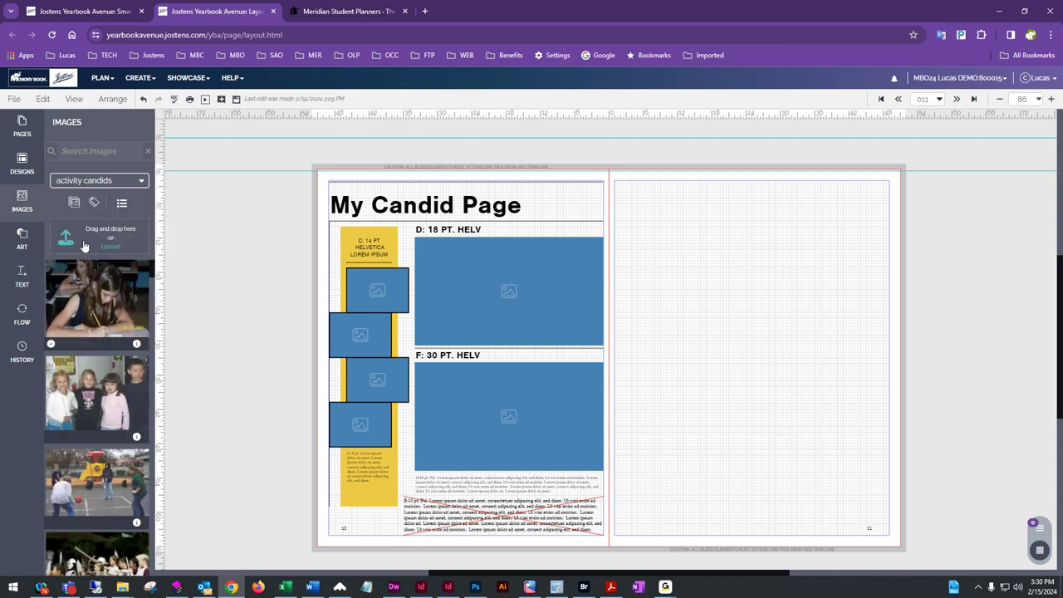
{"action": "scroll", "coordinate": [117, 334], "scroll_direction": "down", "scroll_amount": 5}
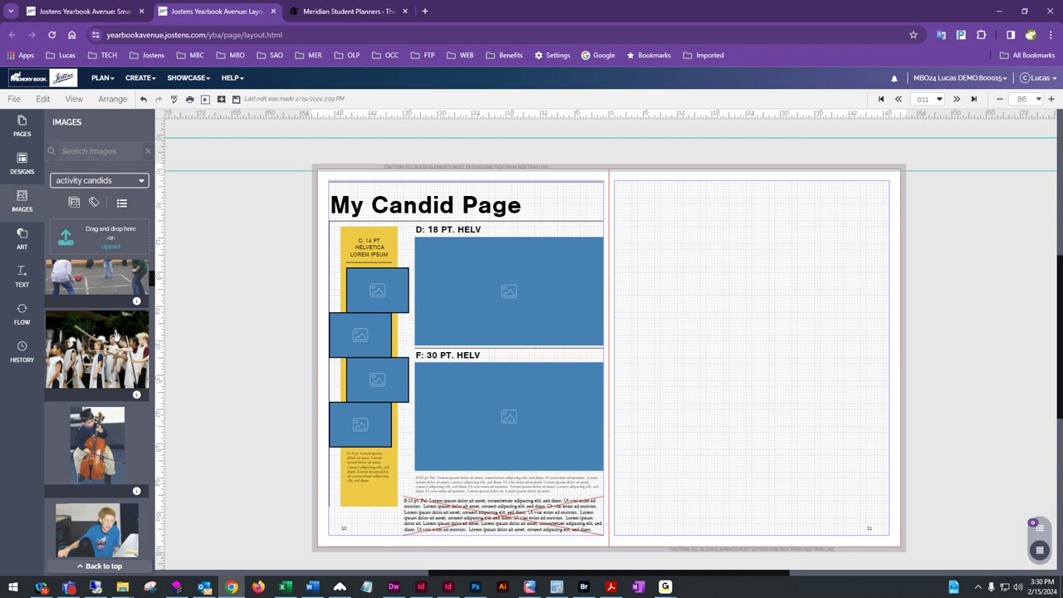
{"action": "scroll", "coordinate": [119, 353], "scroll_direction": "down", "scroll_amount": 3}
{"action": "scroll", "coordinate": [122, 368], "scroll_direction": "down", "scroll_amount": 3}
{"action": "scroll", "coordinate": [123, 369], "scroll_direction": "up", "scroll_amount": 5}
- Place the playground ball-game photo in the large upper image frame on page 10
{"action": "left_click_drag", "start_coordinate": [116, 369], "coordinate": [516, 279]}
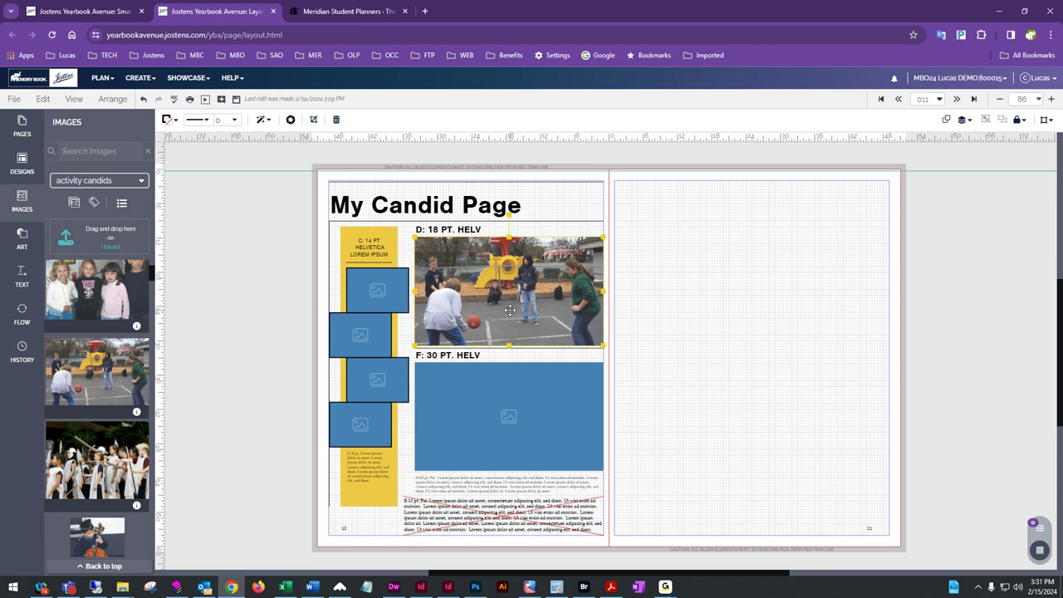
{"action": "left_click", "coordinate": [142, 98]}
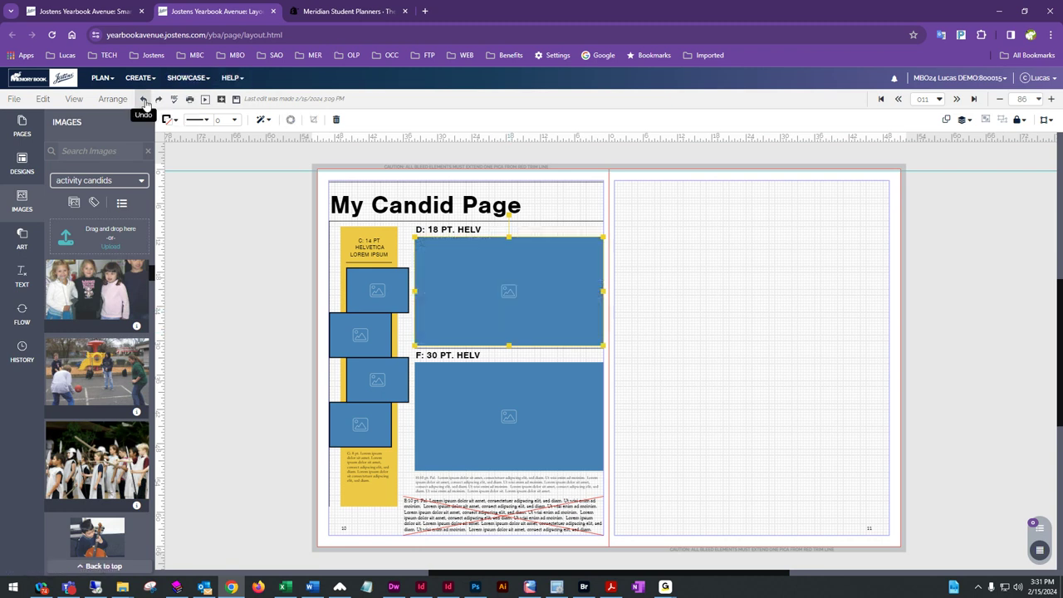
{"action": "left_click_drag", "start_coordinate": [79, 382], "coordinate": [496, 311]}
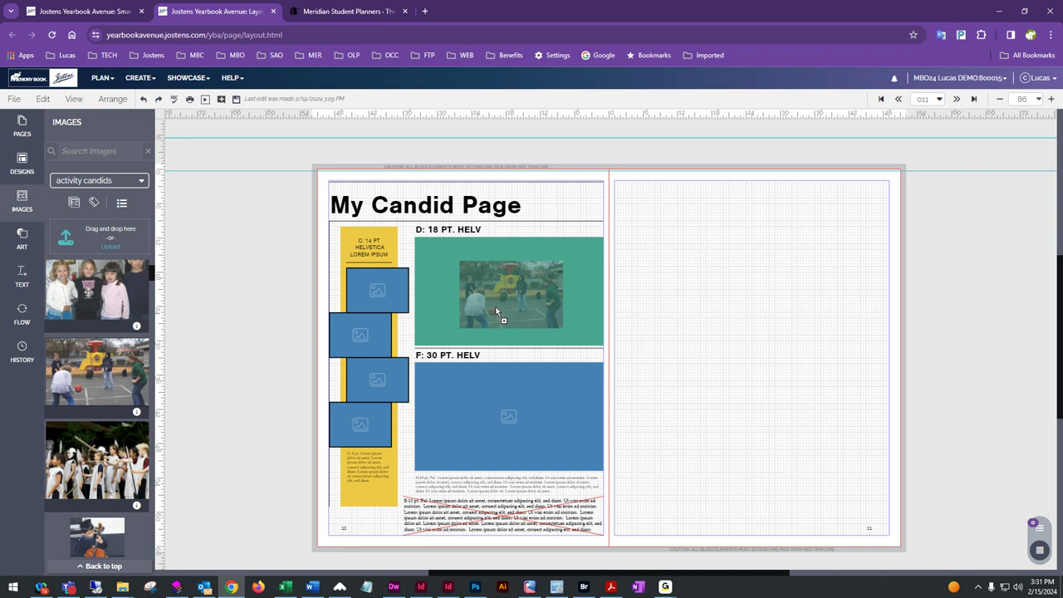
{"action": "mouse_move", "coordinate": [496, 308]}
{"action": "left_mouse_down"}
{"action": "mouse_move", "coordinate": [492, 403]}
{"action": "mouse_move", "coordinate": [488, 300]}
{"action": "left_mouse_up"}
- Try placing the group photo loosely over the large lower image frame on page 10, then remove it
{"action": "scroll", "coordinate": [114, 449], "scroll_direction": "down", "scroll_amount": 3}
{"action": "scroll", "coordinate": [114, 449], "scroll_direction": "down", "scroll_amount": 3}
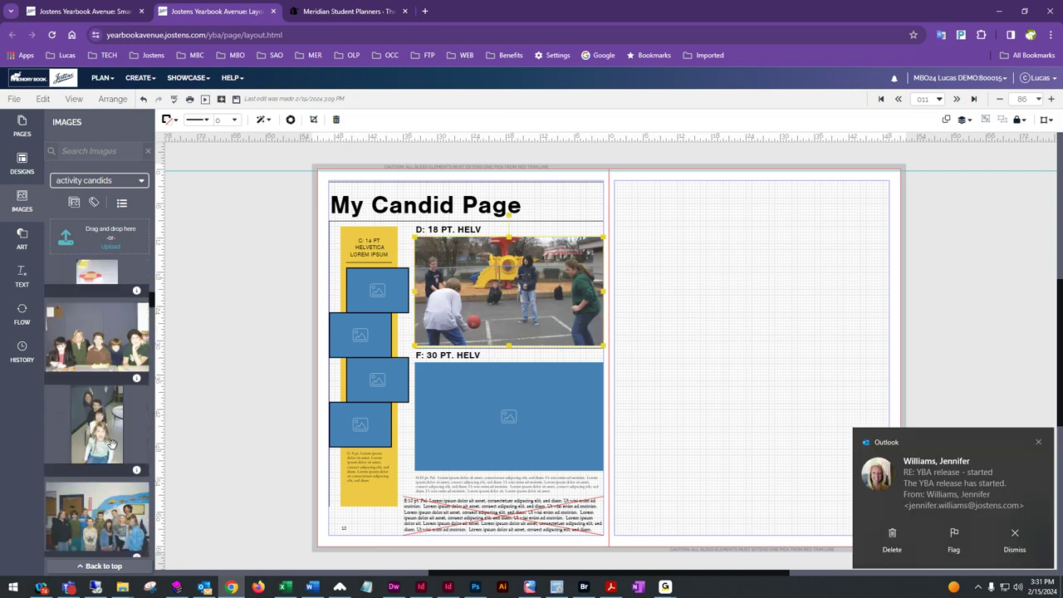
{"action": "left_click", "coordinate": [1037, 442]}
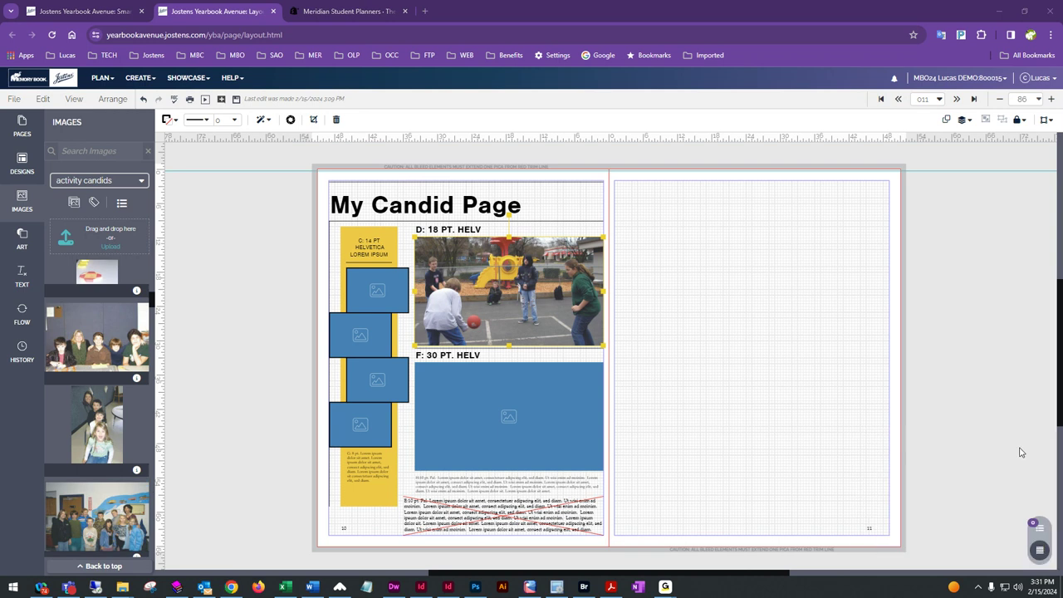
{"action": "left_click_drag", "start_coordinate": [70, 514], "coordinate": [529, 414]}
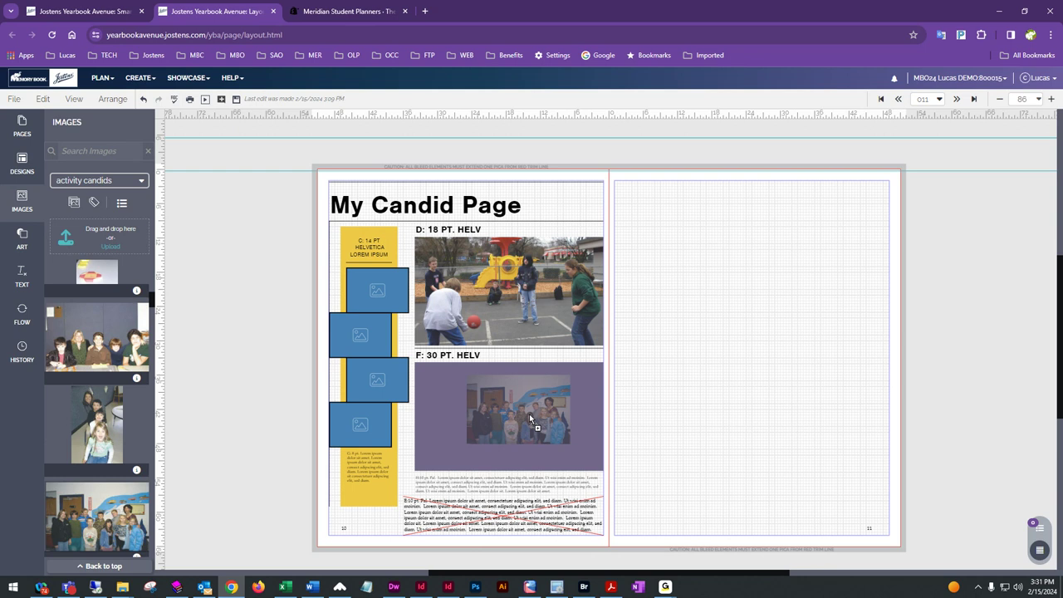
{"action": "mouse_move", "coordinate": [529, 414]}
{"action": "left_mouse_down"}
{"action": "mouse_move", "coordinate": [625, 410]}
{"action": "mouse_move", "coordinate": [507, 419]}
{"action": "mouse_move", "coordinate": [528, 403]}
{"action": "mouse_move", "coordinate": [529, 417]}
{"action": "mouse_move", "coordinate": [488, 422]}
{"action": "mouse_move", "coordinate": [530, 415]}
{"action": "left_mouse_up"}
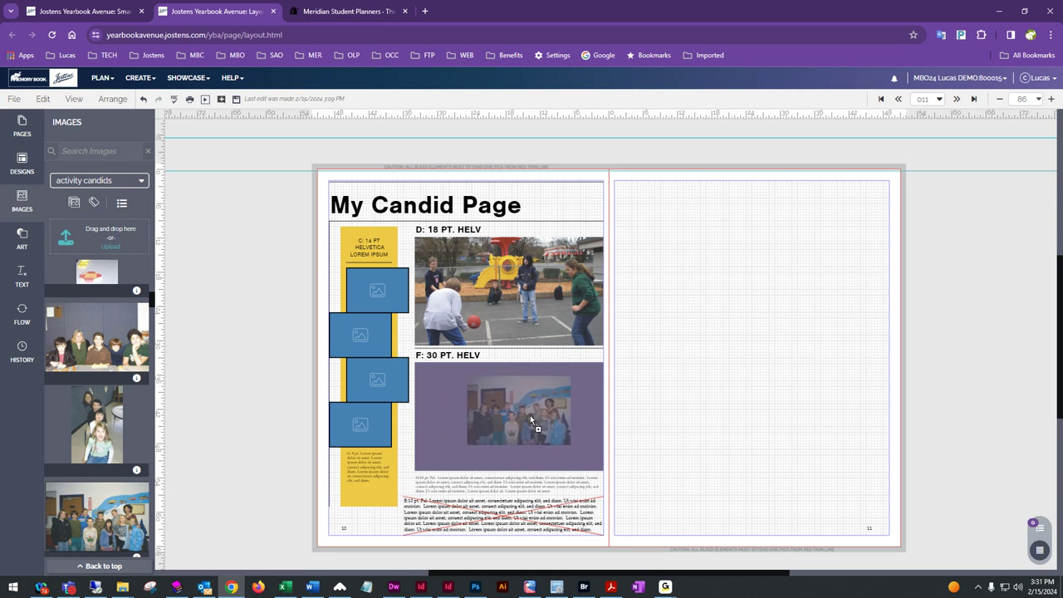
{"action": "left_click_drag", "start_coordinate": [530, 415], "coordinate": [530, 415]}
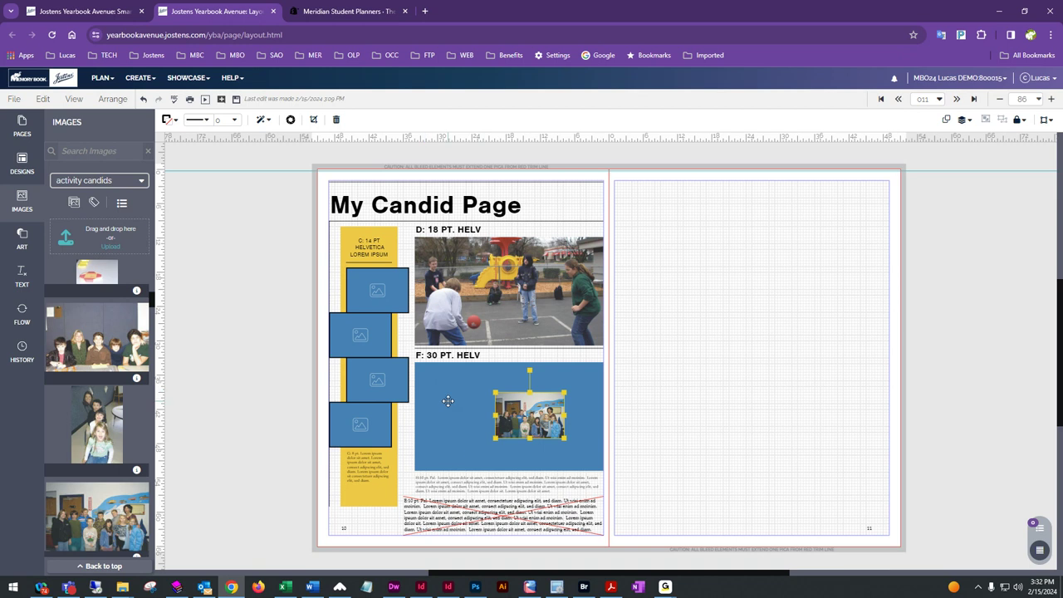
{"action": "mouse_move", "coordinate": [548, 417]}
{"action": "left_mouse_down"}
{"action": "mouse_move", "coordinate": [580, 409]}
{"action": "mouse_move", "coordinate": [561, 417]}
{"action": "left_mouse_up"}
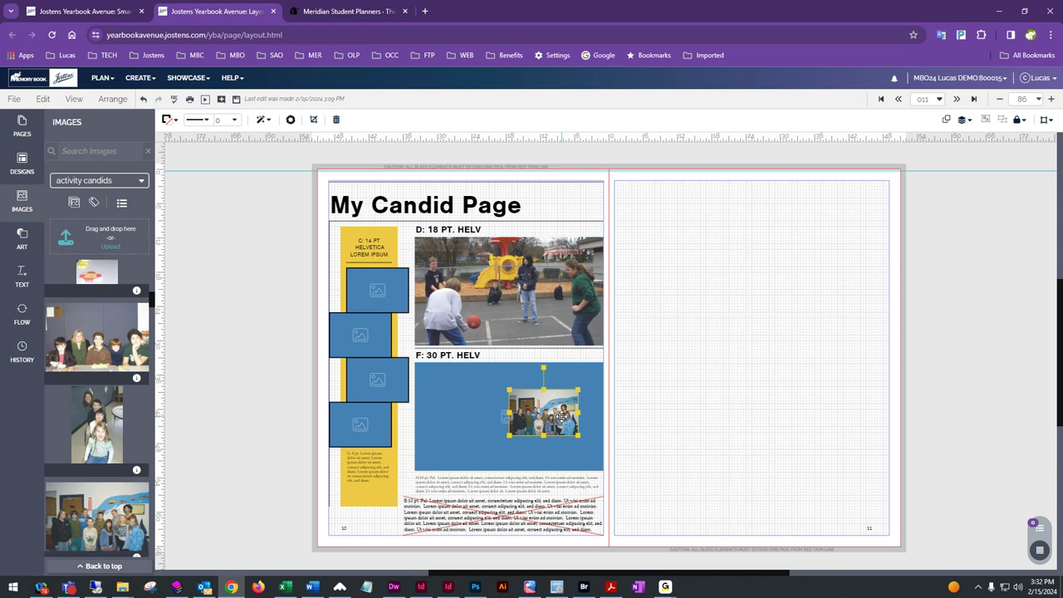
{"action": "mouse_move", "coordinate": [532, 408]}
{"action": "left_mouse_down"}
{"action": "mouse_move", "coordinate": [445, 389]}
{"action": "mouse_move", "coordinate": [472, 428]}
{"action": "mouse_move", "coordinate": [477, 473]}
{"action": "mouse_move", "coordinate": [446, 453]}
{"action": "mouse_move", "coordinate": [457, 405]}
{"action": "mouse_move", "coordinate": [553, 426]}
{"action": "mouse_move", "coordinate": [493, 427]}
{"action": "mouse_move", "coordinate": [551, 430]}
{"action": "mouse_move", "coordinate": [514, 419]}
{"action": "left_mouse_up"}
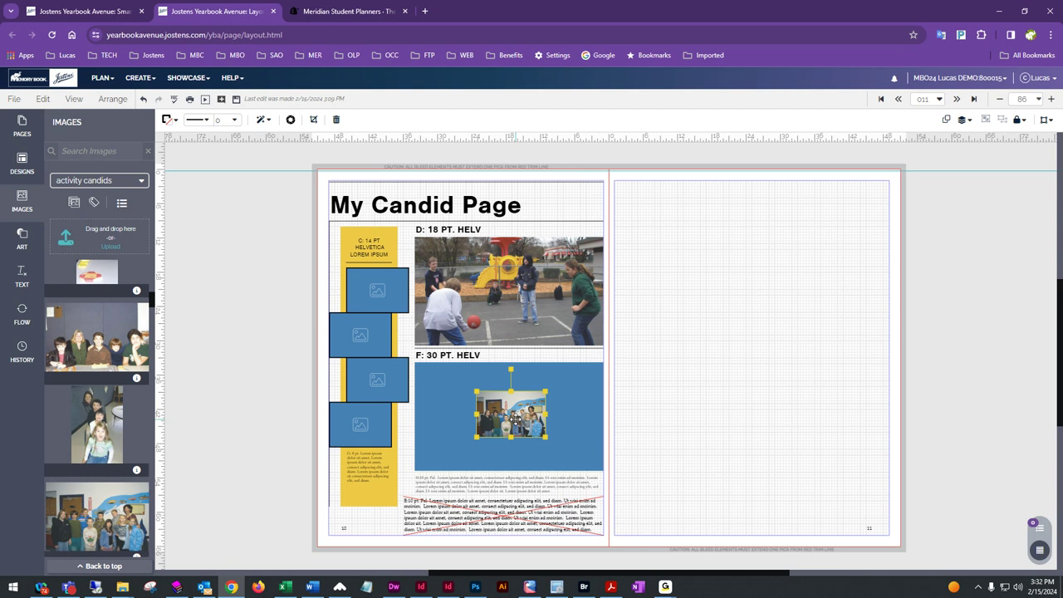
{"action": "left_click_drag", "start_coordinate": [514, 418], "coordinate": [92, 522]}
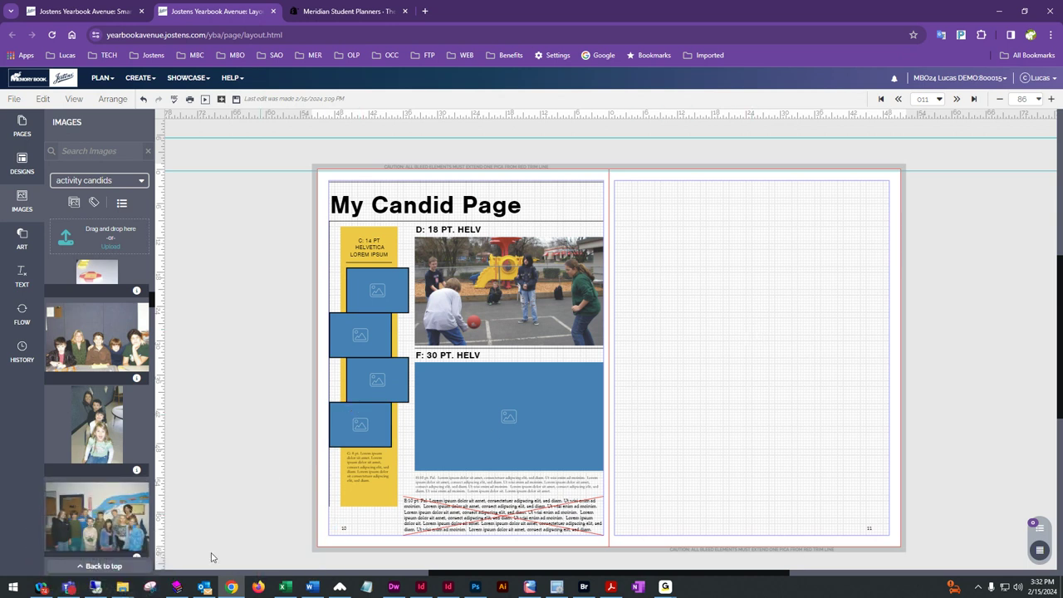
- Place the group photo in the lowest small image frame of the yellow column on page 10
{"action": "left_click_drag", "start_coordinate": [99, 521], "coordinate": [363, 427]}
{"action": "left_click", "coordinate": [746, 462]}
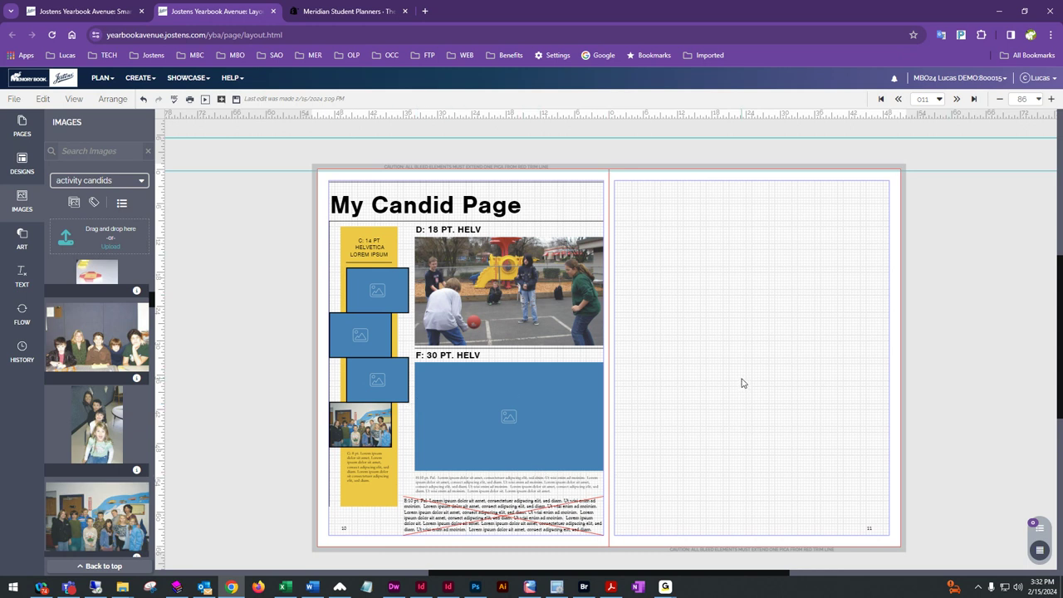
- Select the "My Candid Page" title and the playground photo in turn to compare their formatting options
{"action": "left_click", "coordinate": [407, 204]}
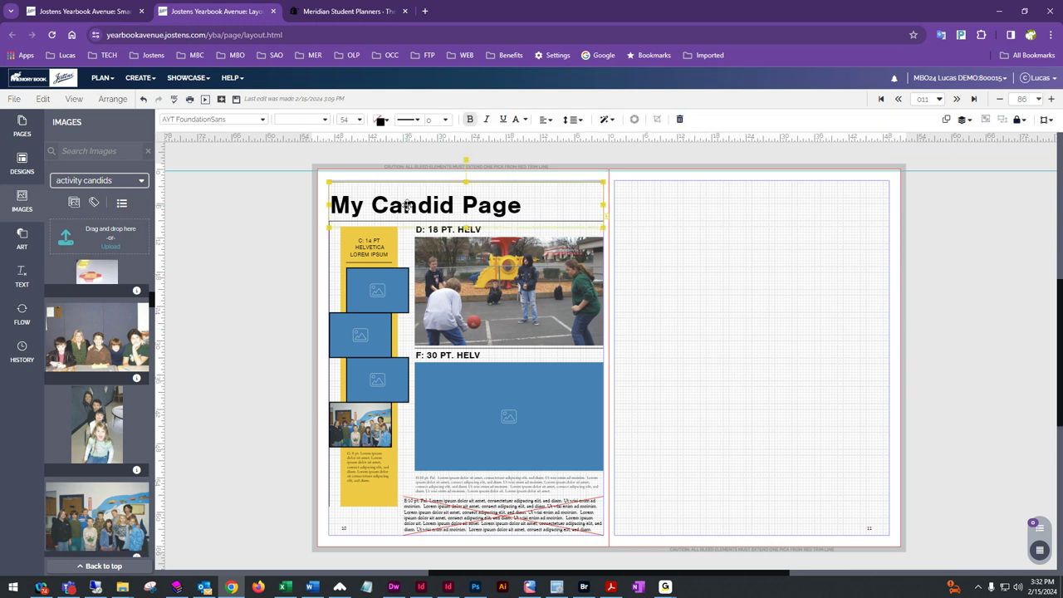
{"action": "left_click", "coordinate": [469, 269]}
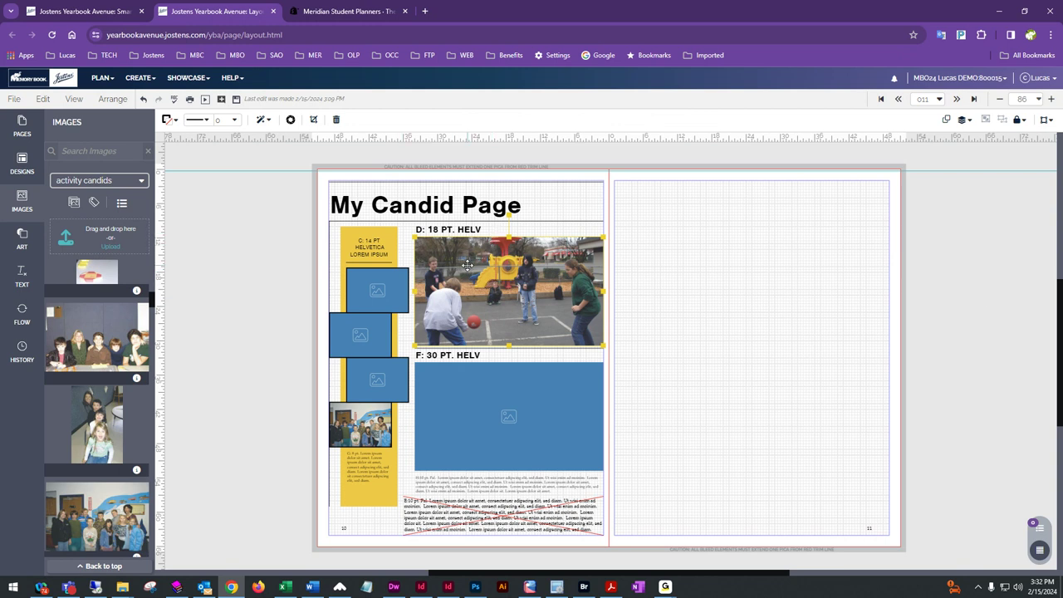
{"action": "left_click", "coordinate": [671, 321]}
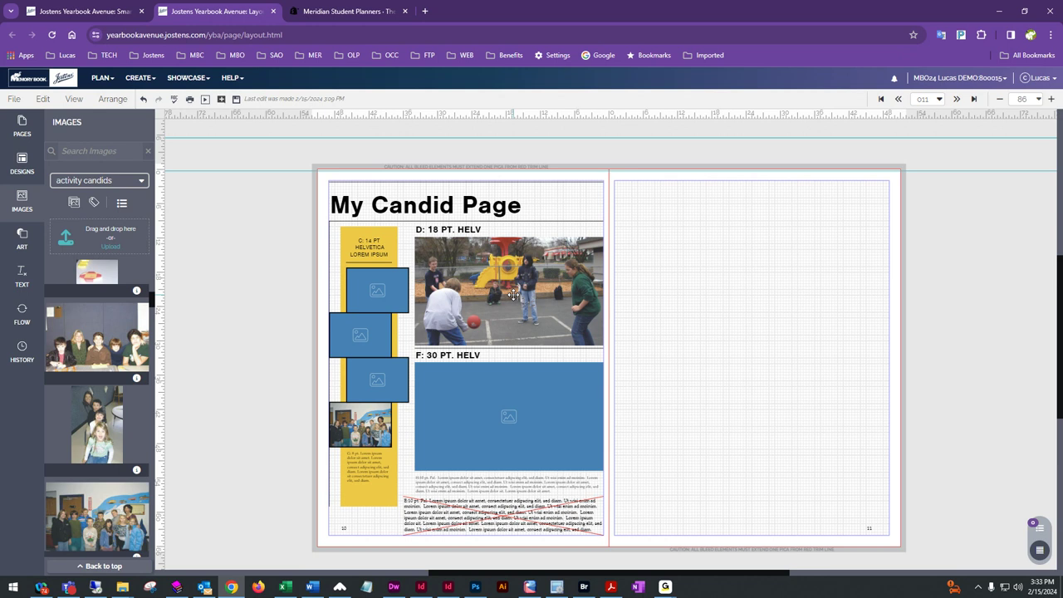
- Give the playground photo a 2 pt border
{"action": "left_click", "coordinate": [465, 254]}
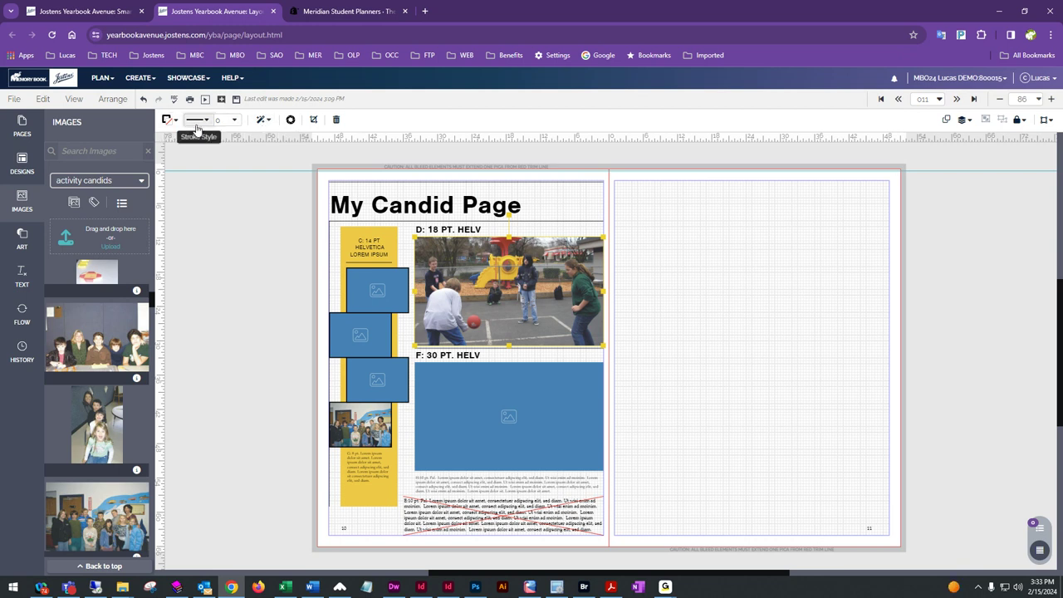
{"action": "left_click", "coordinate": [239, 122]}
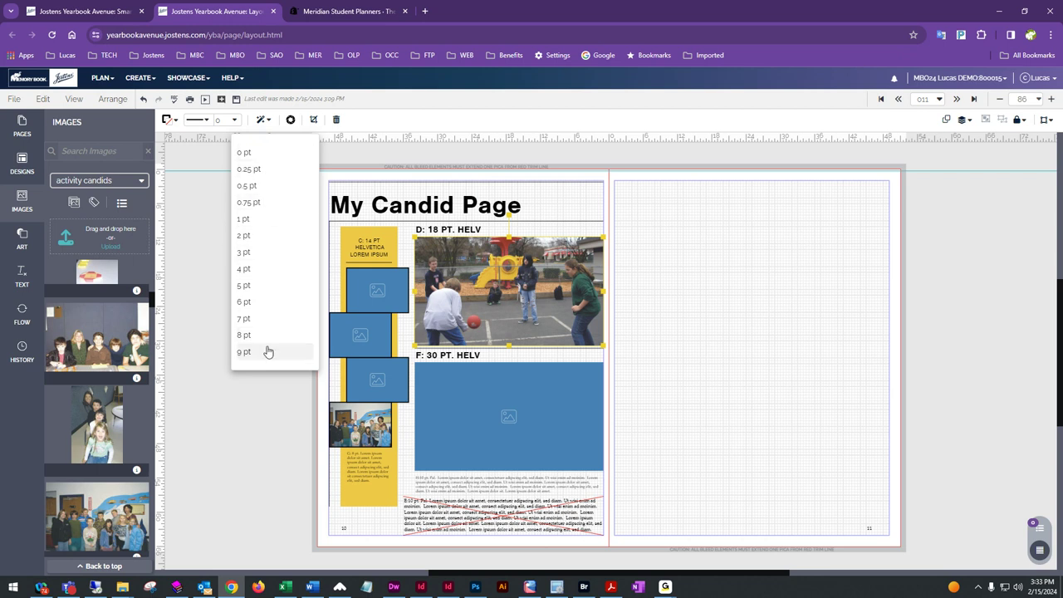
{"action": "left_click", "coordinate": [271, 236]}
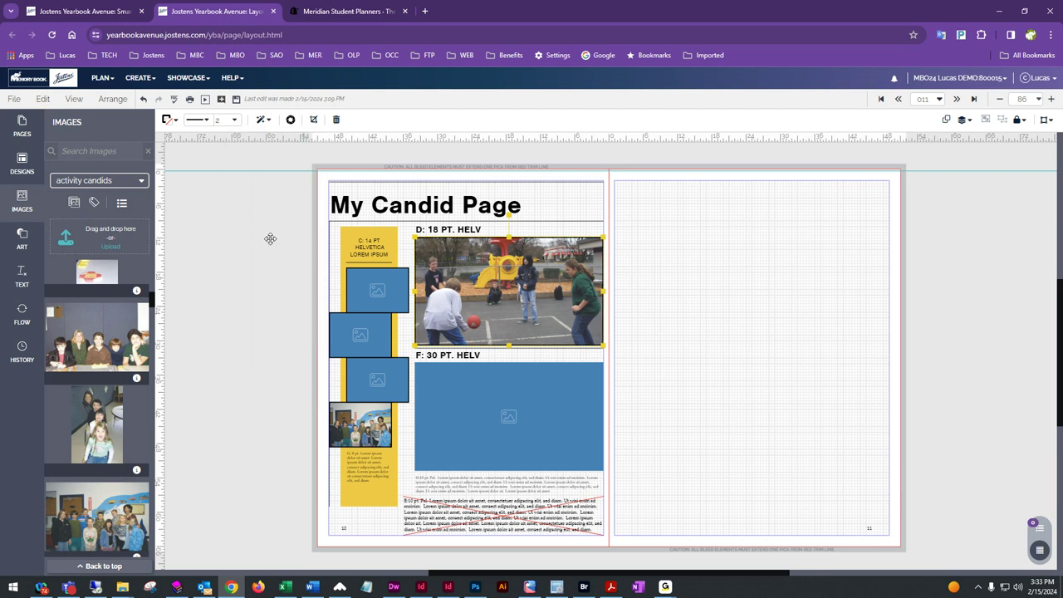
- Change the playground photo's border colour to the red from the Freestyle colour group
{"action": "left_click", "coordinate": [1051, 99]}
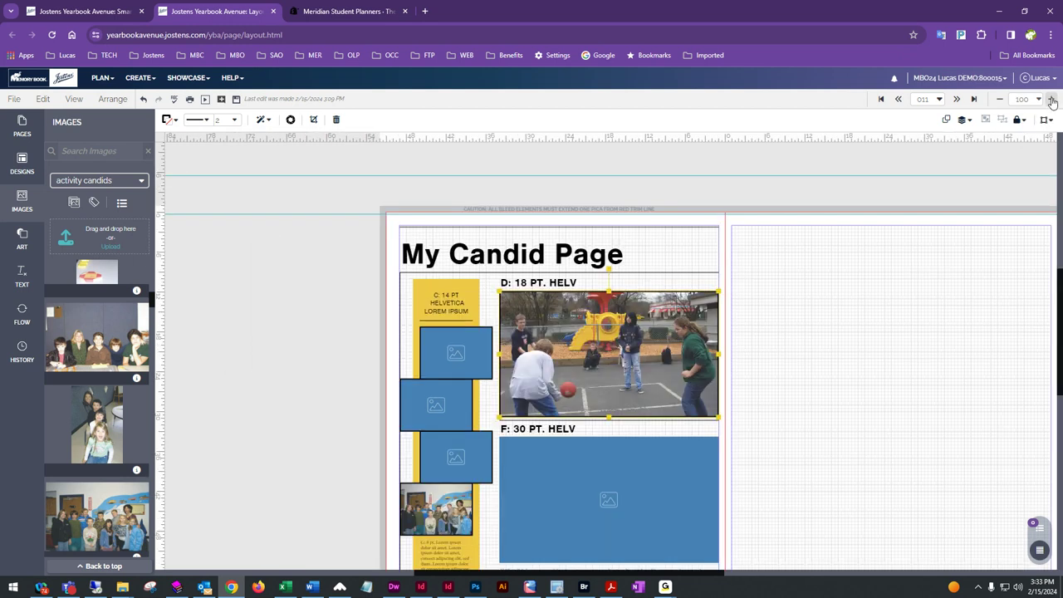
{"action": "left_click", "coordinate": [1051, 99]}
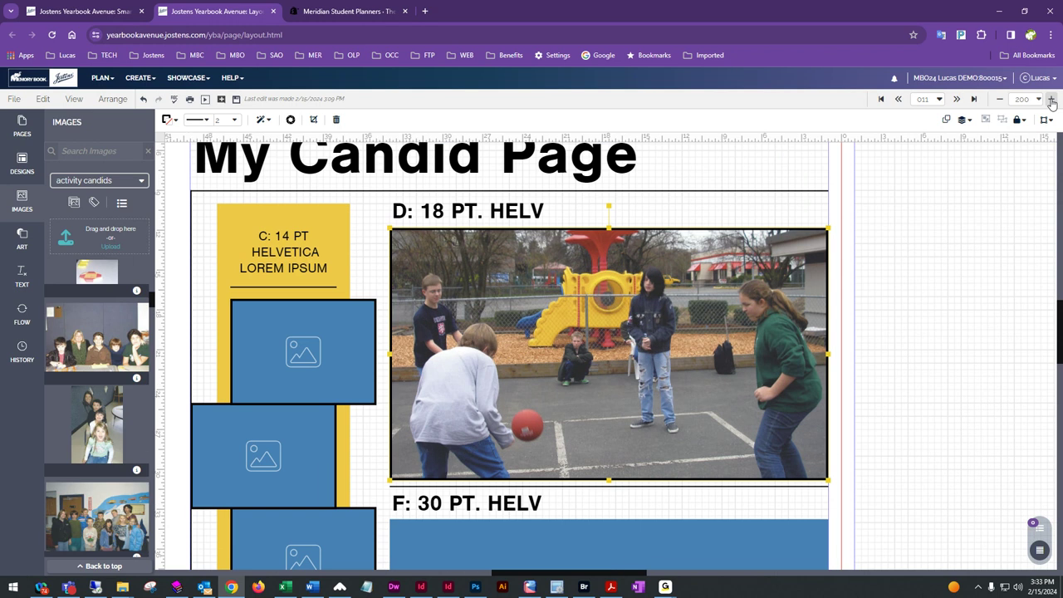
{"action": "left_click", "coordinate": [1000, 99]}
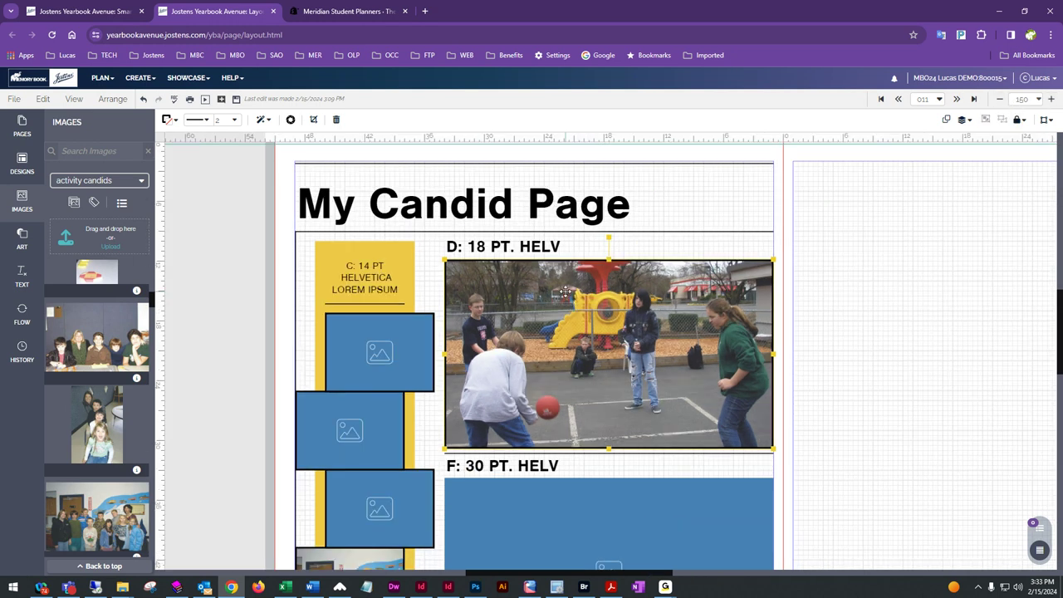
{"action": "left_click", "coordinate": [168, 120]}
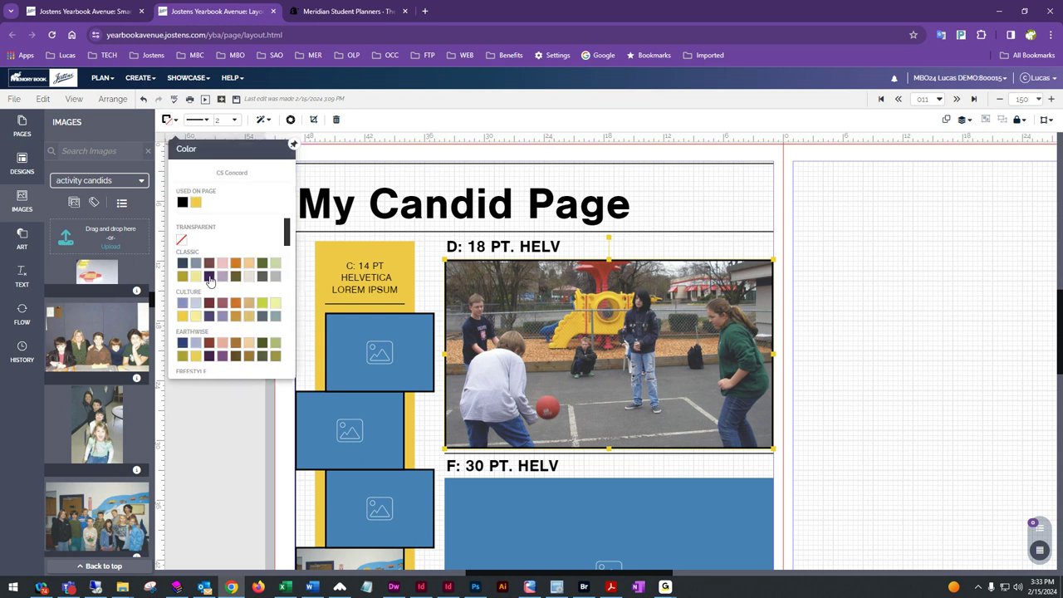
{"action": "scroll", "coordinate": [238, 340], "scroll_direction": "down", "scroll_amount": 2}
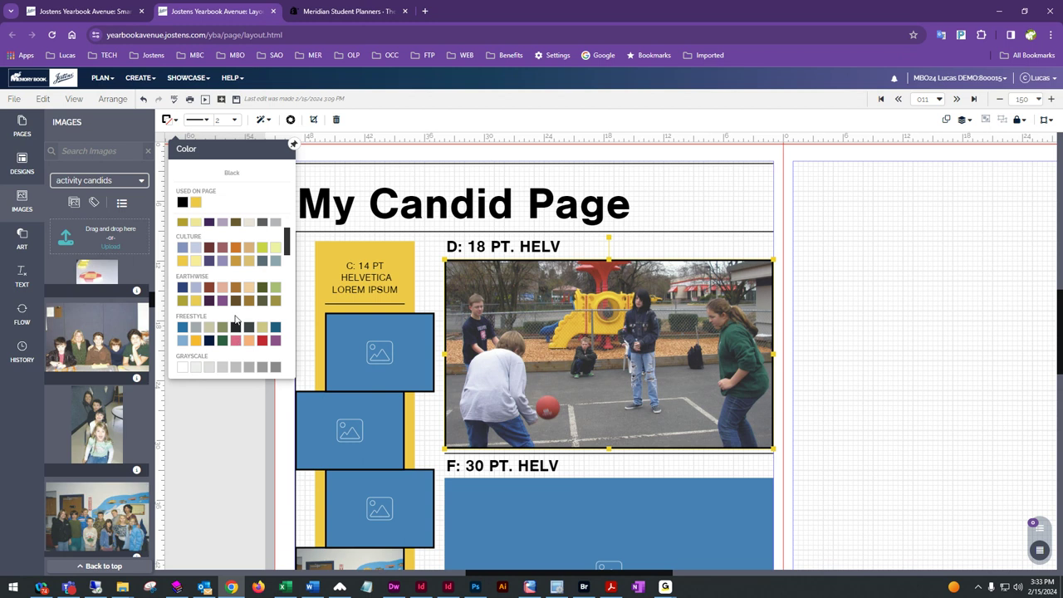
{"action": "left_click", "coordinate": [267, 345]}
{"action": "left_click", "coordinate": [825, 386]}
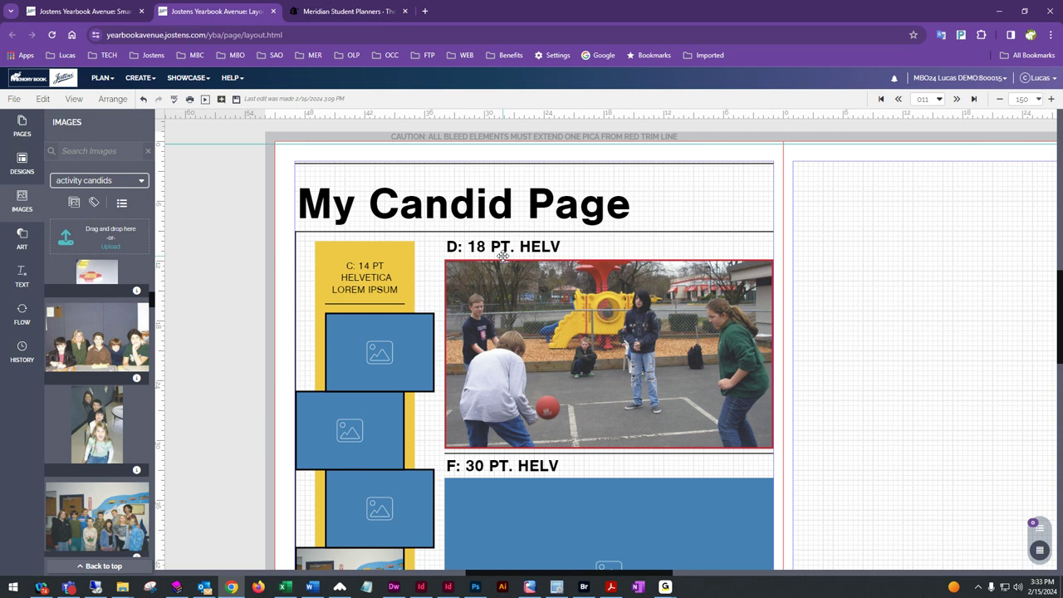
- Round the corners of the playground photo with a rounded corner value of 22
{"action": "left_click", "coordinate": [528, 330]}
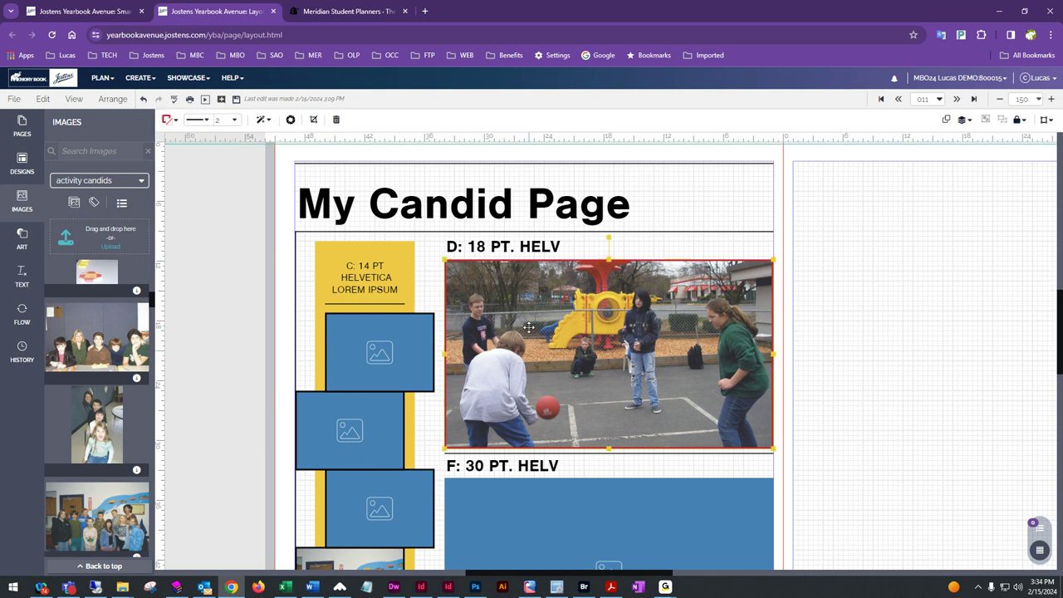
{"action": "left_click", "coordinate": [262, 121]}
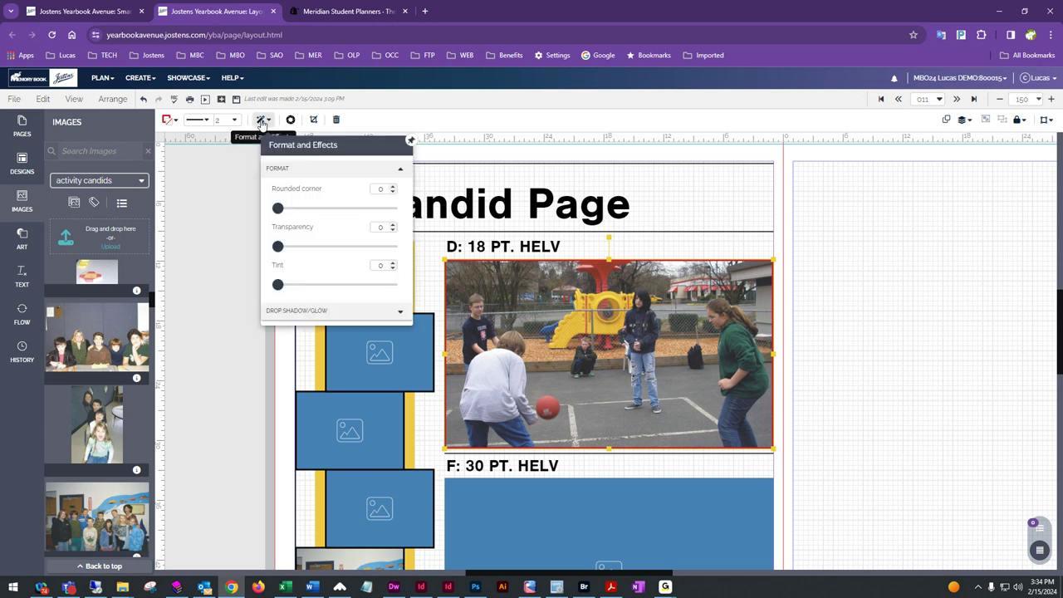
{"action": "left_click_drag", "start_coordinate": [277, 208], "coordinate": [350, 210]}
{"action": "mouse_move", "coordinate": [277, 284]}
{"action": "left_mouse_down"}
{"action": "mouse_move", "coordinate": [295, 286]}
{"action": "mouse_move", "coordinate": [277, 285]}
{"action": "left_mouse_up"}
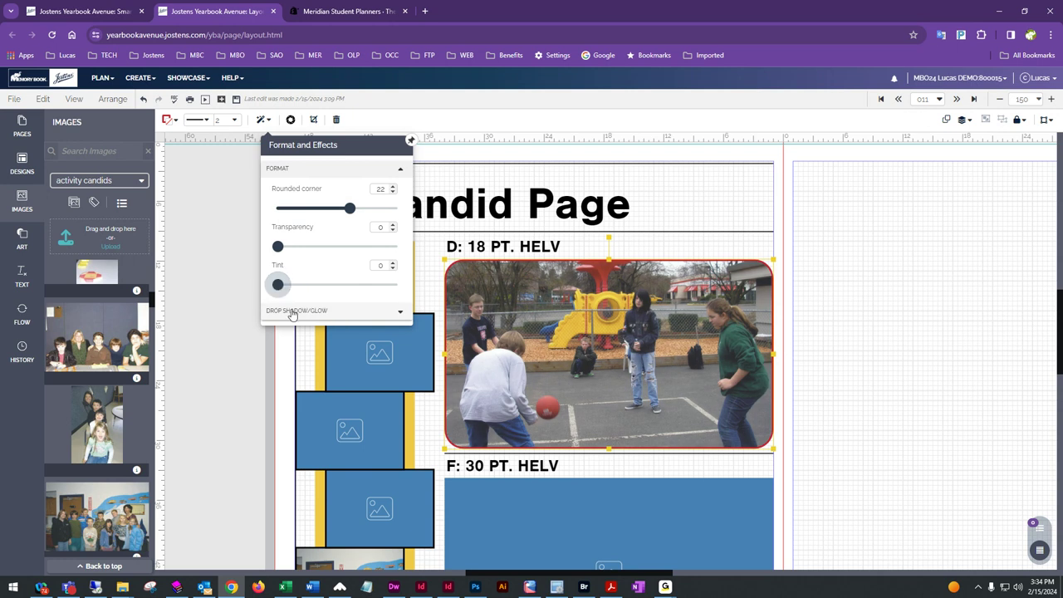
- Try a black drop shadow on the playground photo, then switch the effect off and deselect the photo
{"action": "left_click", "coordinate": [303, 312]}
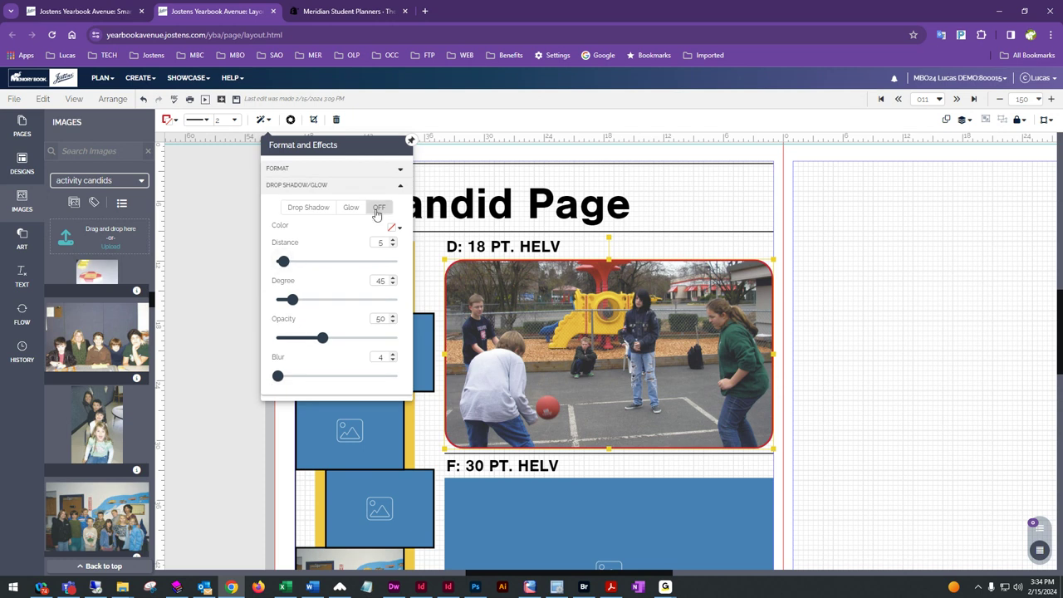
{"action": "left_click", "coordinate": [394, 228]}
{"action": "left_click", "coordinate": [493, 268]}
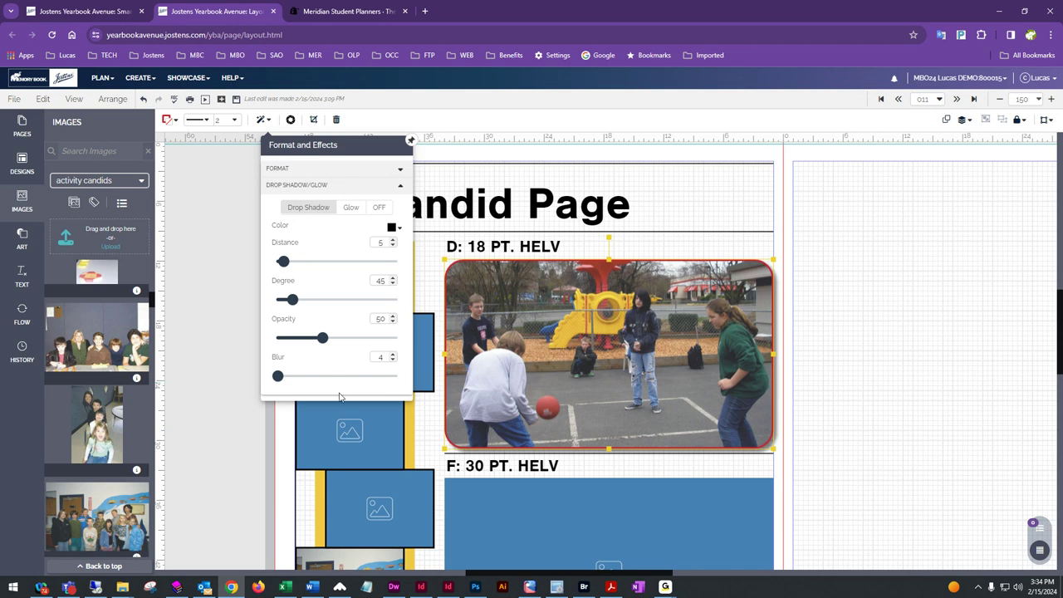
{"action": "mouse_move", "coordinate": [278, 376]}
{"action": "left_mouse_down"}
{"action": "mouse_move", "coordinate": [318, 380]}
{"action": "mouse_move", "coordinate": [278, 376]}
{"action": "left_mouse_up"}
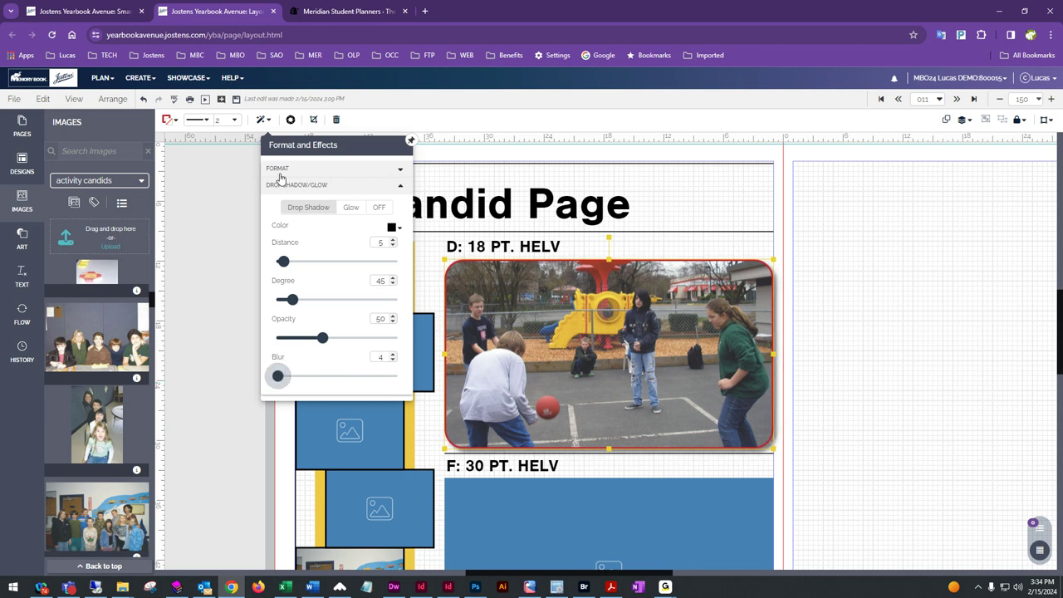
{"action": "left_click", "coordinate": [379, 208]}
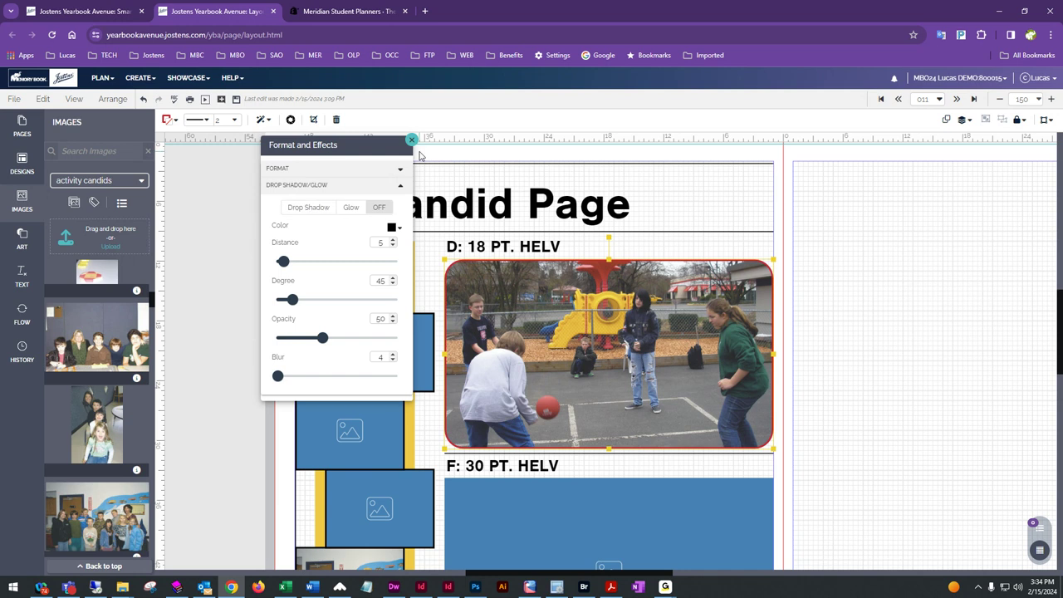
{"action": "left_click", "coordinate": [411, 140]}
{"action": "left_click", "coordinate": [888, 360]}
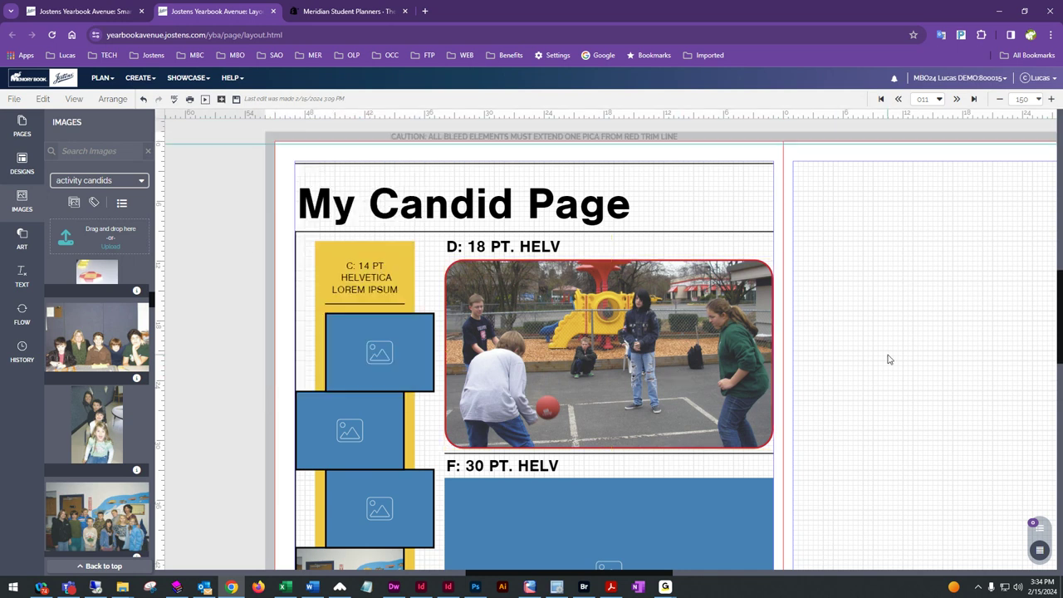
- Round the corners of the yellow sidebar rectangle with a rounded corner value of 13
{"action": "left_click", "coordinate": [464, 201]}
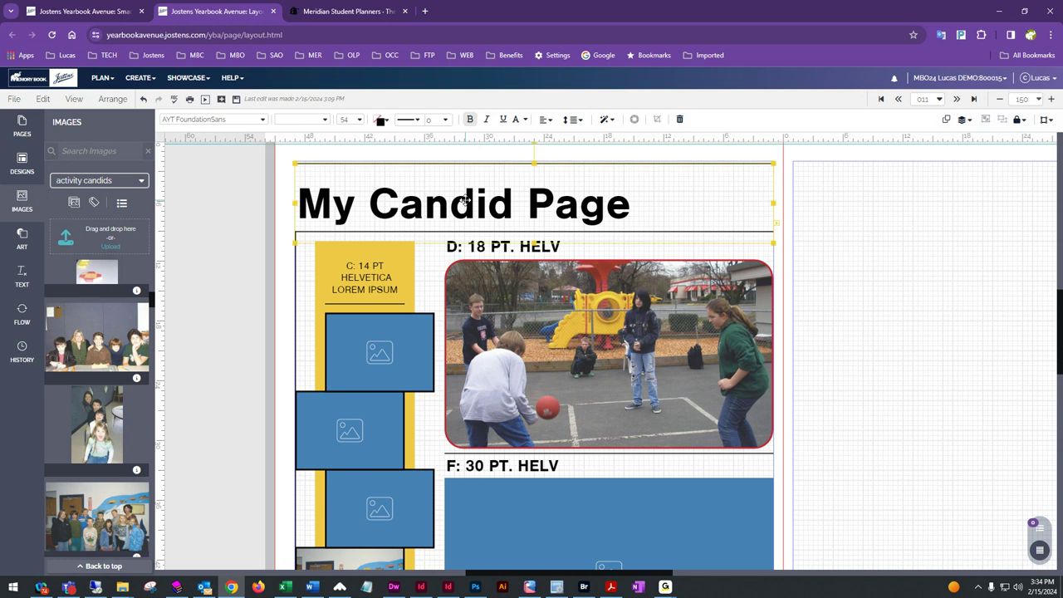
{"action": "left_click", "coordinate": [316, 298]}
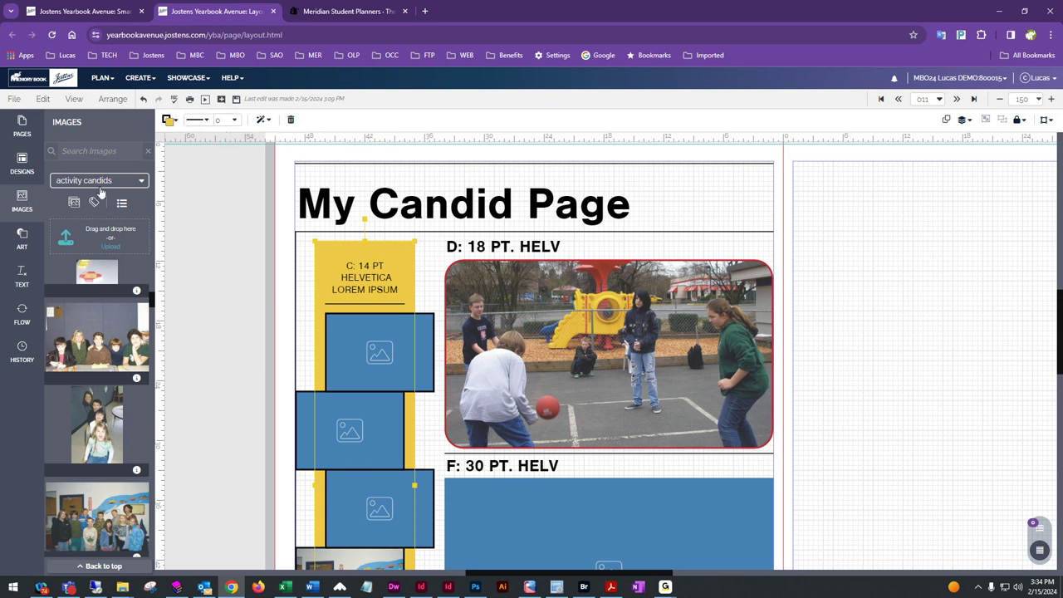
{"action": "left_click", "coordinate": [264, 121]}
{"action": "left_click_drag", "start_coordinate": [281, 205], "coordinate": [325, 204]}
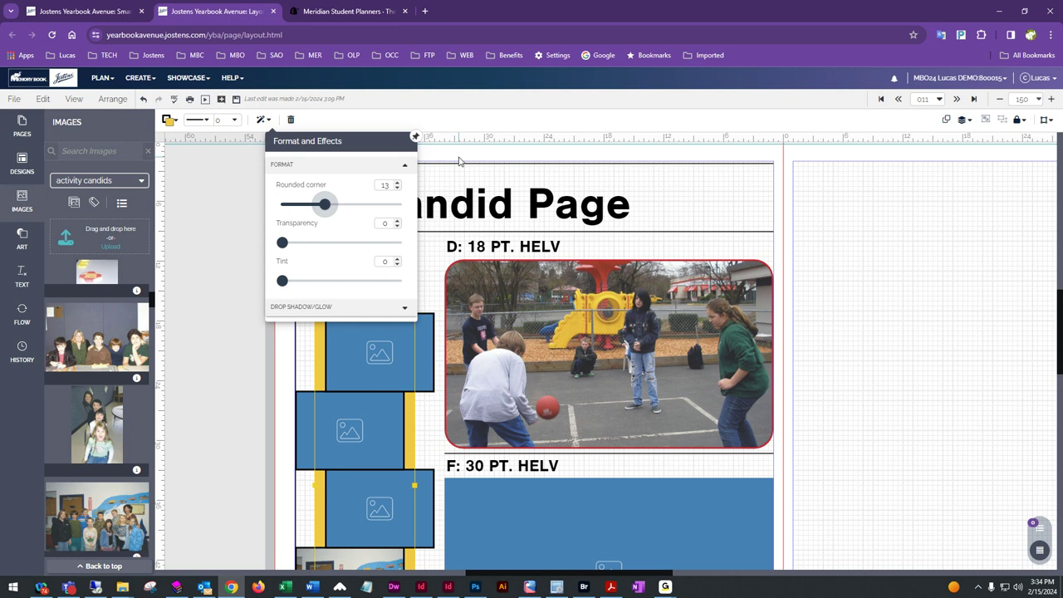
{"action": "left_click", "coordinate": [367, 257]}
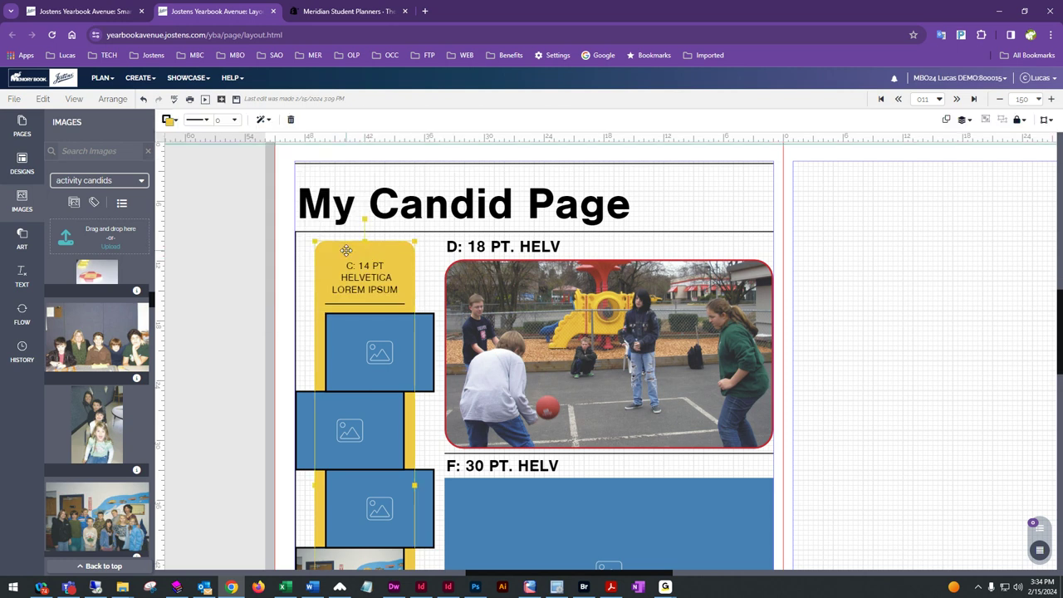
- Change the sidebar rectangle's fill to the same red as the playground photo's border, and deselect it
{"action": "left_click", "coordinate": [169, 119]}
{"action": "left_click", "coordinate": [203, 230]}
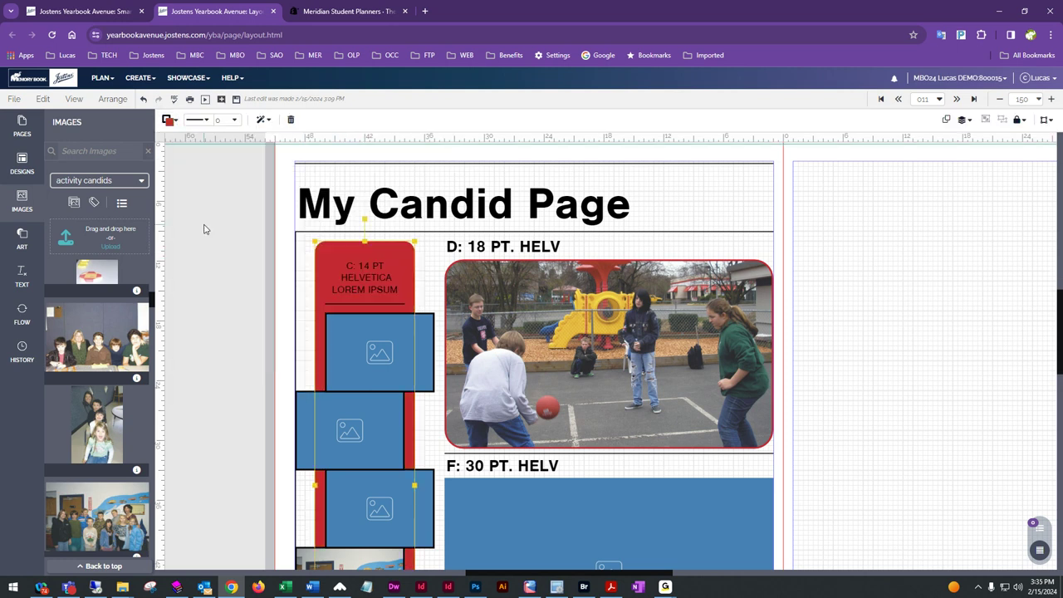
{"action": "left_click", "coordinate": [207, 308]}
{"action": "scroll", "coordinate": [213, 368], "scroll_direction": "down", "scroll_amount": 3}
{"action": "scroll", "coordinate": [204, 394], "scroll_direction": "up", "scroll_amount": 3}
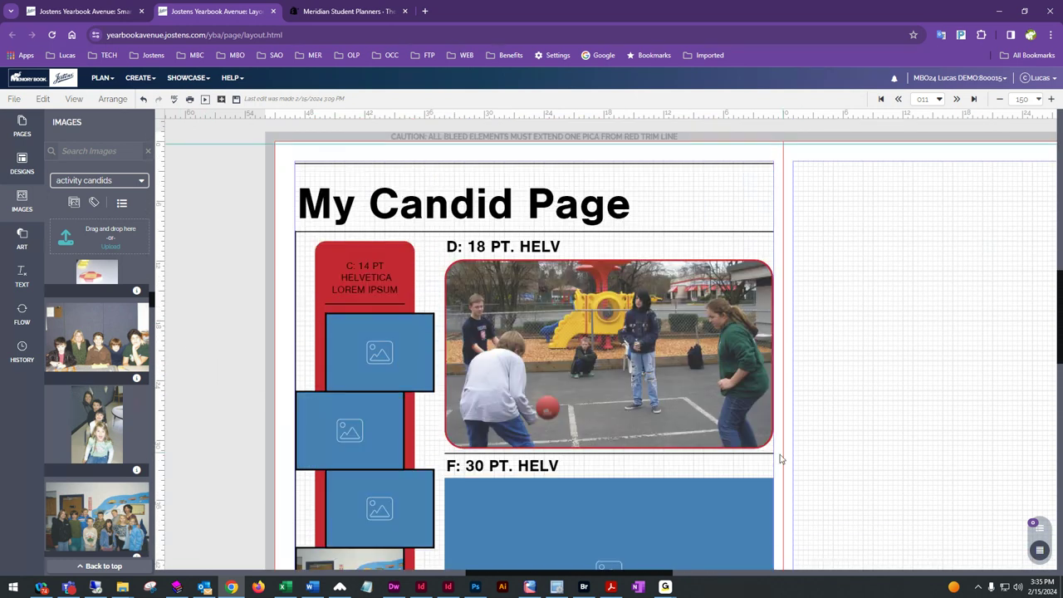
{"action": "scroll", "coordinate": [562, 410], "scroll_direction": "up", "scroll_amount": 1}
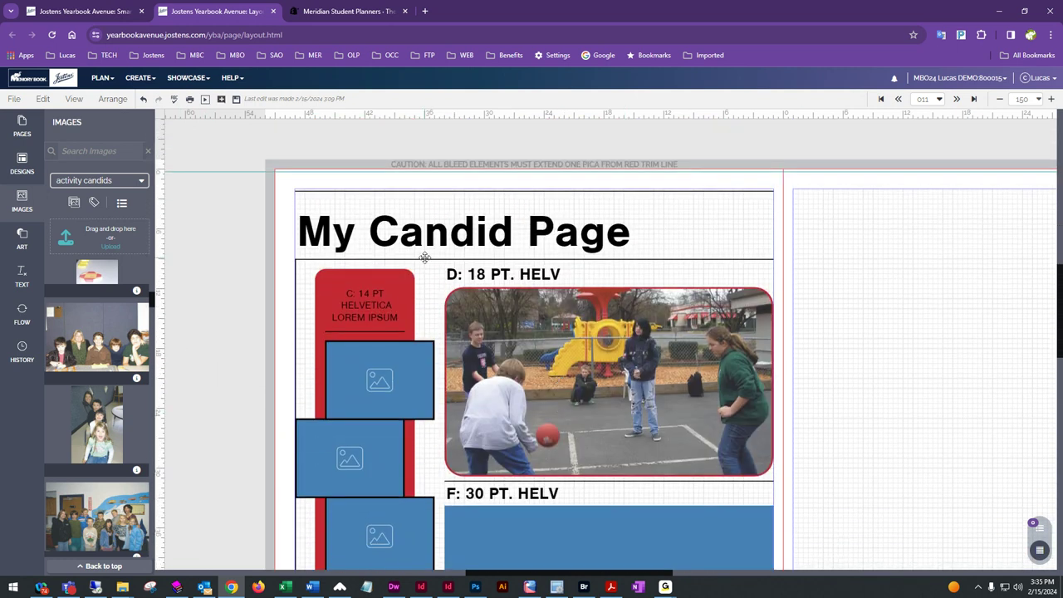
{"action": "left_click", "coordinate": [550, 328]}
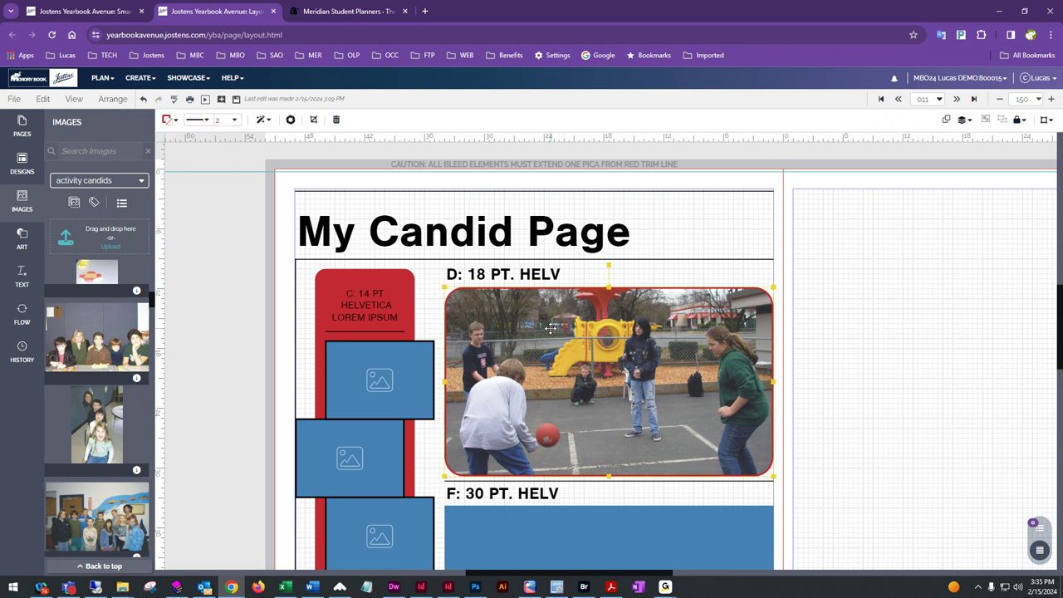
{"action": "left_click", "coordinate": [329, 280]}
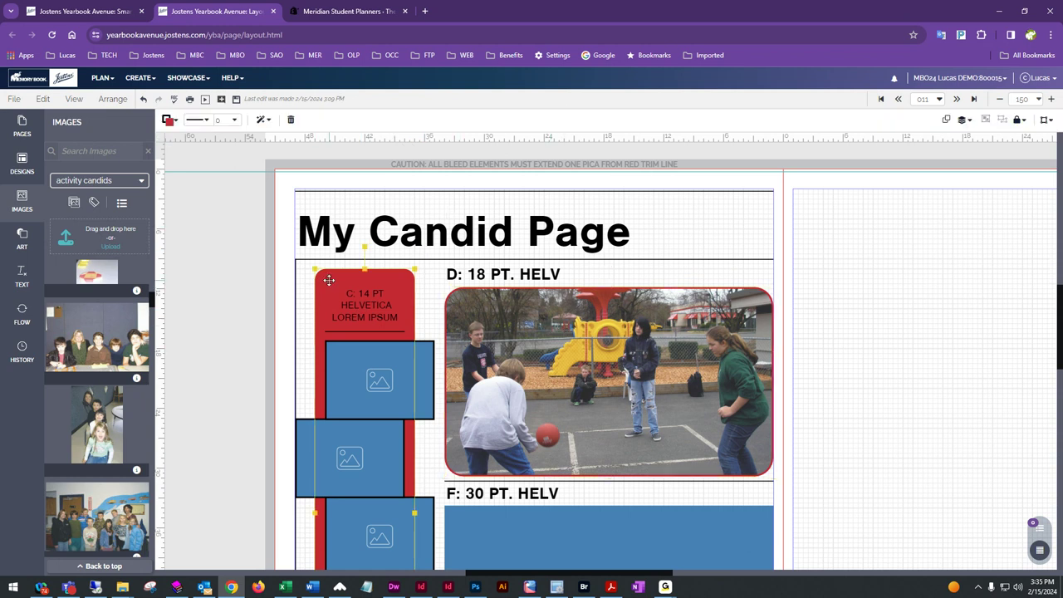
{"action": "left_click", "coordinate": [476, 232]}
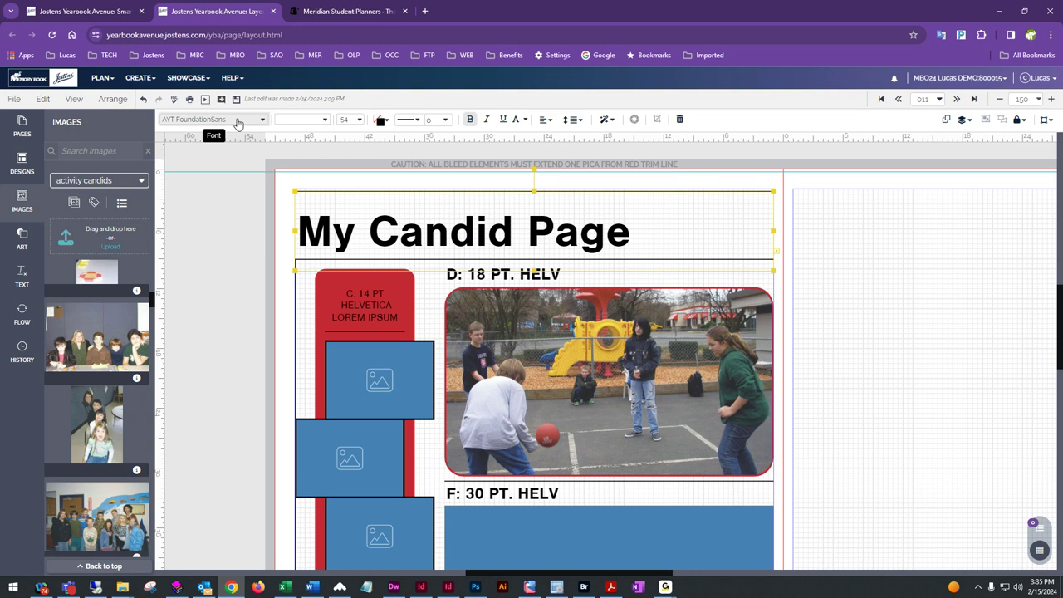
{"action": "left_click", "coordinate": [100, 79]}
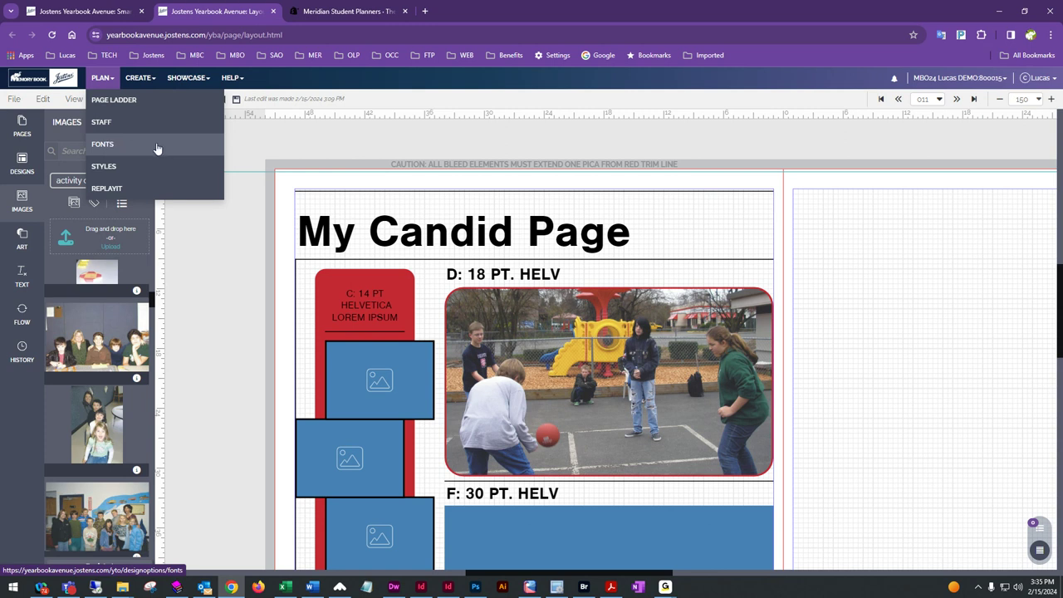
- Try the AYT Amperstencil, AYT Abigail and AYT Albert fonts on the "My Candid Page" headline
{"action": "left_click", "coordinate": [372, 241]}
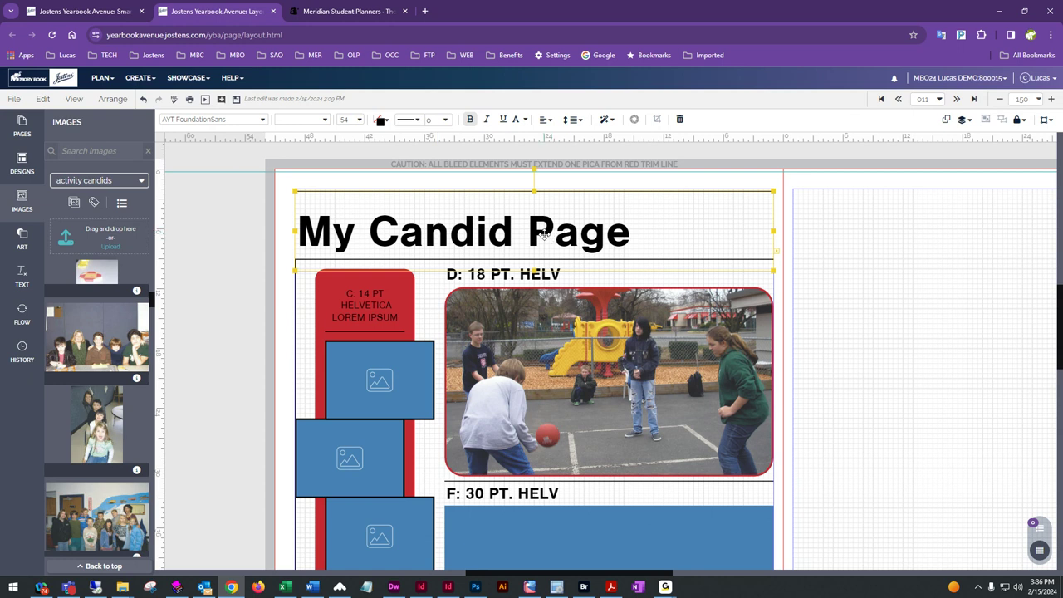
{"action": "left_click", "coordinate": [232, 121]}
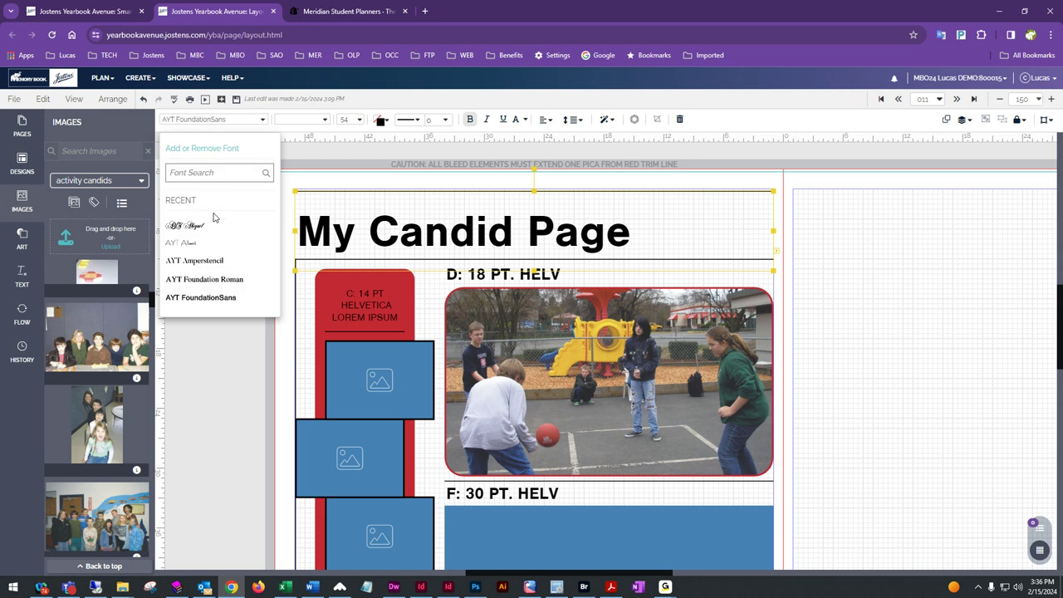
{"action": "left_click", "coordinate": [206, 260]}
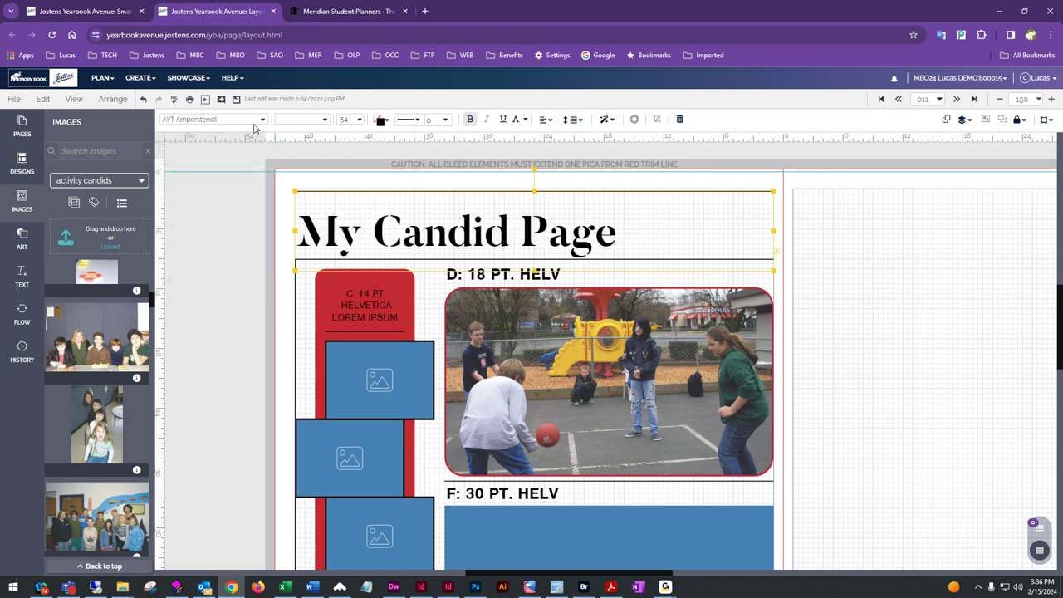
{"action": "left_click", "coordinate": [212, 123]}
{"action": "left_click", "coordinate": [199, 244]}
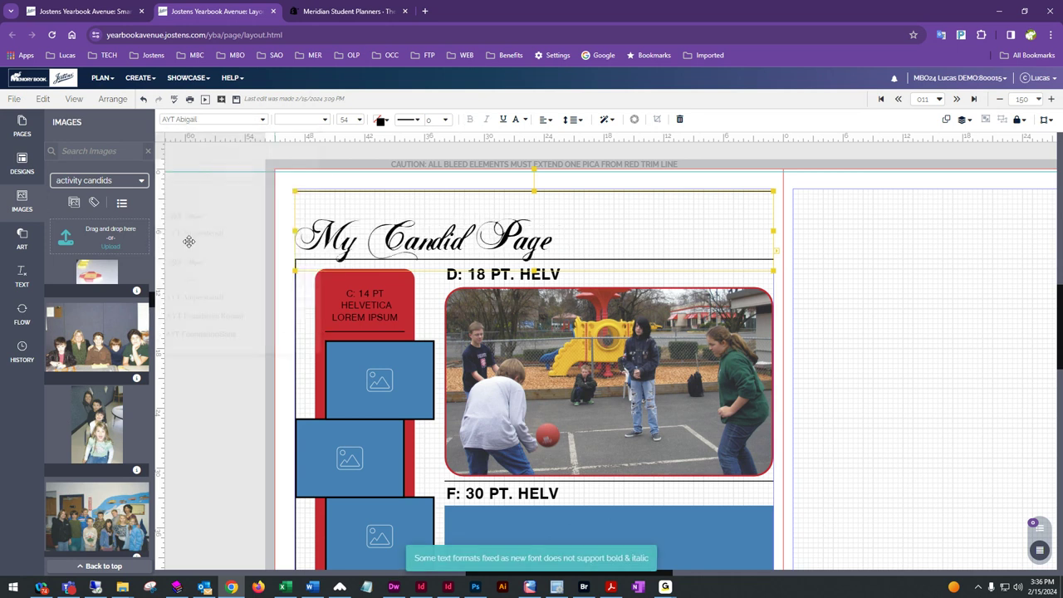
{"action": "left_click", "coordinate": [214, 123]}
{"action": "left_click", "coordinate": [203, 281]}
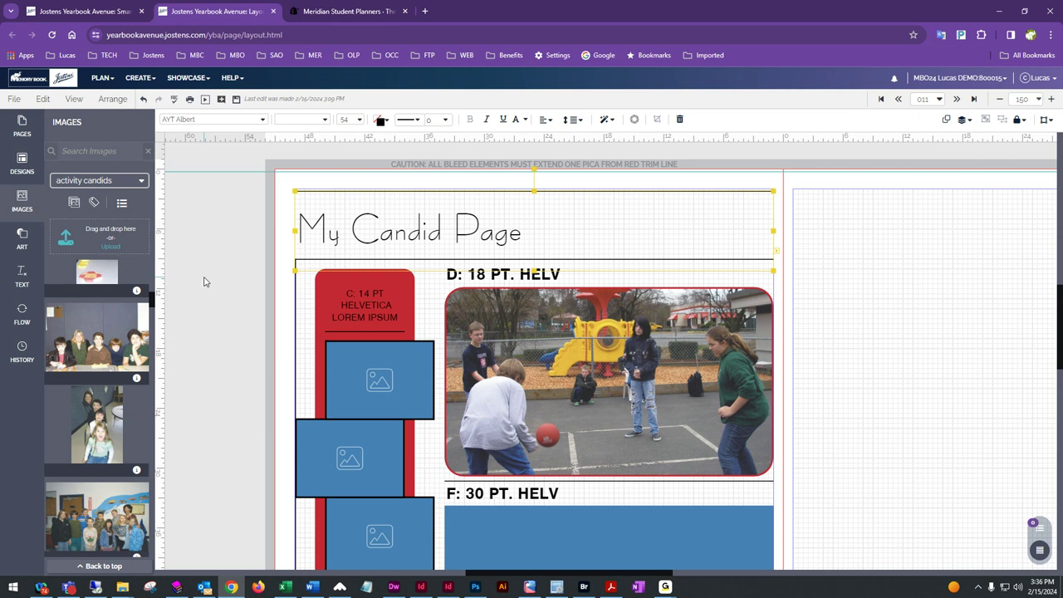
{"action": "left_click", "coordinate": [219, 273]}
{"action": "left_click", "coordinate": [415, 239]}
{"action": "left_click", "coordinate": [325, 122]}
{"action": "left_click", "coordinate": [326, 122]}
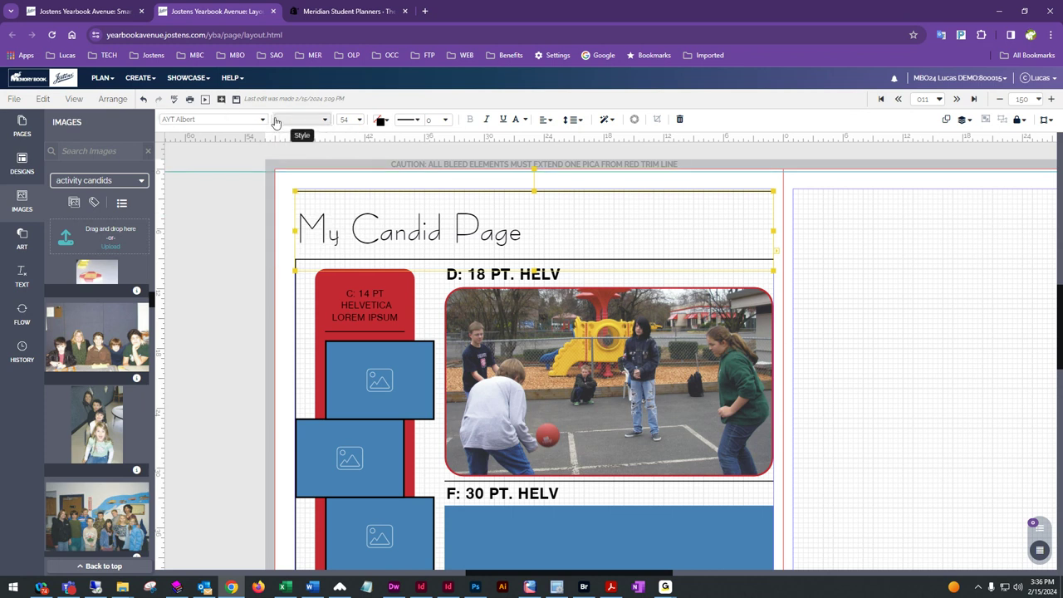
{"action": "left_click", "coordinate": [359, 120]}
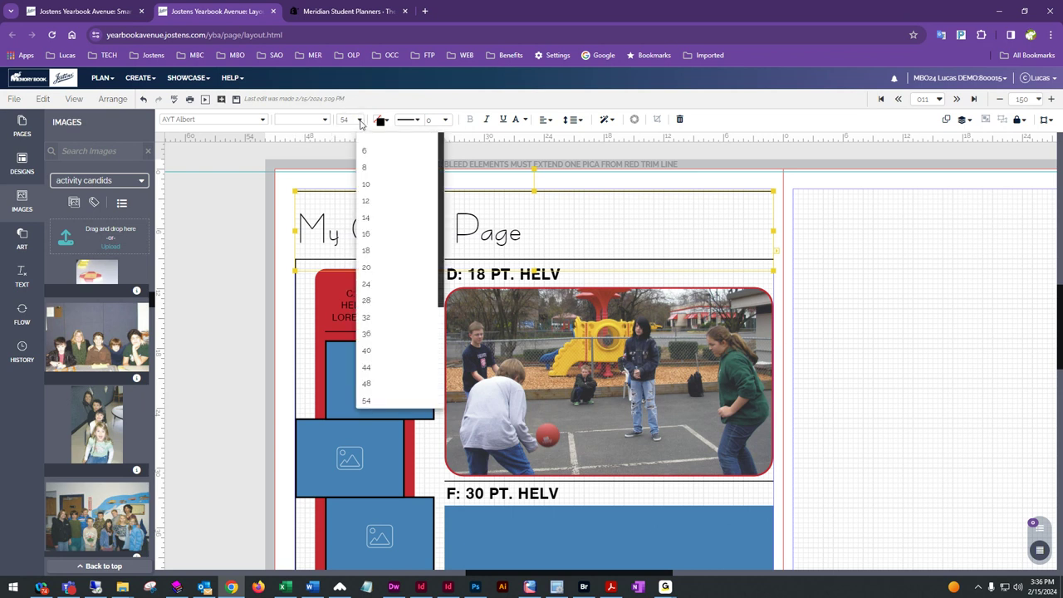
{"action": "left_click", "coordinate": [359, 121]}
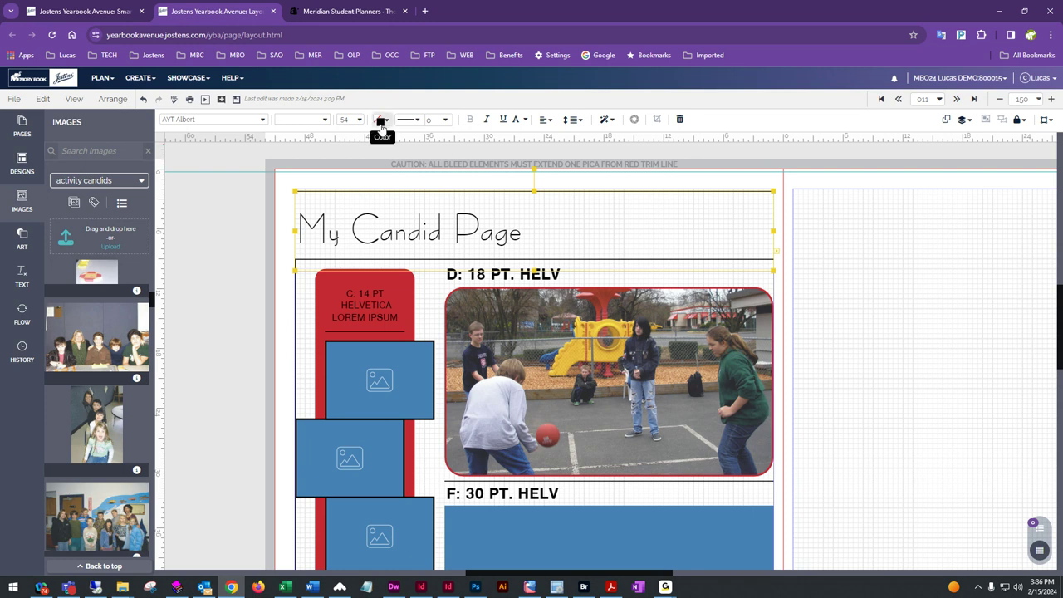
- Open the colour options for the "My Candid Page" headline and set its font to AYT FoundationSans
{"action": "left_click", "coordinate": [380, 121]}
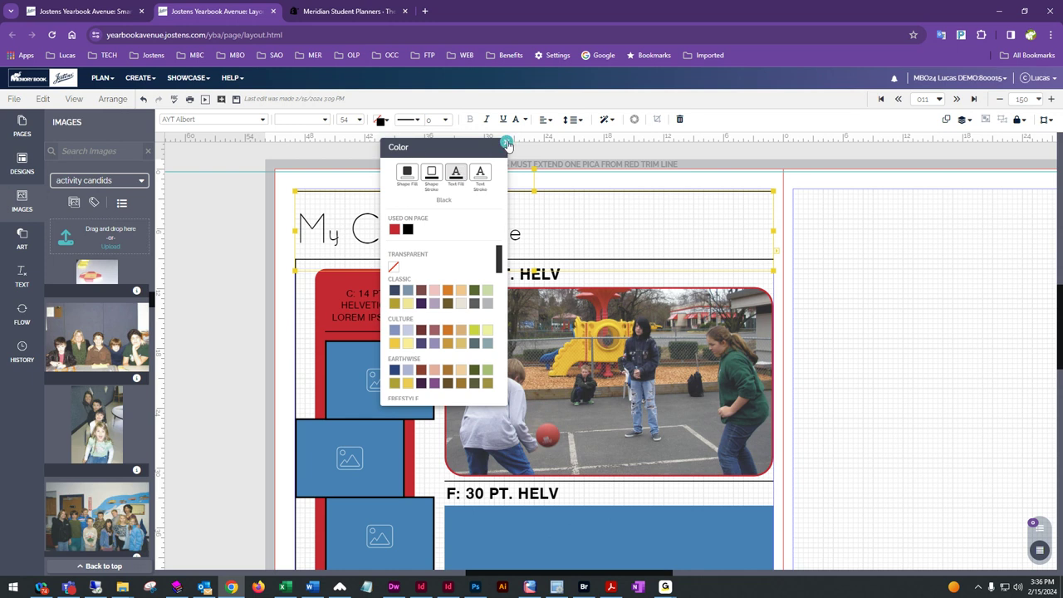
{"action": "left_click_drag", "start_coordinate": [466, 147], "coordinate": [551, 268]}
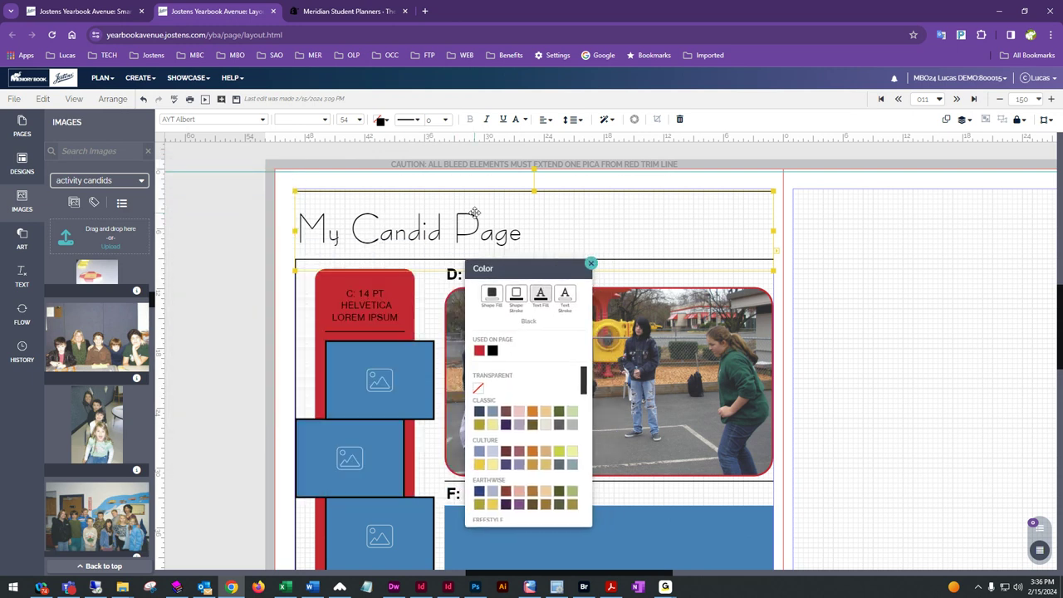
{"action": "mouse_move", "coordinate": [530, 272]}
{"action": "left_mouse_down"}
{"action": "mouse_move", "coordinate": [553, 283]}
{"action": "mouse_move", "coordinate": [531, 276]}
{"action": "left_mouse_up"}
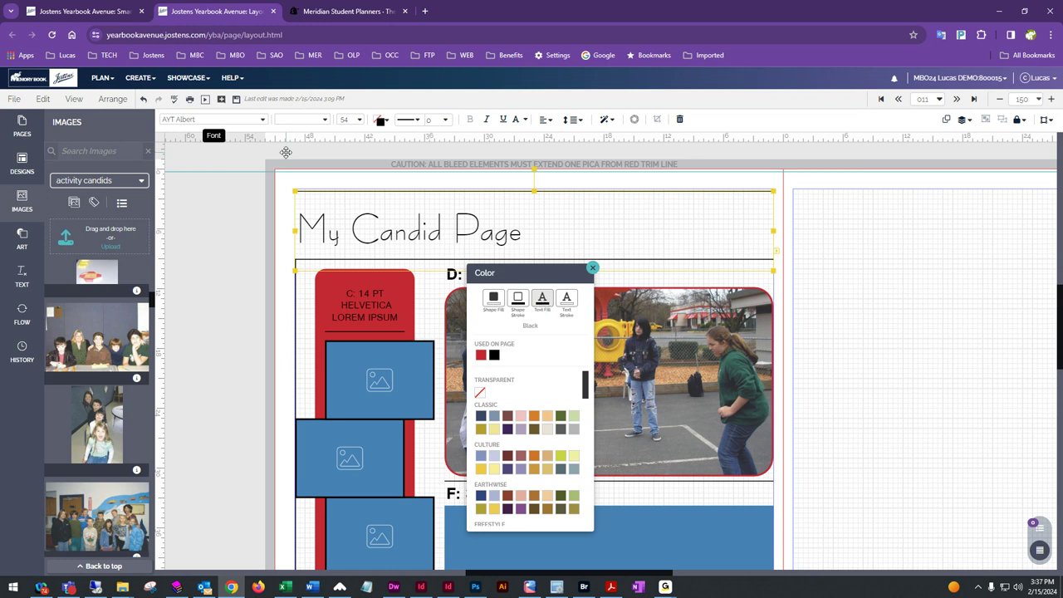
{"action": "left_click", "coordinate": [424, 186]}
{"action": "left_click", "coordinate": [417, 211]}
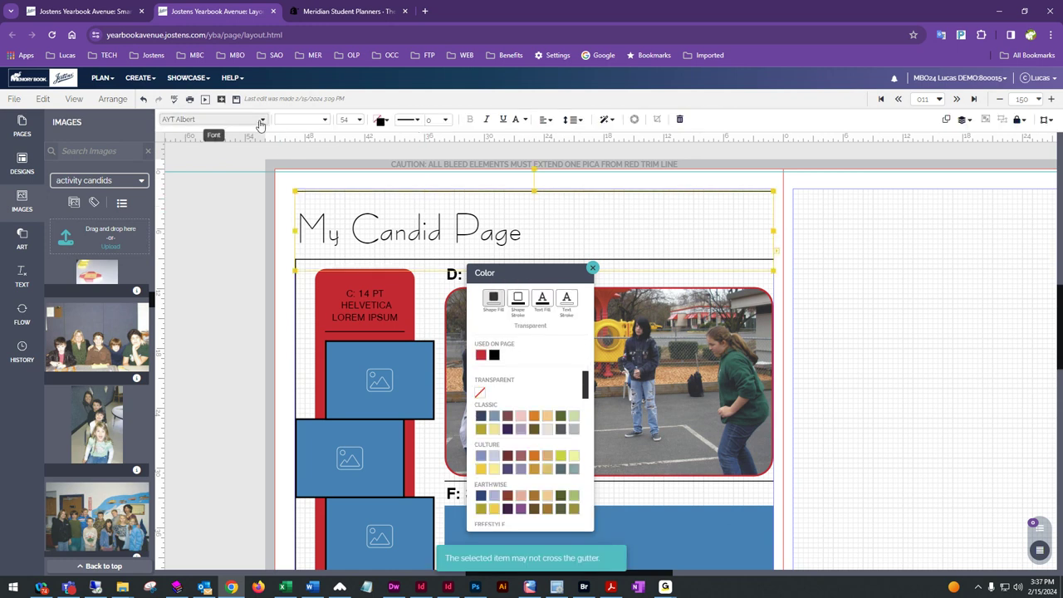
{"action": "left_click", "coordinate": [212, 120]}
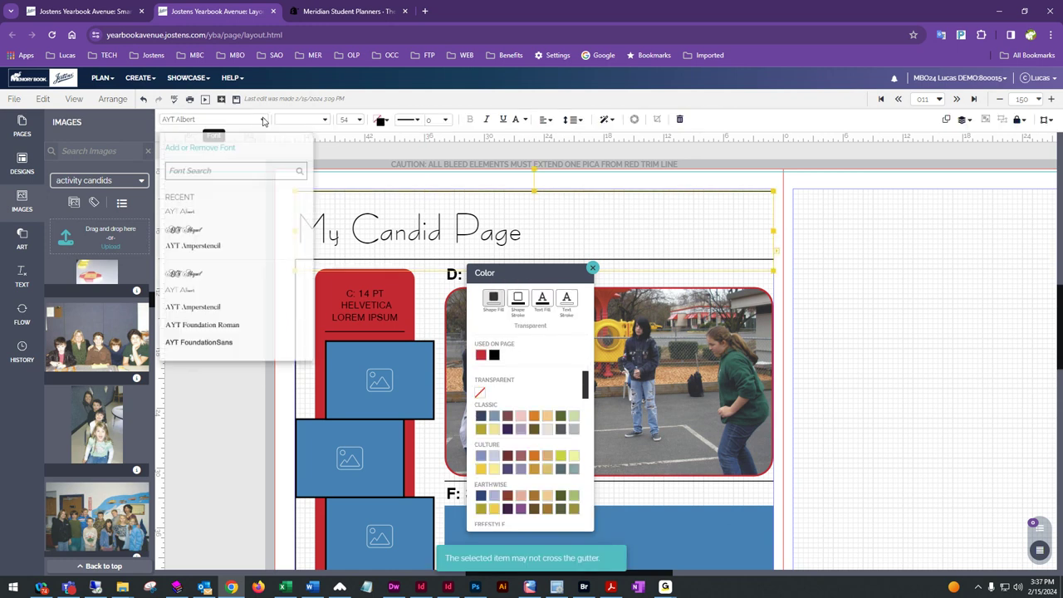
{"action": "left_click", "coordinate": [212, 352]}
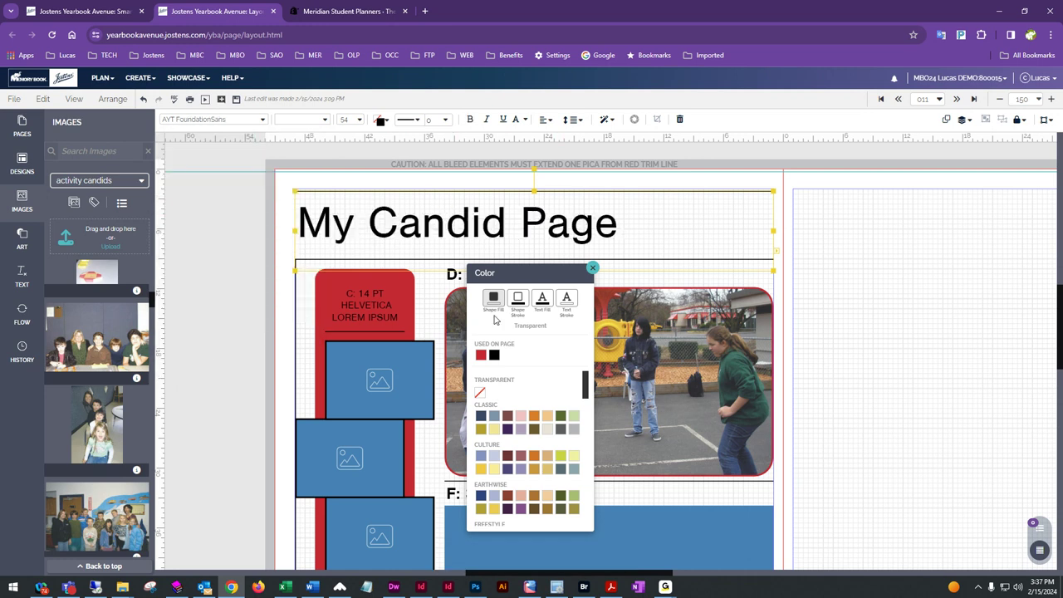
- Set the headline's text fill to FS Rebel Red and switch the colour target to its text stroke
{"action": "left_click", "coordinate": [542, 304]}
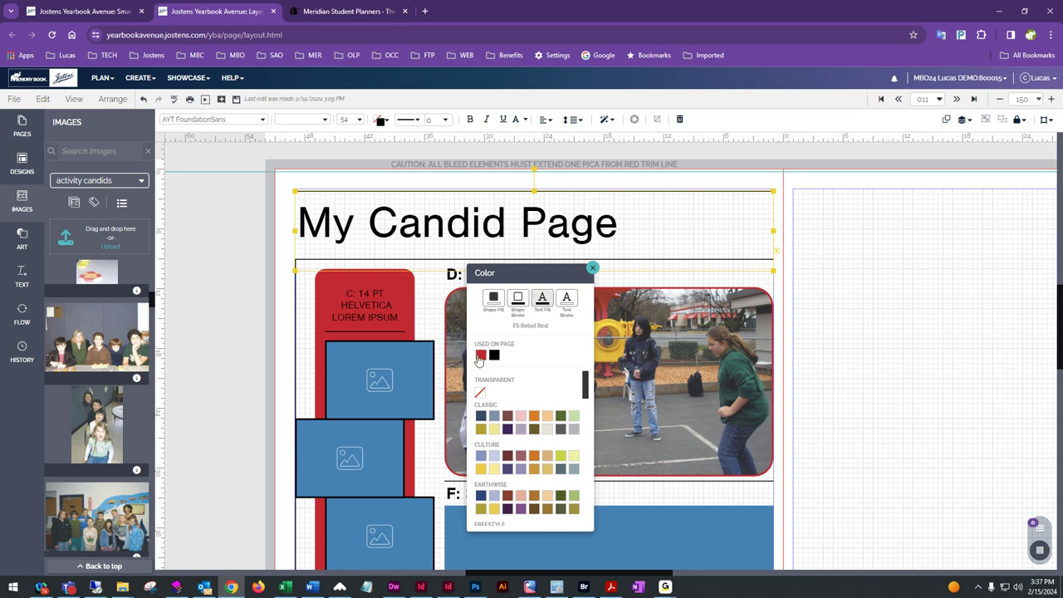
{"action": "left_click", "coordinate": [480, 355]}
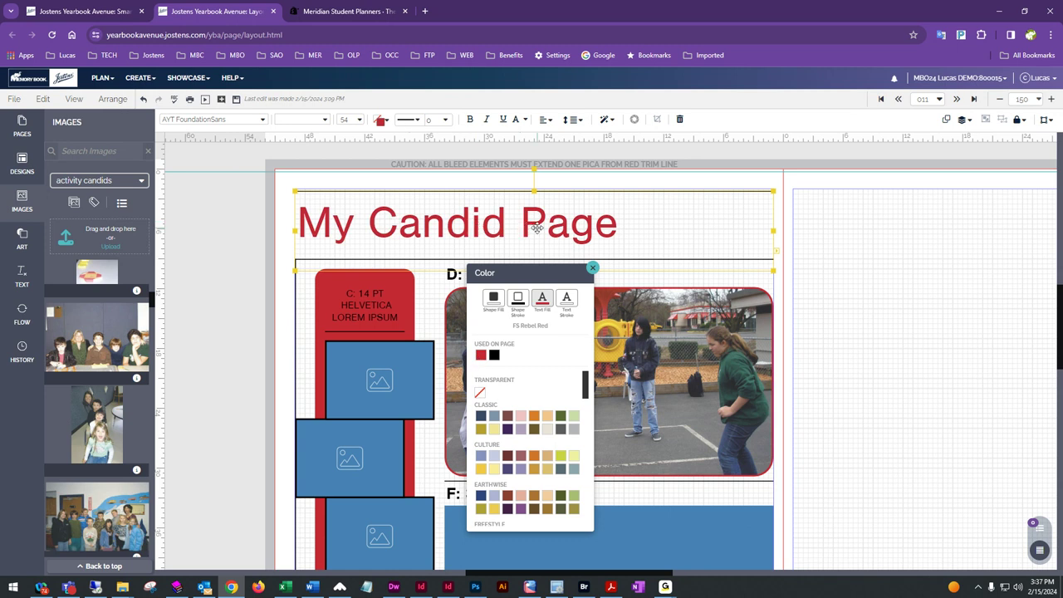
{"action": "left_click", "coordinate": [567, 300]}
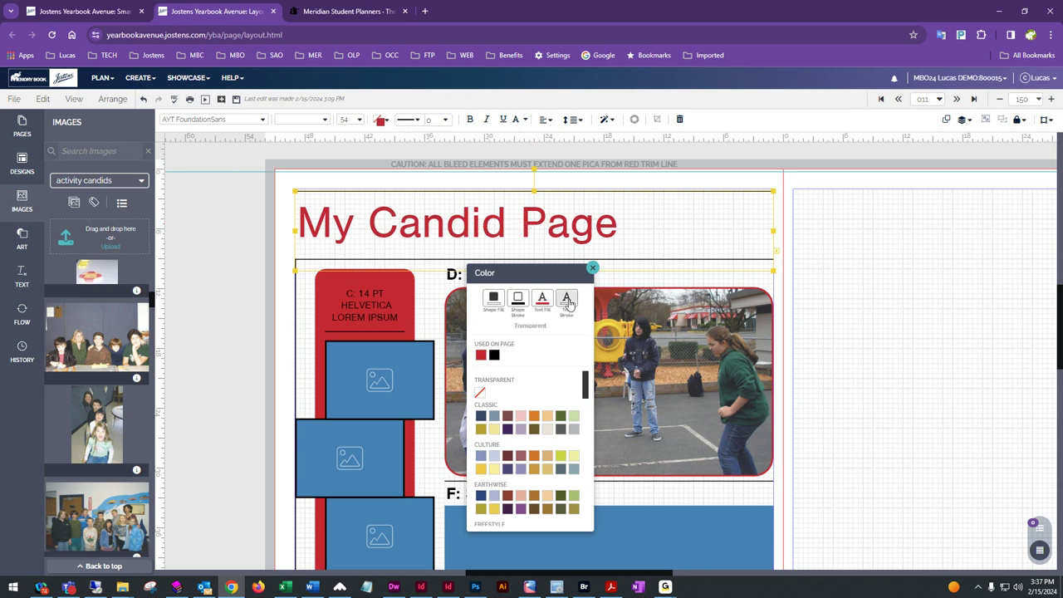
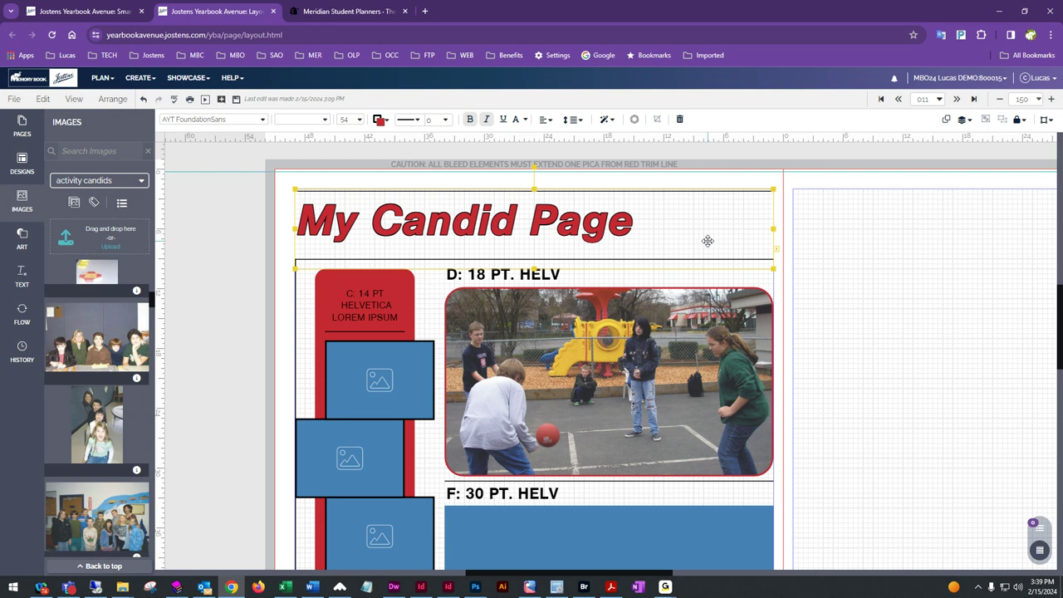
- Fit the whole two-page spread in view and deselect the "My Candid Page" headline
{"action": "left_click", "coordinate": [1000, 100]}
{"action": "left_click", "coordinate": [1001, 100]}
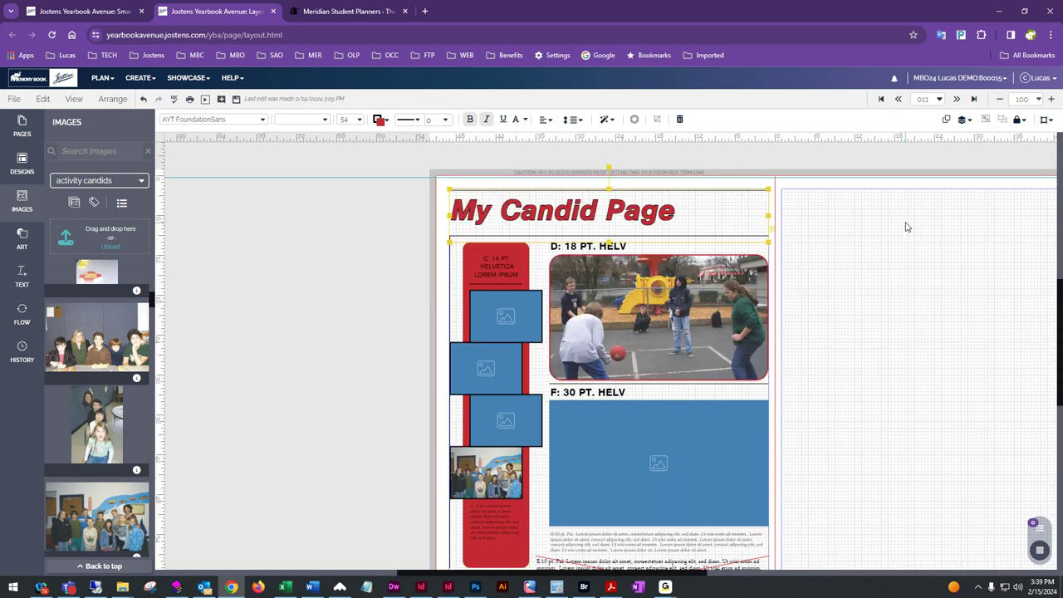
{"action": "left_click", "coordinate": [1037, 99]}
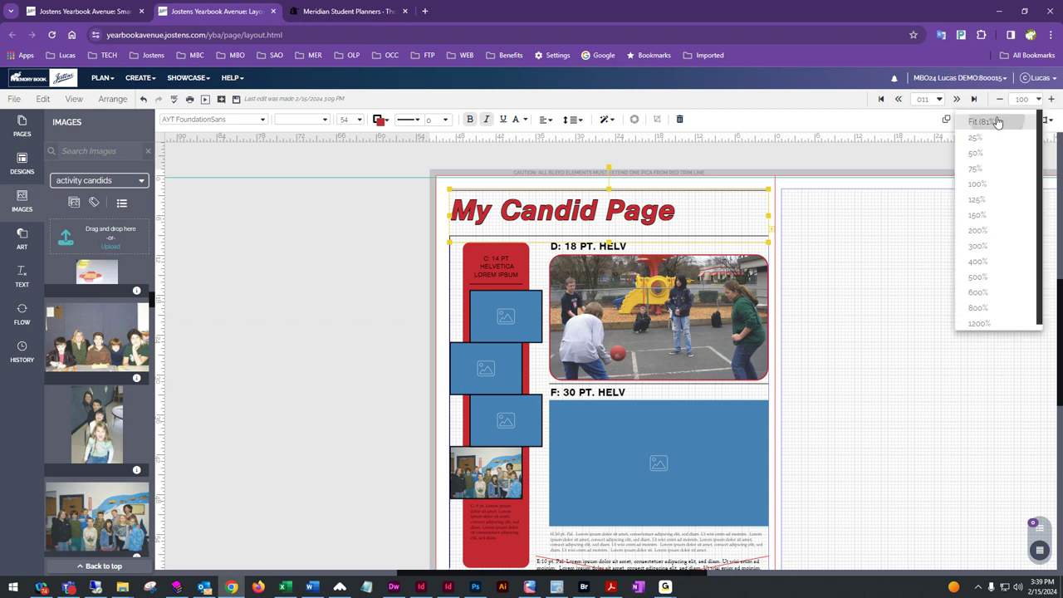
{"action": "left_click", "coordinate": [998, 119]}
{"action": "left_click", "coordinate": [993, 279]}
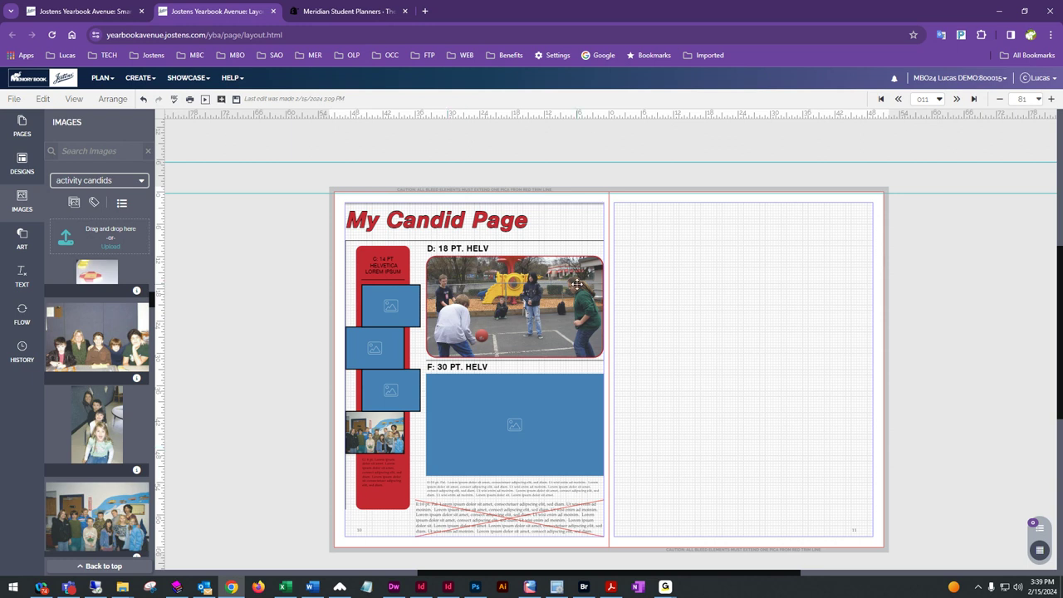
{"action": "scroll", "coordinate": [578, 285], "scroll_direction": "up", "scroll_amount": 1}
{"action": "scroll", "coordinate": [515, 288], "scroll_direction": "down", "scroll_amount": 2}
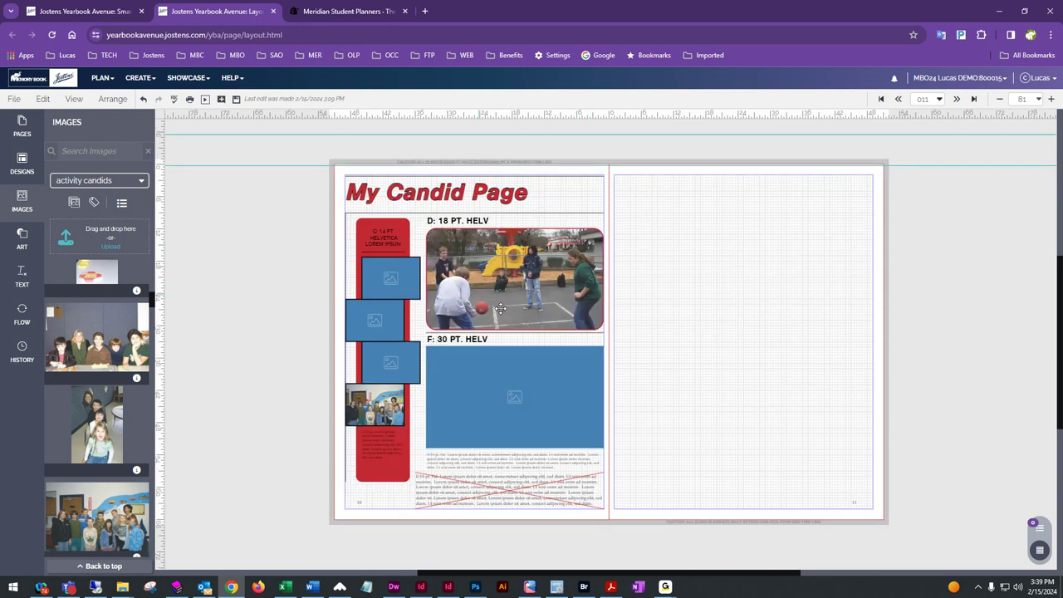
- Open the Change Background settings, move them over the right page, and switch between the left and right page targets, ending on Right Page
{"action": "left_click", "coordinate": [41, 101]}
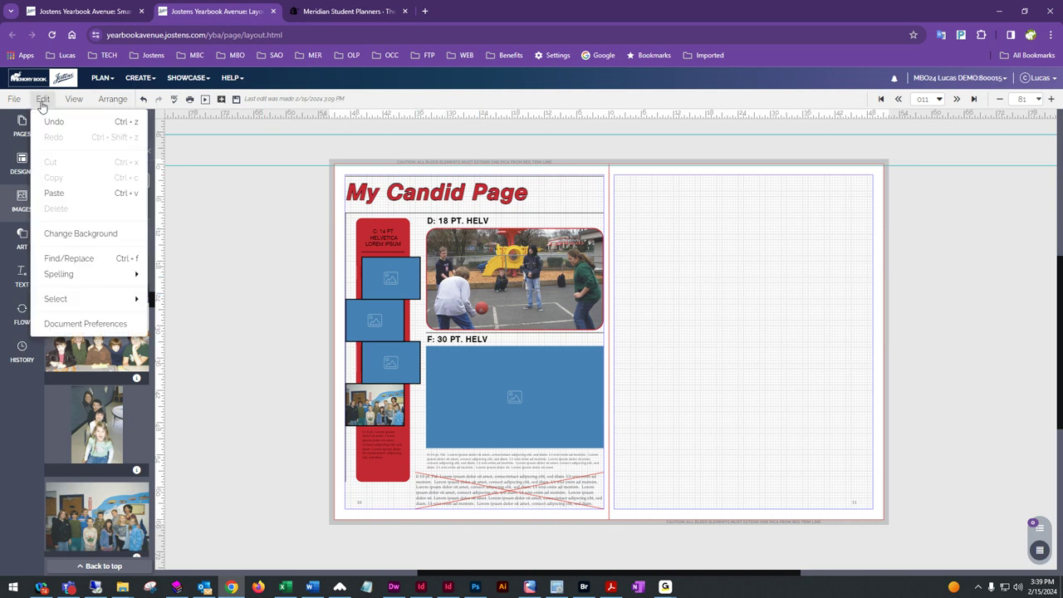
{"action": "left_click", "coordinate": [79, 237]}
{"action": "left_click_drag", "start_coordinate": [960, 133], "coordinate": [830, 249]}
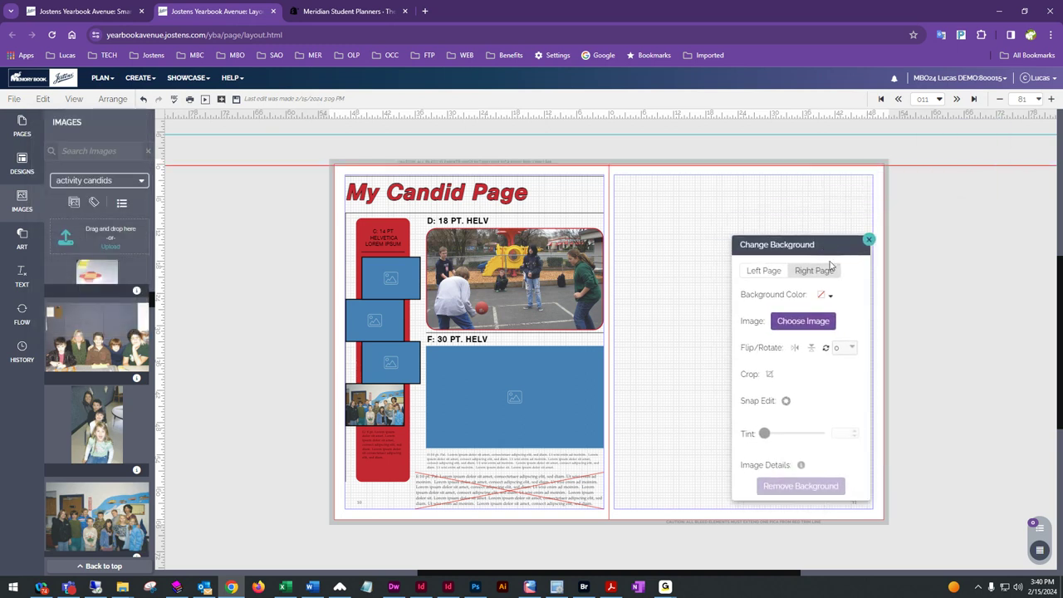
{"action": "left_click", "coordinate": [821, 272]}
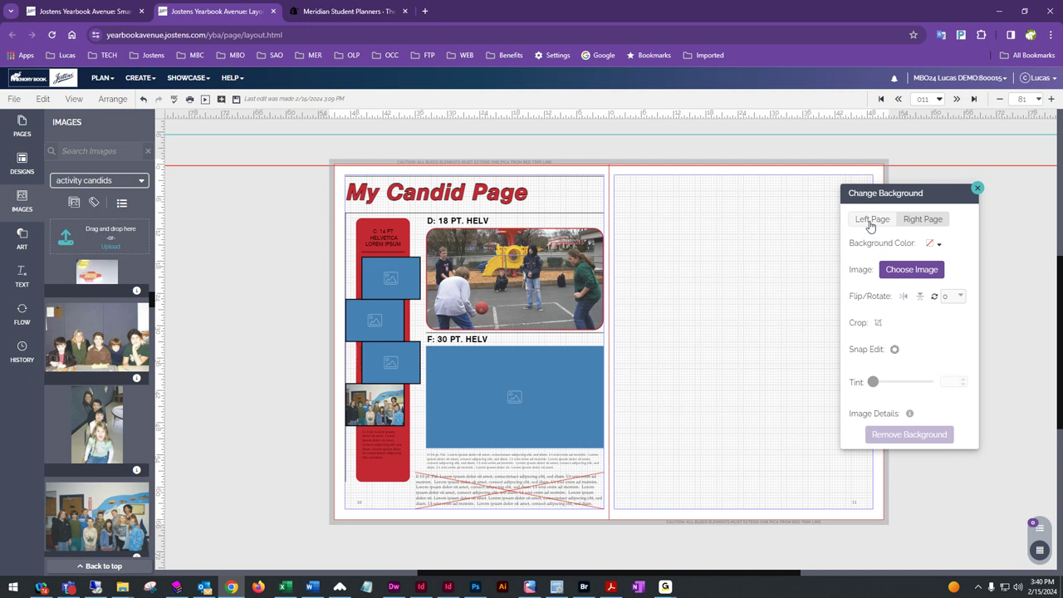
{"action": "left_click", "coordinate": [871, 221]}
{"action": "left_click", "coordinate": [921, 221]}
{"action": "left_click", "coordinate": [869, 219]}
{"action": "left_click", "coordinate": [904, 219]}
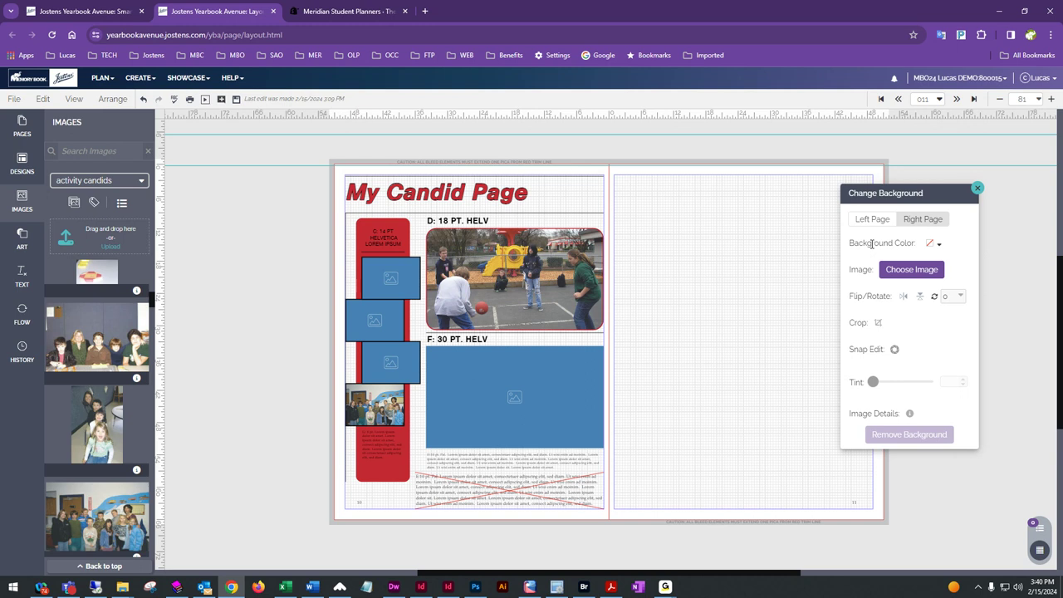
- Set the right page's background colour to FS Rebel Red and look through the other available colour swatches
{"action": "left_click", "coordinate": [930, 245]}
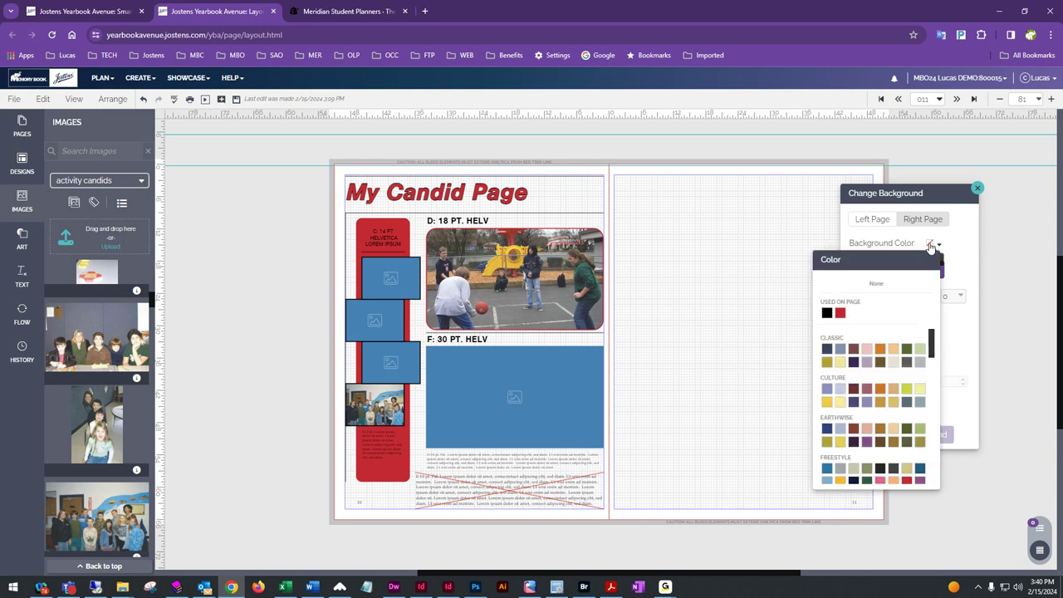
{"action": "left_click", "coordinate": [840, 314]}
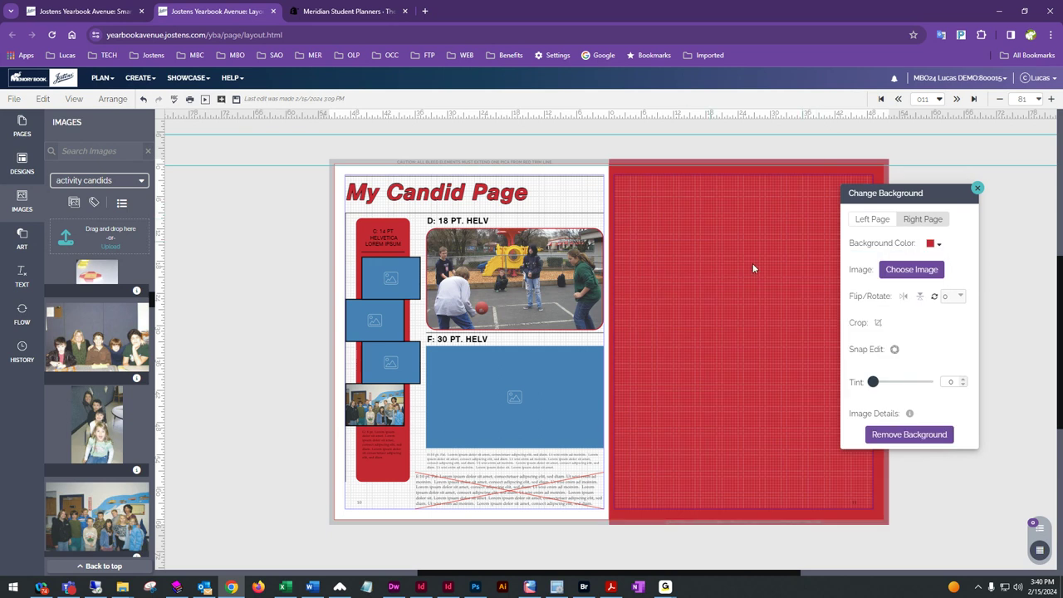
{"action": "left_click", "coordinate": [930, 245]}
{"action": "scroll", "coordinate": [868, 353], "scroll_direction": "down", "scroll_amount": 4}
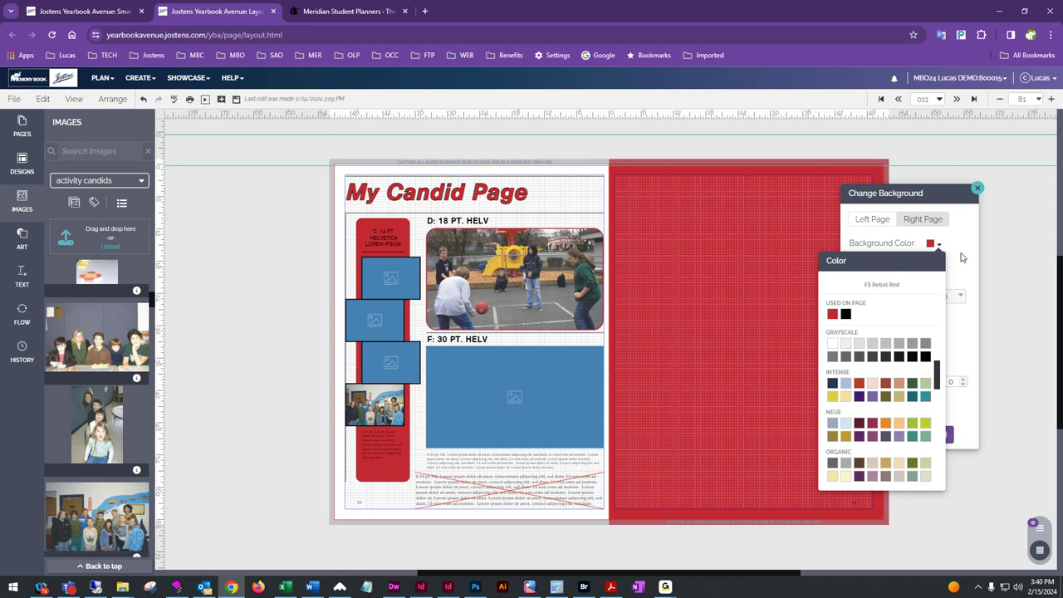
{"action": "left_click", "coordinate": [933, 245]}
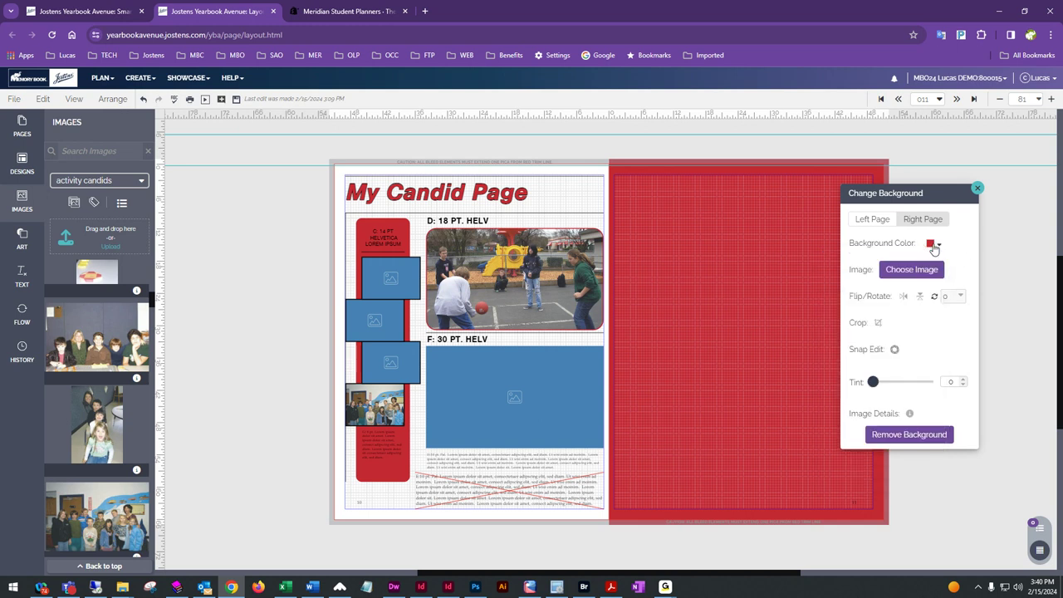
- Start choosing a background image for the left page and browse the Back to Cool set in the Clipart By Cover category
{"action": "left_click", "coordinate": [861, 219]}
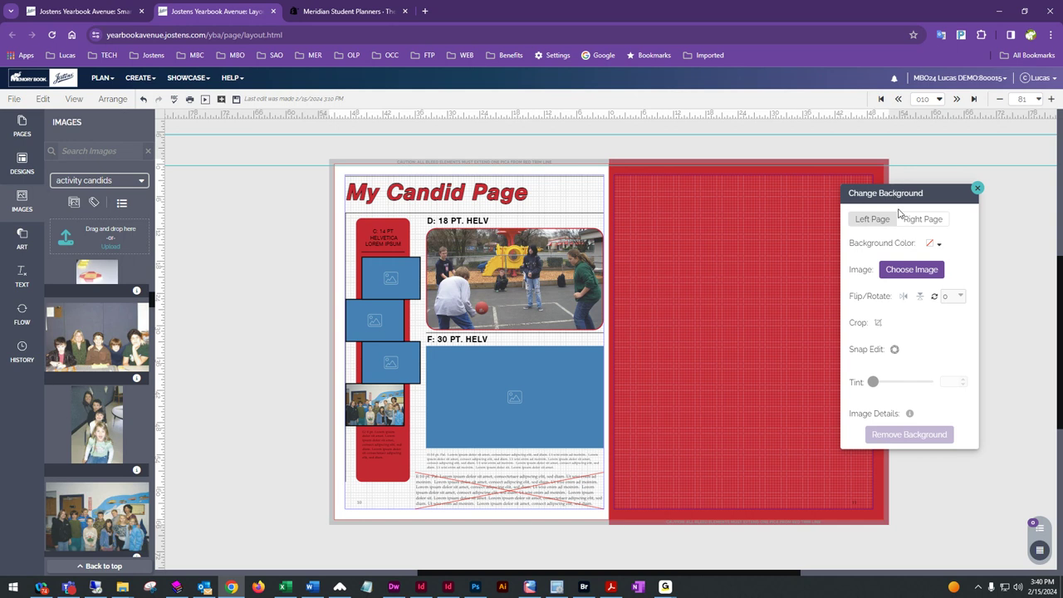
{"action": "left_click", "coordinate": [910, 270]}
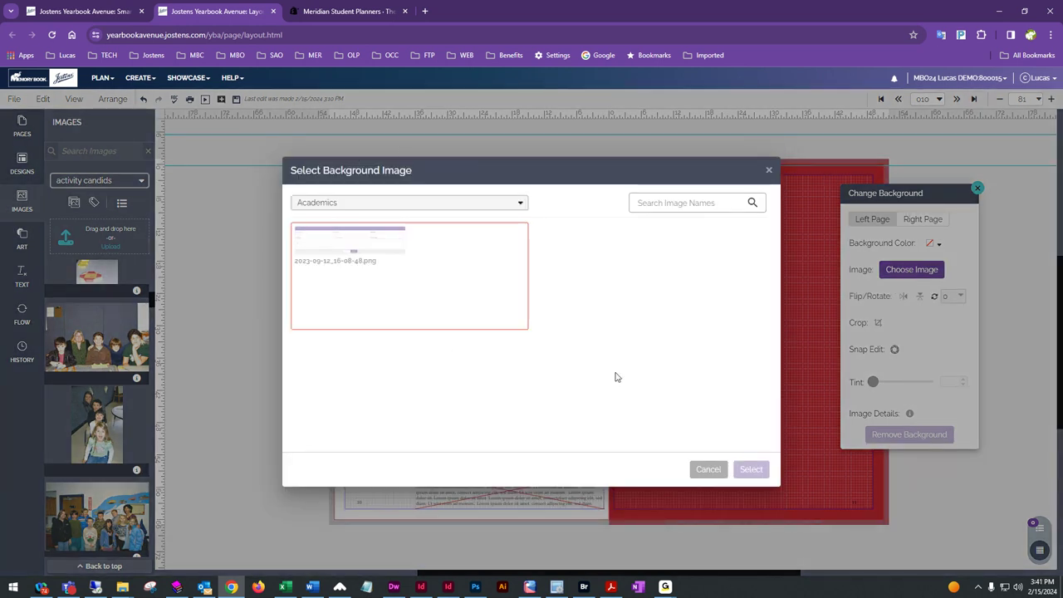
{"action": "left_click", "coordinate": [361, 208]}
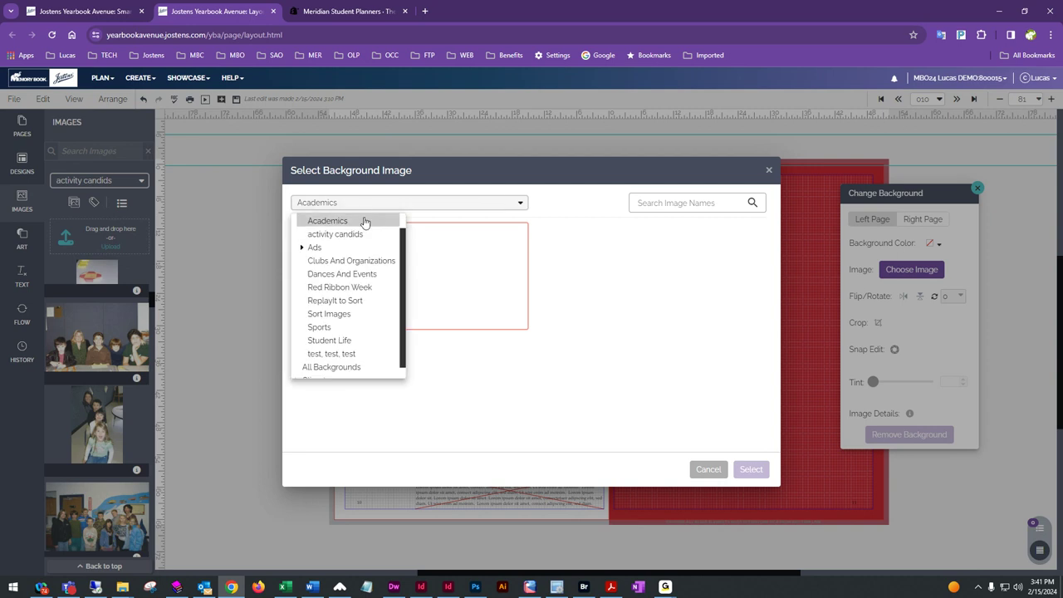
{"action": "scroll", "coordinate": [325, 252], "scroll_direction": "down", "scroll_amount": 1}
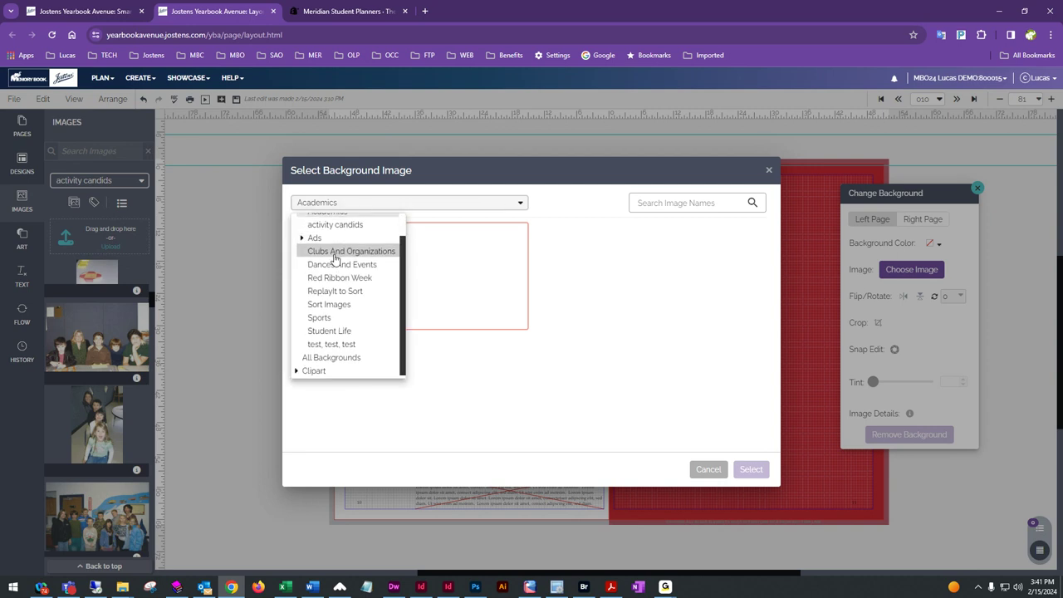
{"action": "left_click", "coordinate": [295, 372]}
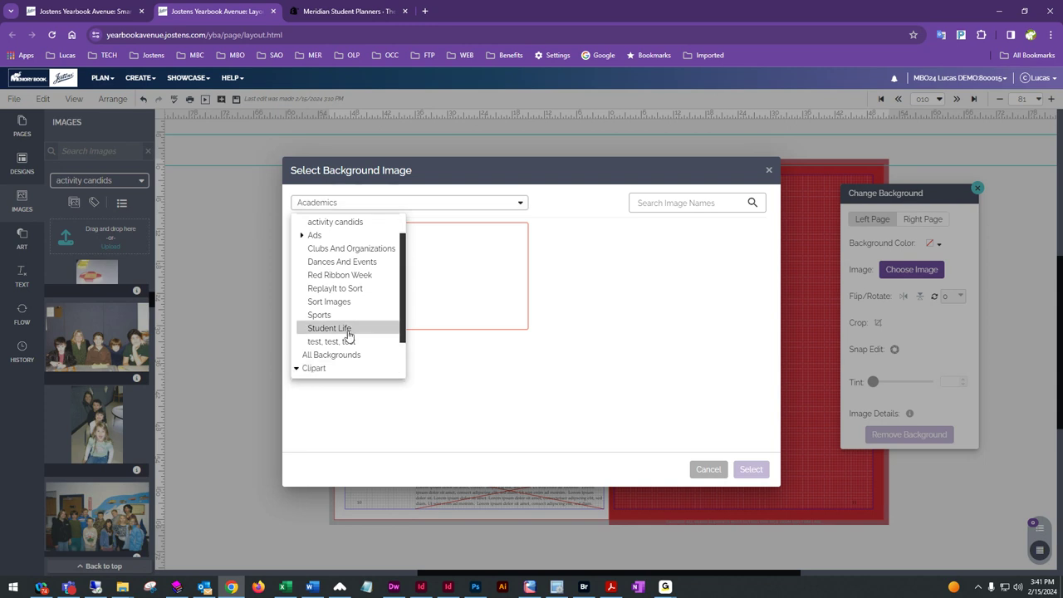
{"action": "scroll", "coordinate": [346, 332], "scroll_direction": "down", "scroll_amount": 2}
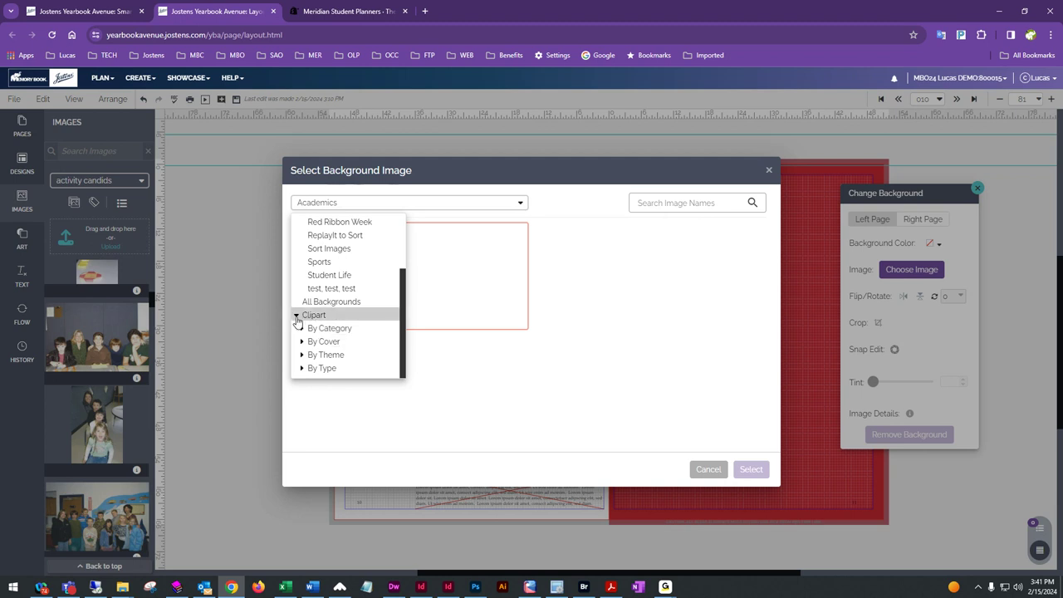
{"action": "left_click", "coordinate": [303, 341]}
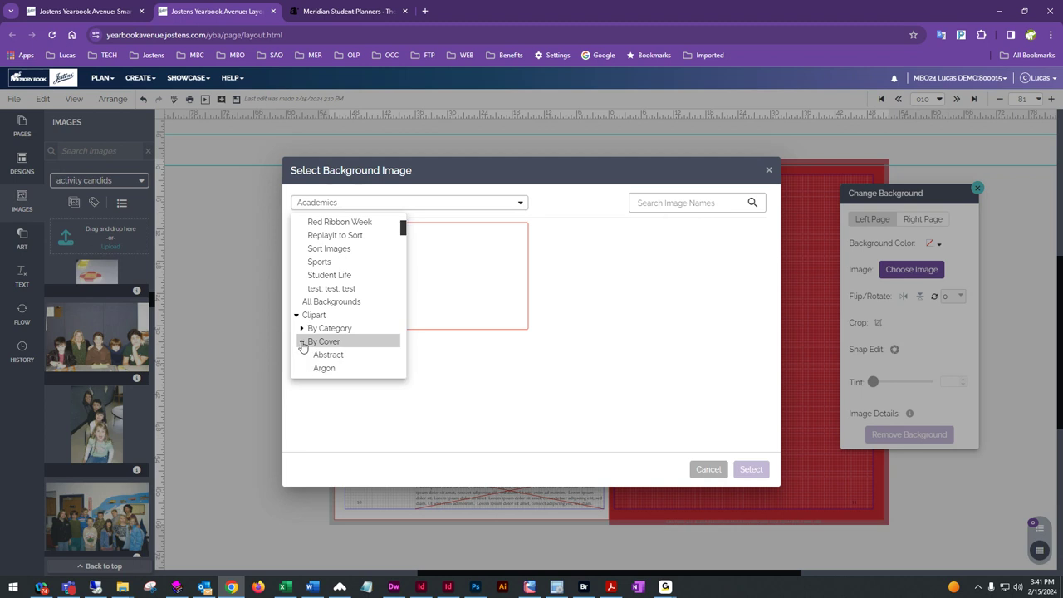
{"action": "scroll", "coordinate": [377, 341], "scroll_direction": "down", "scroll_amount": 3}
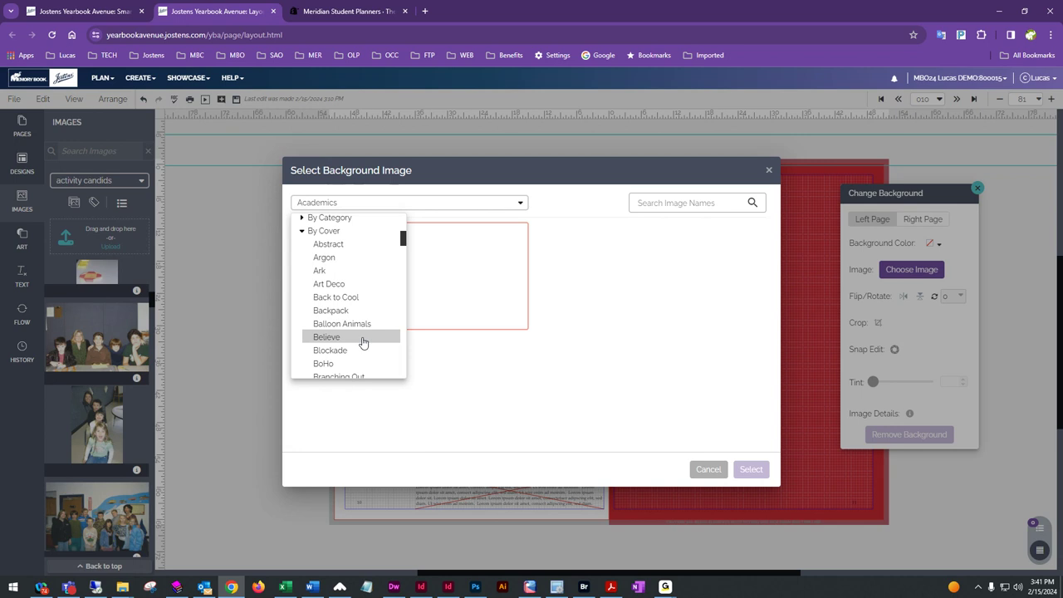
{"action": "left_click", "coordinate": [335, 297]}
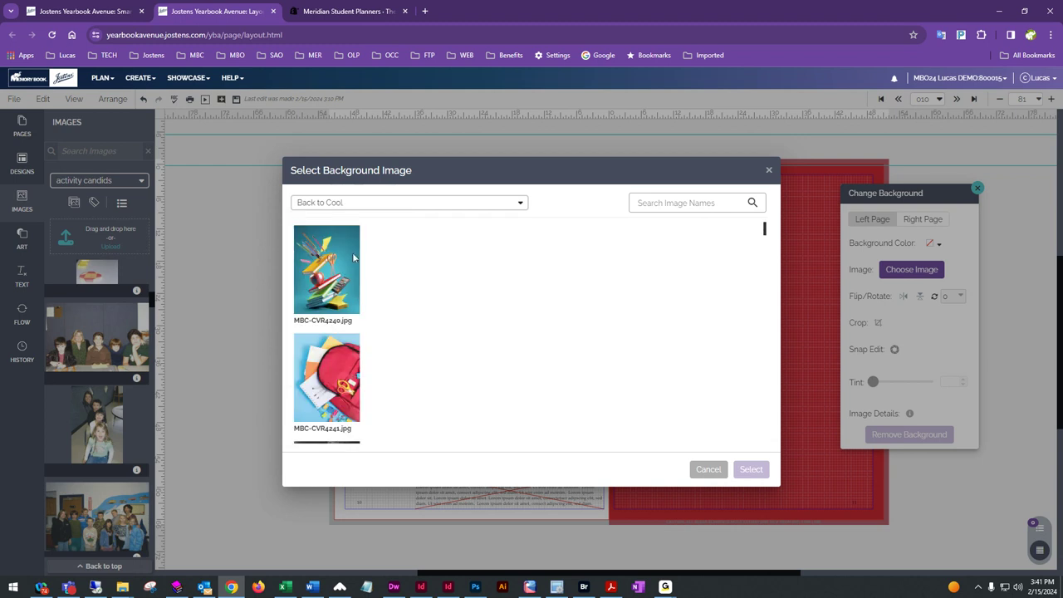
{"action": "scroll", "coordinate": [349, 352], "scroll_direction": "down", "scroll_amount": 3}
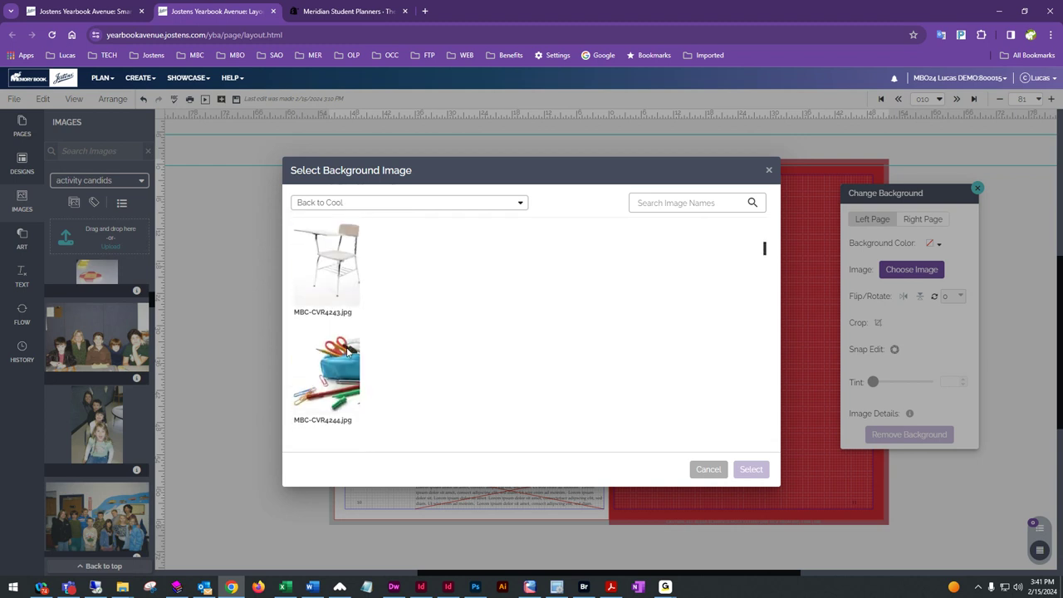
- Browse the background images in the Connected cover set
{"action": "left_click", "coordinate": [417, 208]}
{"action": "scroll", "coordinate": [362, 295], "scroll_direction": "down", "scroll_amount": 1}
{"action": "scroll", "coordinate": [363, 295], "scroll_direction": "down", "scroll_amount": 1}
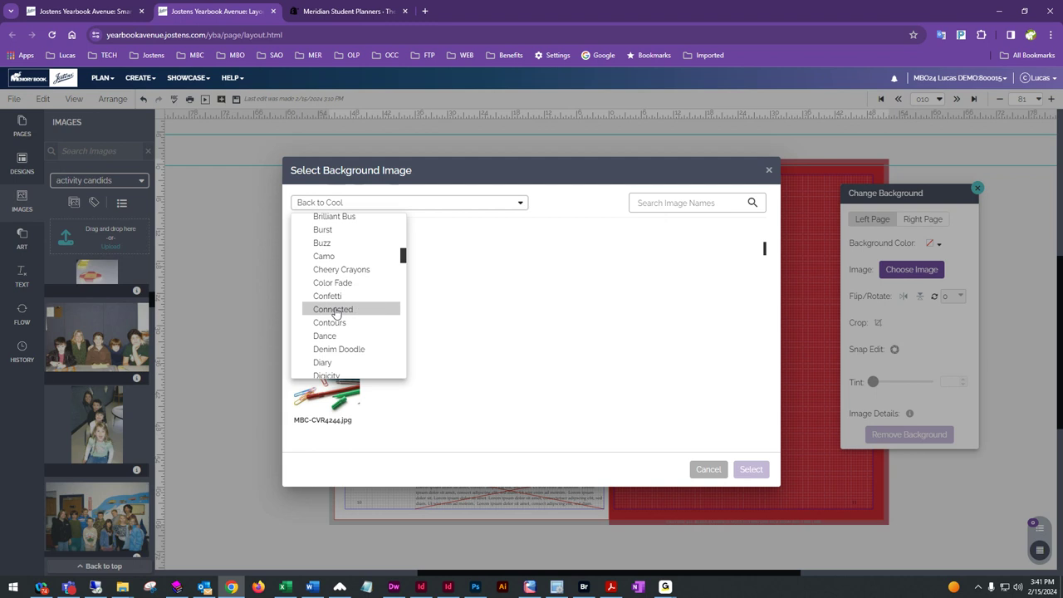
{"action": "left_click", "coordinate": [336, 308]}
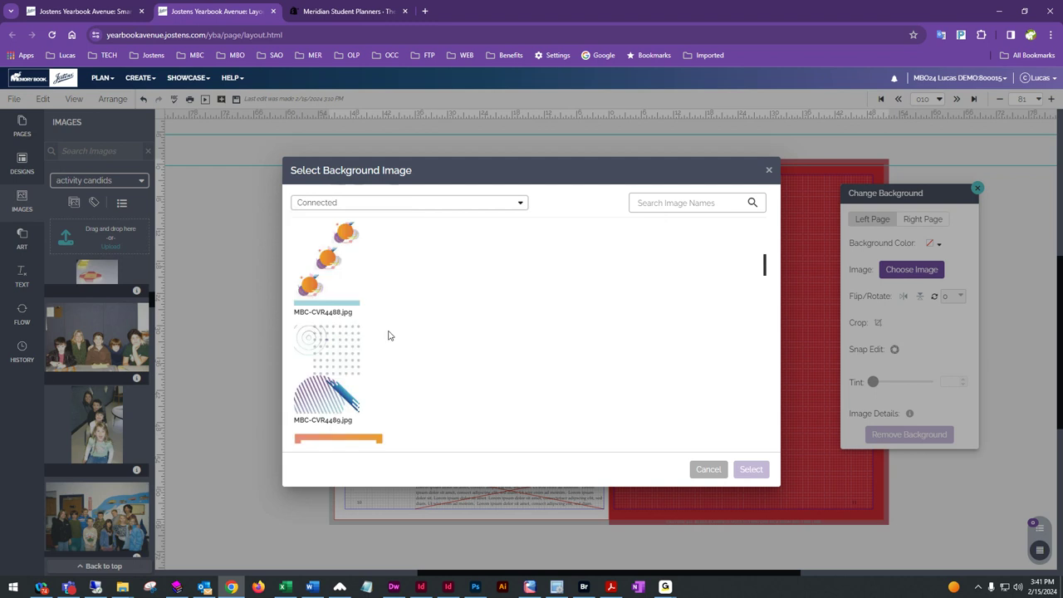
{"action": "scroll", "coordinate": [388, 334], "scroll_direction": "up", "scroll_amount": 3}
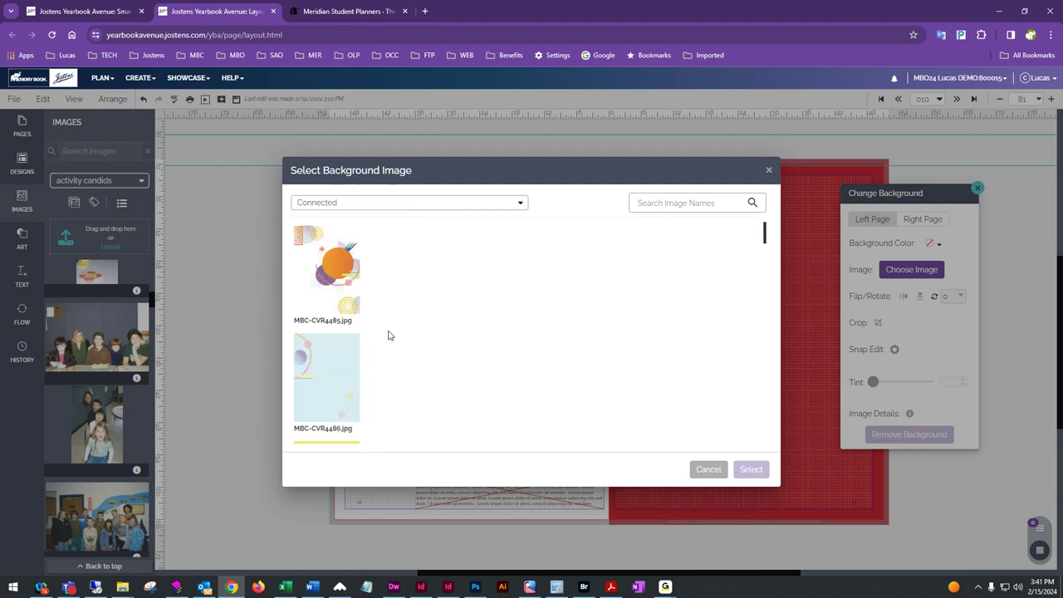
- Browse the background images in the Inksplosion cover set
{"action": "left_click", "coordinate": [405, 206]}
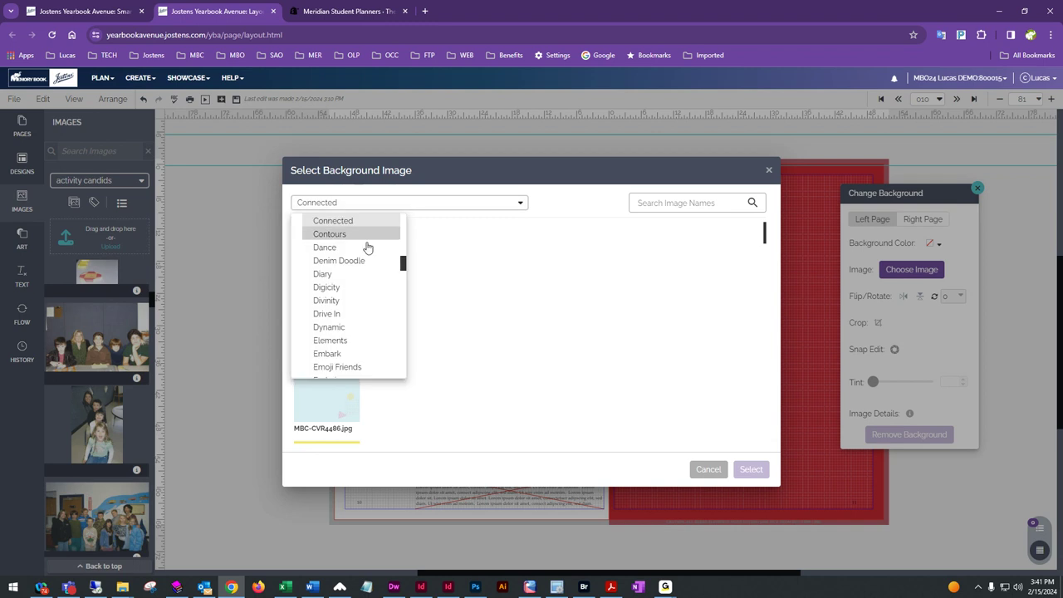
{"action": "scroll", "coordinate": [348, 272], "scroll_direction": "down", "scroll_amount": 3}
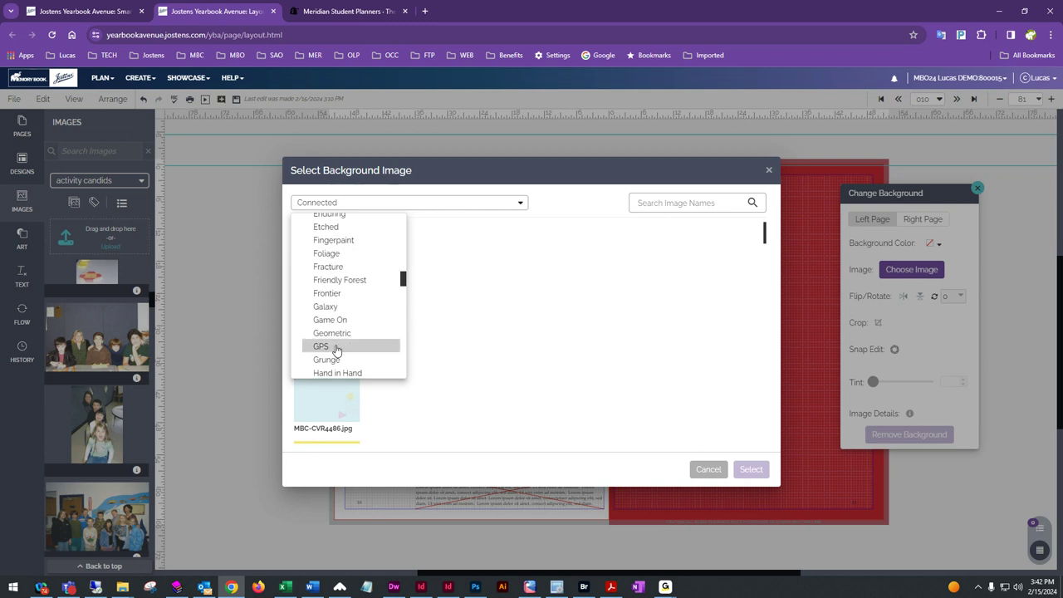
{"action": "scroll", "coordinate": [334, 347], "scroll_direction": "down", "scroll_amount": 1}
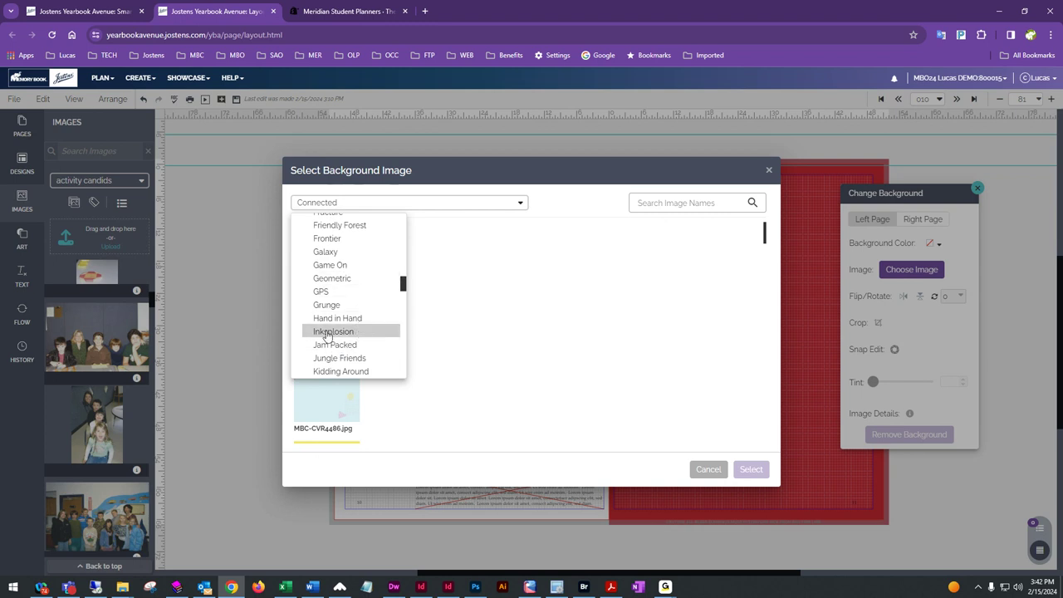
{"action": "left_click", "coordinate": [328, 332]}
{"action": "scroll", "coordinate": [326, 334], "scroll_direction": "down", "scroll_amount": 3}
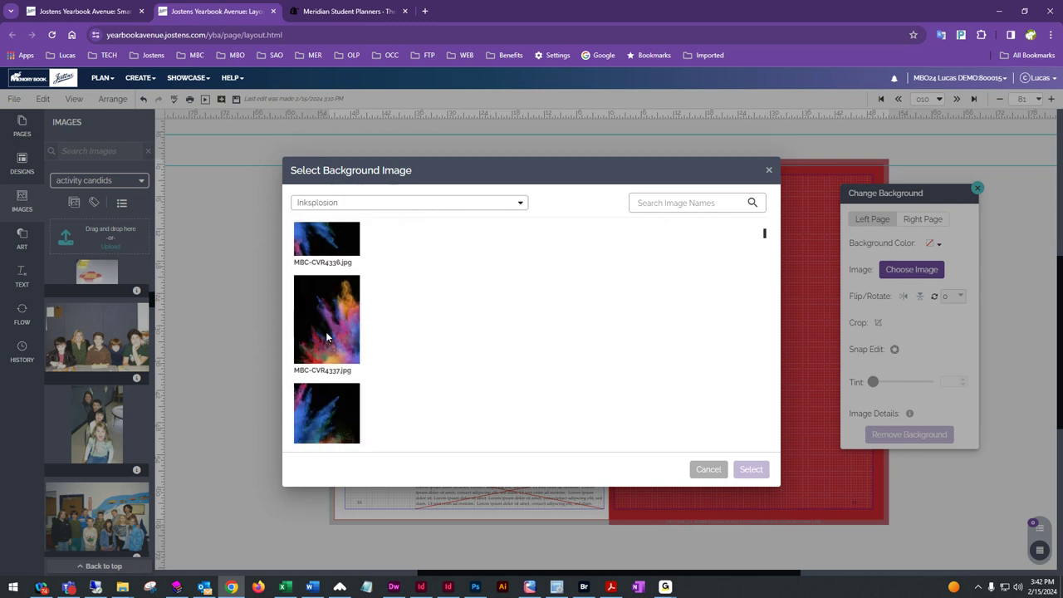
- Browse the background images in the Monsters cover set
{"action": "left_click", "coordinate": [385, 209]}
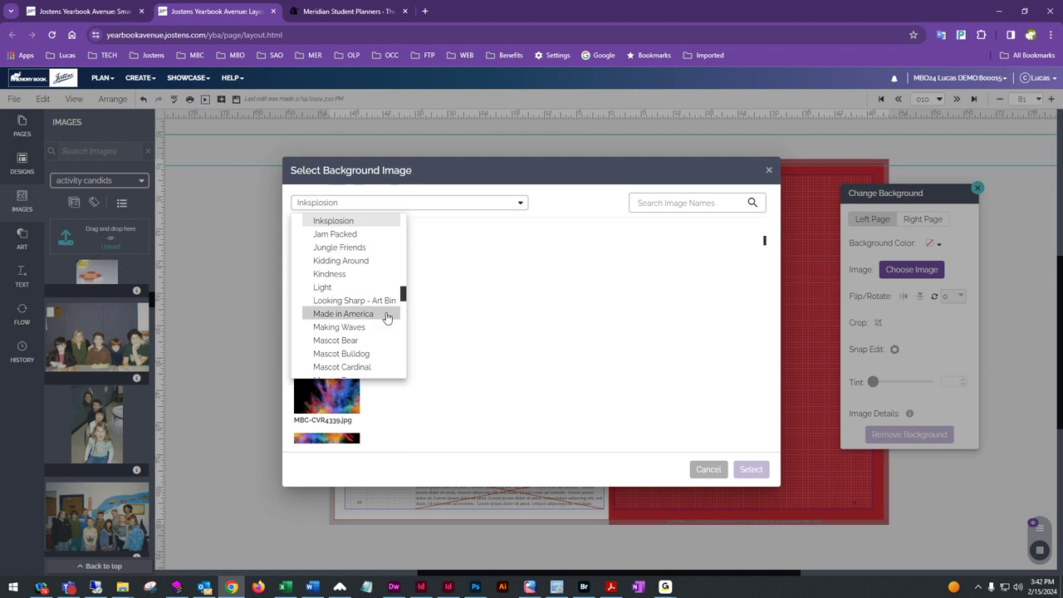
{"action": "scroll", "coordinate": [359, 338], "scroll_direction": "down", "scroll_amount": 5}
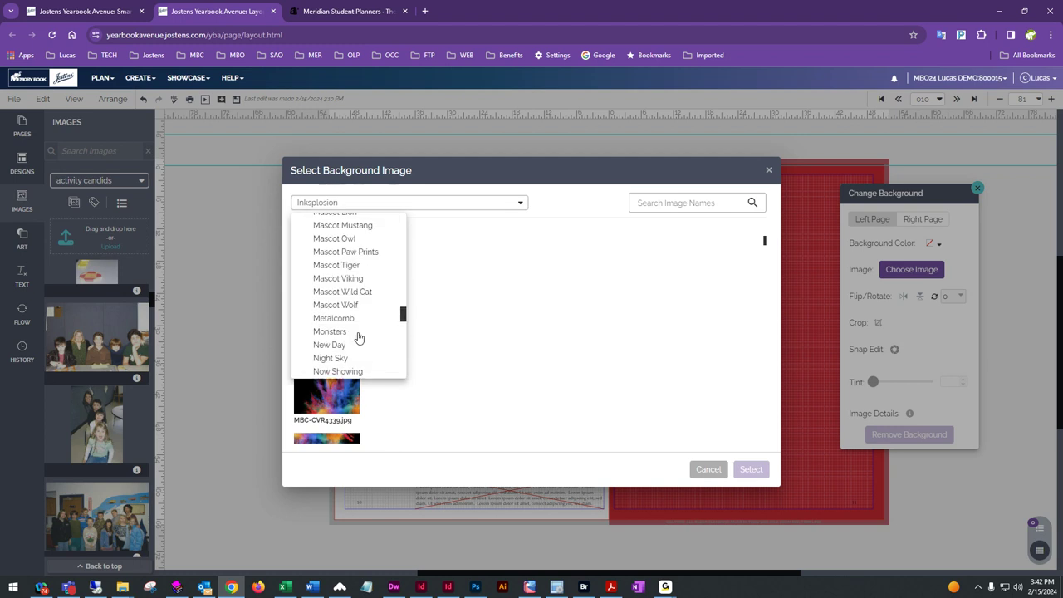
{"action": "left_click", "coordinate": [329, 332]}
{"action": "scroll", "coordinate": [329, 337], "scroll_direction": "down", "scroll_amount": 5}
- Return to the Back to Cool cover set in the background image library
{"action": "left_click", "coordinate": [425, 208]}
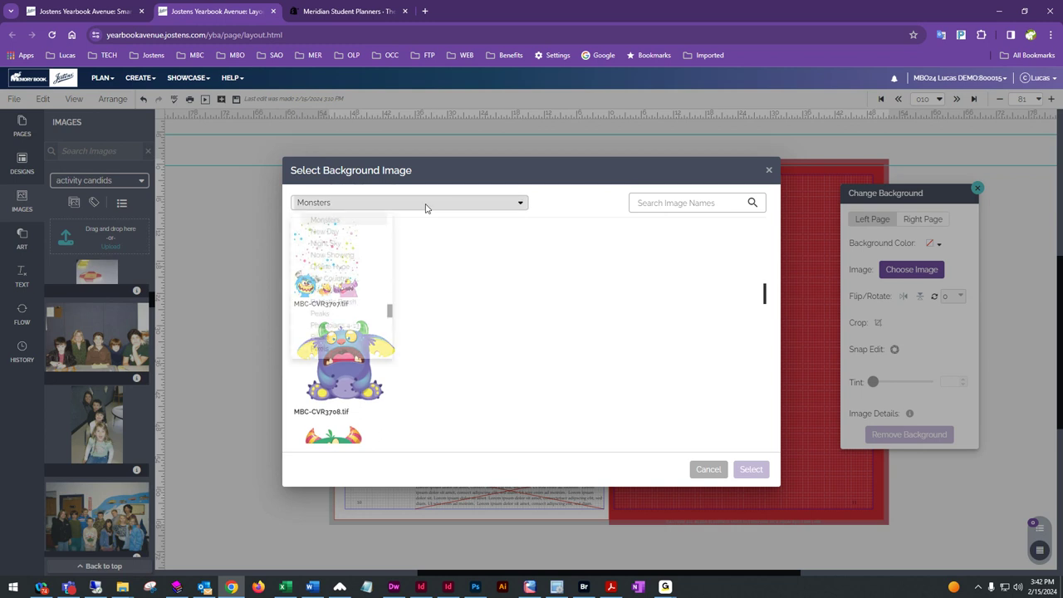
{"action": "scroll", "coordinate": [368, 344], "scroll_direction": "up", "scroll_amount": 15}
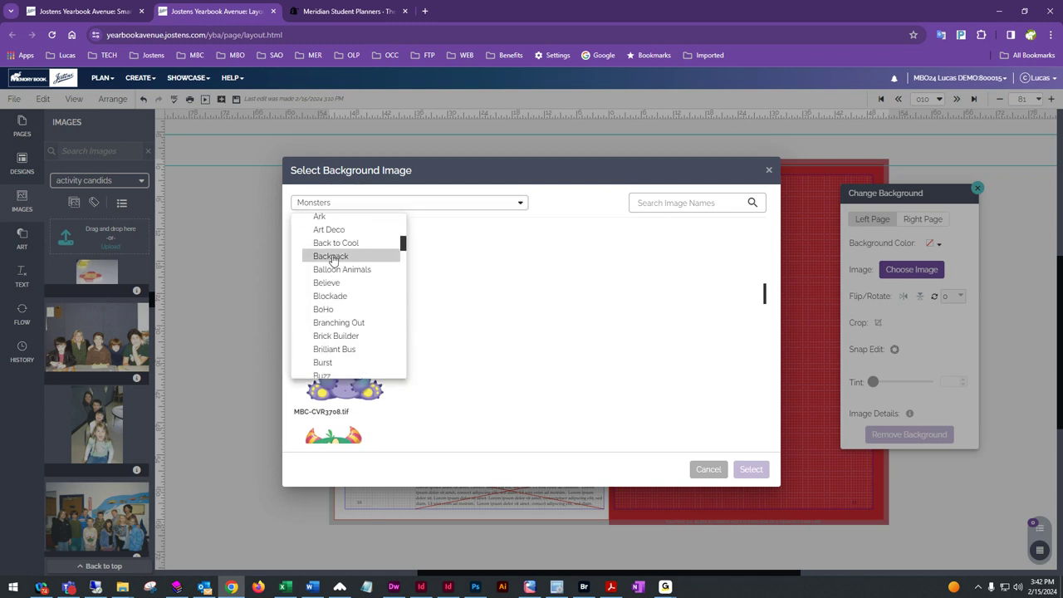
{"action": "left_click", "coordinate": [335, 243]}
- Browse the background images in the Argon cover set
{"action": "left_click", "coordinate": [396, 202]}
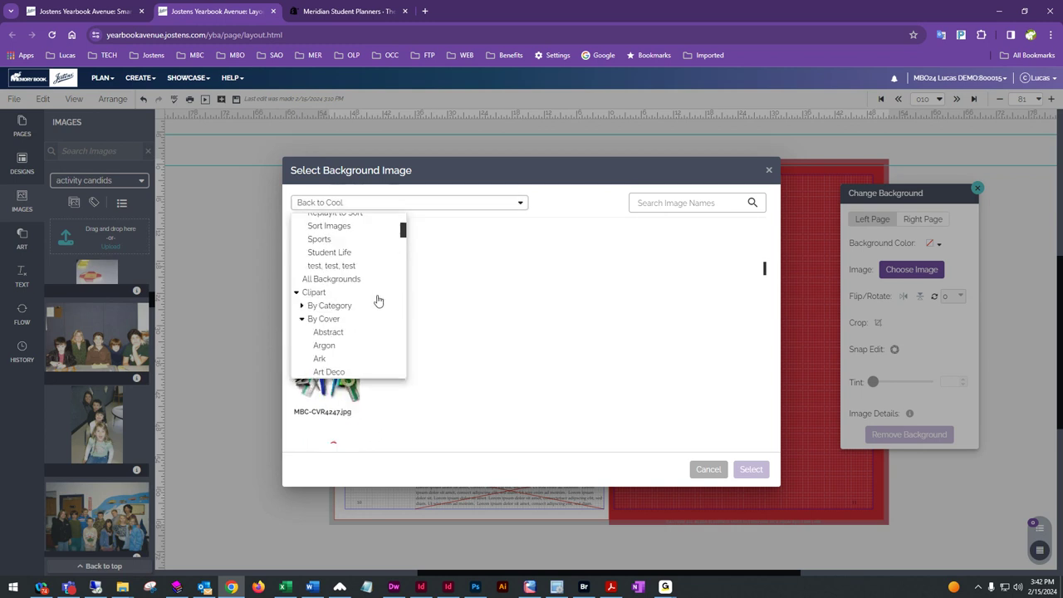
{"action": "scroll", "coordinate": [352, 333], "scroll_direction": "down", "scroll_amount": 3}
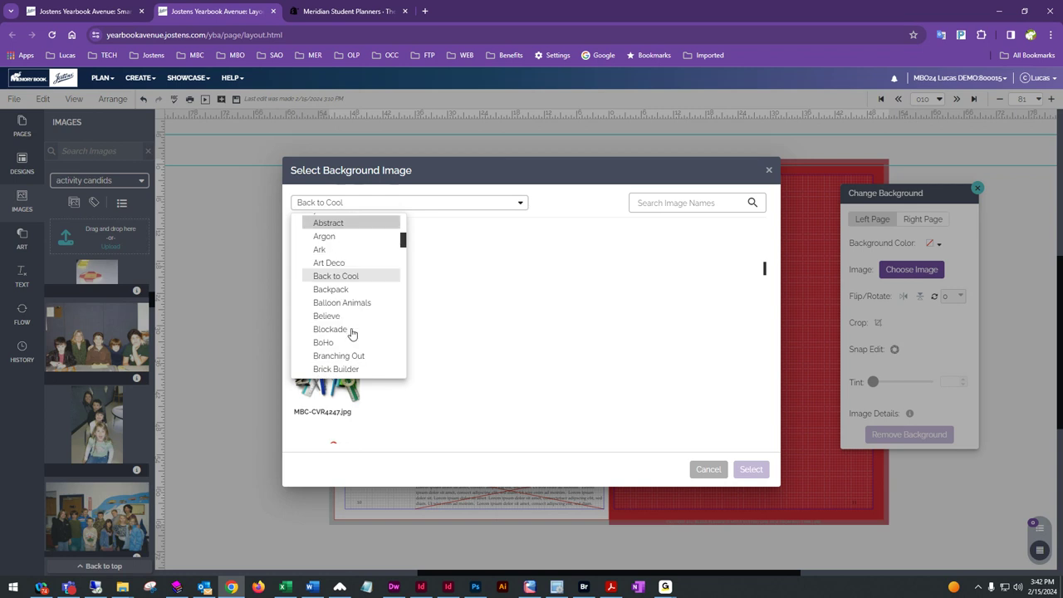
{"action": "left_click", "coordinate": [324, 236]}
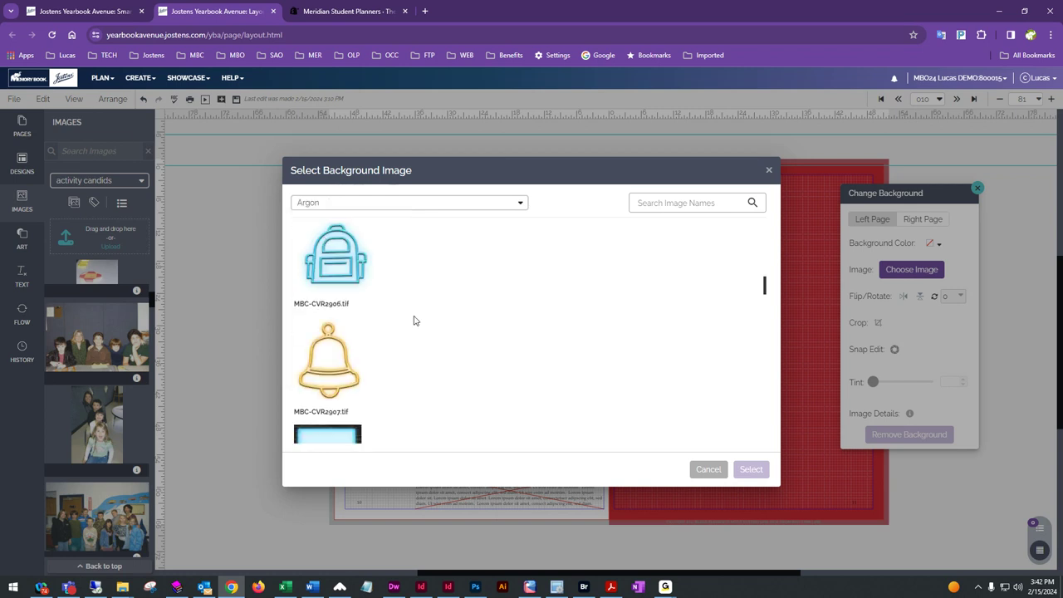
{"action": "scroll", "coordinate": [420, 345], "scroll_direction": "down", "scroll_amount": 3}
- Set the left page's background to the grey image MBC-CVR1591.JPG from the Stone Washed cover set
{"action": "left_click", "coordinate": [408, 205]}
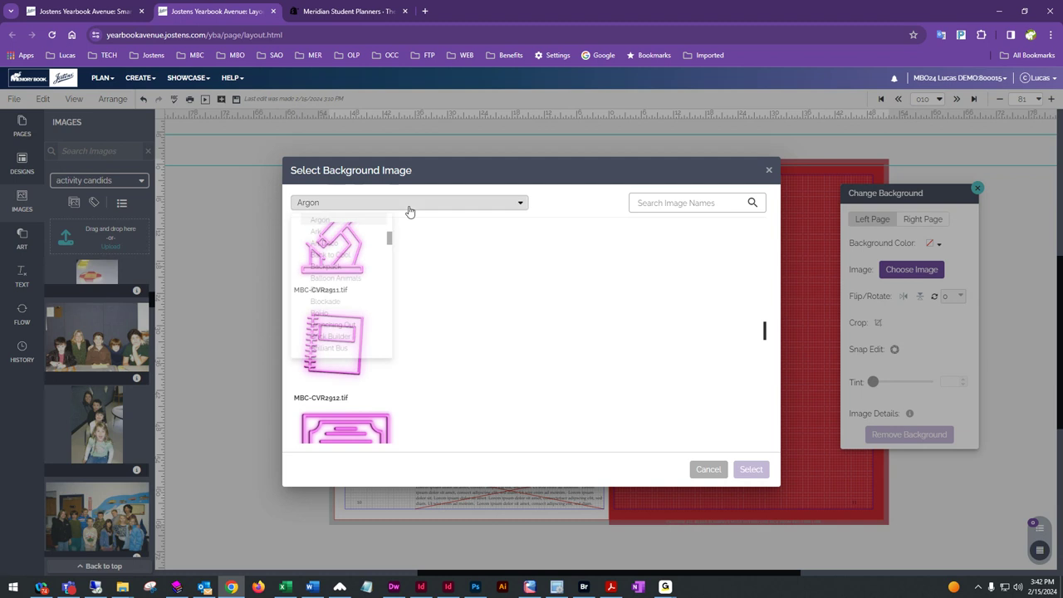
{"action": "scroll", "coordinate": [357, 341], "scroll_direction": "down", "scroll_amount": 5}
{"action": "scroll", "coordinate": [354, 339], "scroll_direction": "down", "scroll_amount": 10}
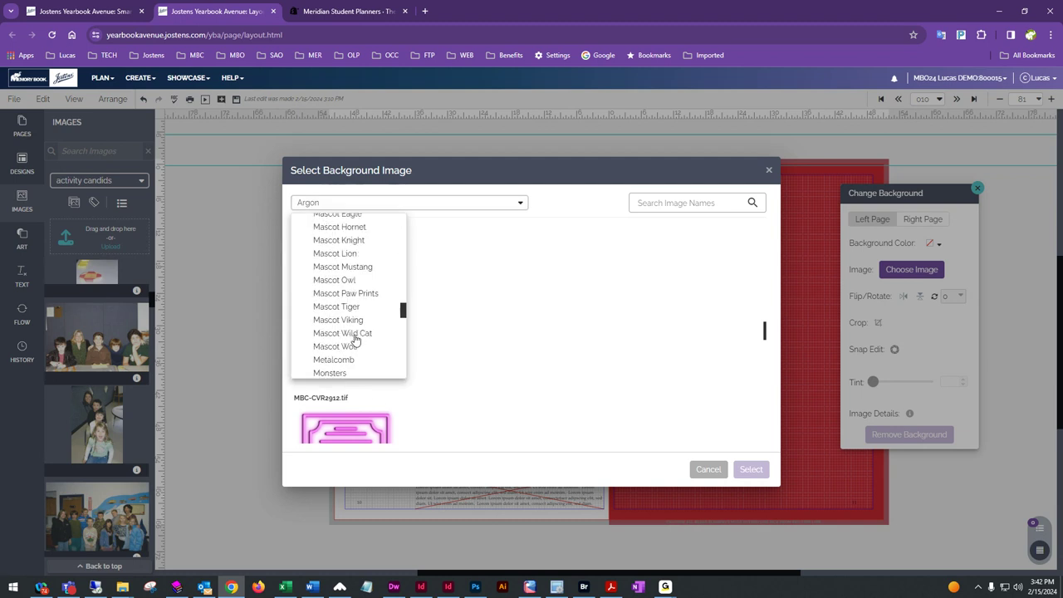
{"action": "scroll", "coordinate": [353, 340], "scroll_direction": "down", "scroll_amount": 3}
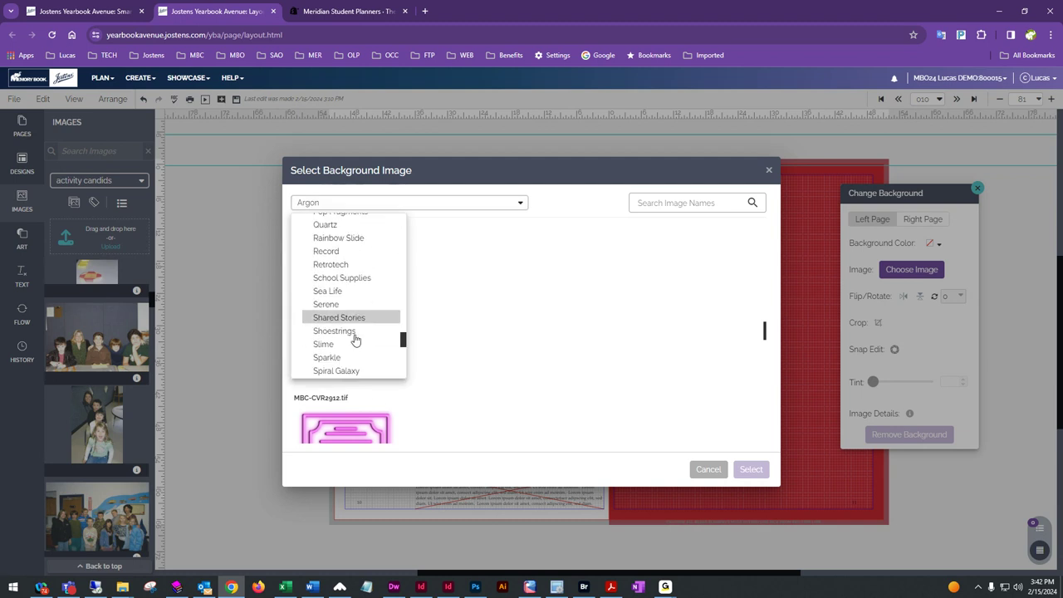
{"action": "scroll", "coordinate": [353, 349], "scroll_direction": "down", "scroll_amount": 3}
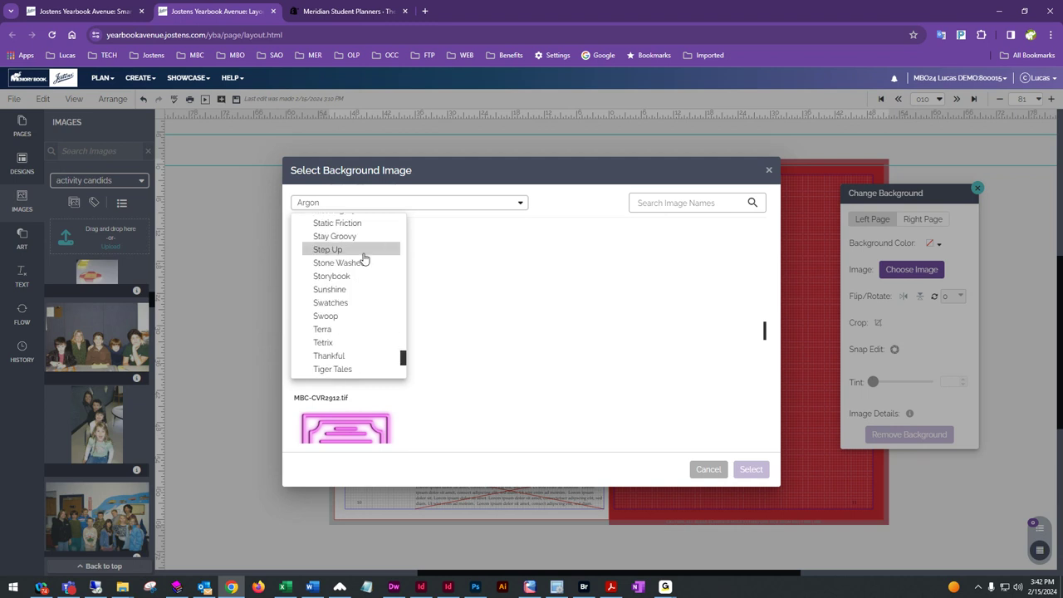
{"action": "left_click", "coordinate": [357, 266]}
{"action": "scroll", "coordinate": [353, 315], "scroll_direction": "up", "scroll_amount": 10}
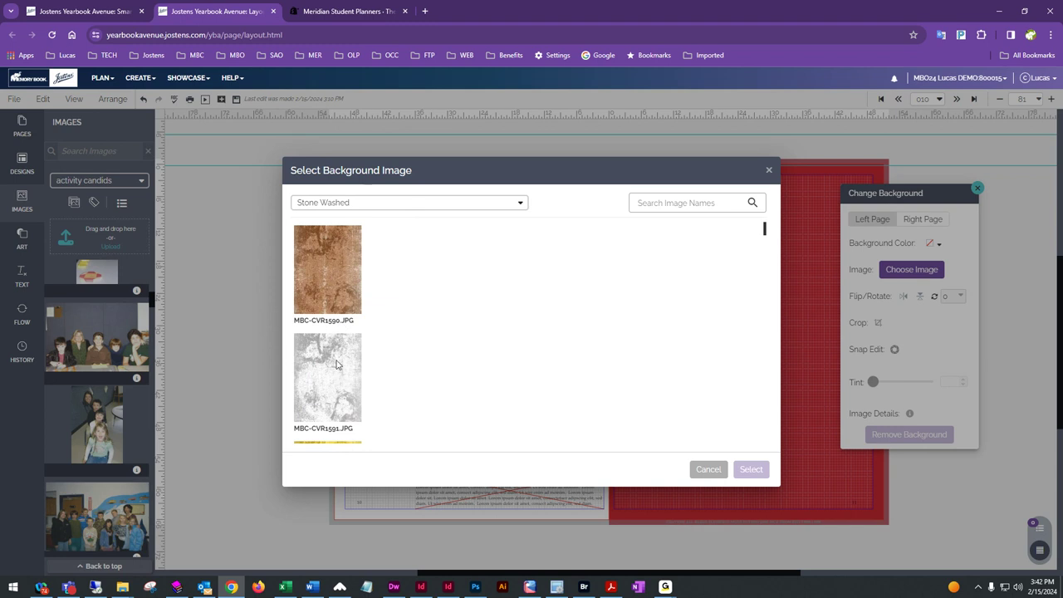
{"action": "left_click", "coordinate": [331, 360]}
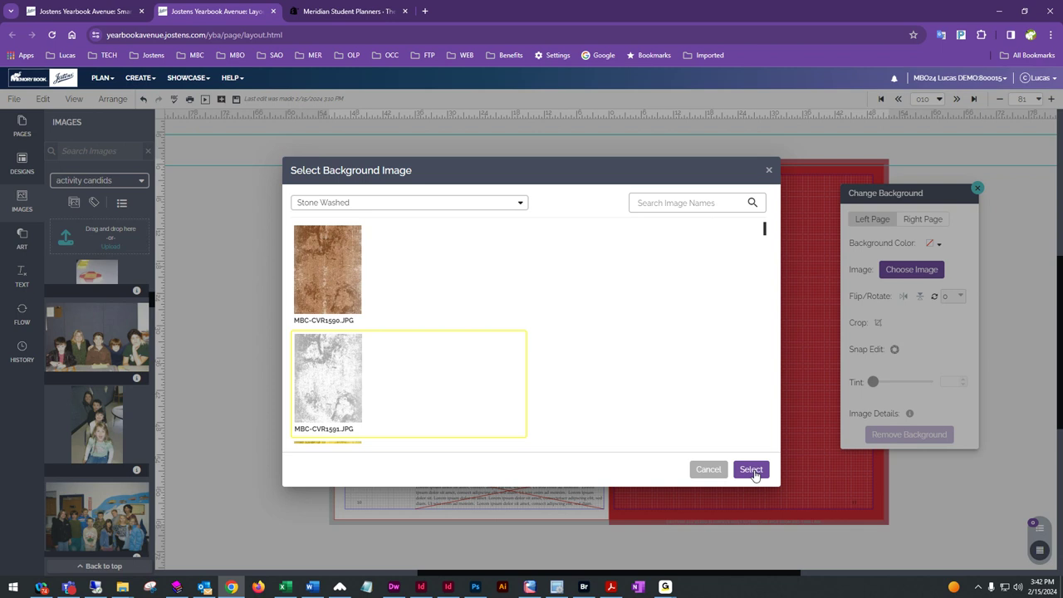
{"action": "left_click", "coordinate": [751, 470]}
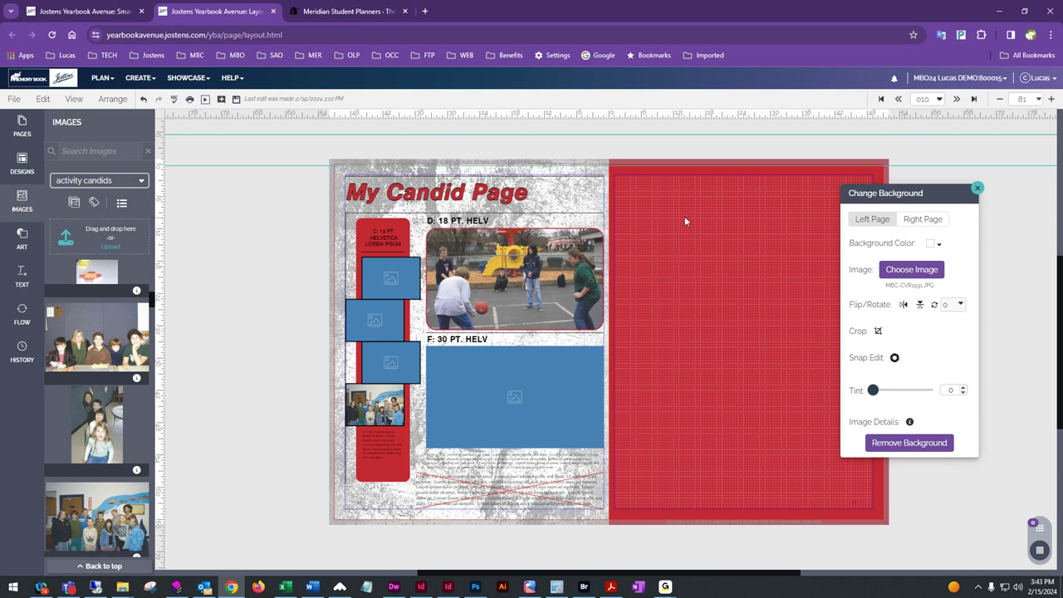
- Replace the left page's background image with the red MBC-CVR1598.JPG from the Stone Washed set
{"action": "left_click", "coordinate": [911, 269]}
{"action": "scroll", "coordinate": [341, 324], "scroll_direction": "down", "scroll_amount": 5}
{"action": "scroll", "coordinate": [342, 394], "scroll_direction": "down", "scroll_amount": 8}
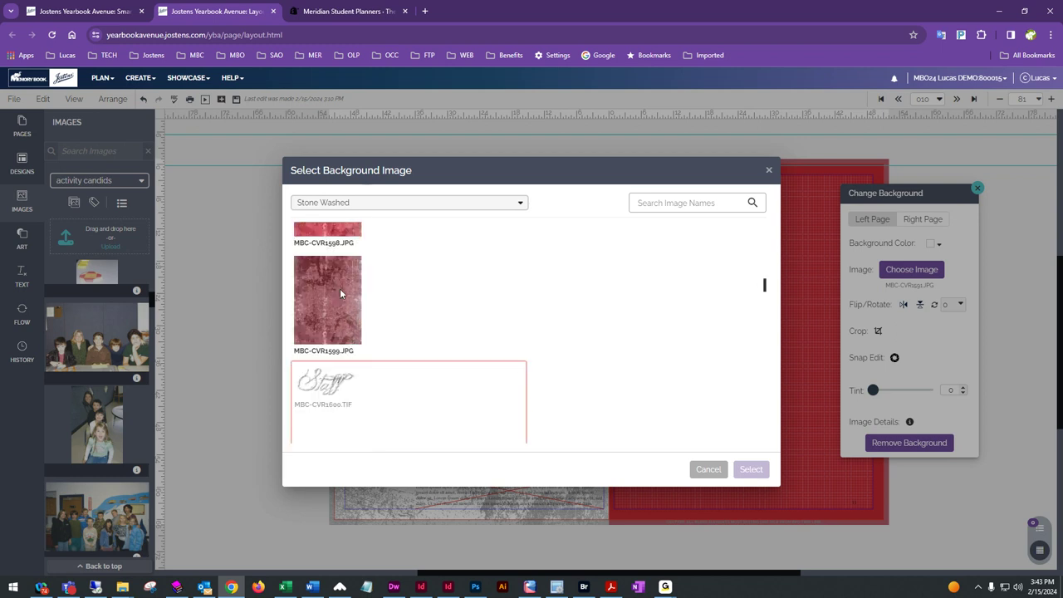
{"action": "left_click", "coordinate": [337, 286]}
{"action": "left_click", "coordinate": [750, 469]}
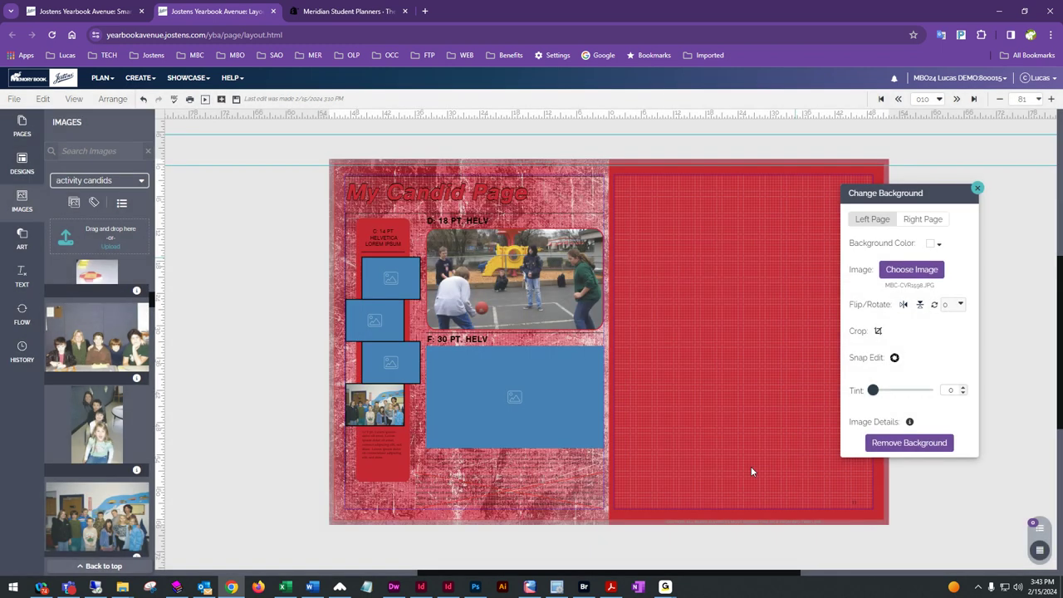
- Change the left page's background image back to the grey Stone Washed image MBC-CVR1591.JPG
{"action": "left_click", "coordinate": [908, 270]}
{"action": "left_click", "coordinate": [335, 382]}
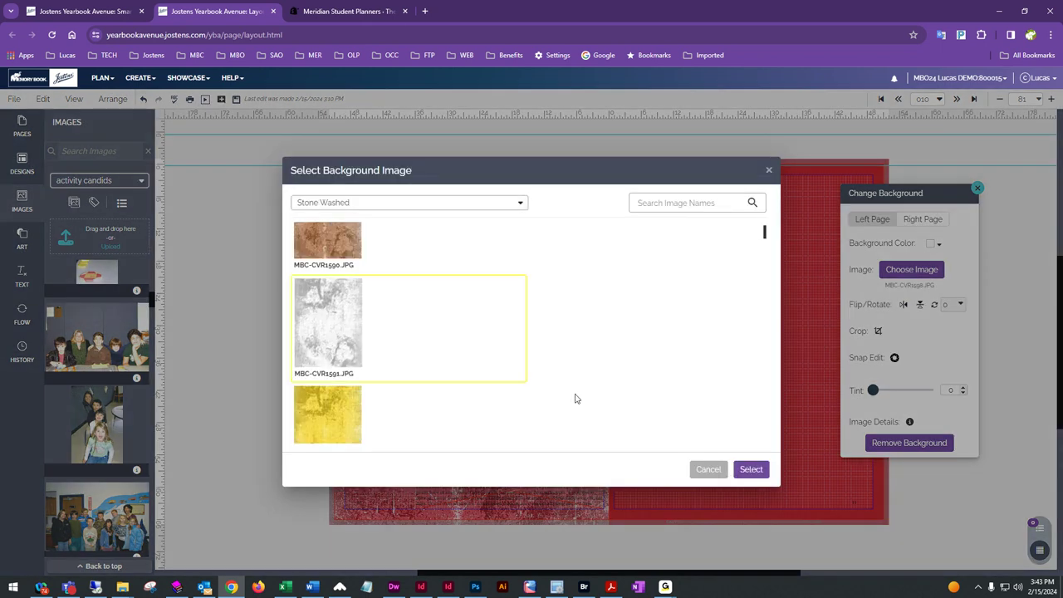
{"action": "left_click", "coordinate": [749, 469]}
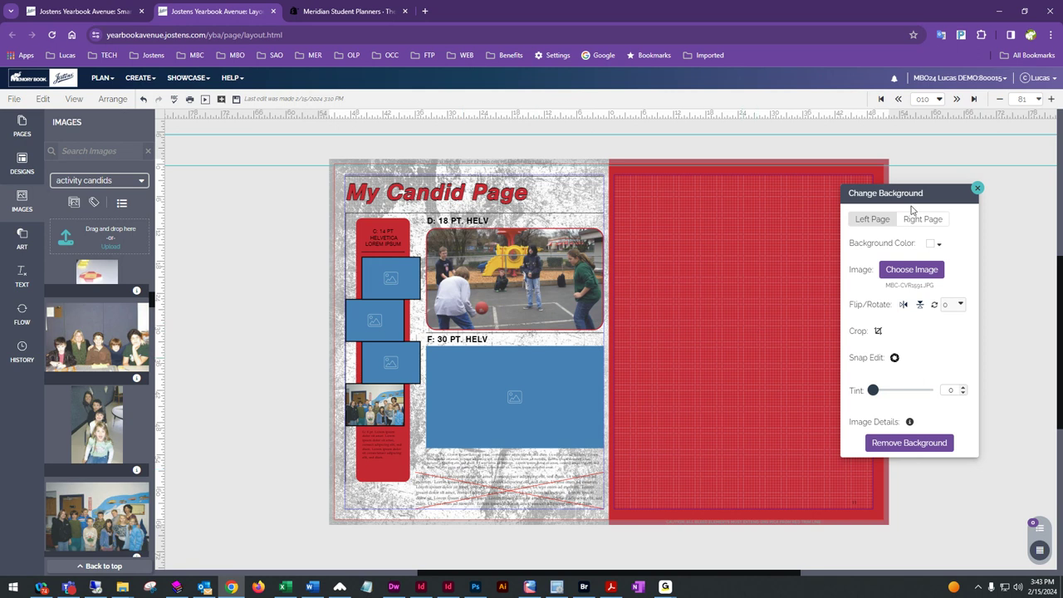
- Set the left page's background image tint to 48 and move the background settings clear of the spread
{"action": "mouse_move", "coordinate": [872, 391]}
{"action": "left_mouse_down"}
{"action": "mouse_move", "coordinate": [914, 392]}
{"action": "mouse_move", "coordinate": [854, 391]}
{"action": "left_mouse_up"}
{"action": "left_click_drag", "start_coordinate": [872, 391], "coordinate": [901, 394]}
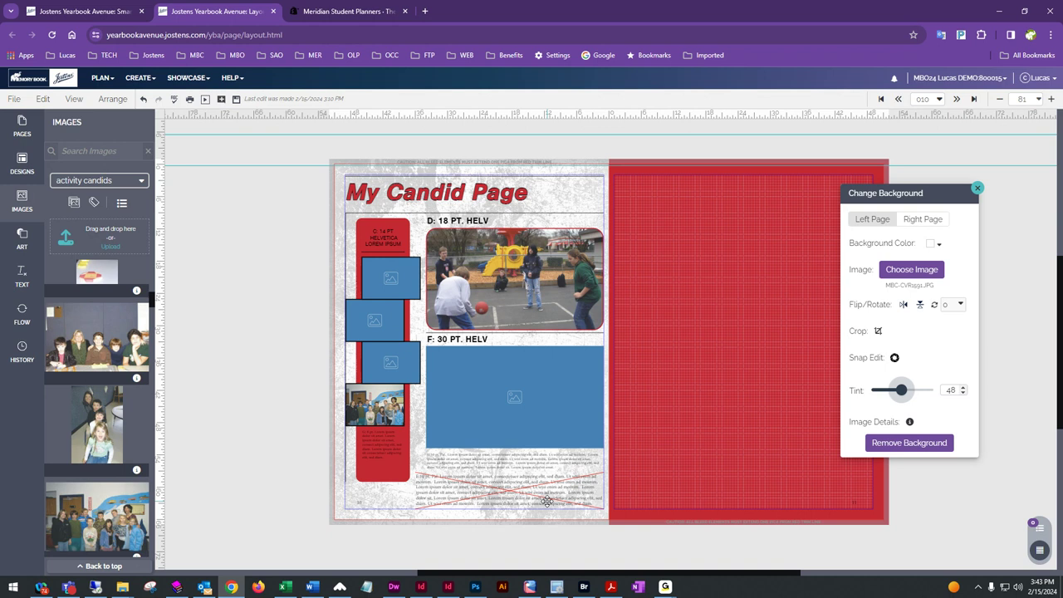
{"action": "left_click_drag", "start_coordinate": [902, 200], "coordinate": [961, 201]}
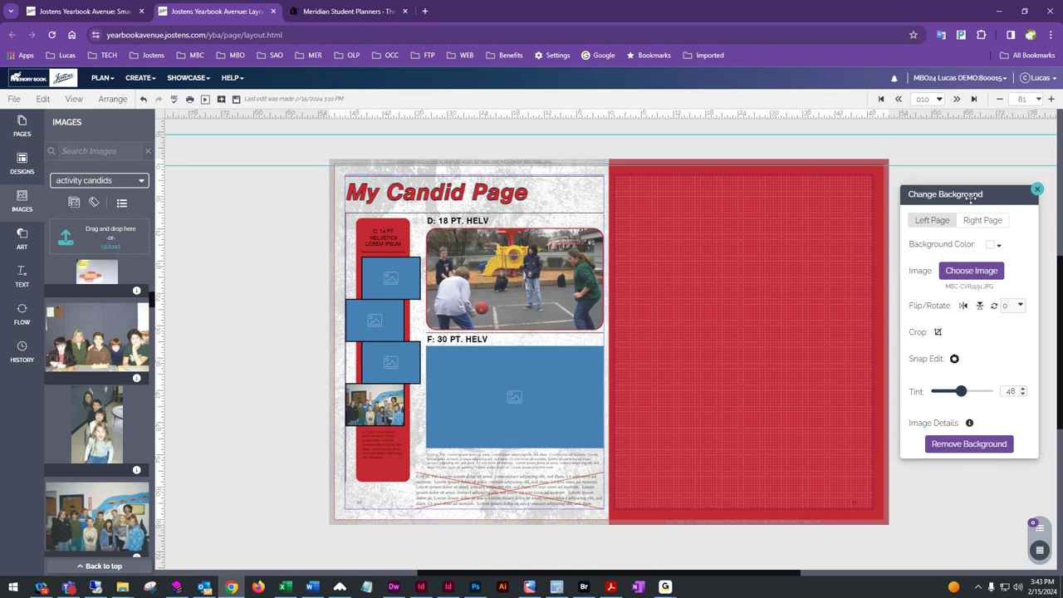
{"action": "left_click_drag", "start_coordinate": [960, 197], "coordinate": [993, 187]}
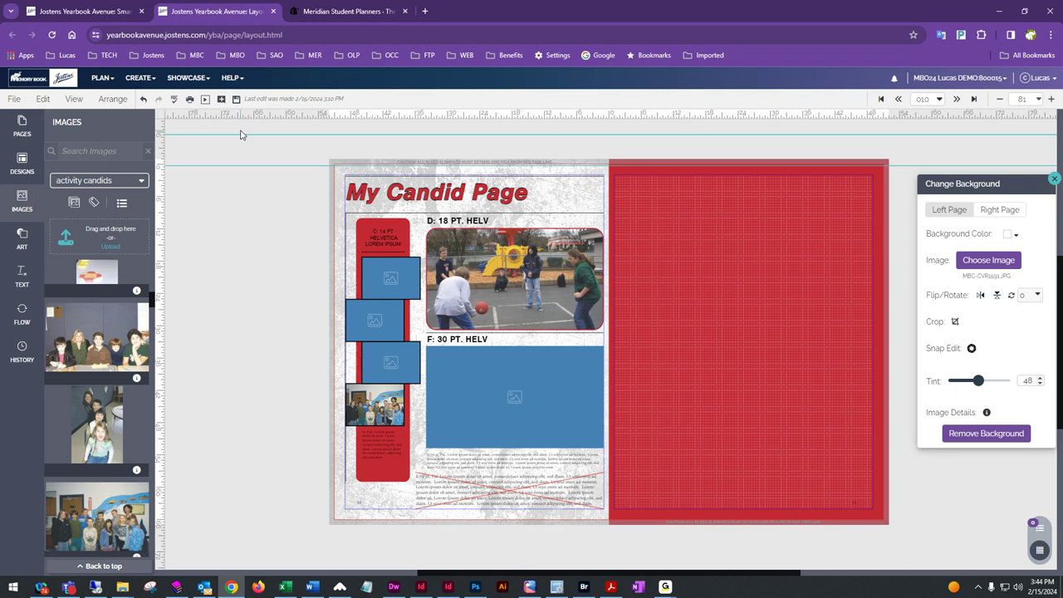
- Save the layout and open the version history of page 010, dismissing the incoming mail notification
{"action": "left_click", "coordinate": [237, 101]}
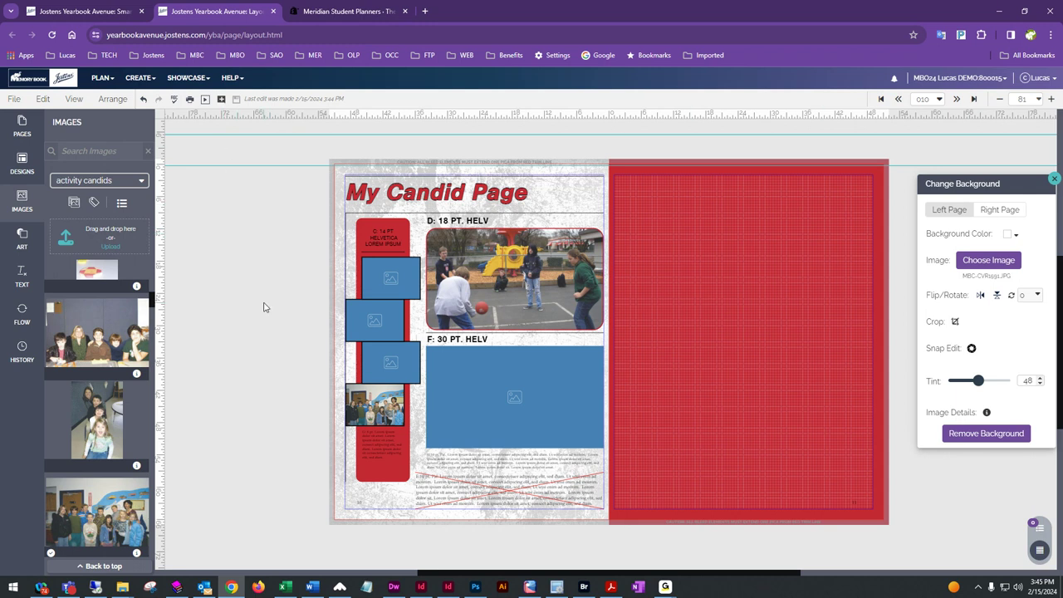
{"action": "left_click", "coordinate": [22, 365]}
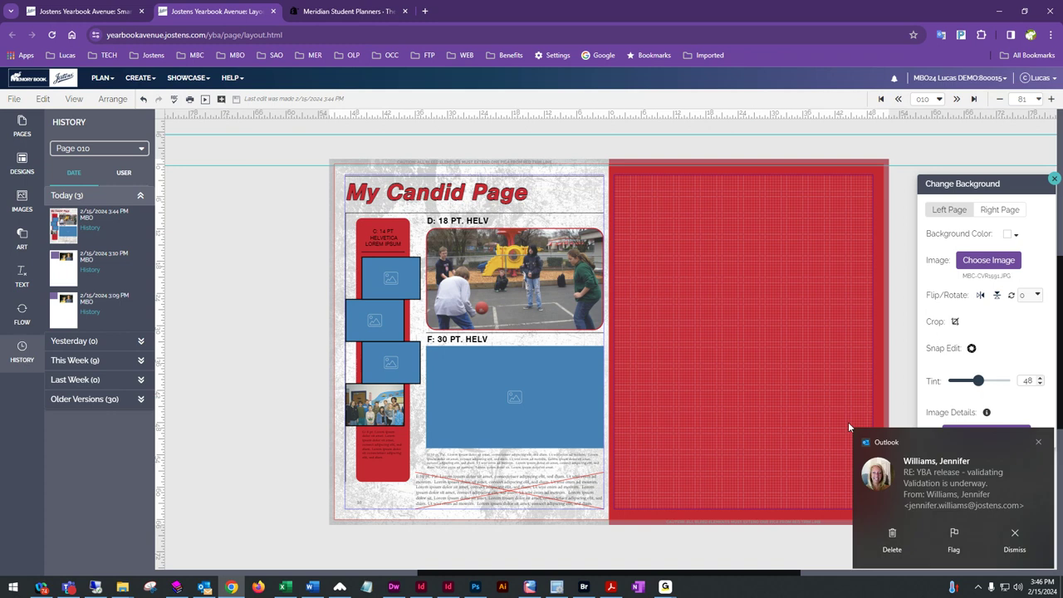
{"action": "left_click", "coordinate": [1037, 441]}
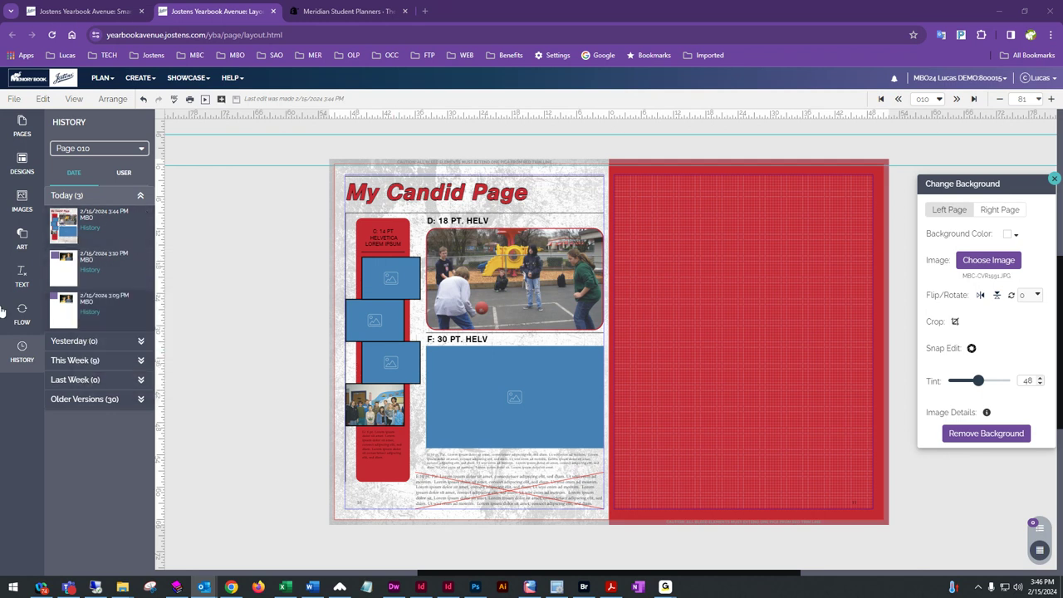
- Preview the 3:10 PM version of page 010 in the history and restore it onto the left page
{"action": "mouse_move", "coordinate": [62, 272]}
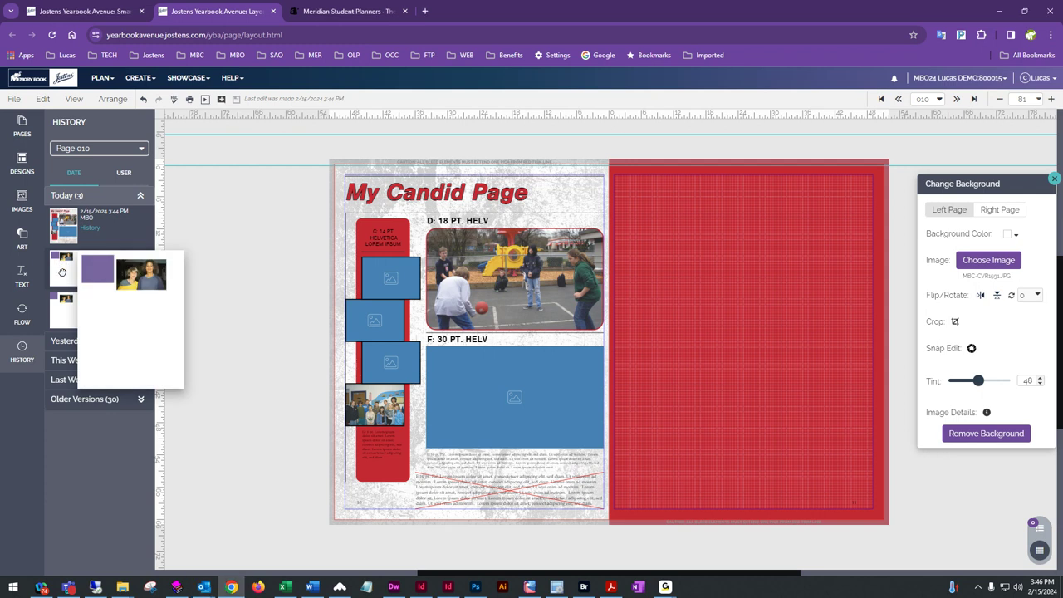
{"action": "left_click_drag", "start_coordinate": [62, 271], "coordinate": [481, 311]}
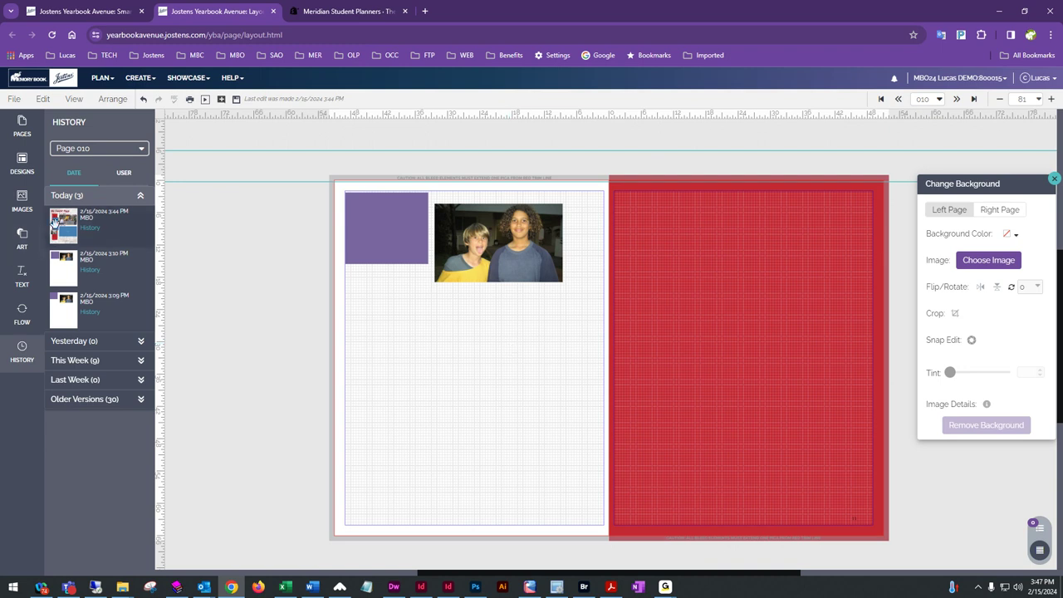
- Restore the 3:44 PM version of page 010 onto the left page and save the layout
{"action": "left_click_drag", "start_coordinate": [60, 222], "coordinate": [503, 350]}
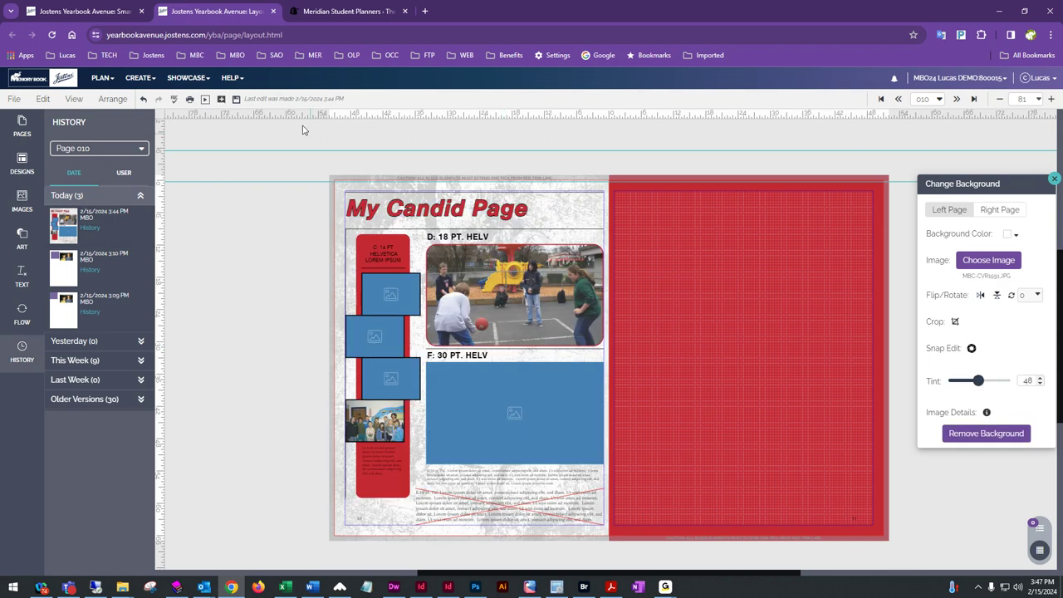
{"action": "left_click", "coordinate": [236, 101]}
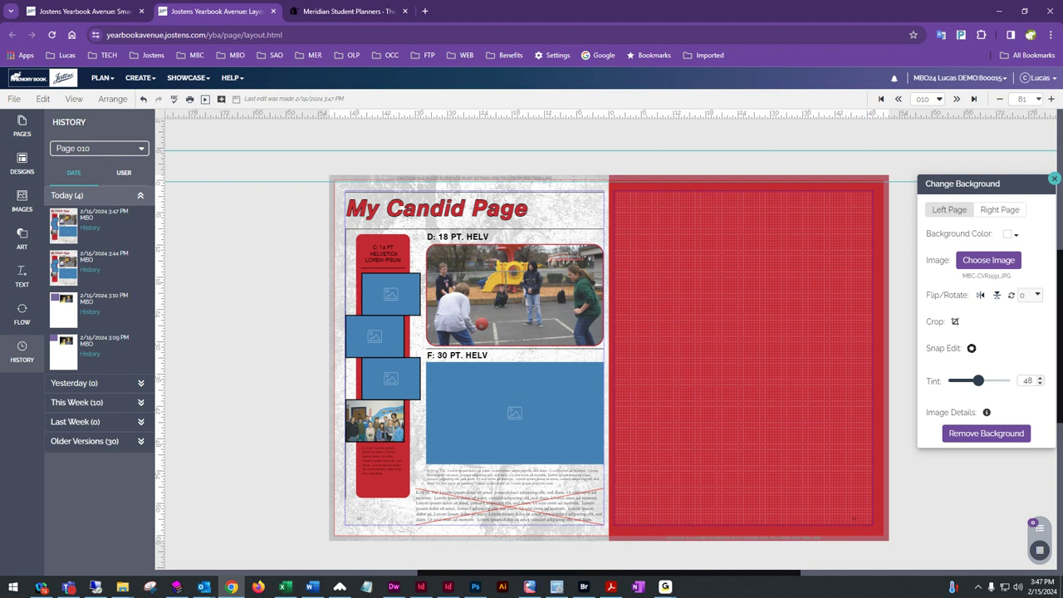
{"action": "left_click", "coordinate": [203, 586]}
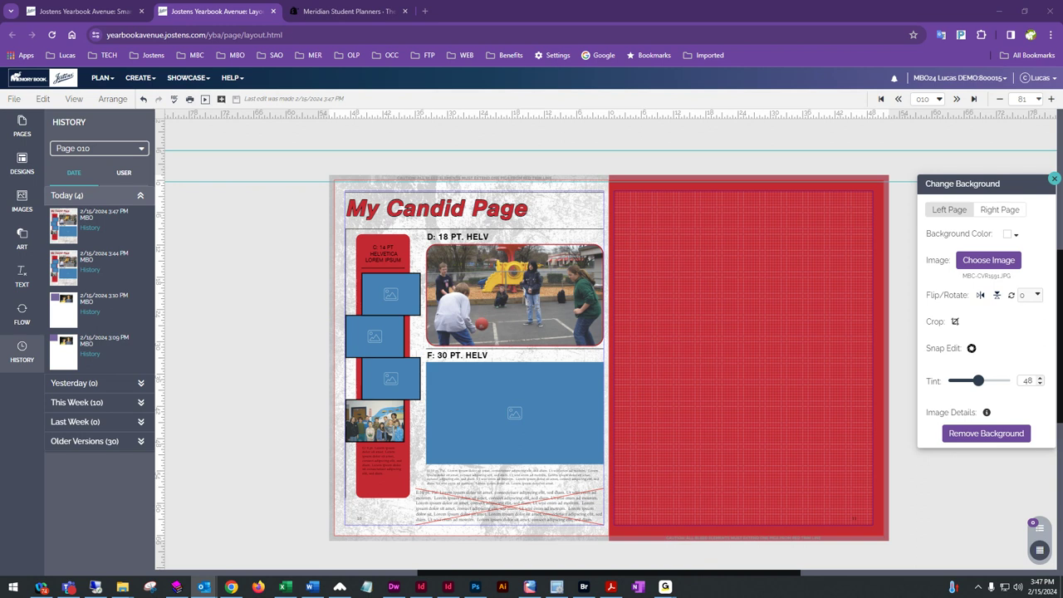
{"action": "key", "text": "alt+Tab"}
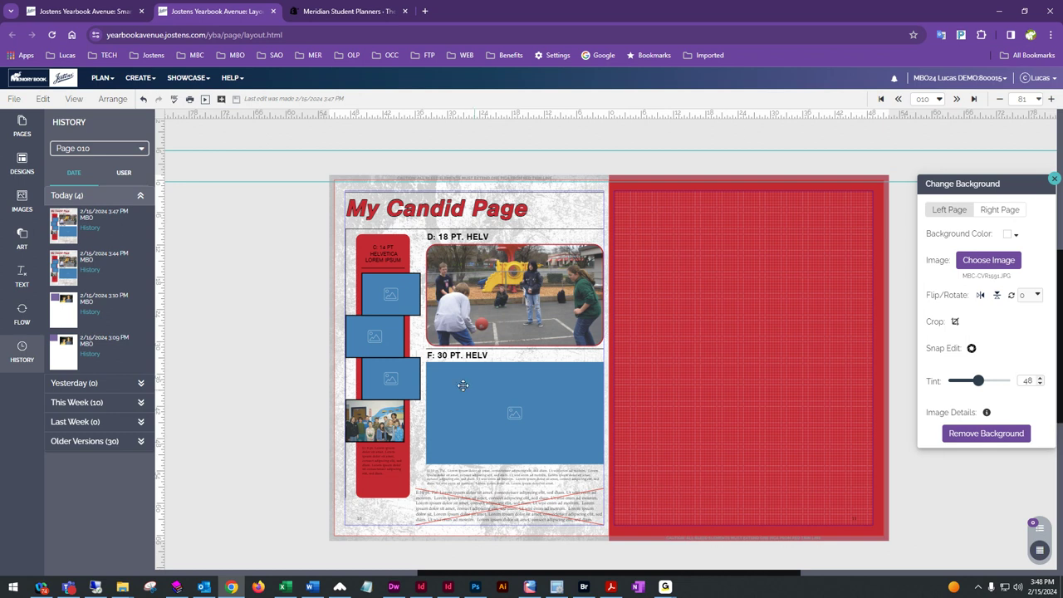
- Open the Community collection of the Template Exchange in the page designs
{"action": "left_click", "coordinate": [18, 164]}
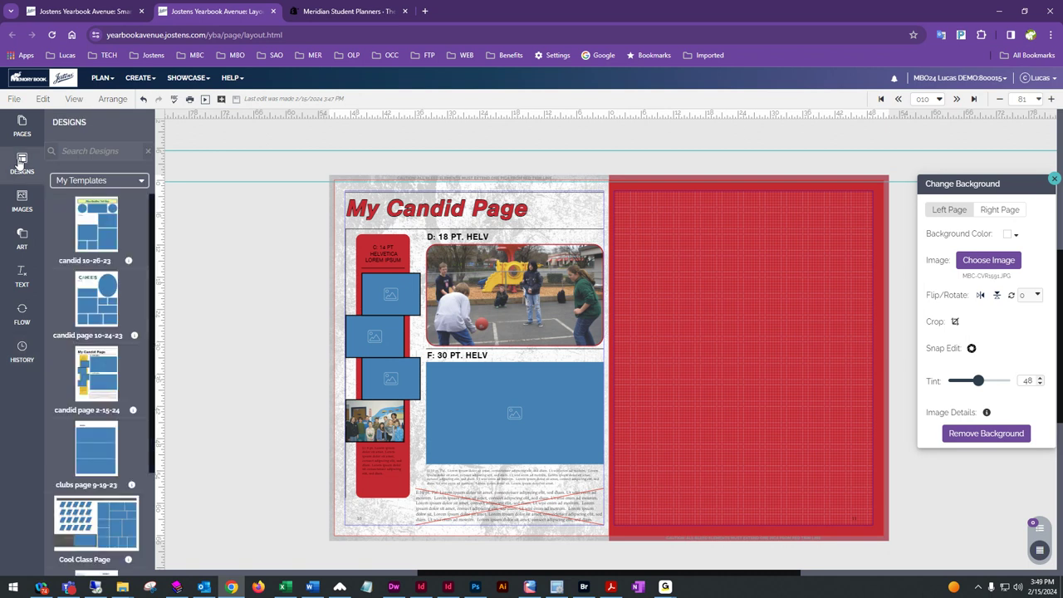
{"action": "left_click", "coordinate": [103, 179]}
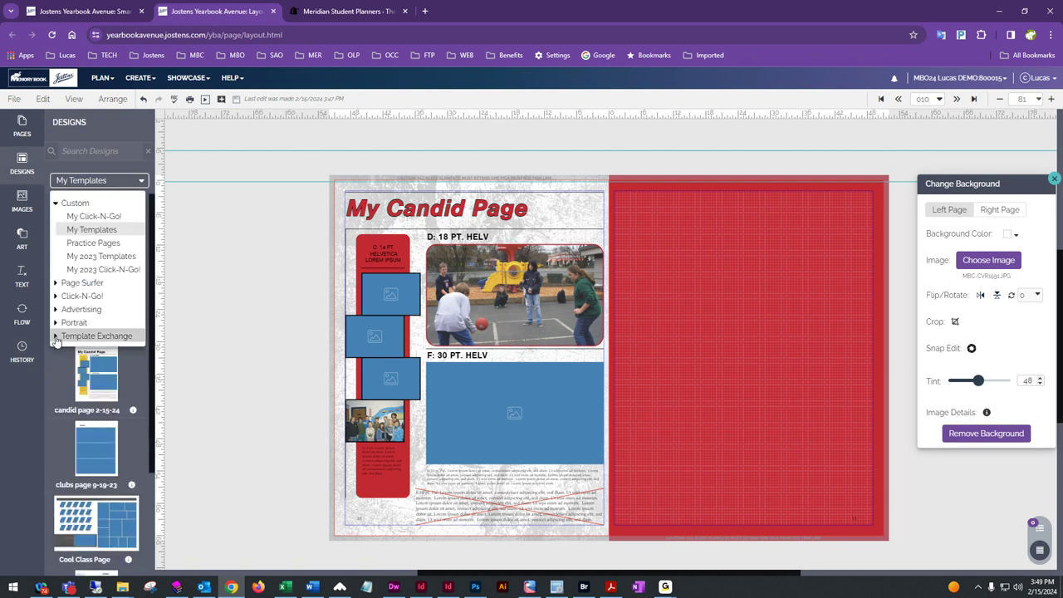
{"action": "left_click", "coordinate": [72, 340]}
{"action": "left_click", "coordinate": [92, 348]}
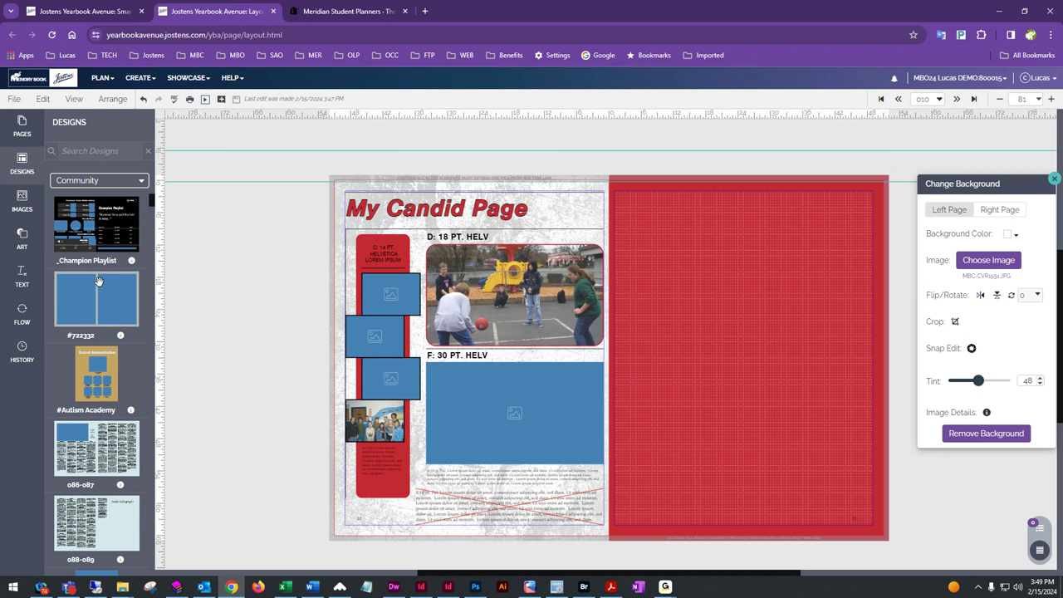
- Look through the Community page designs, previewing the 54-55 soccer spread and the 6th spread at larger size
{"action": "scroll", "coordinate": [98, 316], "scroll_direction": "down", "scroll_amount": 2}
{"action": "mouse_move", "coordinate": [102, 281]}
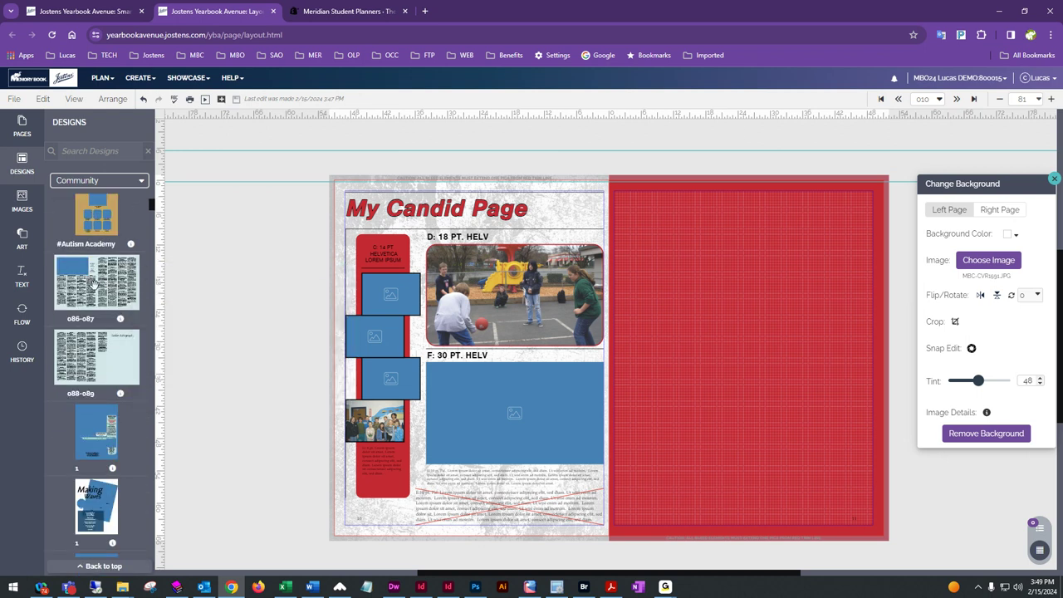
{"action": "scroll", "coordinate": [93, 285], "scroll_direction": "down", "scroll_amount": 3}
{"action": "scroll", "coordinate": [93, 285], "scroll_direction": "down", "scroll_amount": 3}
{"action": "scroll", "coordinate": [94, 284], "scroll_direction": "down", "scroll_amount": 1}
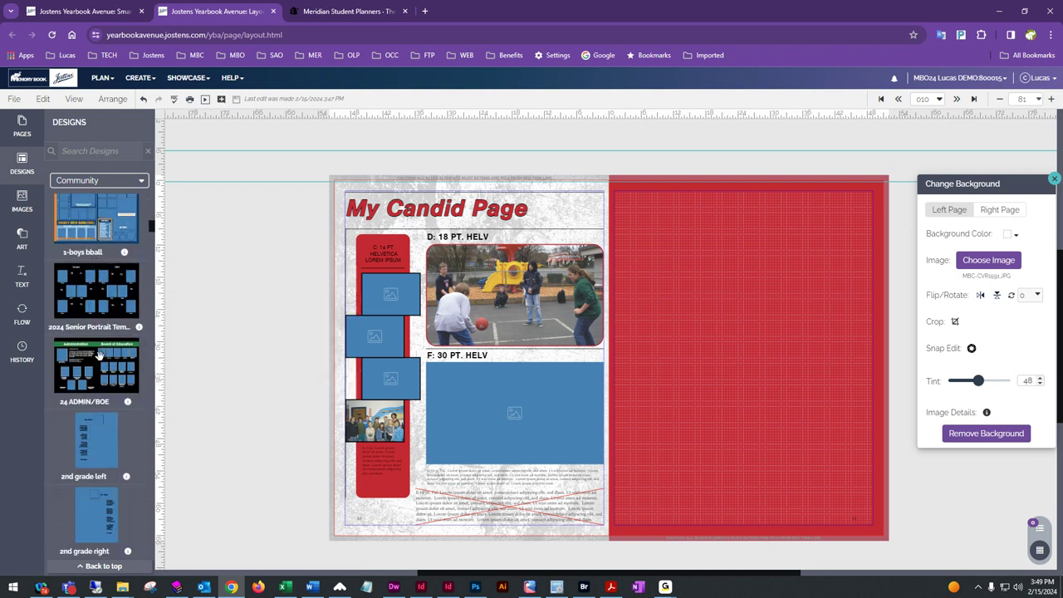
{"action": "scroll", "coordinate": [102, 443], "scroll_direction": "down", "scroll_amount": 4}
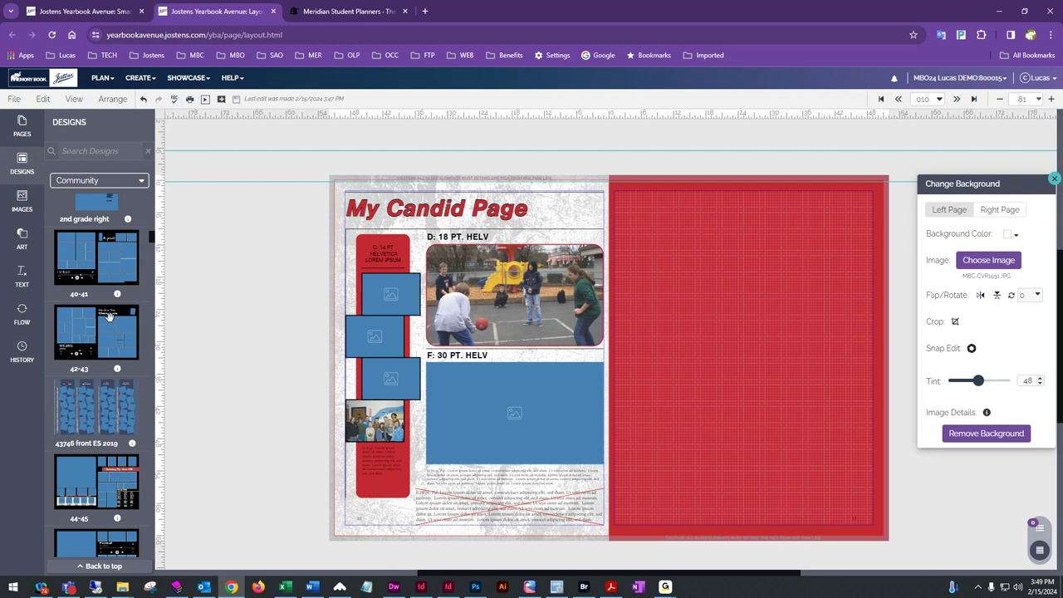
{"action": "scroll", "coordinate": [102, 465], "scroll_direction": "down", "scroll_amount": 3}
{"action": "scroll", "coordinate": [102, 474], "scroll_direction": "down", "scroll_amount": 4}
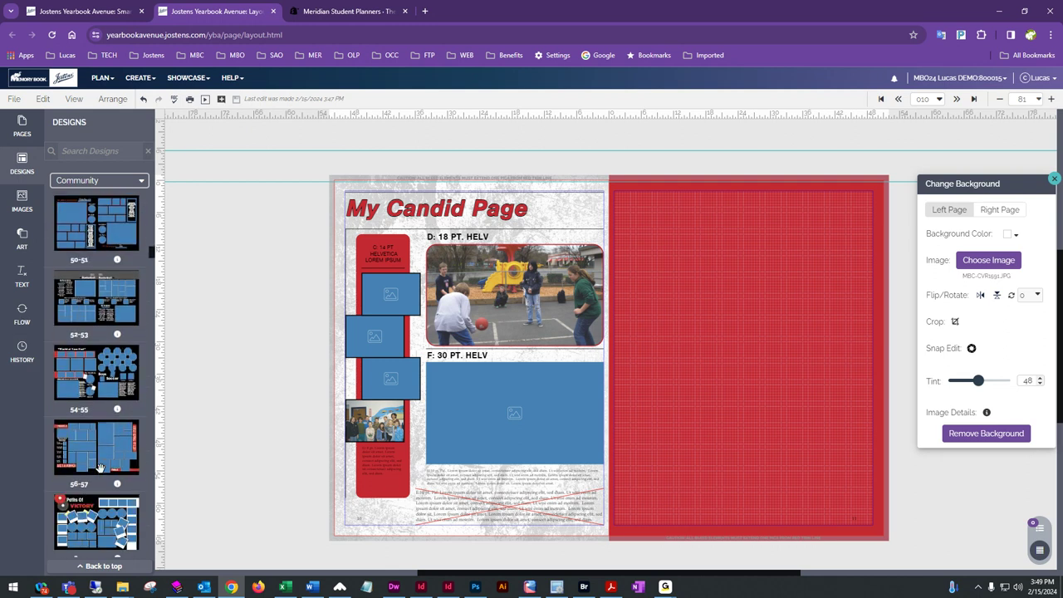
{"action": "mouse_move", "coordinate": [100, 467]}
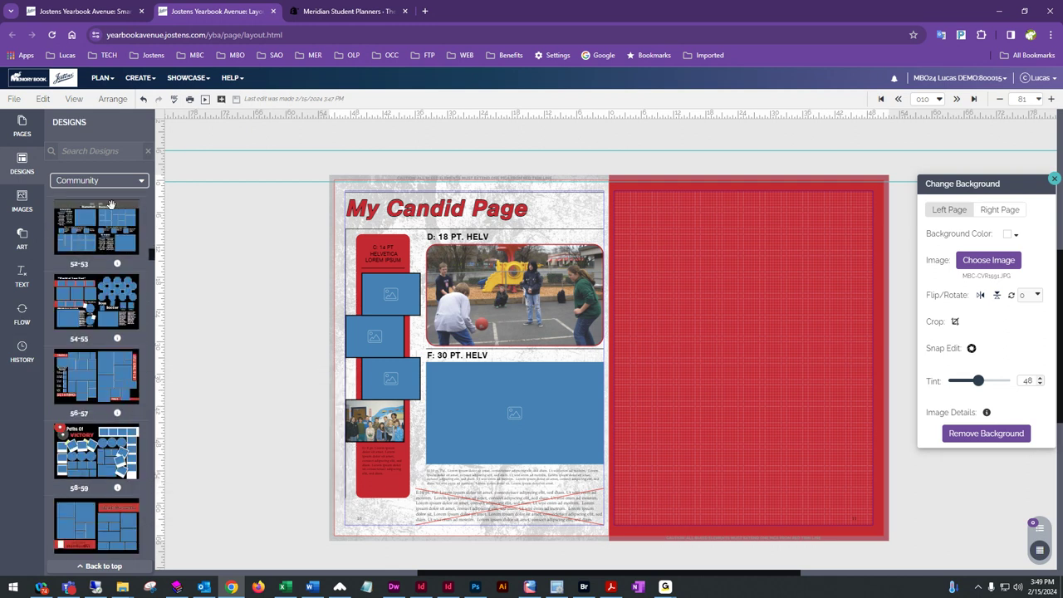
{"action": "mouse_move", "coordinate": [110, 206]}
{"action": "mouse_move", "coordinate": [119, 305]}
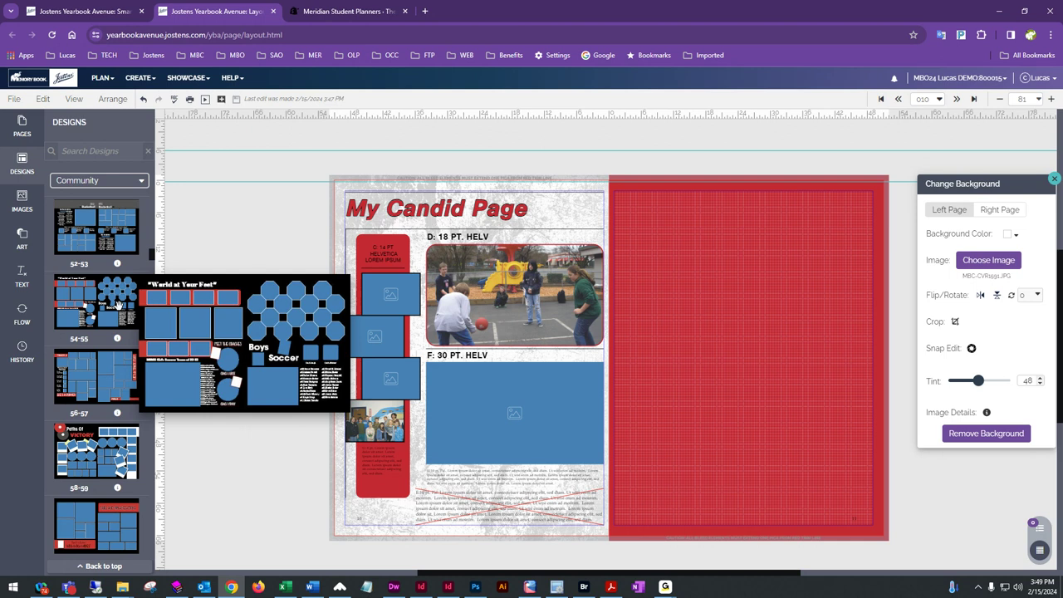
{"action": "scroll", "coordinate": [98, 387], "scroll_direction": "down", "scroll_amount": 1}
{"action": "scroll", "coordinate": [98, 388], "scroll_direction": "down", "scroll_amount": 10}
{"action": "mouse_move", "coordinate": [98, 387]}
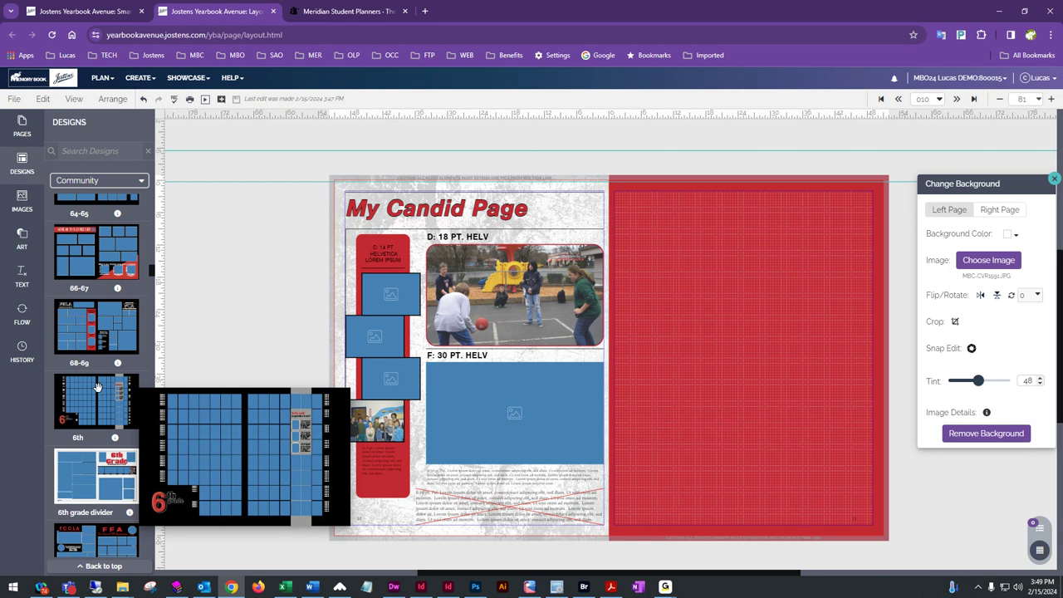
{"action": "scroll", "coordinate": [98, 388], "scroll_direction": "down", "scroll_amount": 10}
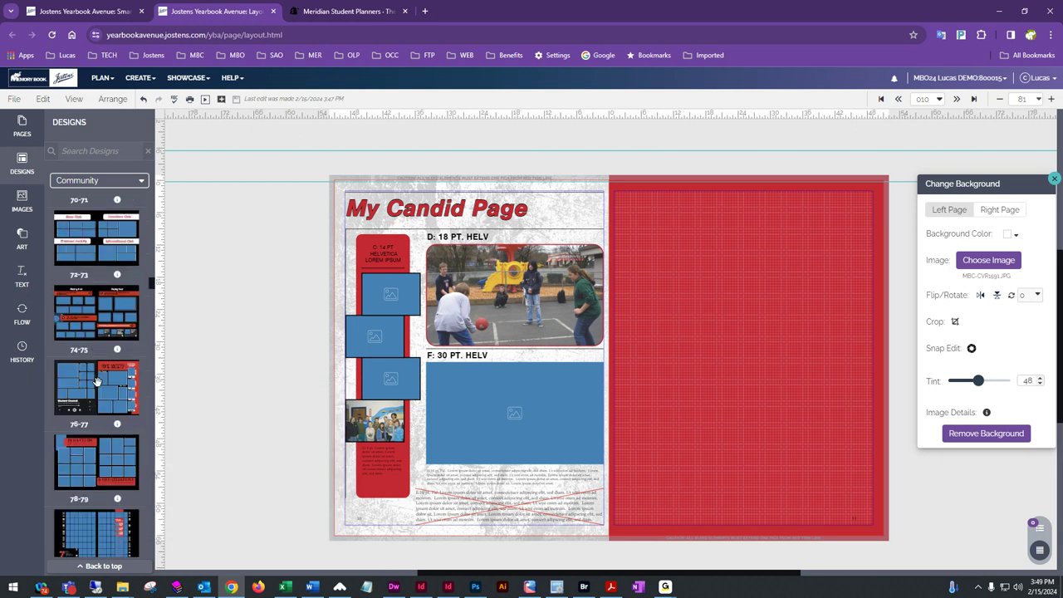